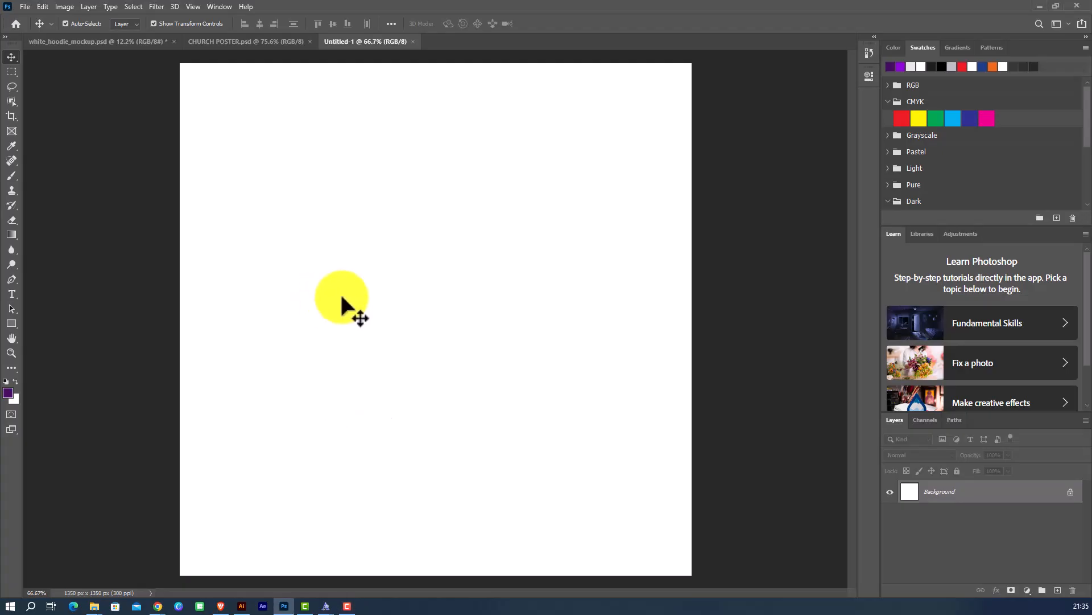
{"action": "scroll", "coordinate": [343, 294], "scroll_direction": "down", "scroll_amount": 3}
{"action": "scroll", "coordinate": [344, 294], "scroll_direction": "up", "scroll_amount": 2}
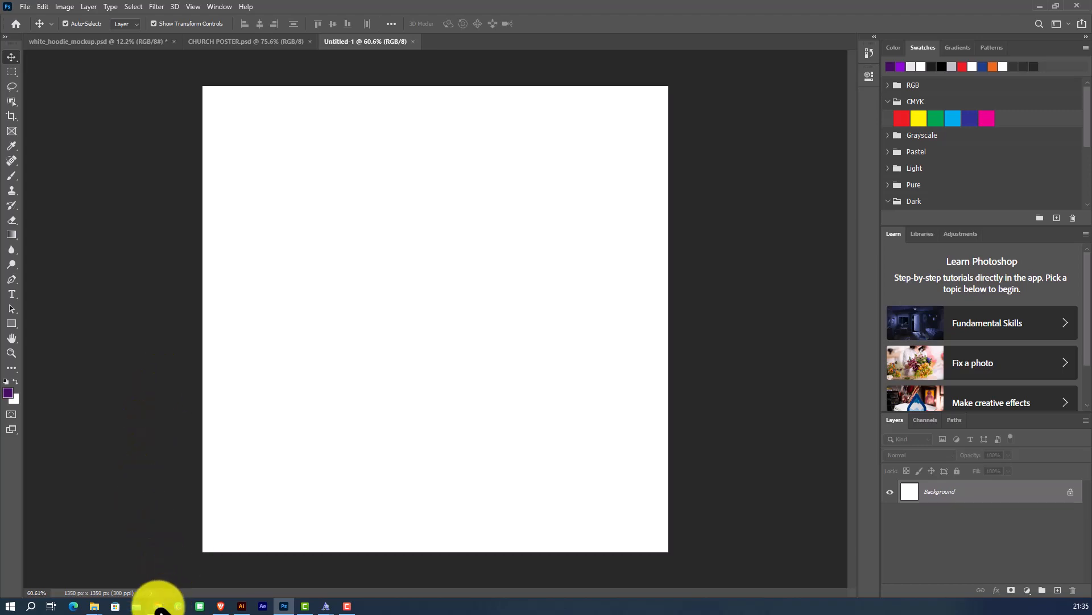
Switch to Chrome and open pinterest.com in a new browser tab.
{"action": "mouse_move", "coordinate": [158, 606]}
{"action": "left_click", "coordinate": [85, 561]}
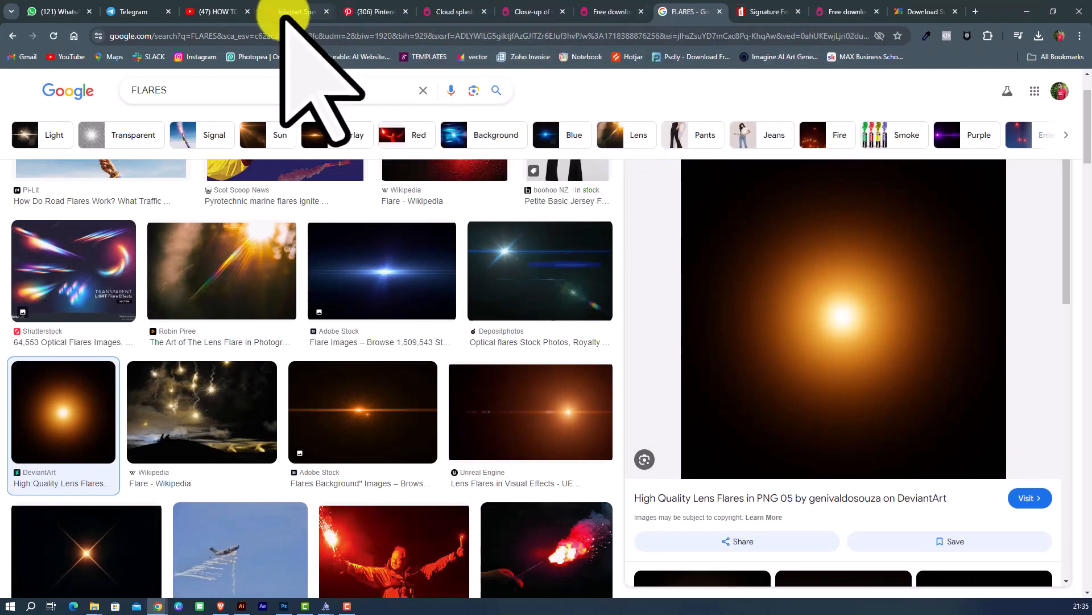
{"action": "left_click", "coordinate": [976, 11]}
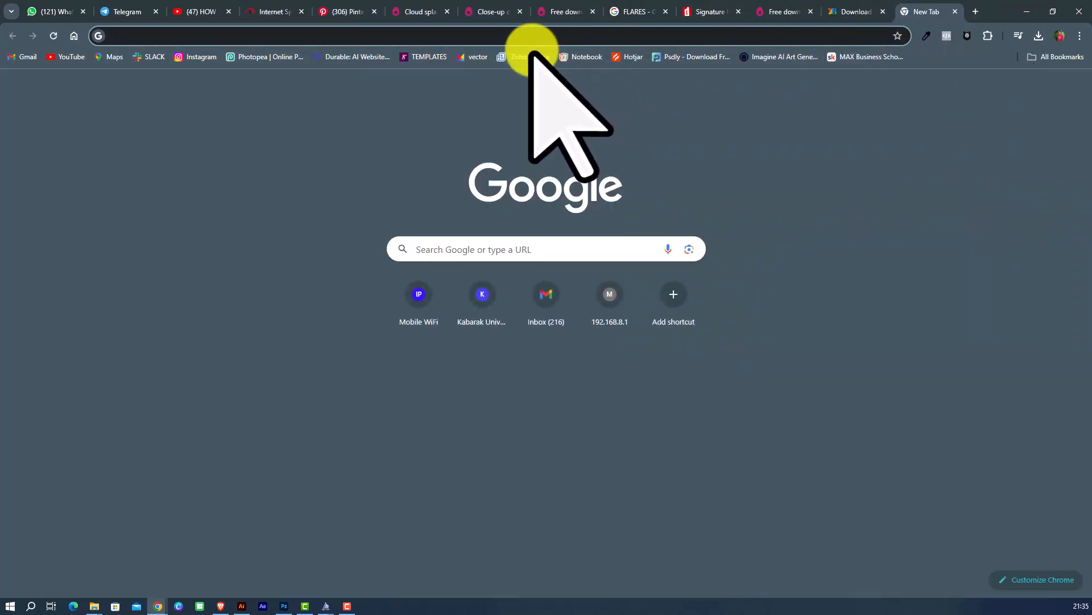
{"action": "left_click", "coordinate": [528, 35]}
{"action": "type", "text": "PINT"}
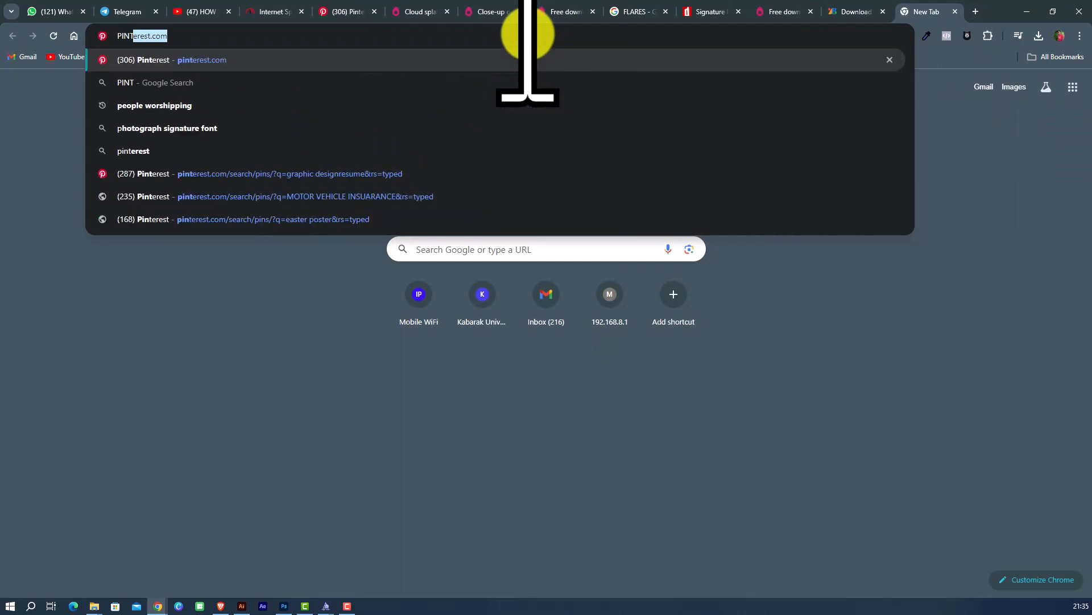
{"action": "type", "text": "E"}
{"action": "key", "text": "Return"}
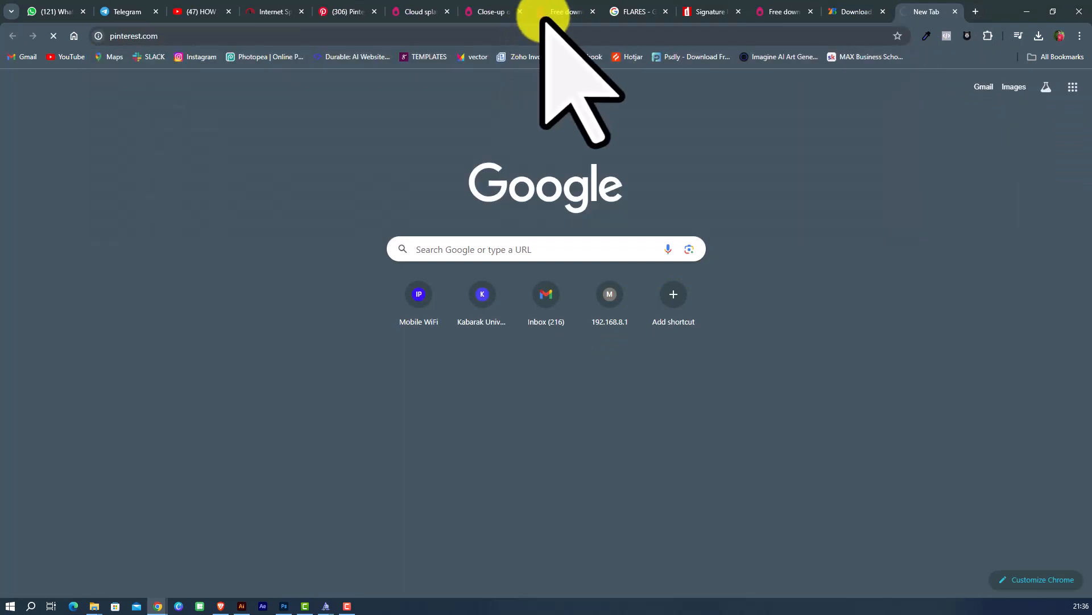
Search Pinterest for GREY BACKGROUND.
{"action": "left_click", "coordinate": [332, 8]}
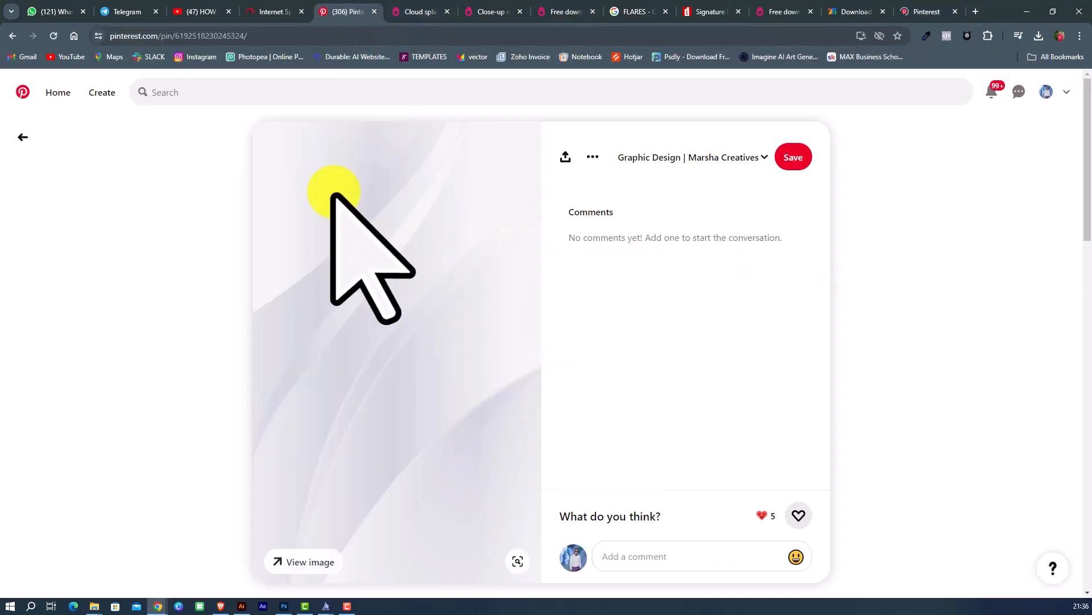
{"action": "left_click", "coordinate": [204, 94]}
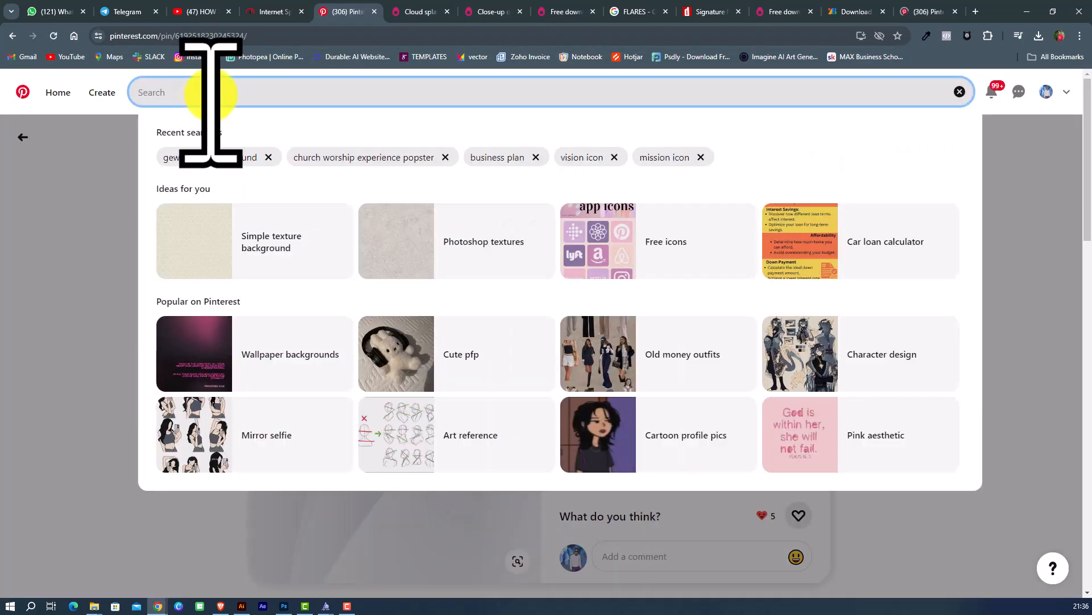
{"action": "type", "text": "GREY BACKGROUN"}
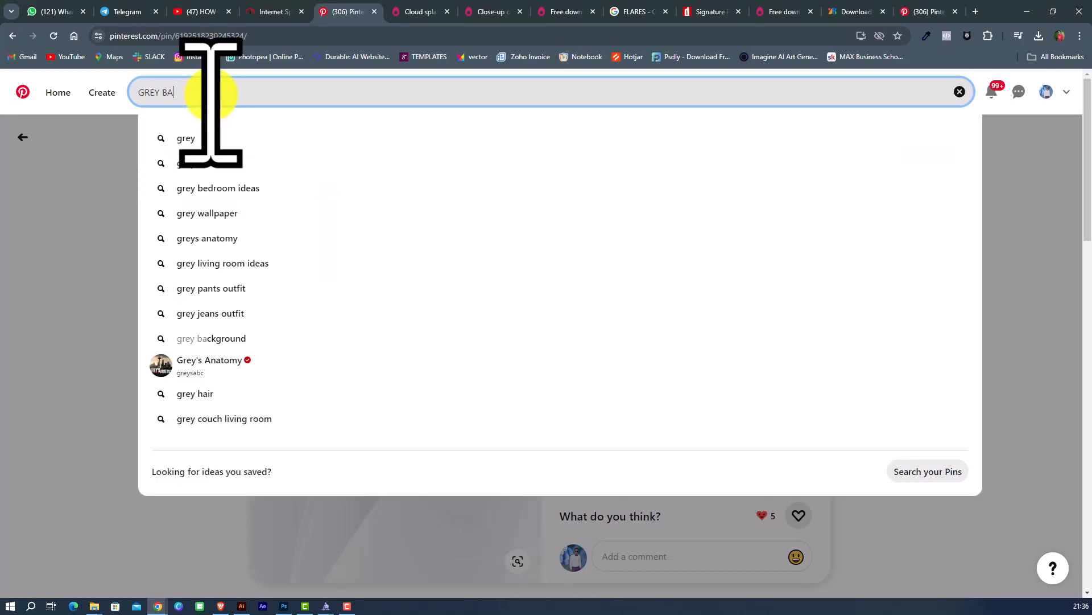
{"action": "type", "text": "D"}
{"action": "key", "text": "Return"}
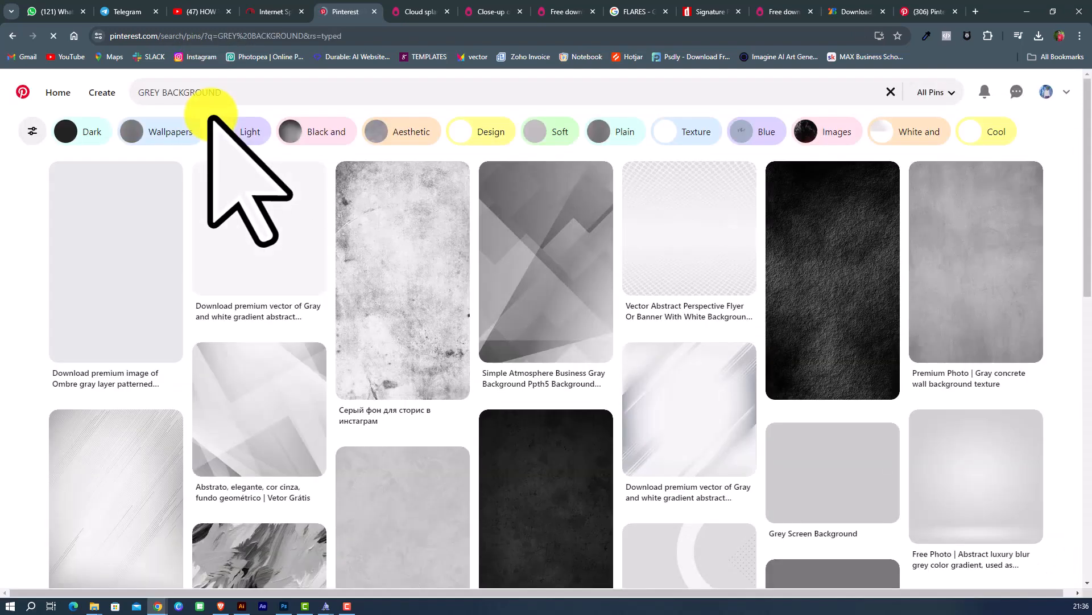
Browse the results and open the gray and white gradient abstract background pin.
{"action": "scroll", "coordinate": [275, 276], "scroll_direction": "down", "scroll_amount": 3}
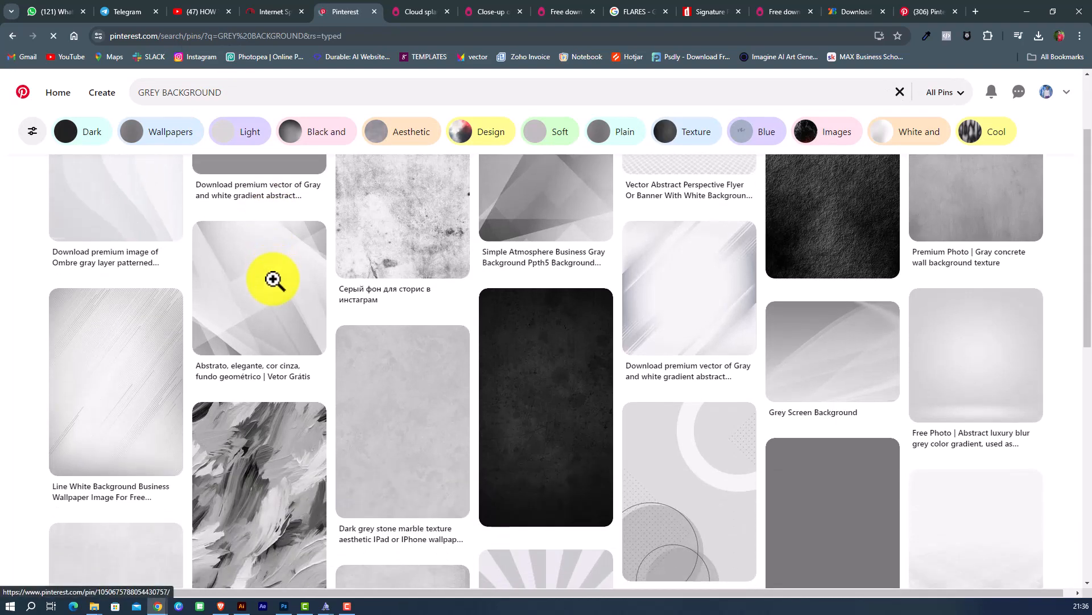
{"action": "scroll", "coordinate": [274, 277], "scroll_direction": "down", "scroll_amount": 5}
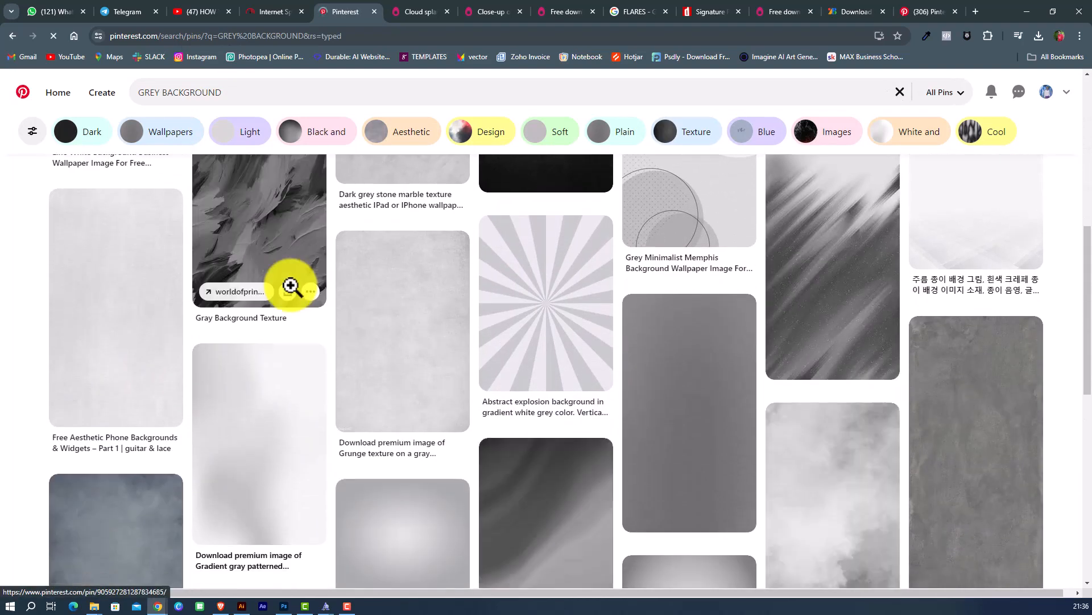
{"action": "scroll", "coordinate": [290, 289], "scroll_direction": "down", "scroll_amount": 10}
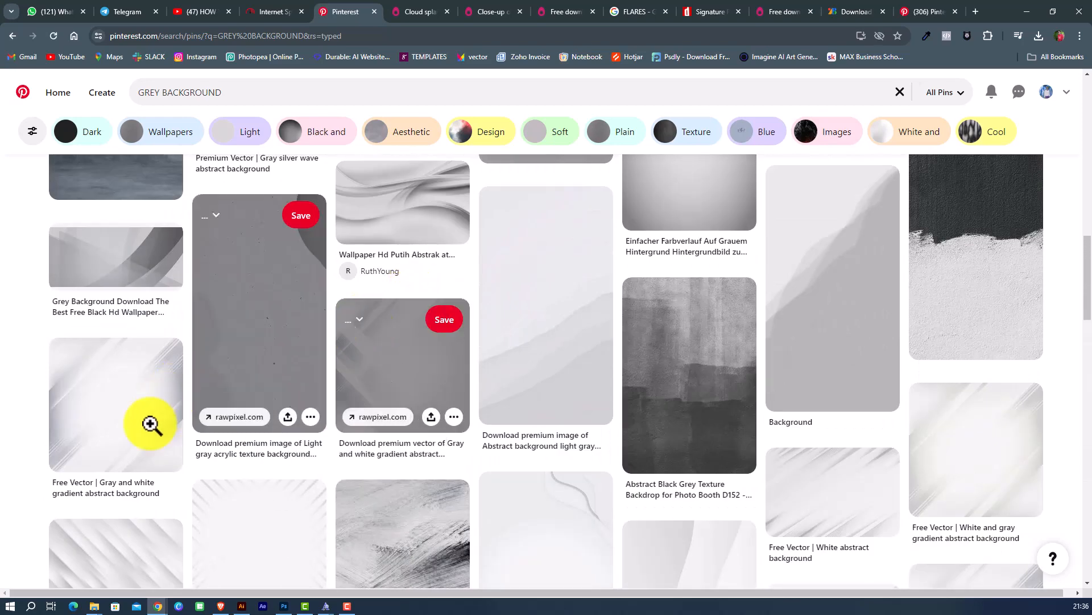
{"action": "scroll", "coordinate": [124, 423], "scroll_direction": "down", "scroll_amount": 2}
{"action": "left_click", "coordinate": [115, 298]}
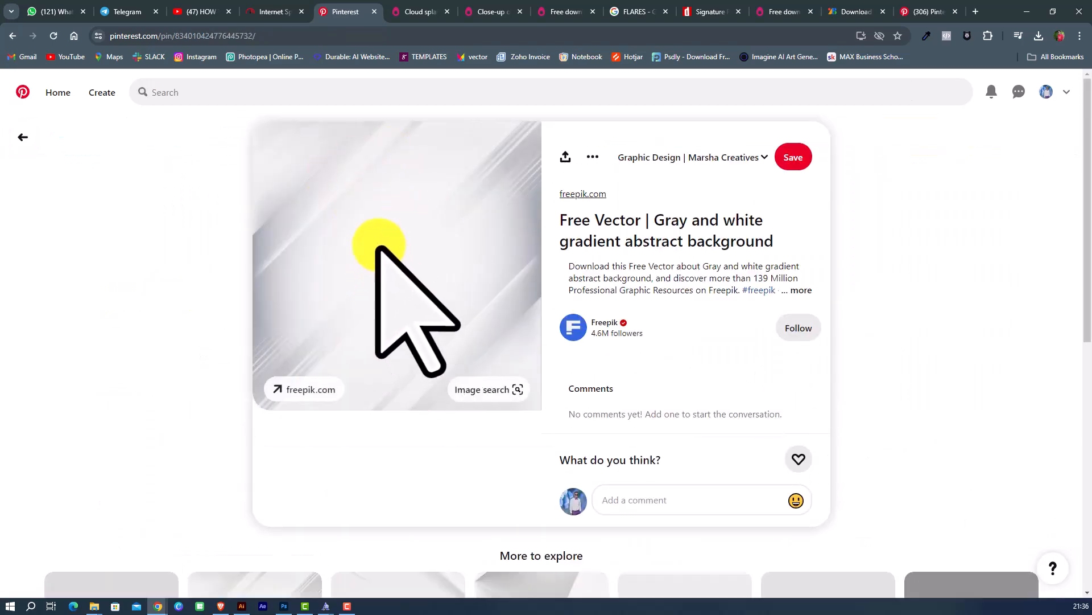
Copy the pin's gray gradient image and paste it into the Photoshop canvas.
{"action": "right_click", "coordinate": [386, 173]}
{"action": "left_click", "coordinate": [421, 232]}
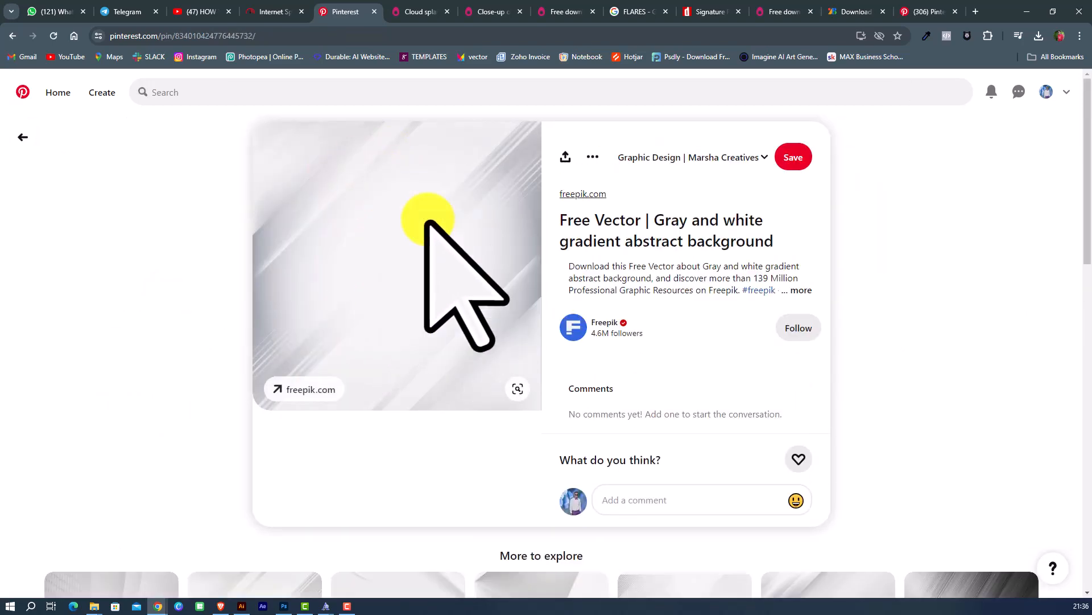
{"action": "left_click", "coordinate": [284, 606]}
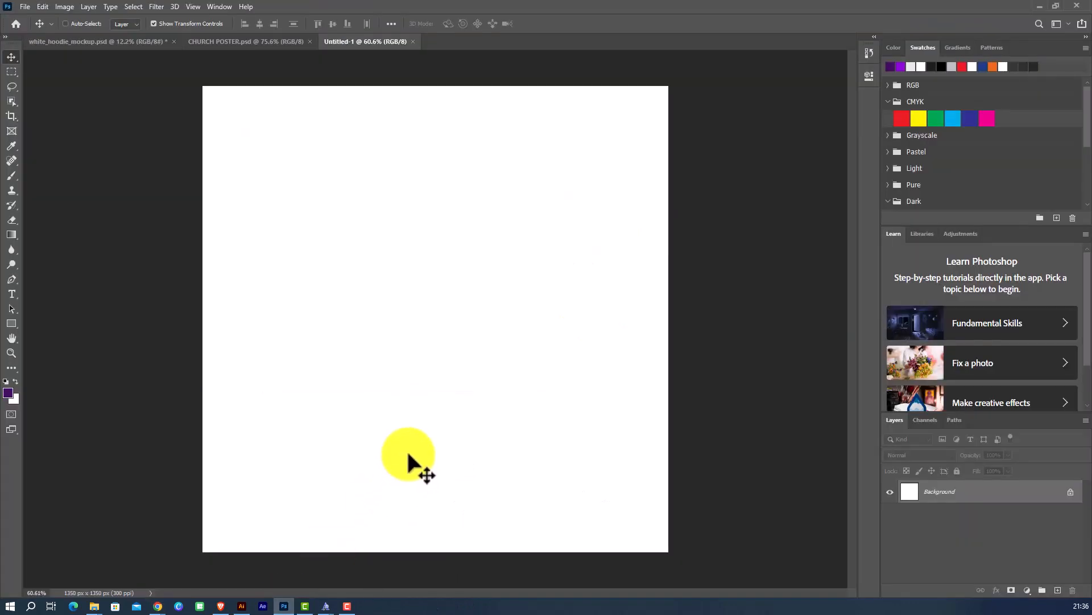
{"action": "key", "text": "ctrl+v"}
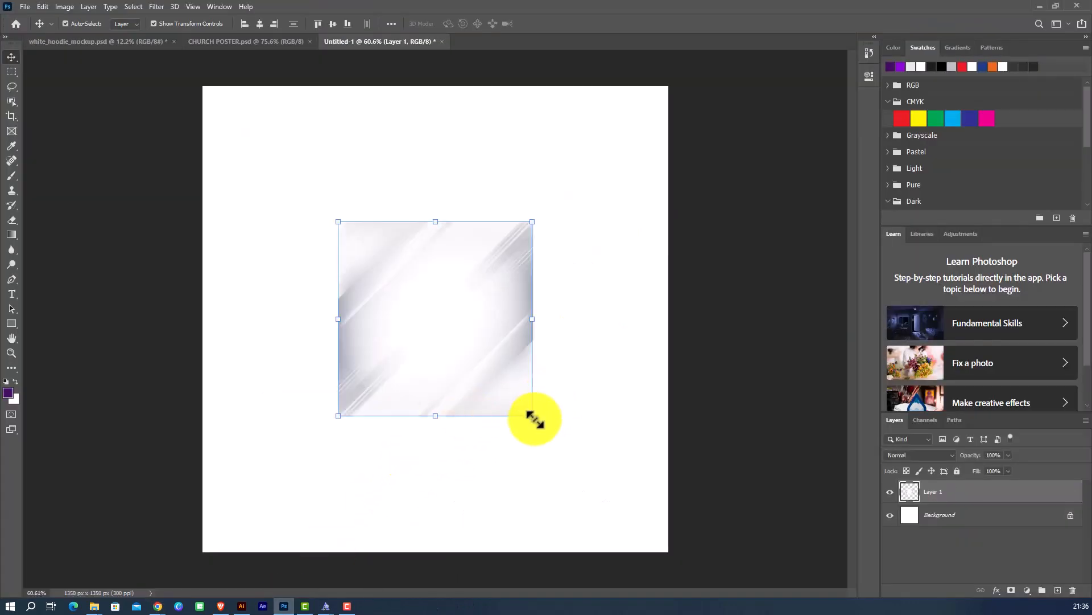
Scale the pasted gradient up until it covers the whole square canvas and commit the transform.
{"action": "left_click_drag", "start_coordinate": [532, 420], "coordinate": [714, 550]}
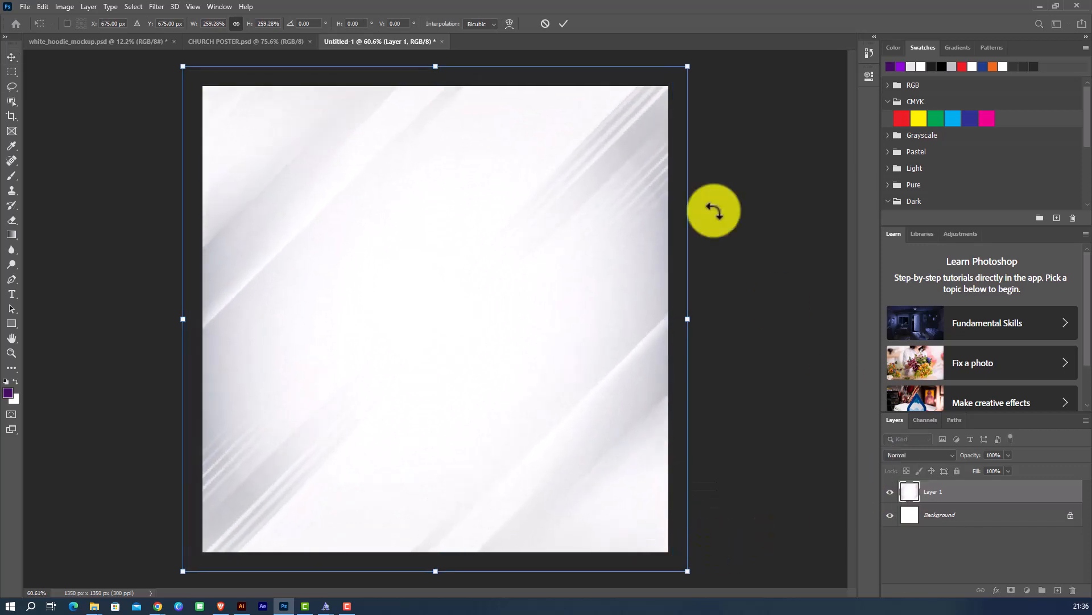
{"action": "left_click", "coordinate": [563, 24]}
{"action": "left_click", "coordinate": [750, 265]}
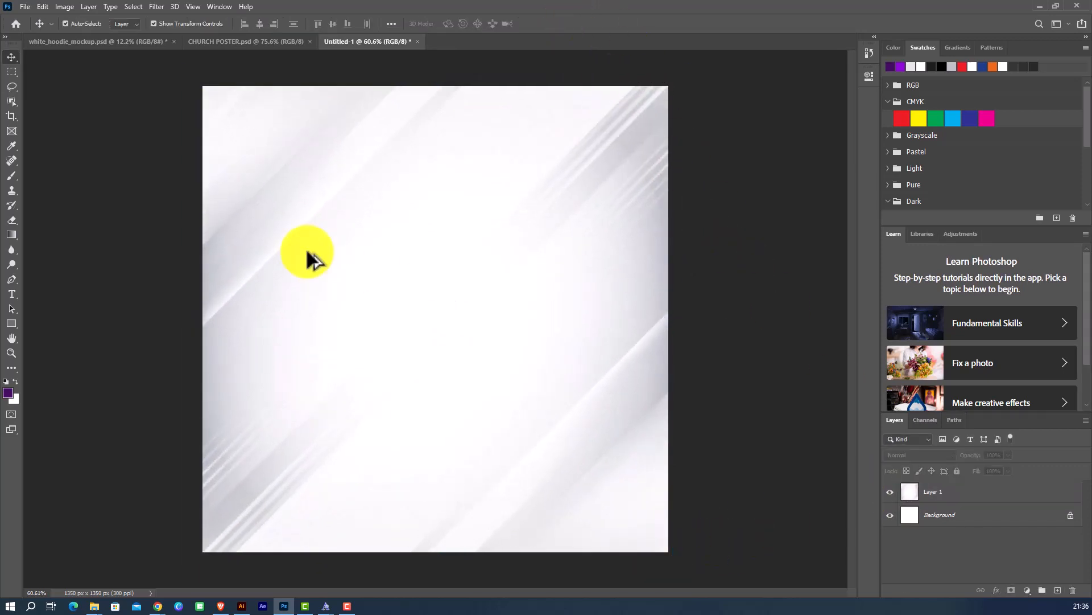
{"action": "scroll", "coordinate": [307, 256], "scroll_direction": "up", "scroll_amount": 5}
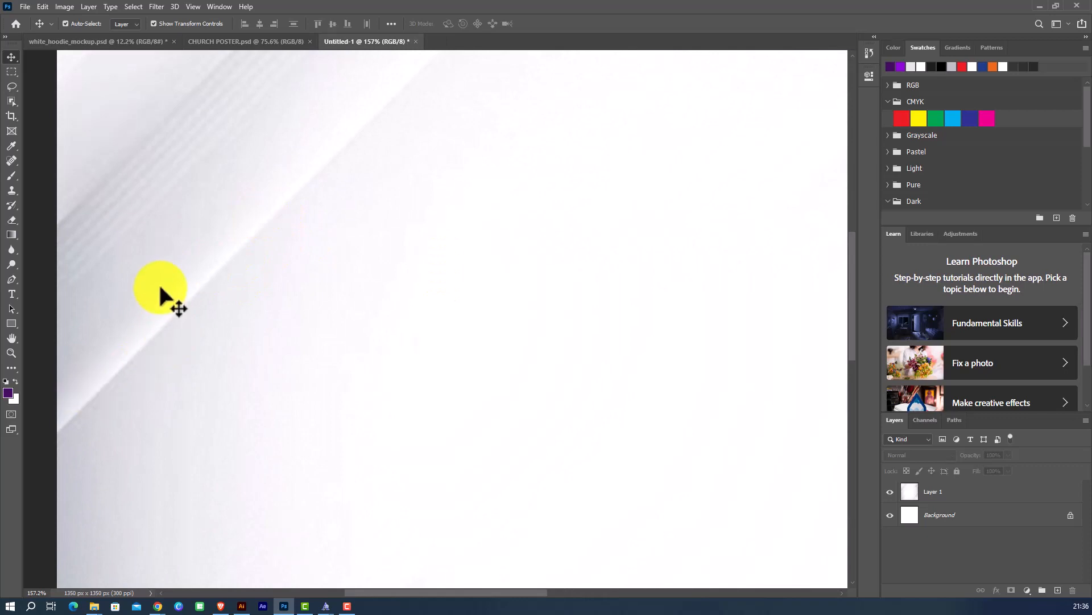
{"action": "scroll", "coordinate": [179, 254], "scroll_direction": "down", "scroll_amount": 5}
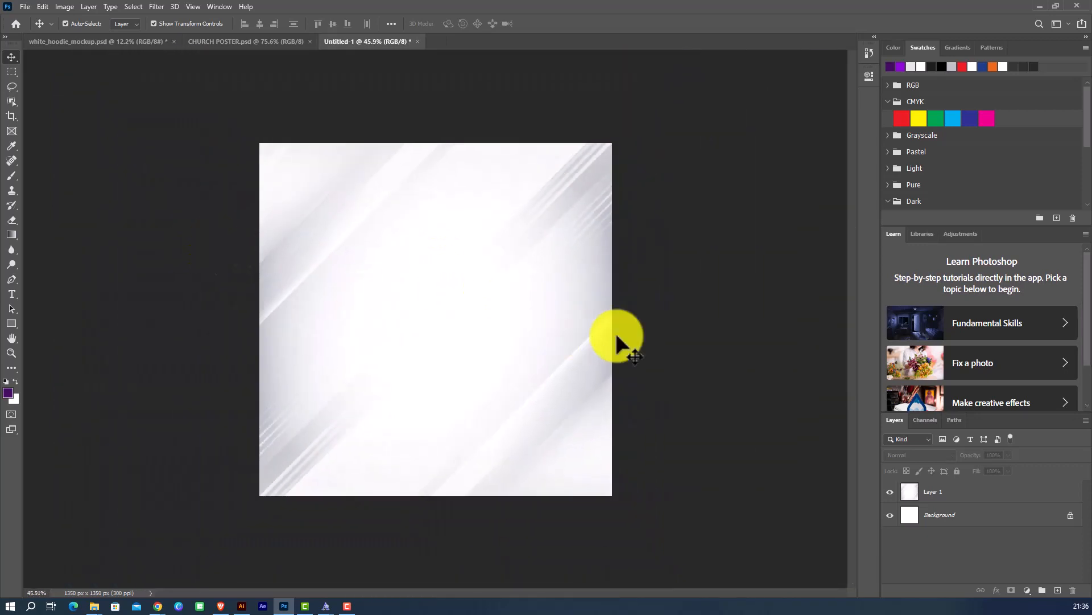
{"action": "scroll", "coordinate": [409, 302], "scroll_direction": "down", "scroll_amount": 2}
{"action": "scroll", "coordinate": [636, 354], "scroll_direction": "up", "scroll_amount": 2}
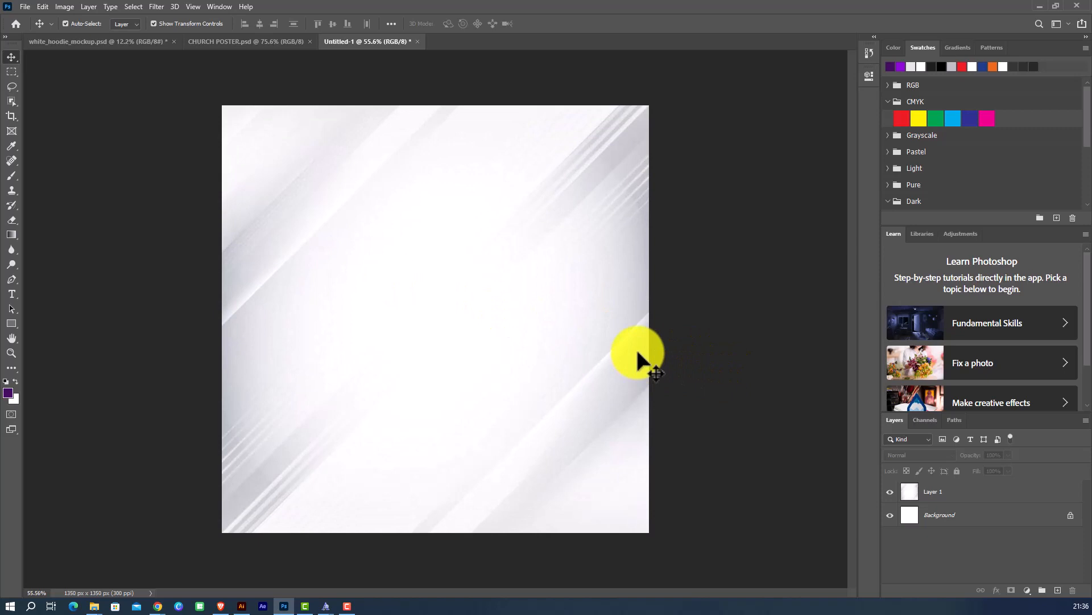
Apply a Gaussian Blur with a radius of about 6.4 pixels to the gradient layer.
{"action": "left_click", "coordinate": [638, 355]}
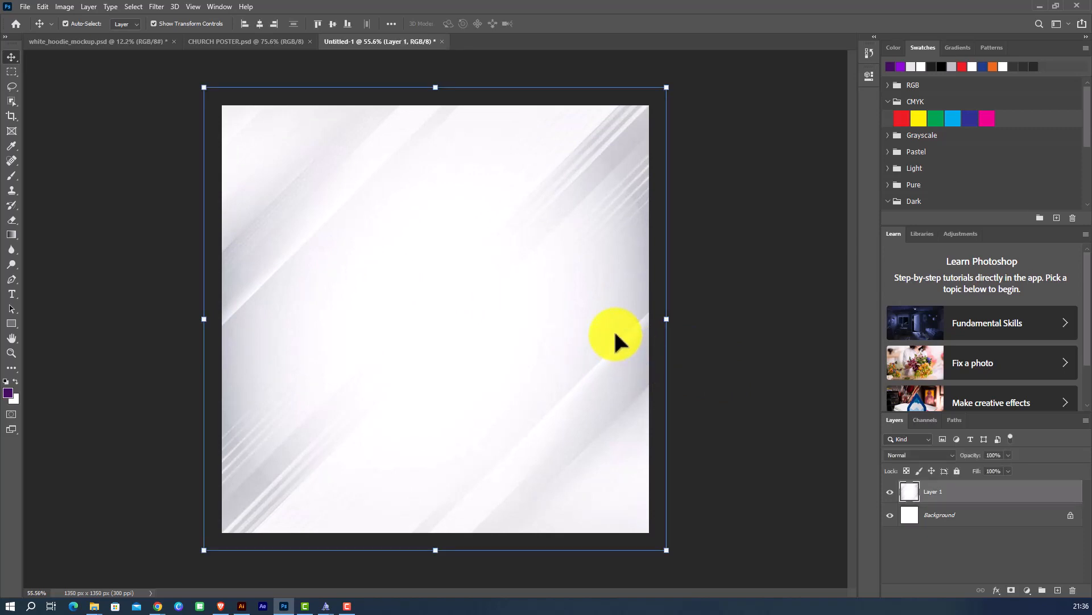
{"action": "left_click", "coordinate": [156, 7]}
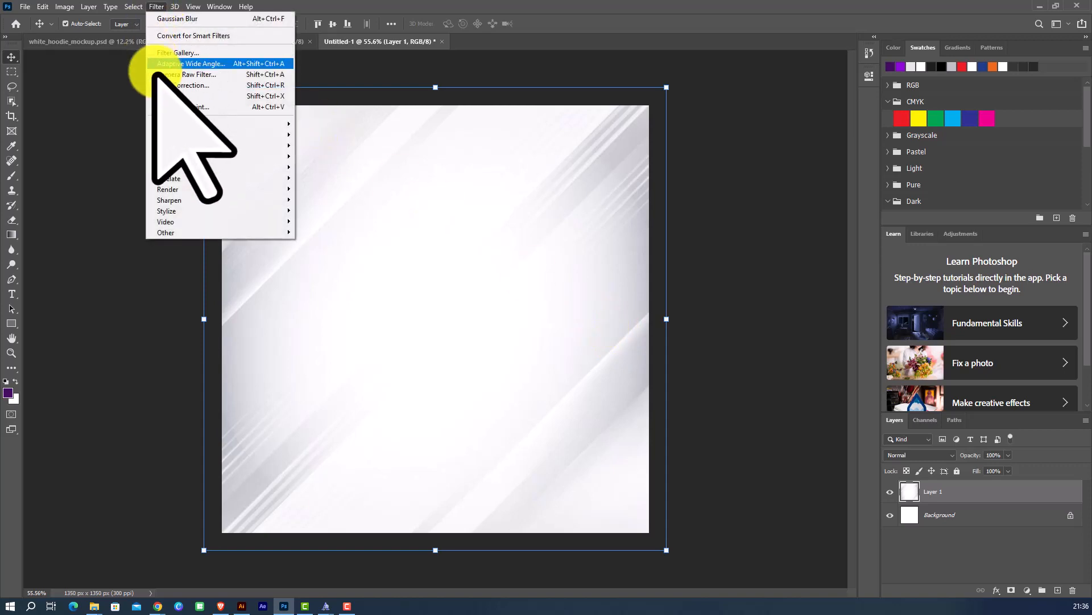
{"action": "mouse_move", "coordinate": [190, 135]}
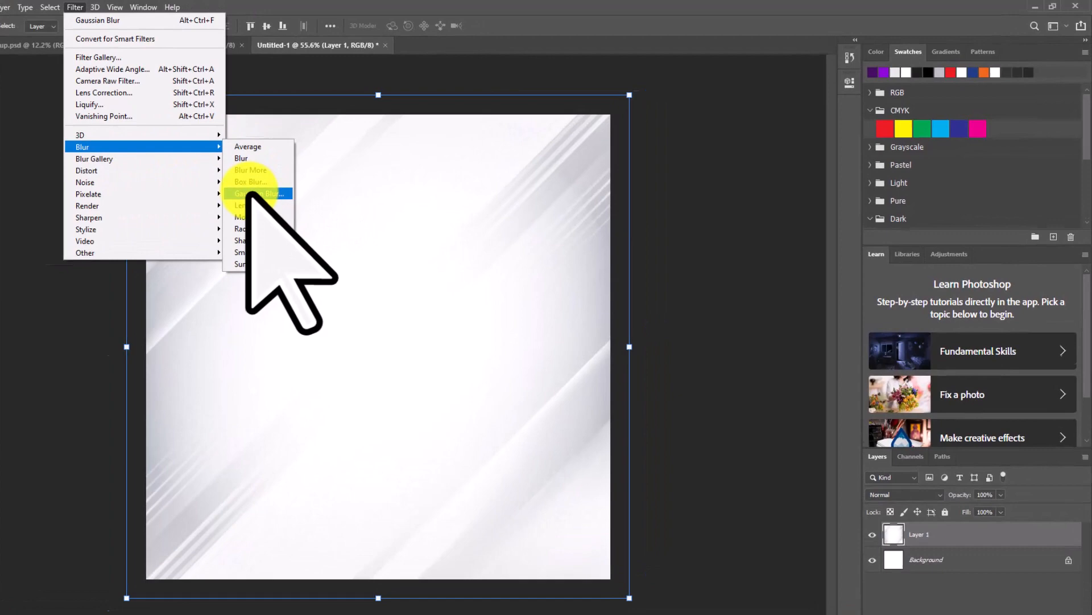
{"action": "left_click", "coordinate": [316, 178]}
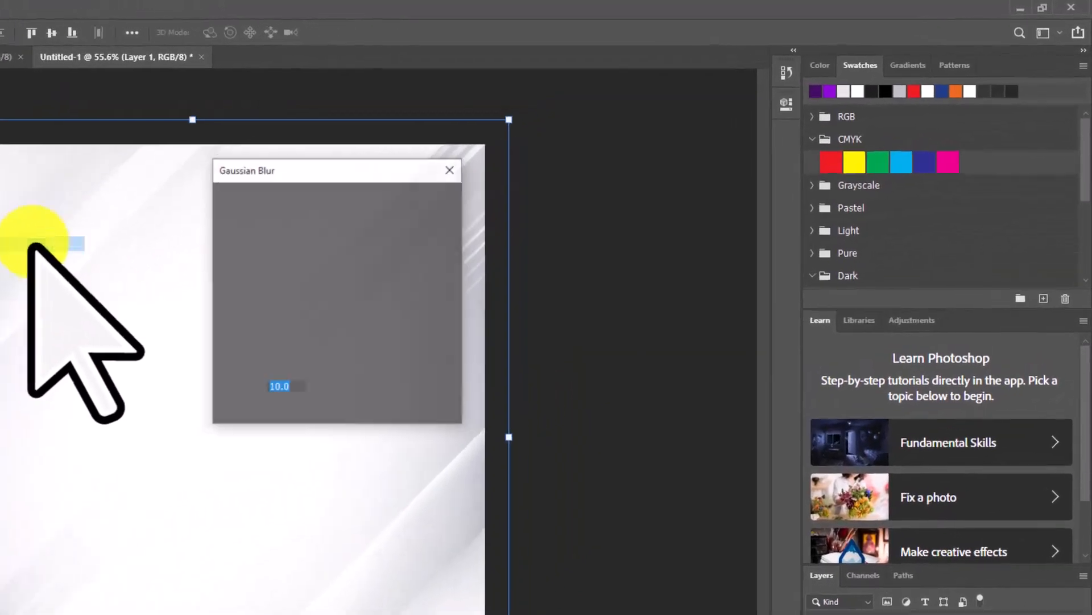
{"action": "left_click", "coordinate": [265, 418]}
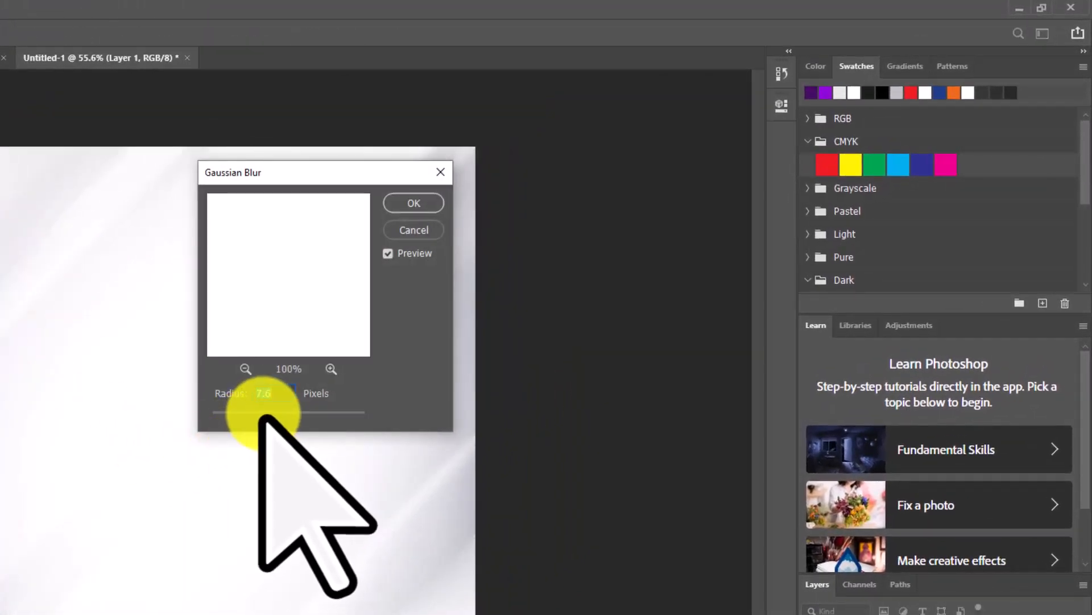
{"action": "left_click_drag", "start_coordinate": [264, 418], "coordinate": [235, 418]}
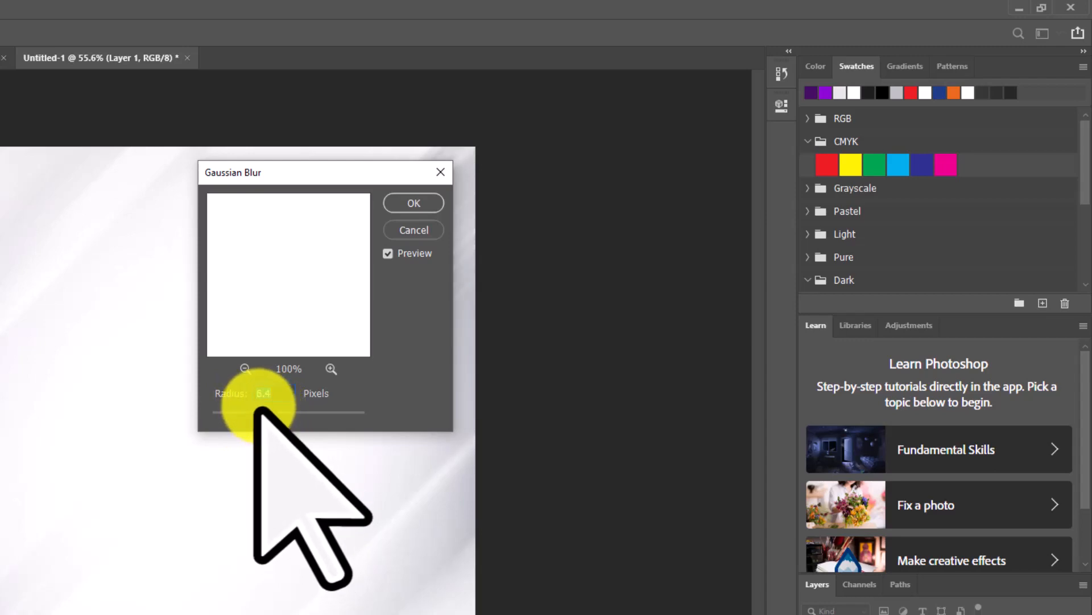
{"action": "left_click", "coordinate": [414, 203]}
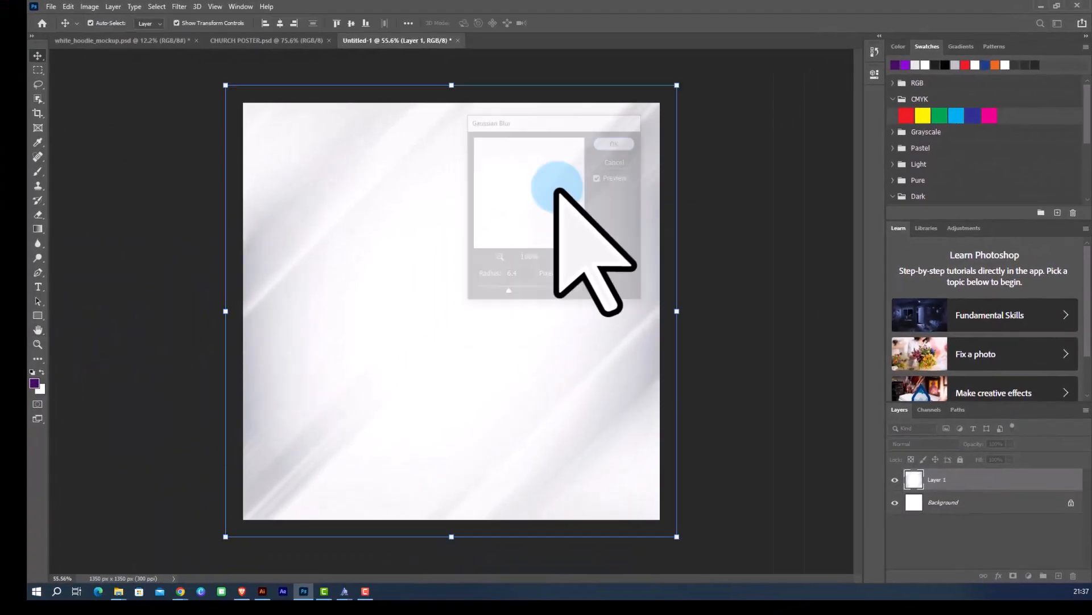
{"action": "scroll", "coordinate": [399, 318], "scroll_direction": "down", "scroll_amount": 2}
{"action": "left_click", "coordinate": [646, 358]}
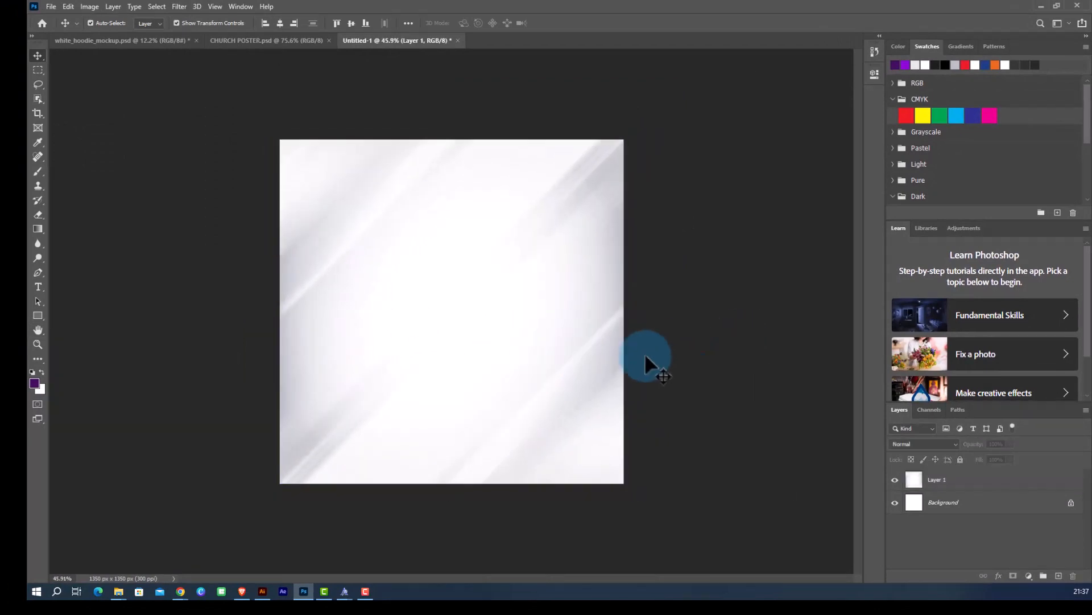
{"action": "scroll", "coordinate": [519, 395], "scroll_direction": "up", "scroll_amount": 2}
{"action": "scroll", "coordinate": [415, 398], "scroll_direction": "down", "scroll_amount": 3}
{"action": "scroll", "coordinate": [557, 449], "scroll_direction": "up", "scroll_amount": 2}
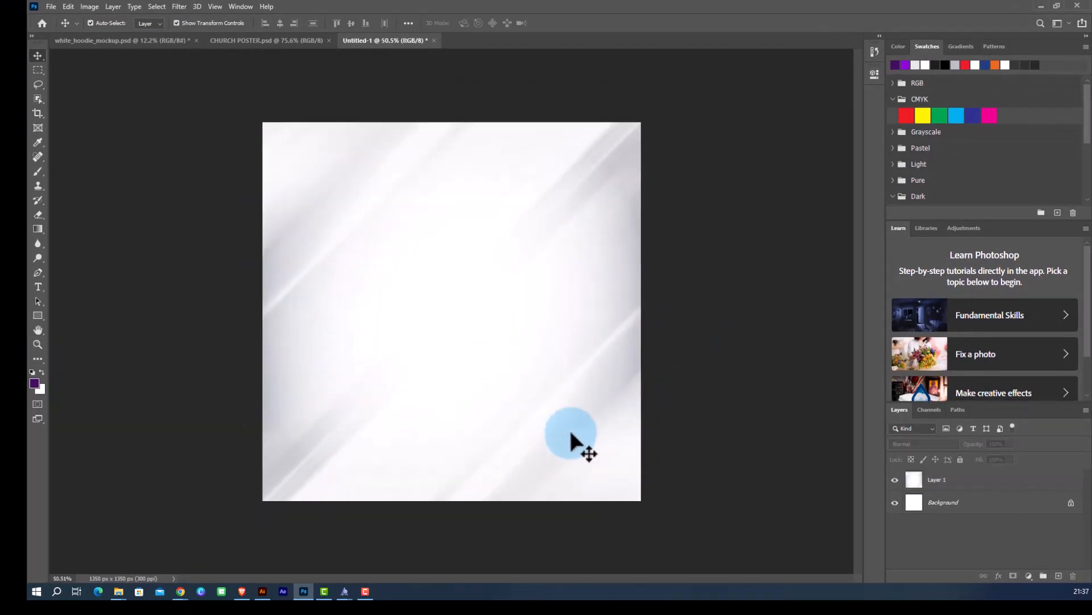
{"action": "right_click", "coordinate": [572, 434]}
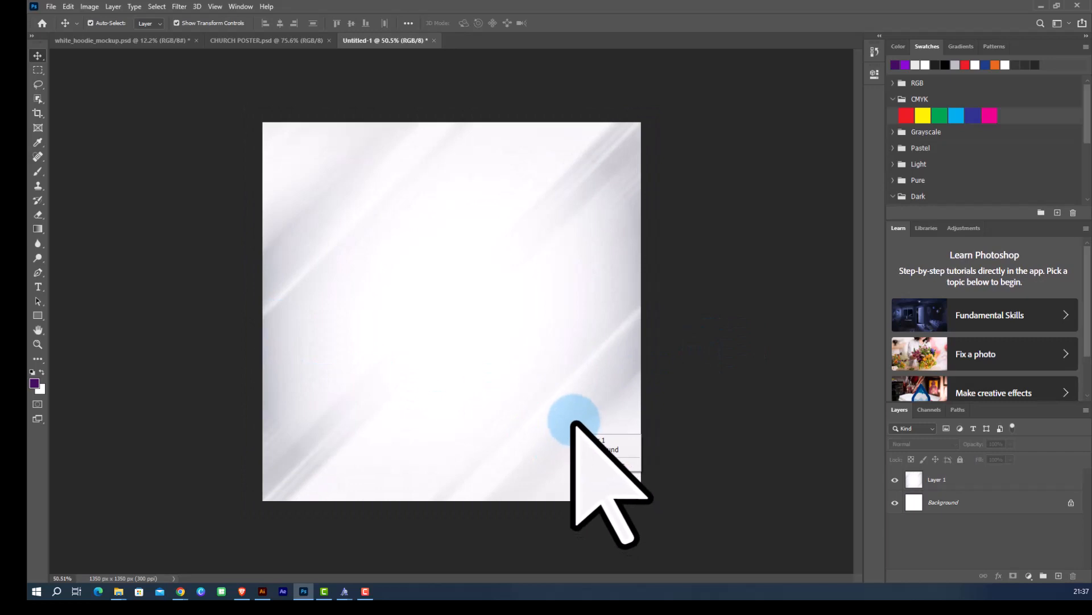
{"action": "left_click", "coordinate": [566, 367]}
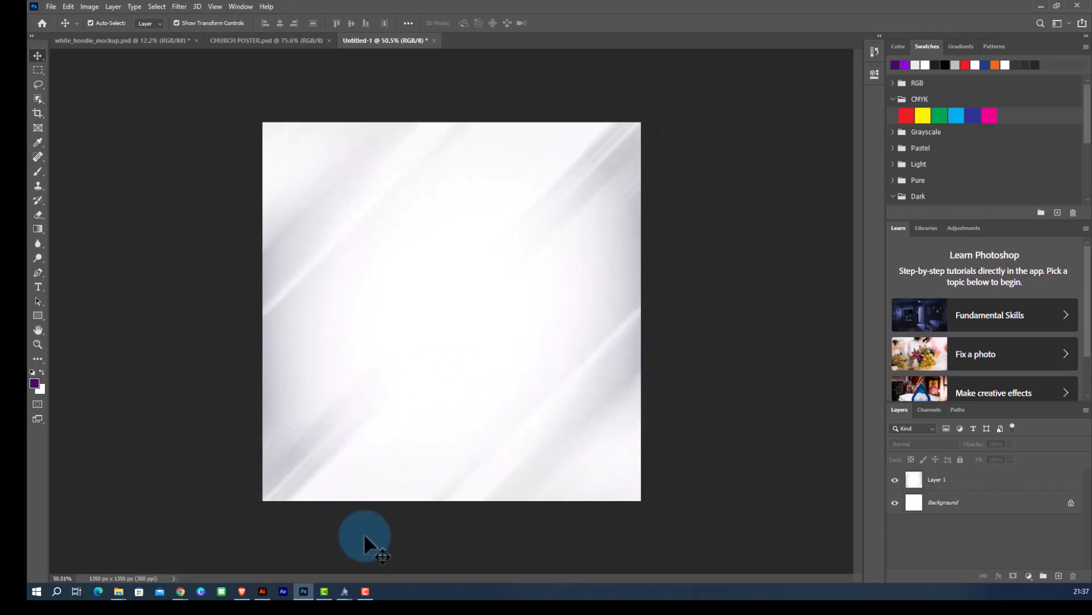
Switch back to the browser and search Pinterest for PAPER TEAR.
{"action": "mouse_move", "coordinate": [181, 592]}
{"action": "left_click", "coordinate": [174, 567]}
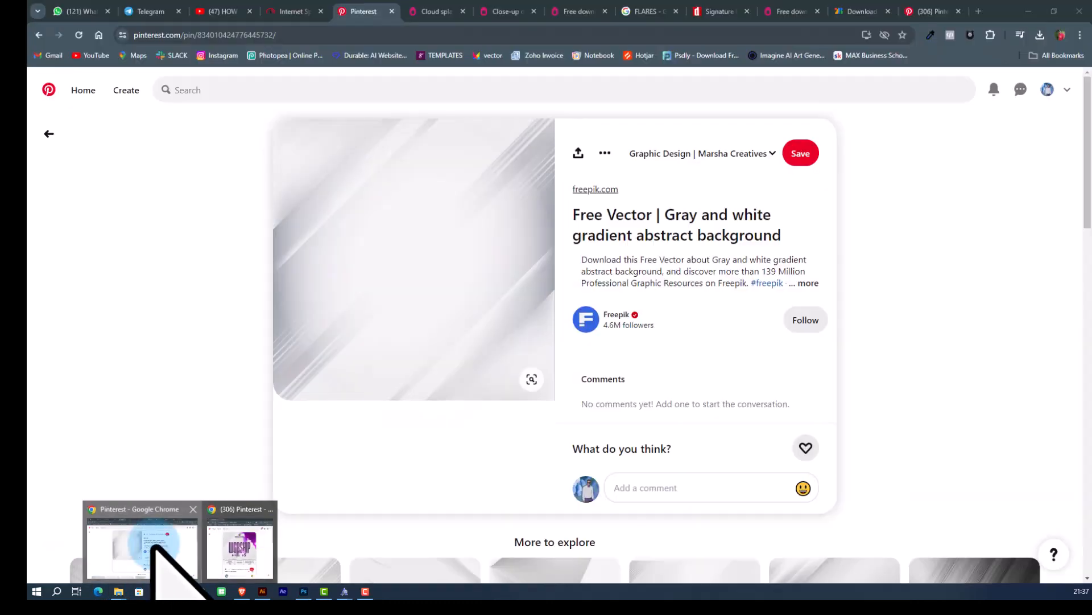
{"action": "left_click", "coordinate": [336, 90]}
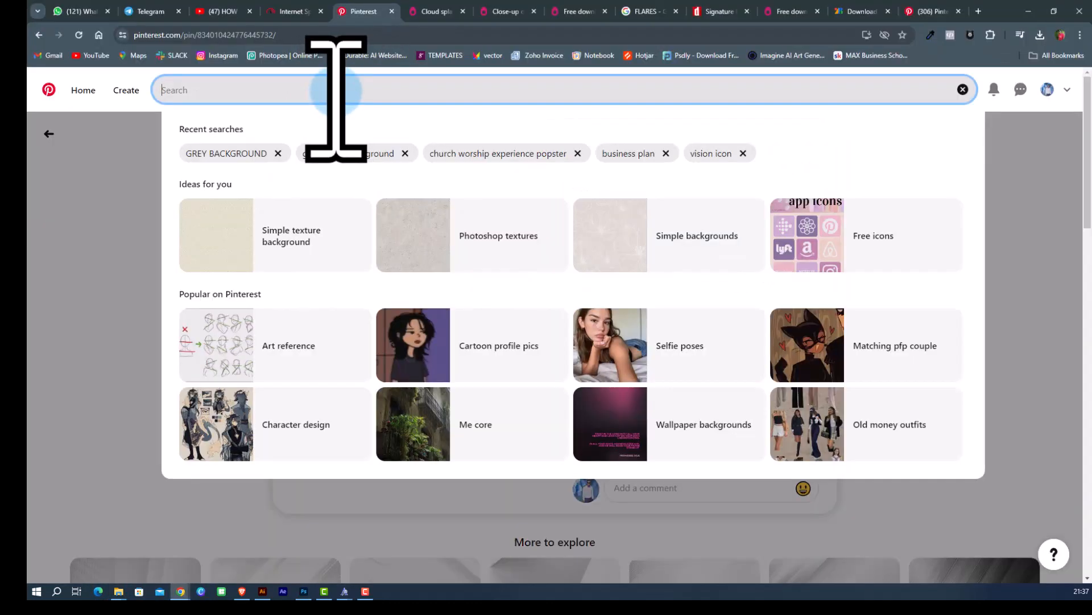
{"action": "type", "text": "PAPER TEAR"}
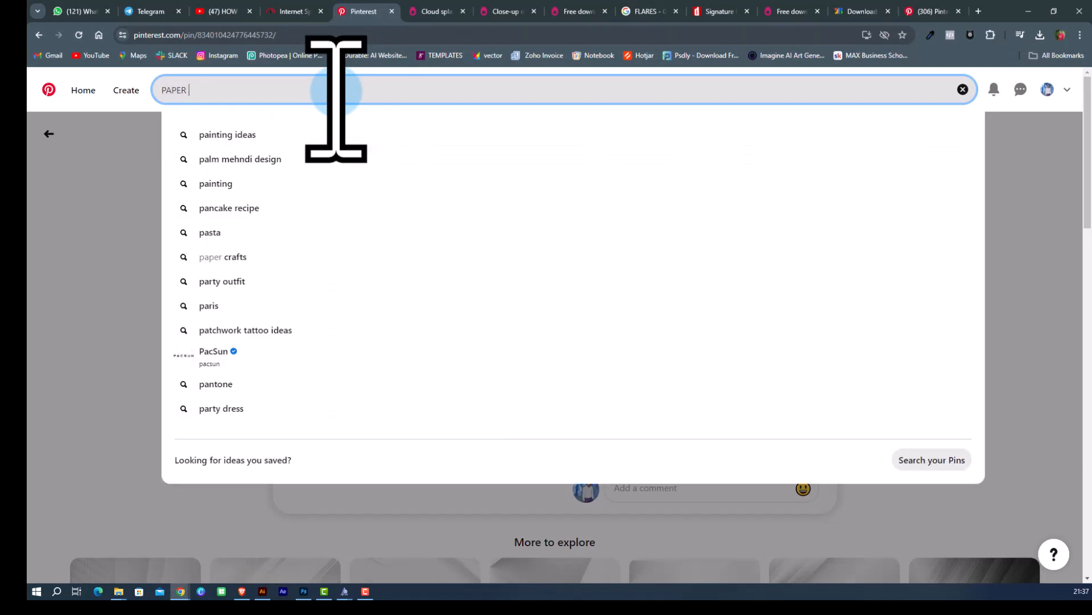
{"action": "key", "text": "Return"}
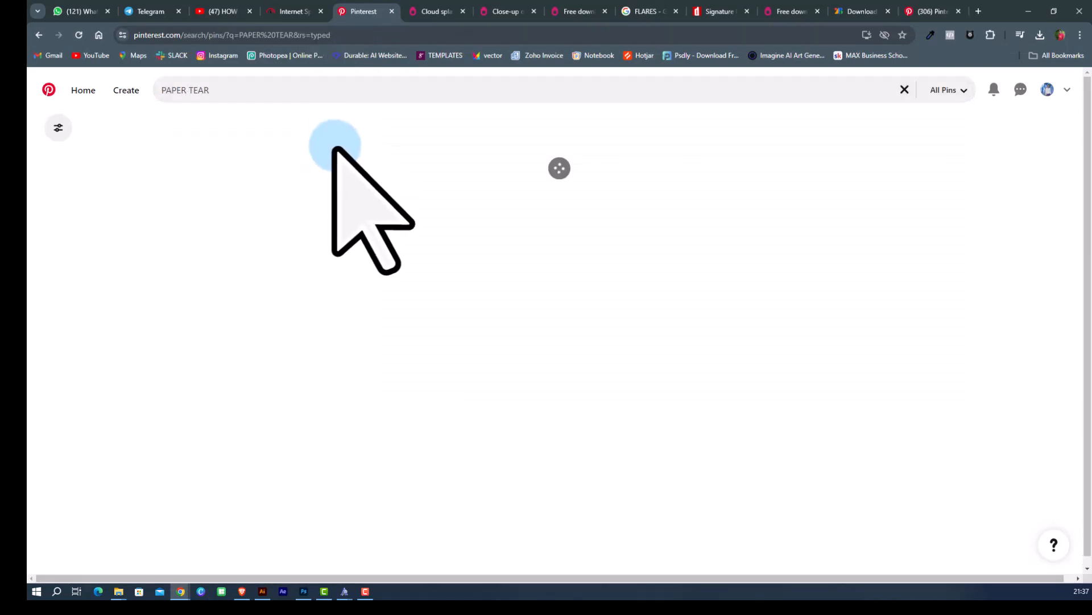
Browse the torn paper results and open the white torn paper transparent PNG pin.
{"action": "scroll", "coordinate": [376, 256], "scroll_direction": "down", "scroll_amount": 2}
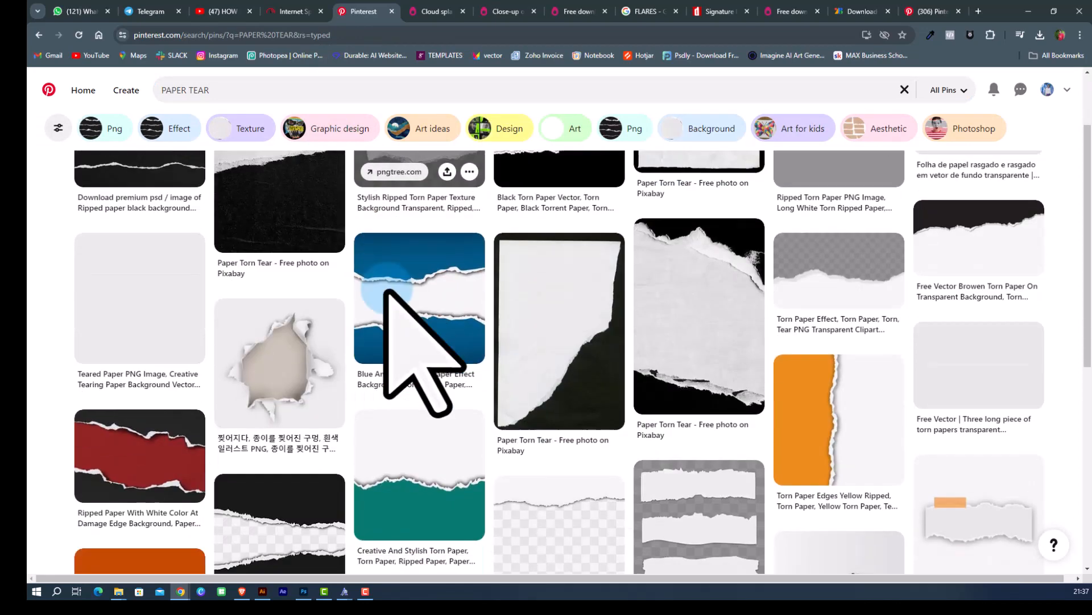
{"action": "scroll", "coordinate": [390, 282], "scroll_direction": "down", "scroll_amount": 1}
{"action": "scroll", "coordinate": [391, 317], "scroll_direction": "up", "scroll_amount": 2}
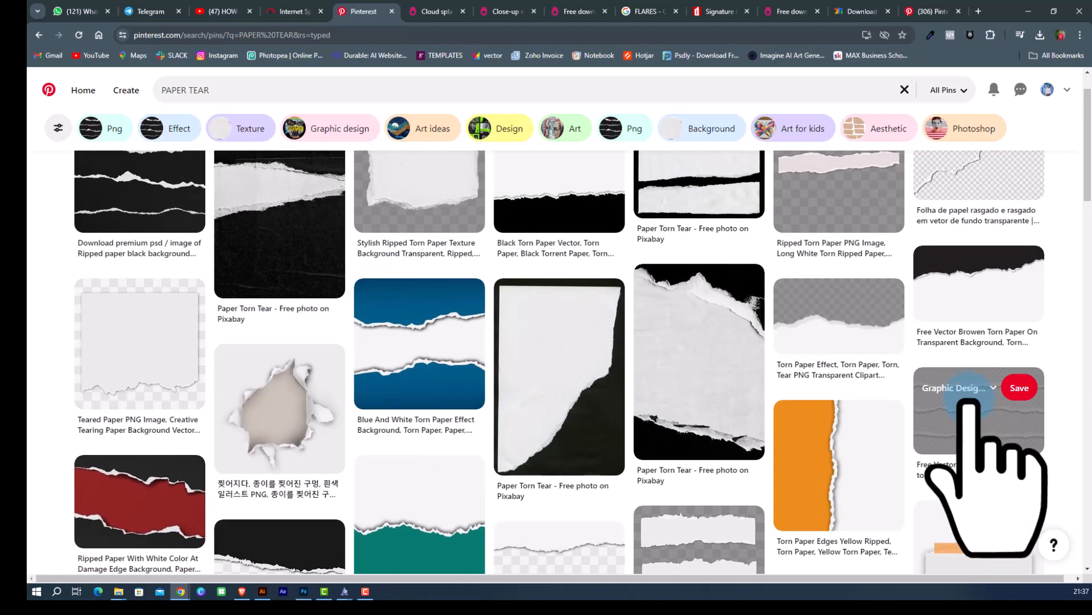
{"action": "scroll", "coordinate": [460, 434], "scroll_direction": "down", "scroll_amount": 3}
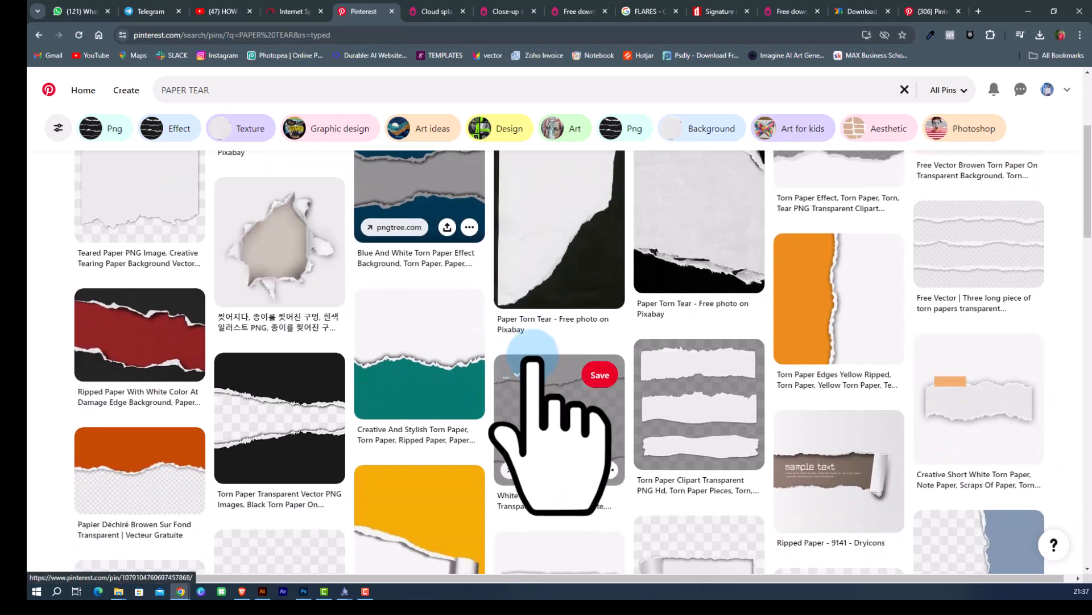
{"action": "left_click", "coordinate": [537, 435]}
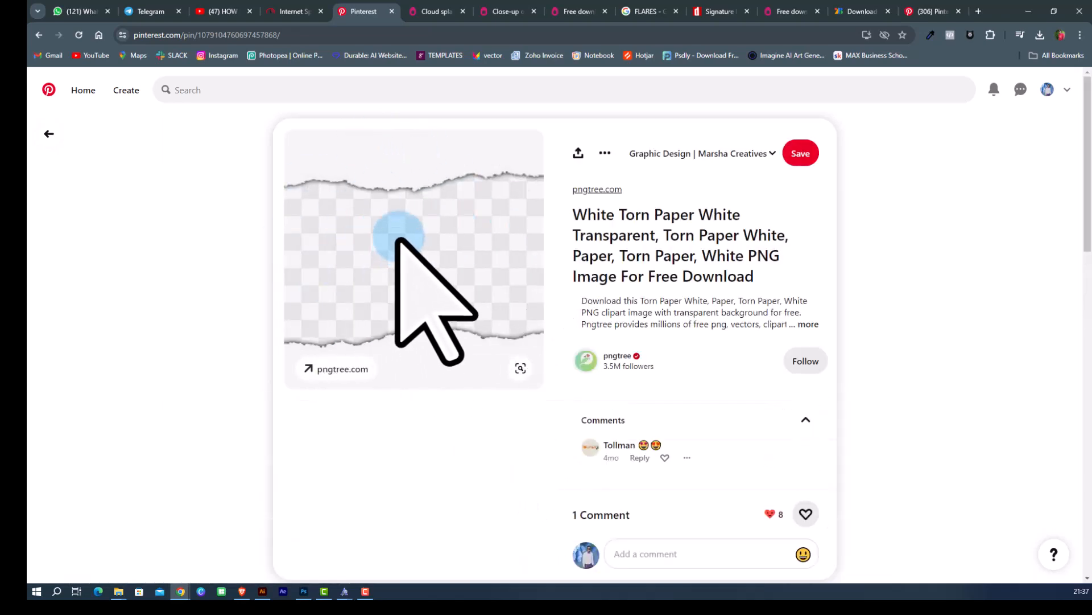
Scroll to the related pins and open the DIY ripped paper craft PNG pin.
{"action": "scroll", "coordinate": [397, 238], "scroll_direction": "down", "scroll_amount": 5}
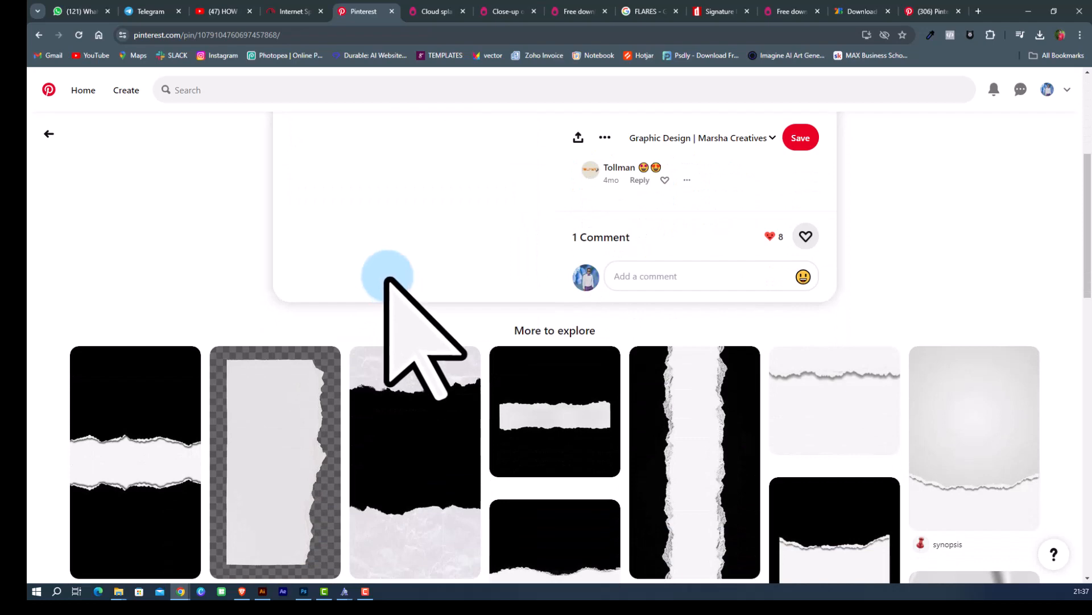
{"action": "scroll", "coordinate": [387, 279], "scroll_direction": "down", "scroll_amount": 3}
{"action": "left_click", "coordinate": [295, 298]}
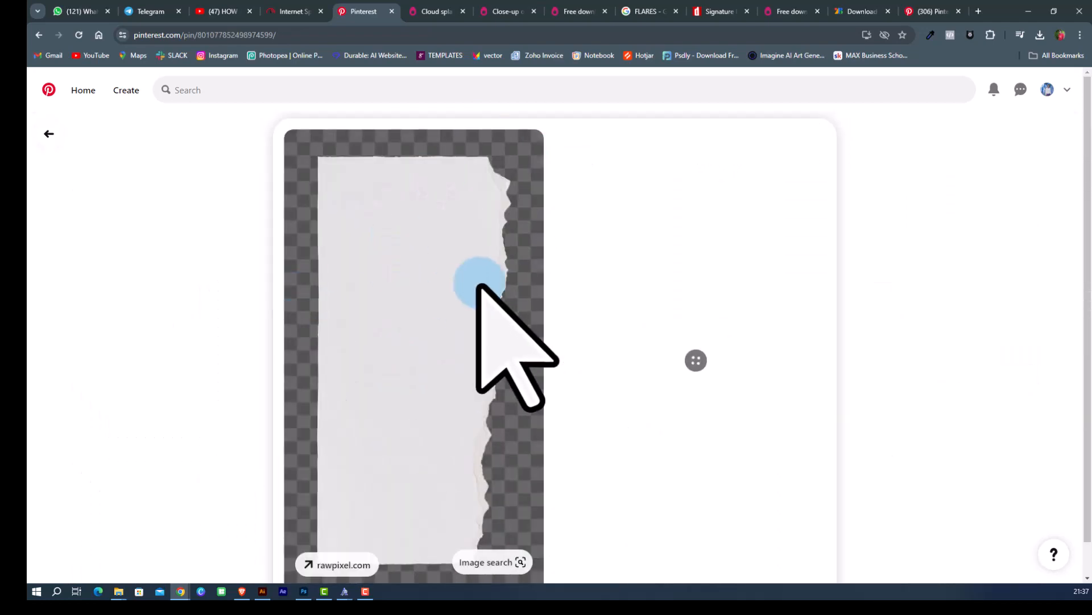
Copy the ripped paper image and paste it into the Photoshop canvas as a new layer.
{"action": "right_click", "coordinate": [363, 229]}
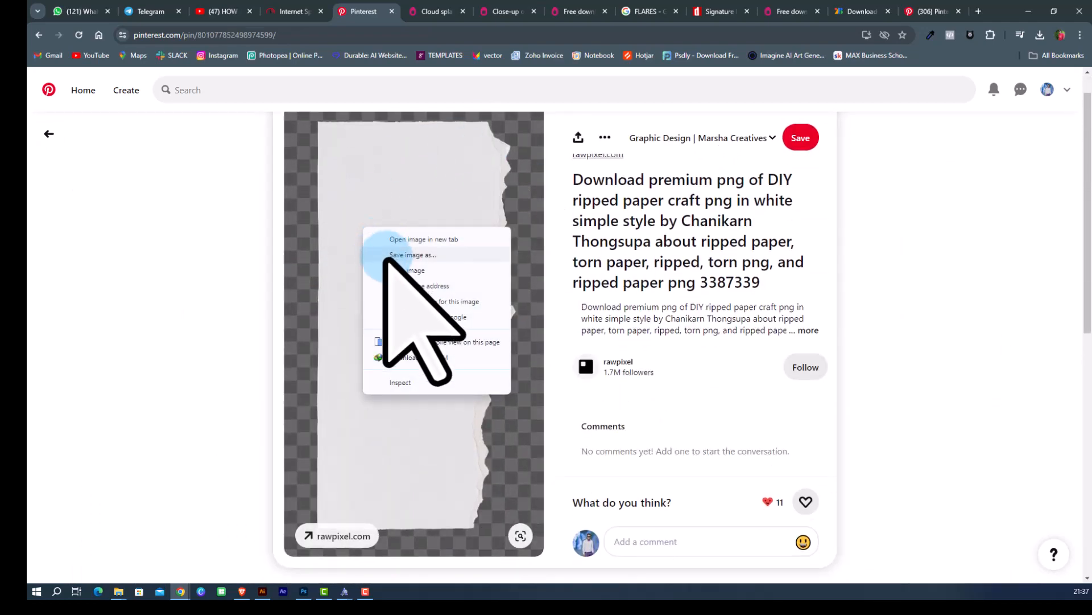
{"action": "left_click", "coordinate": [400, 271]}
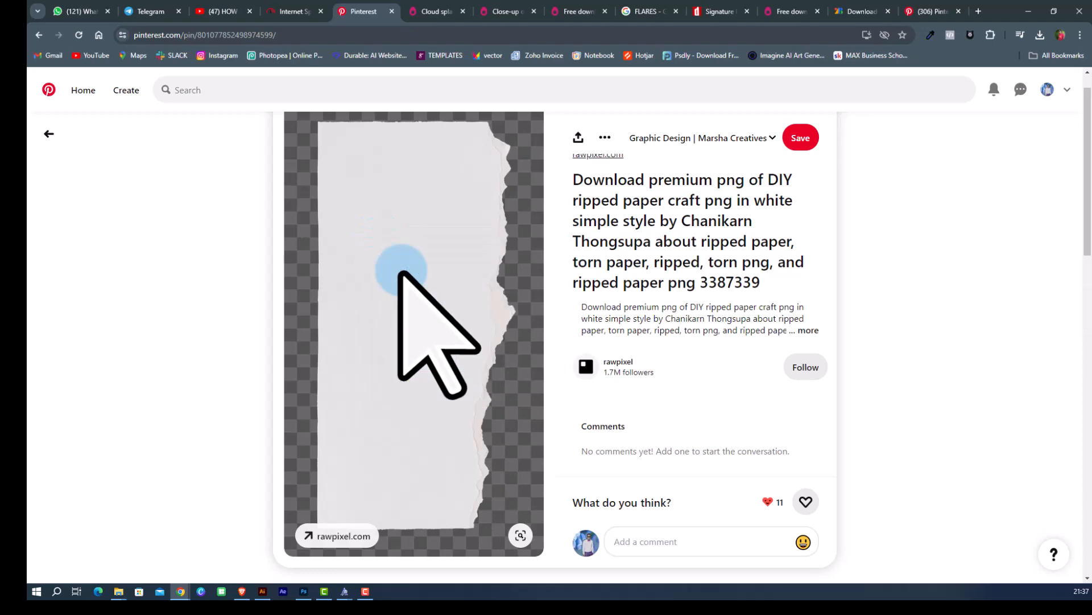
{"action": "left_click", "coordinate": [1027, 12]}
{"action": "key", "text": "ctrl+v"}
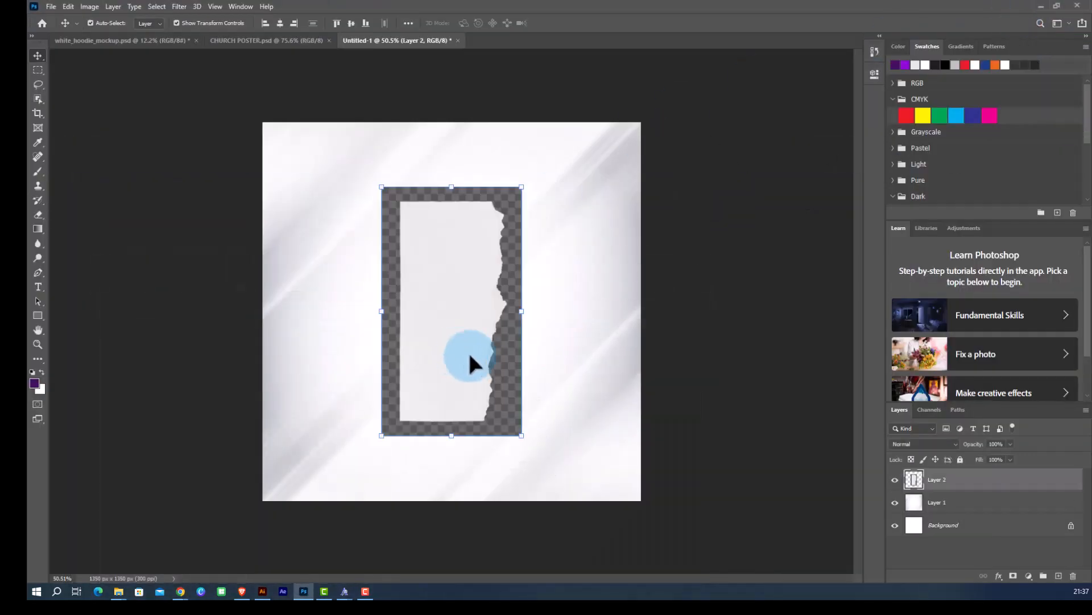
Remove the background from the pasted ripped paper layer using the Quick Actions in Properties.
{"action": "left_click", "coordinate": [875, 74]}
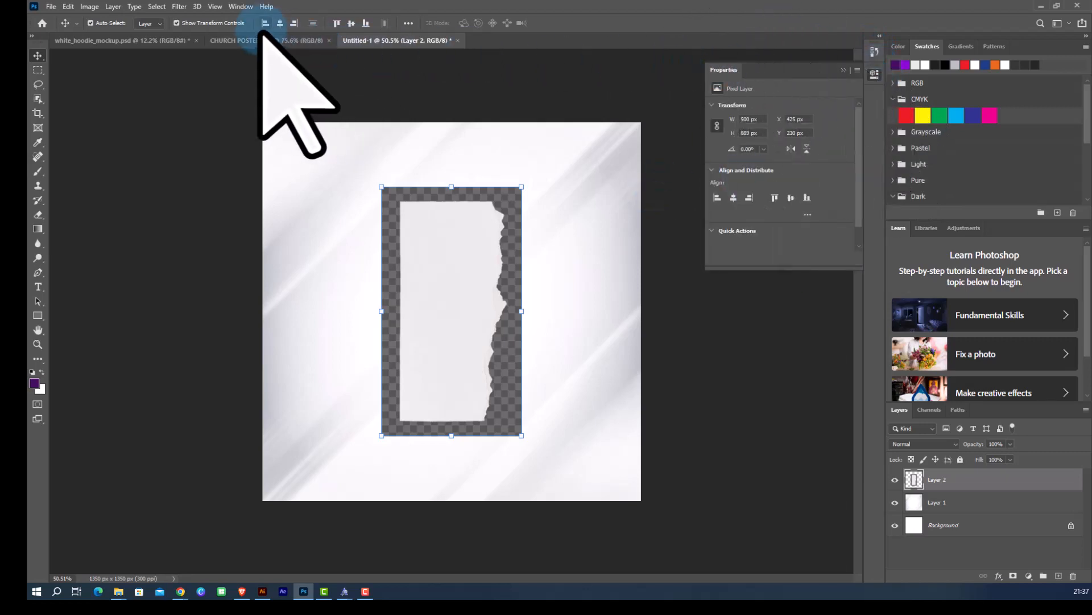
{"action": "left_click", "coordinate": [241, 6]}
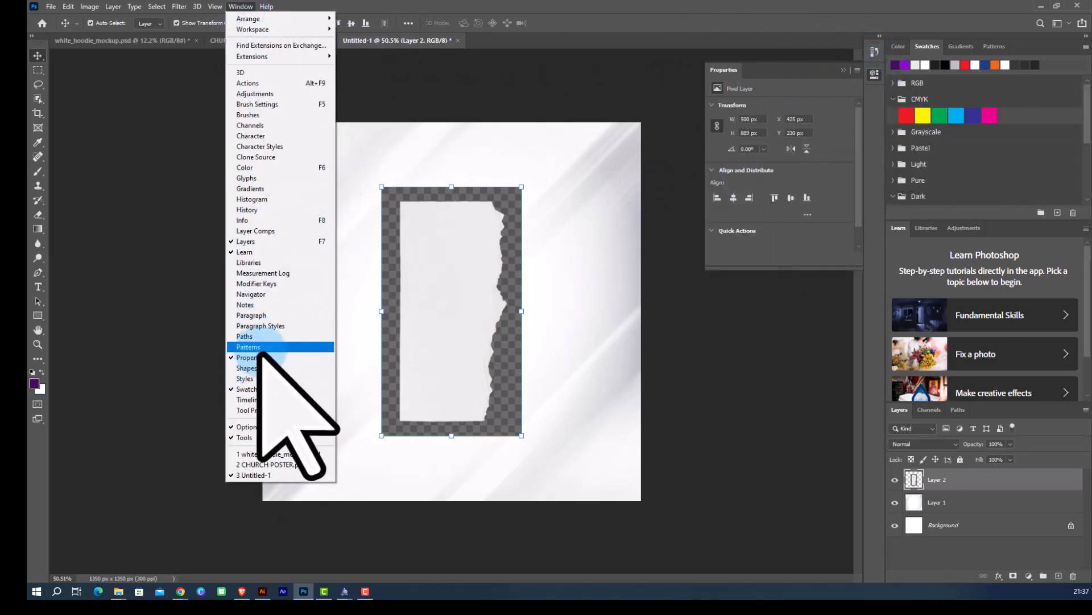
{"action": "left_click", "coordinate": [819, 234]}
{"action": "left_click", "coordinate": [794, 230]}
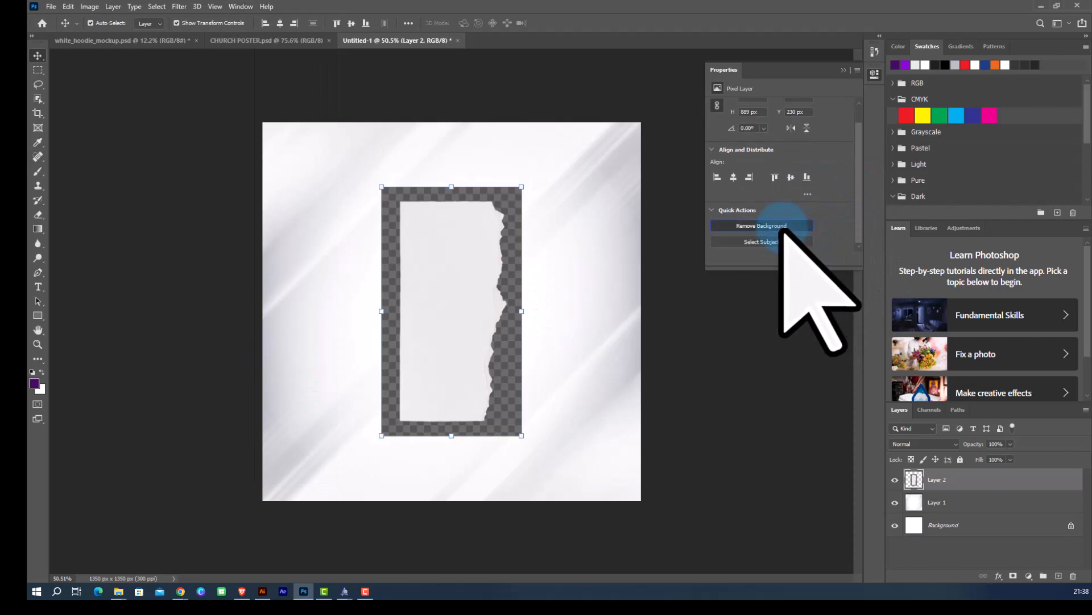
{"action": "left_click", "coordinate": [763, 226]}
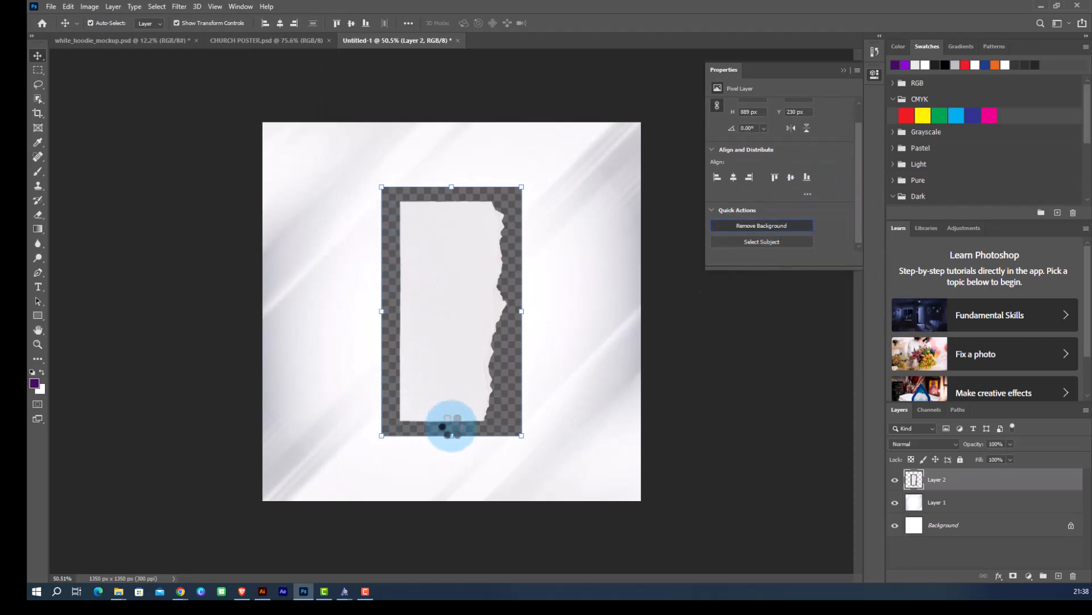
{"action": "left_click", "coordinate": [844, 70]}
Rotate the ripped paper -90°, scale it to about 210% and position it across the canvas bottom, then commit.
{"action": "left_click_drag", "start_coordinate": [454, 375], "coordinate": [412, 418]}
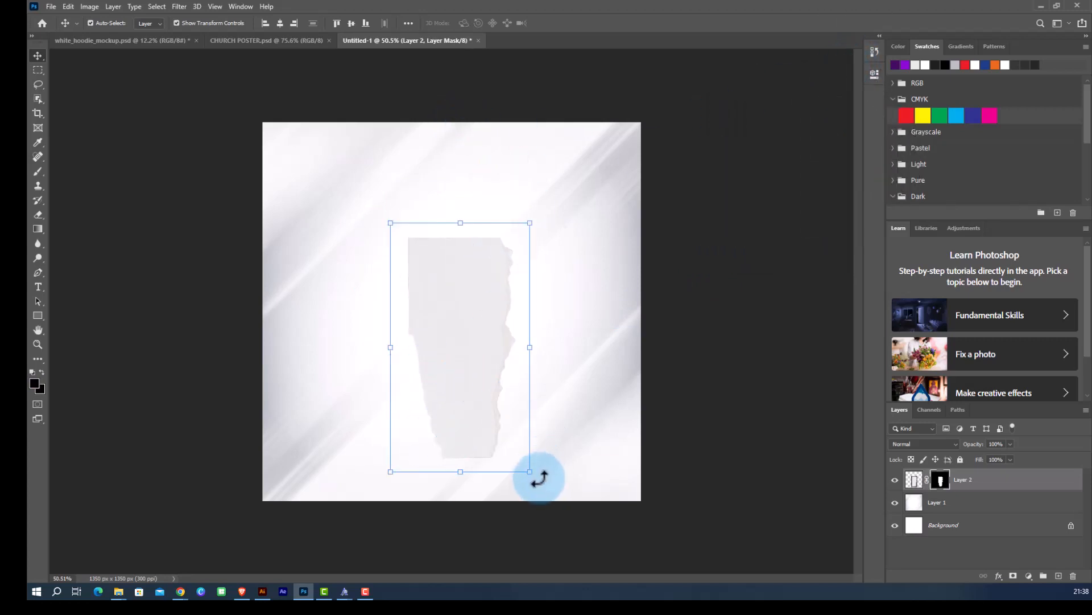
{"action": "left_click_drag", "start_coordinate": [540, 476], "coordinate": [581, 424]}
{"action": "key", "text": "ctrl+z"}
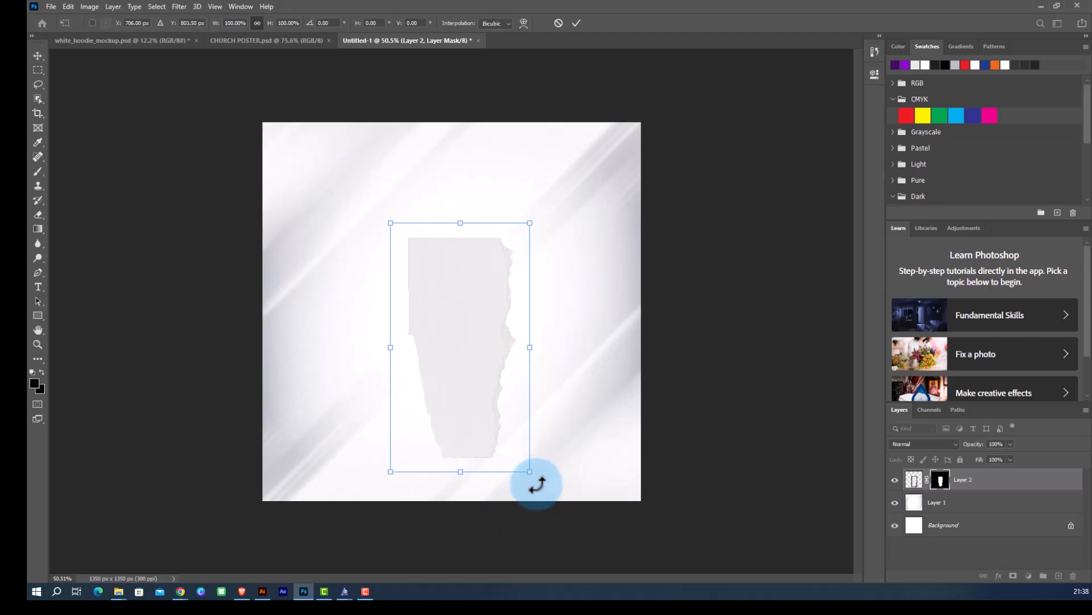
{"action": "left_click_drag", "start_coordinate": [536, 484], "coordinate": [608, 278]}
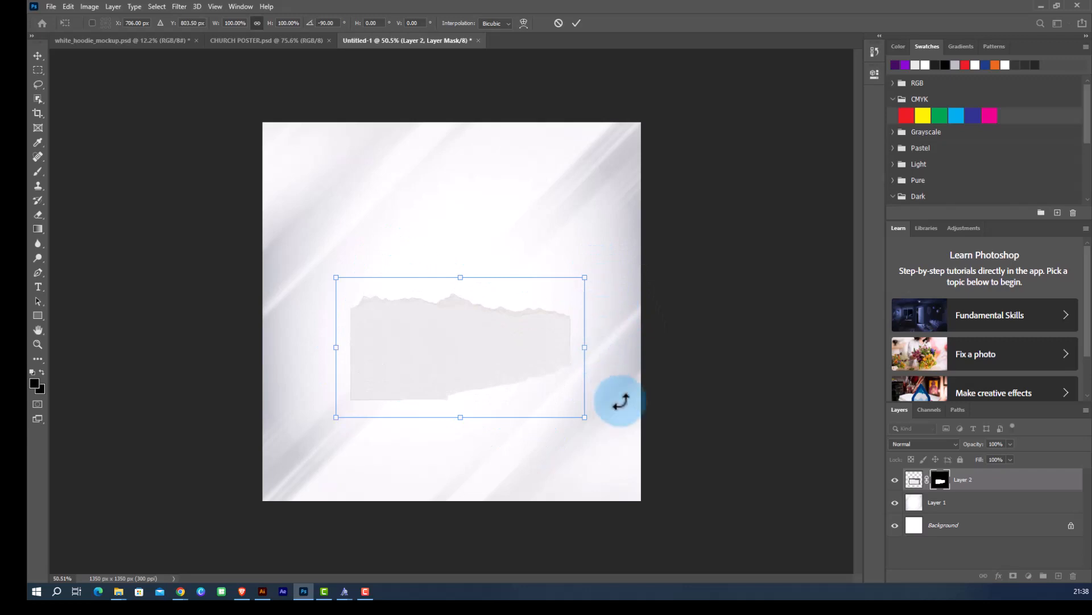
{"action": "left_click_drag", "start_coordinate": [585, 417], "coordinate": [714, 472]}
{"action": "left_click_drag", "start_coordinate": [486, 312], "coordinate": [479, 455]}
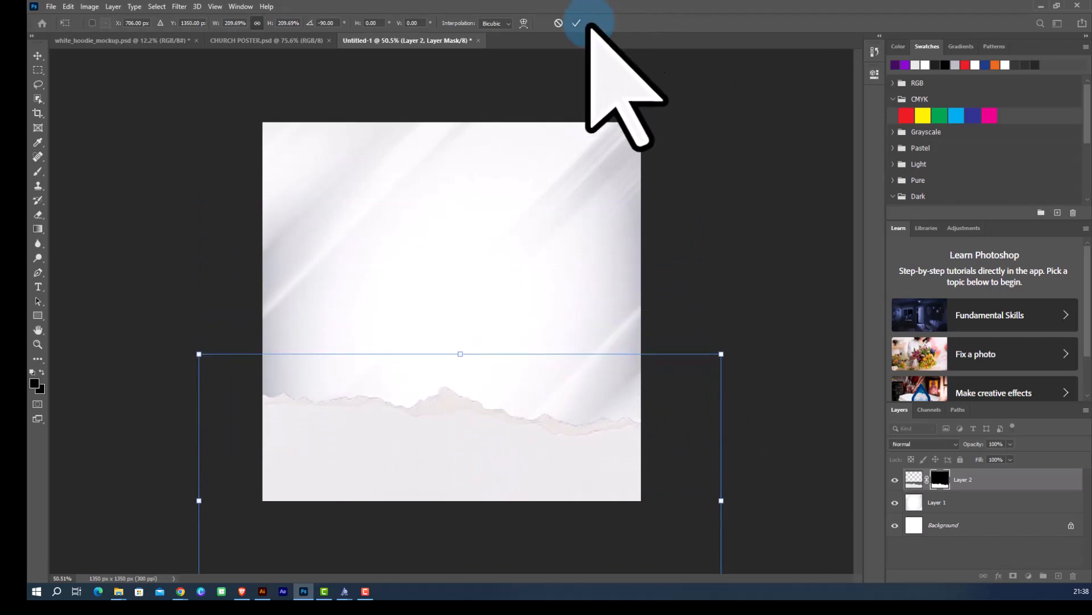
{"action": "left_click", "coordinate": [576, 24]}
Apply a Gaussian Blur with a radius of 2 pixels to the ripped paper layer.
{"action": "scroll", "coordinate": [402, 292], "scroll_direction": "down", "scroll_amount": 4}
{"action": "left_click", "coordinate": [640, 282]}
{"action": "scroll", "coordinate": [505, 431], "scroll_direction": "up", "scroll_amount": 3}
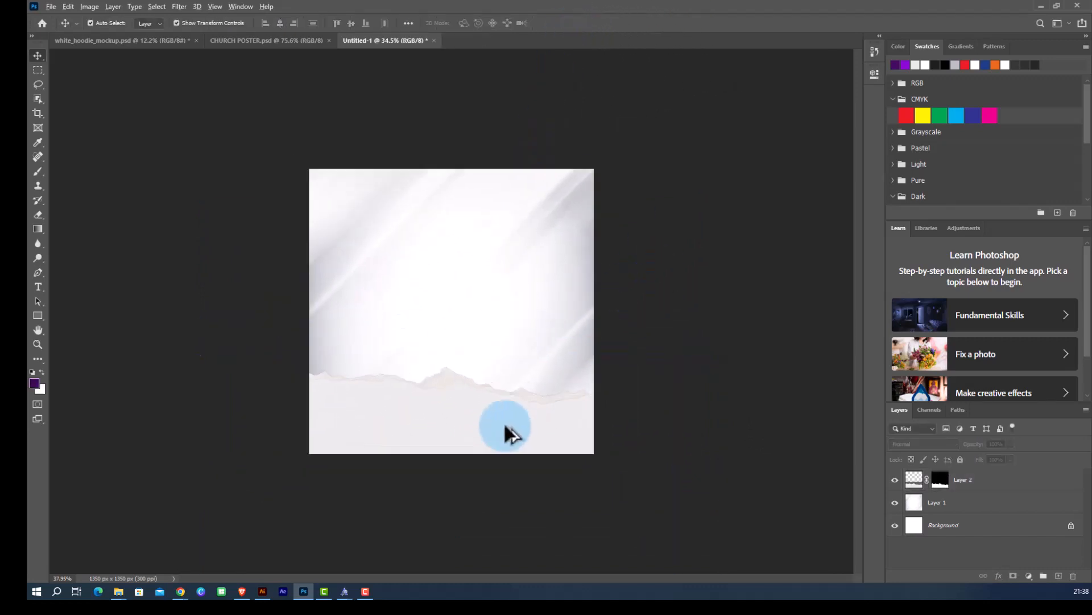
{"action": "scroll", "coordinate": [428, 448], "scroll_direction": "down", "scroll_amount": 2}
{"action": "left_click", "coordinate": [427, 439]}
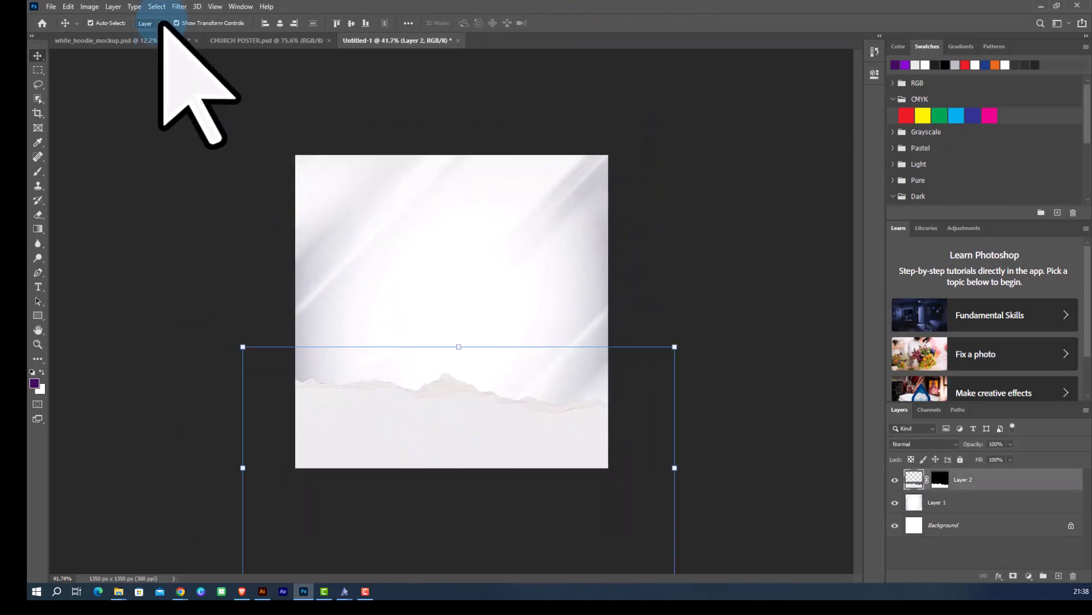
{"action": "left_click", "coordinate": [180, 6]}
{"action": "mouse_move", "coordinate": [268, 132]}
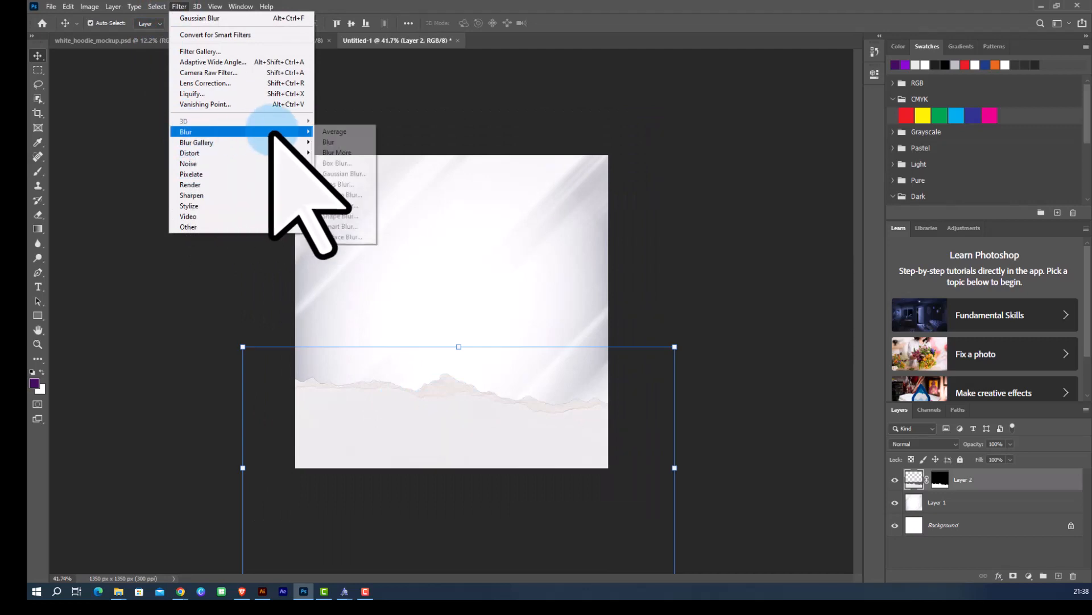
{"action": "left_click", "coordinate": [334, 173]}
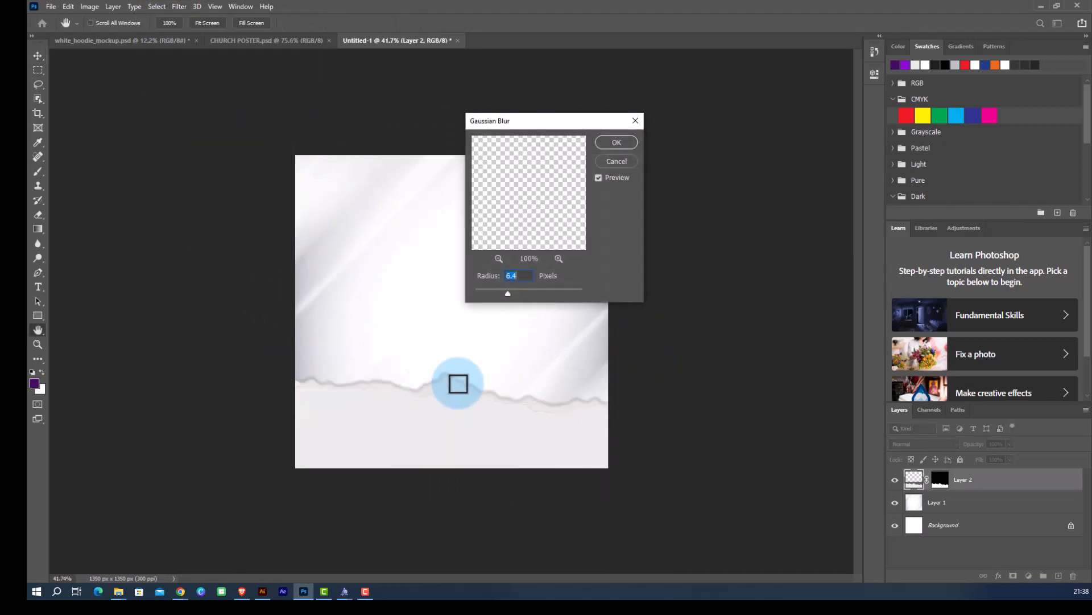
{"action": "left_click_drag", "start_coordinate": [507, 293], "coordinate": [492, 292]}
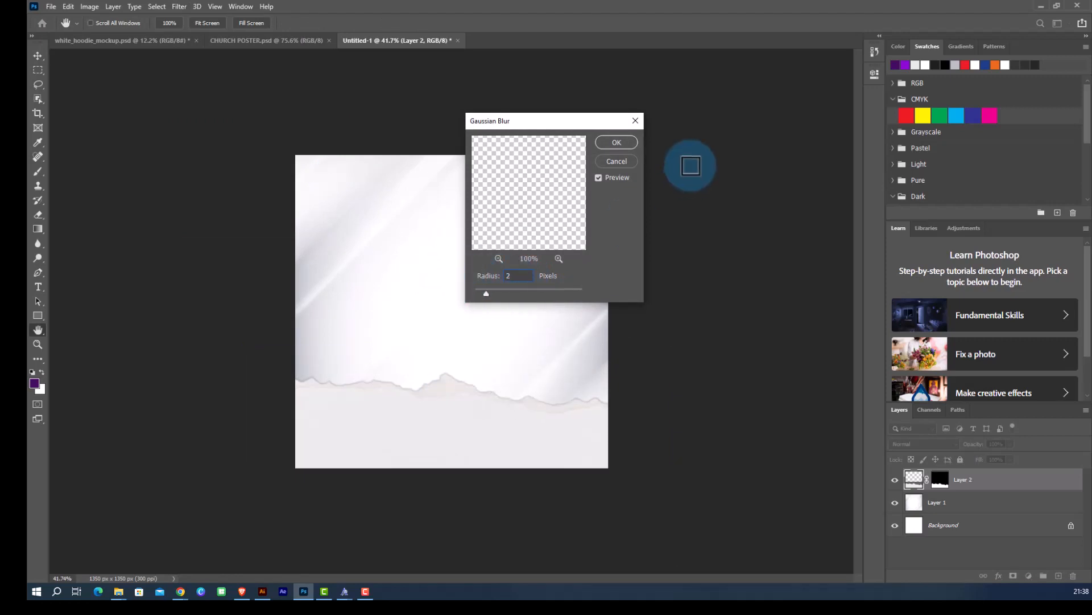
{"action": "left_click", "coordinate": [616, 143]}
Place the downloaded United Methodist Church logo file and shrink it to about 15% near the canvas top centre.
{"action": "key", "text": "v"}
{"action": "scroll", "coordinate": [429, 398], "scroll_direction": "down", "scroll_amount": 2}
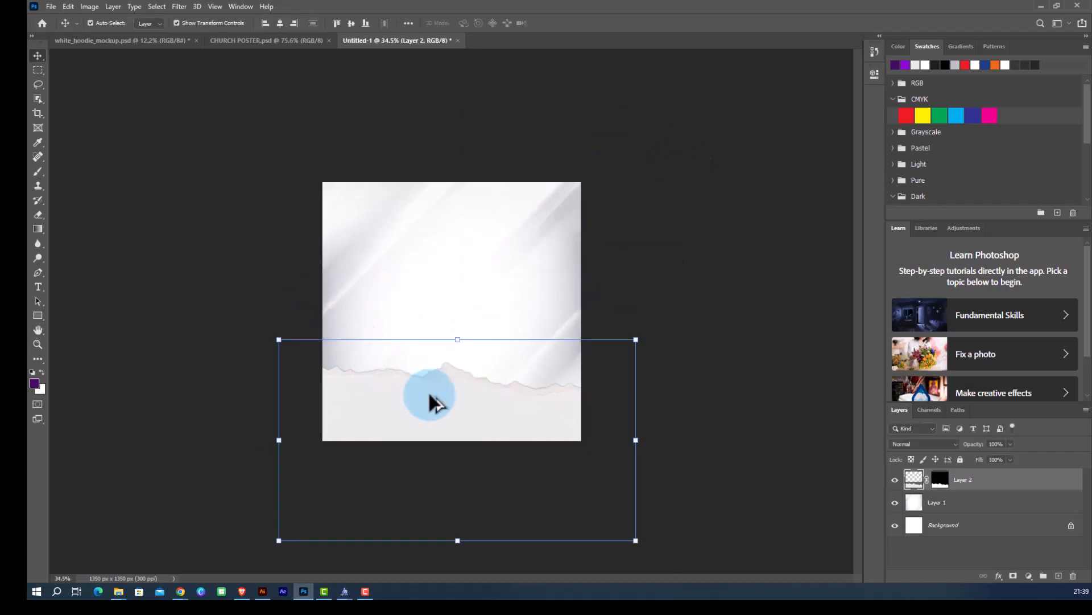
{"action": "scroll", "coordinate": [617, 310], "scroll_direction": "up", "scroll_amount": 3}
{"action": "left_click", "coordinate": [640, 295]}
{"action": "scroll", "coordinate": [439, 432], "scroll_direction": "down", "scroll_amount": 2}
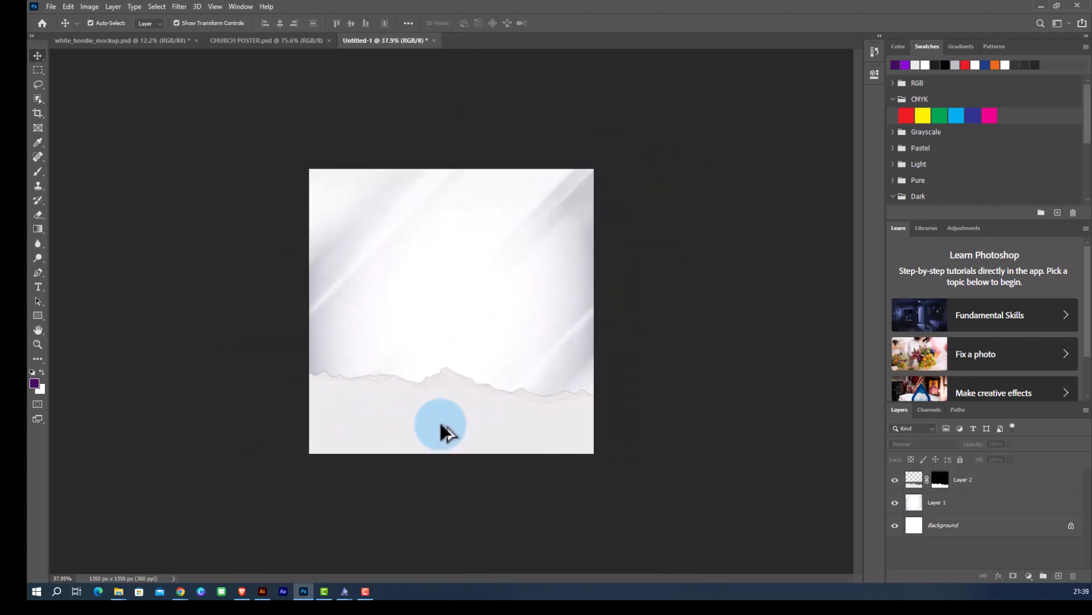
{"action": "scroll", "coordinate": [471, 437], "scroll_direction": "up", "scroll_amount": 3}
{"action": "scroll", "coordinate": [330, 372], "scroll_direction": "down", "scroll_amount": 2}
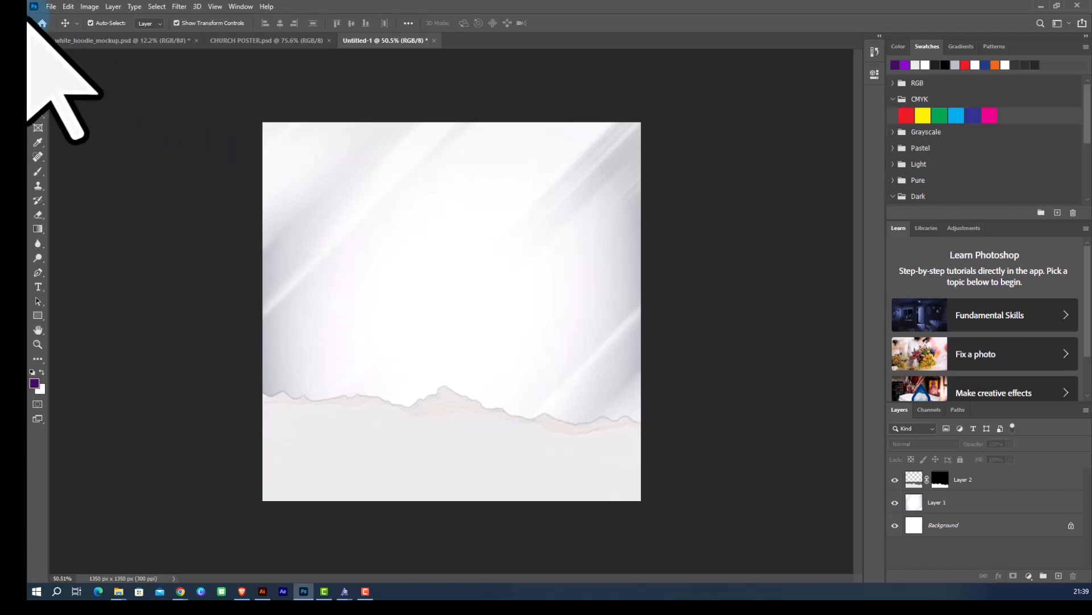
{"action": "left_click", "coordinate": [51, 7]}
{"action": "left_click", "coordinate": [66, 226]}
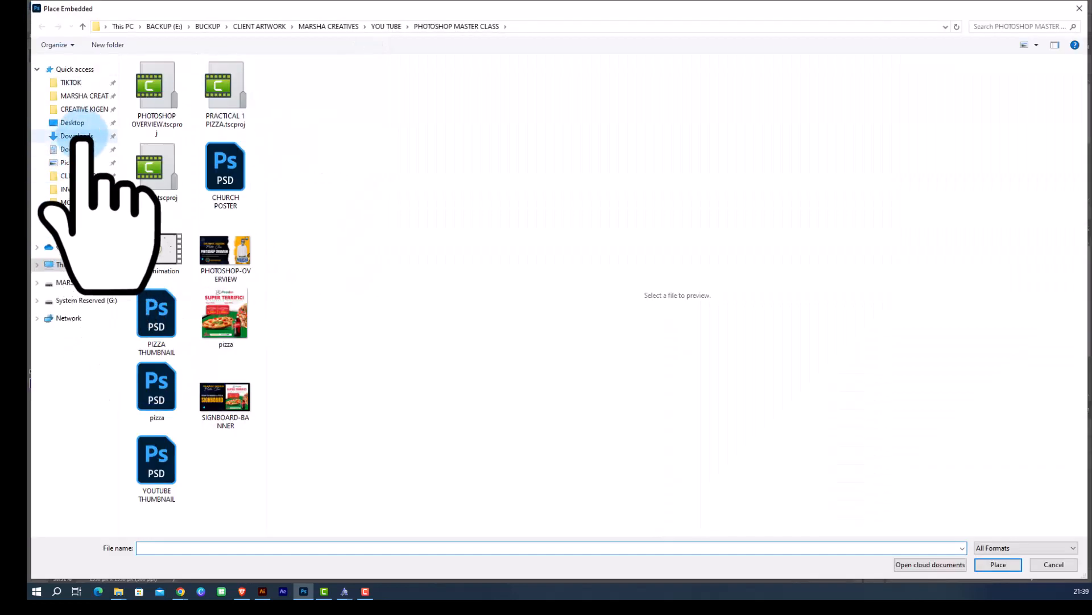
{"action": "left_click", "coordinate": [77, 136]}
{"action": "double_click", "coordinate": [174, 86]}
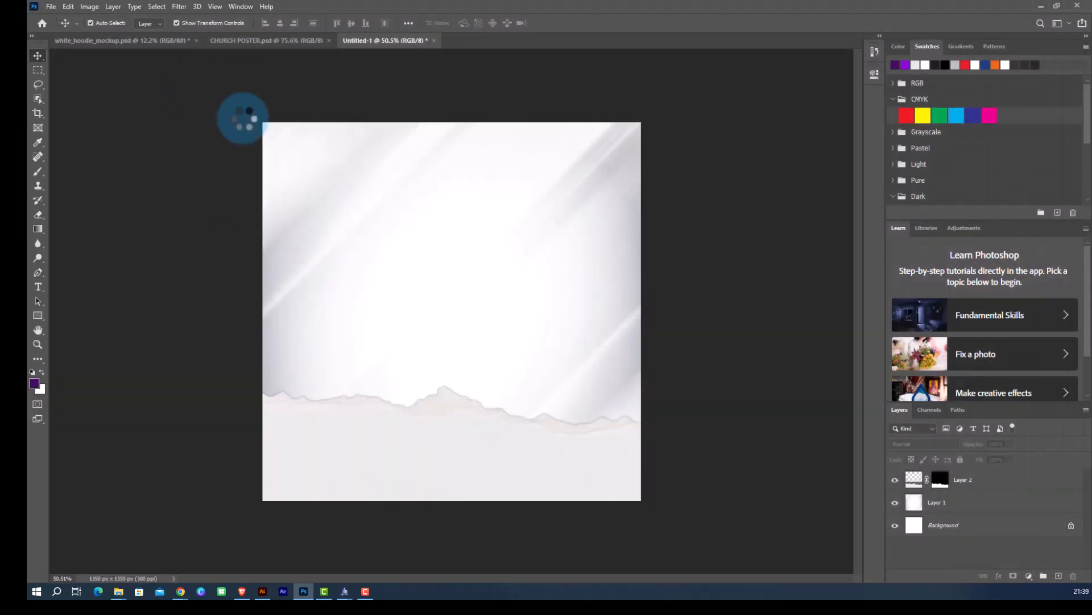
{"action": "left_click_drag", "start_coordinate": [547, 484], "coordinate": [455, 151]}
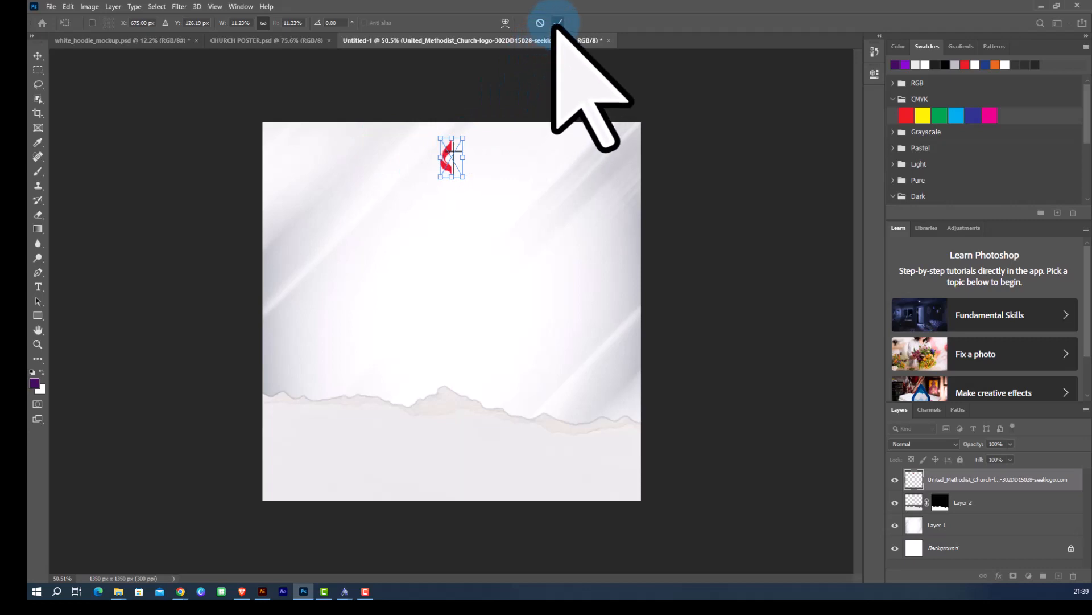
{"action": "left_click", "coordinate": [558, 22]}
Align the logo to the horizontal centre of the canvas.
{"action": "left_click", "coordinate": [451, 154]}
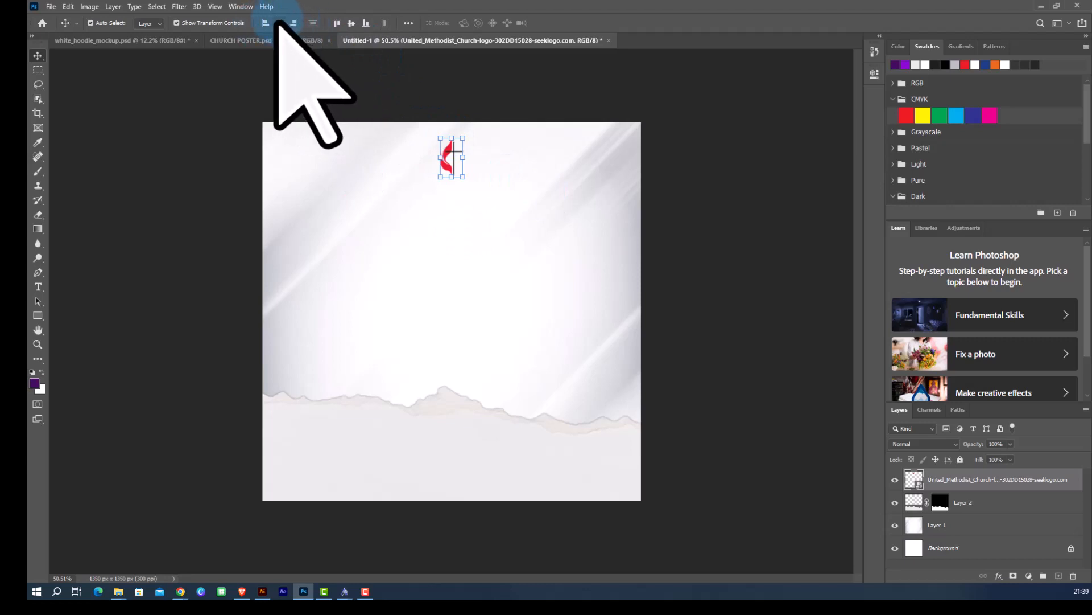
{"action": "left_click", "coordinate": [409, 22]}
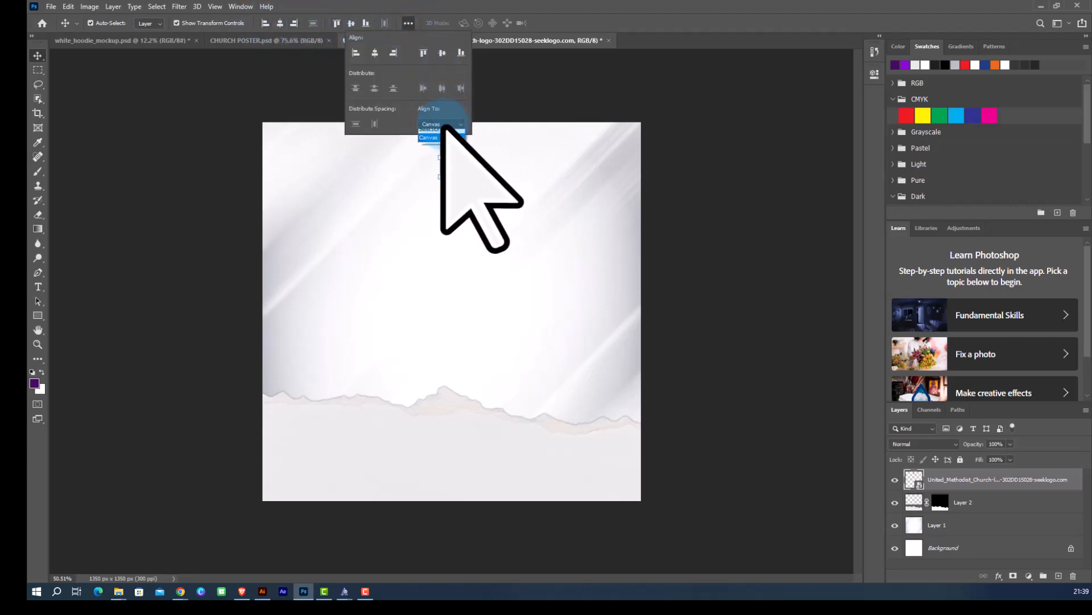
{"action": "left_click", "coordinate": [439, 137]}
{"action": "left_click", "coordinate": [374, 52]}
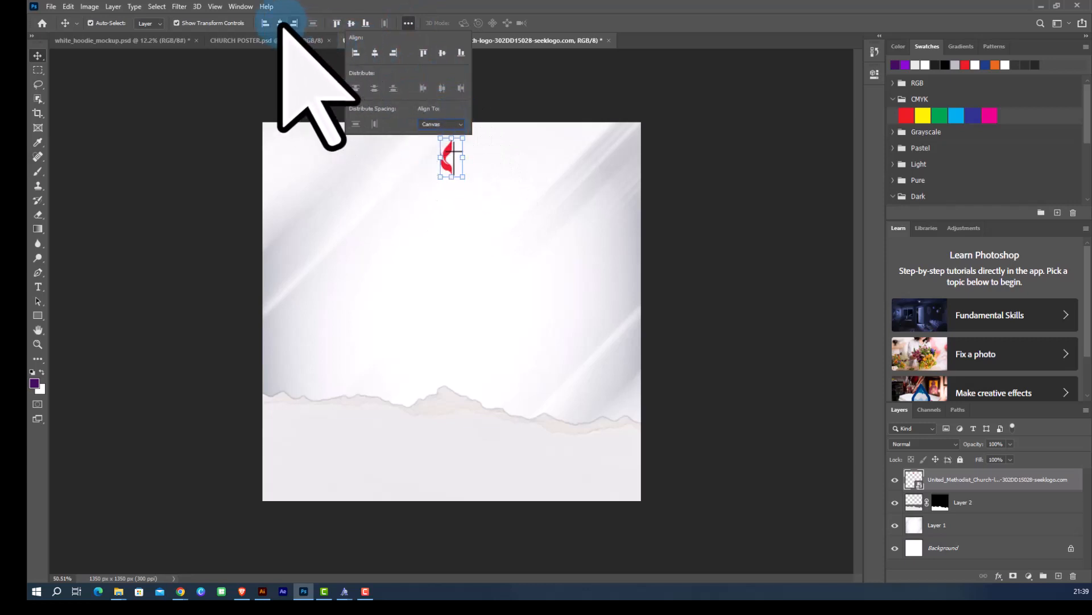
Add the text MIRACLE CENTRE below the logo.
{"action": "left_click", "coordinate": [366, 86]}
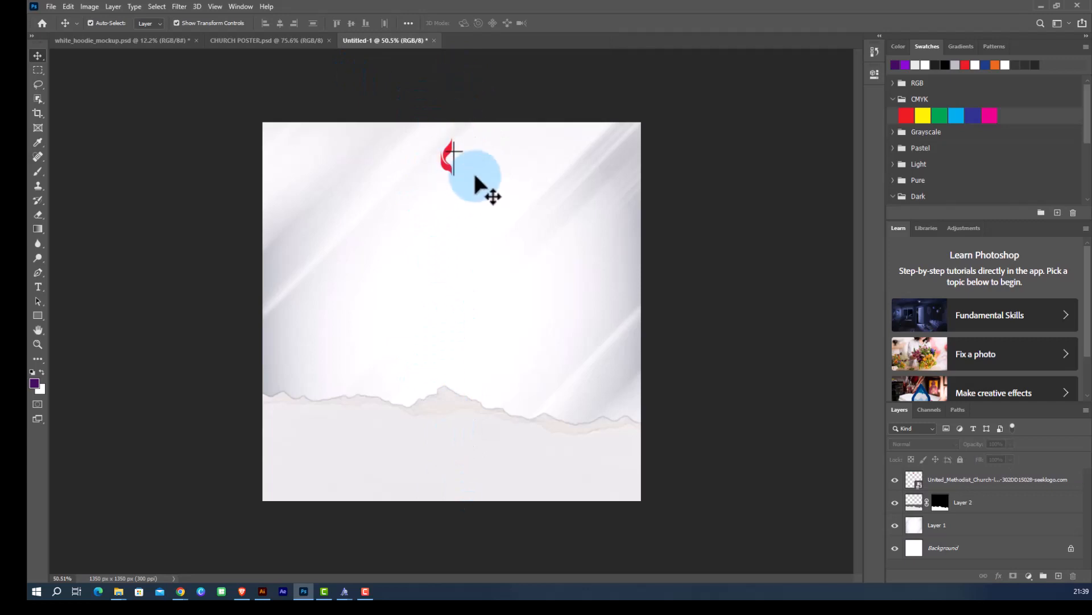
{"action": "scroll", "coordinate": [454, 170], "scroll_direction": "up", "scroll_amount": 1}
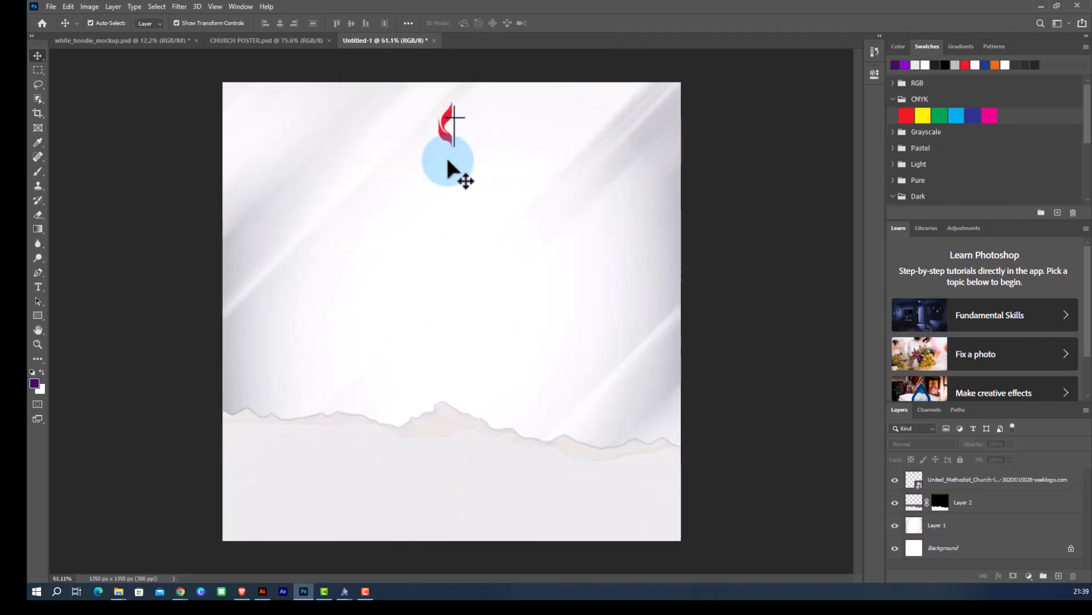
{"action": "scroll", "coordinate": [464, 127], "scroll_direction": "down", "scroll_amount": 1}
{"action": "scroll", "coordinate": [462, 136], "scroll_direction": "up", "scroll_amount": 1}
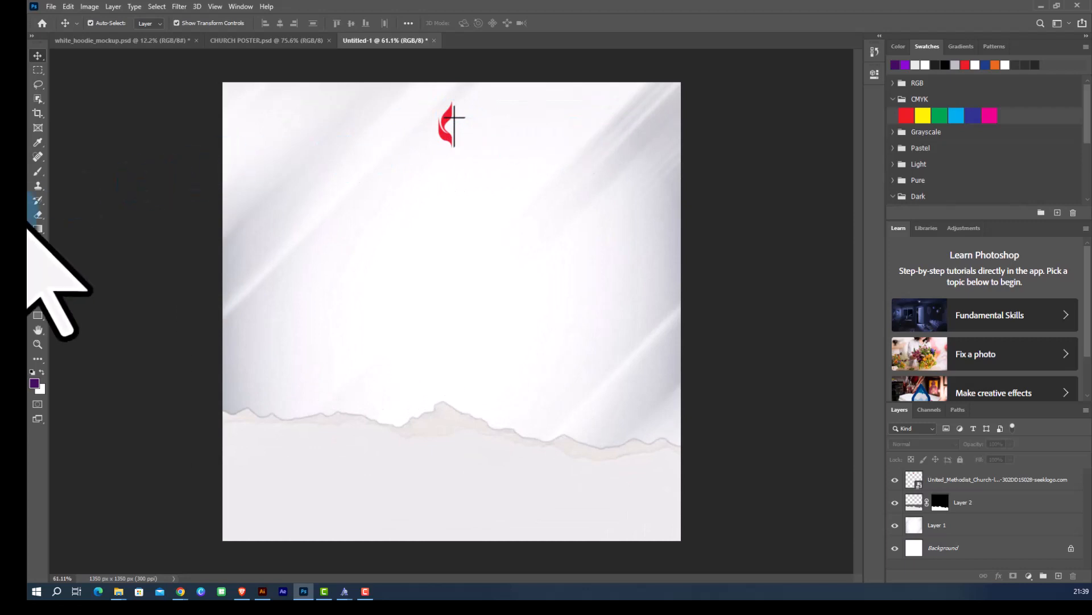
{"action": "left_click", "coordinate": [38, 286]}
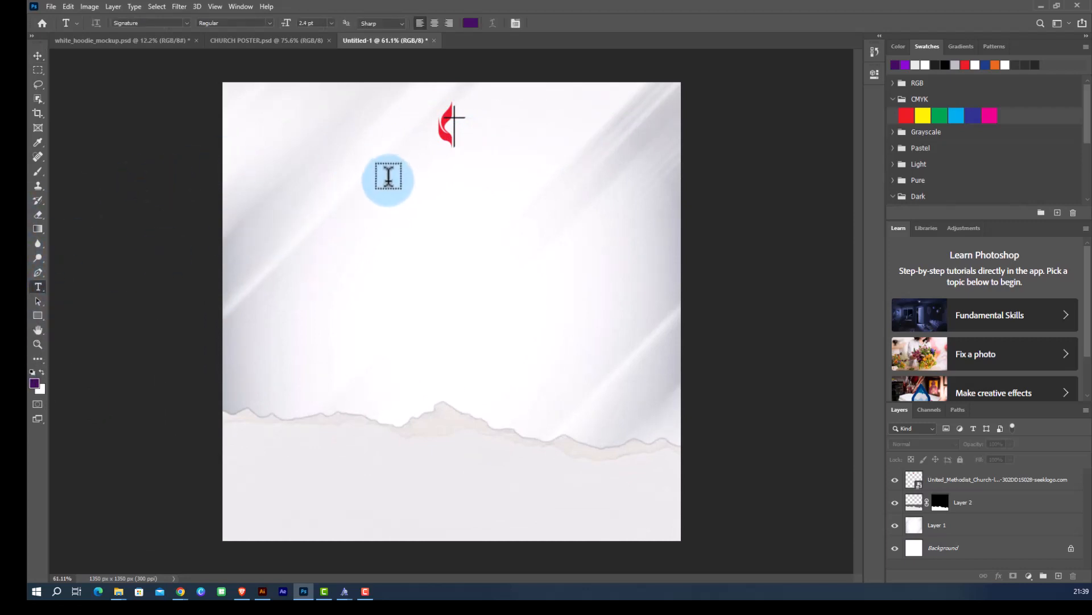
{"action": "left_click", "coordinate": [390, 180]}
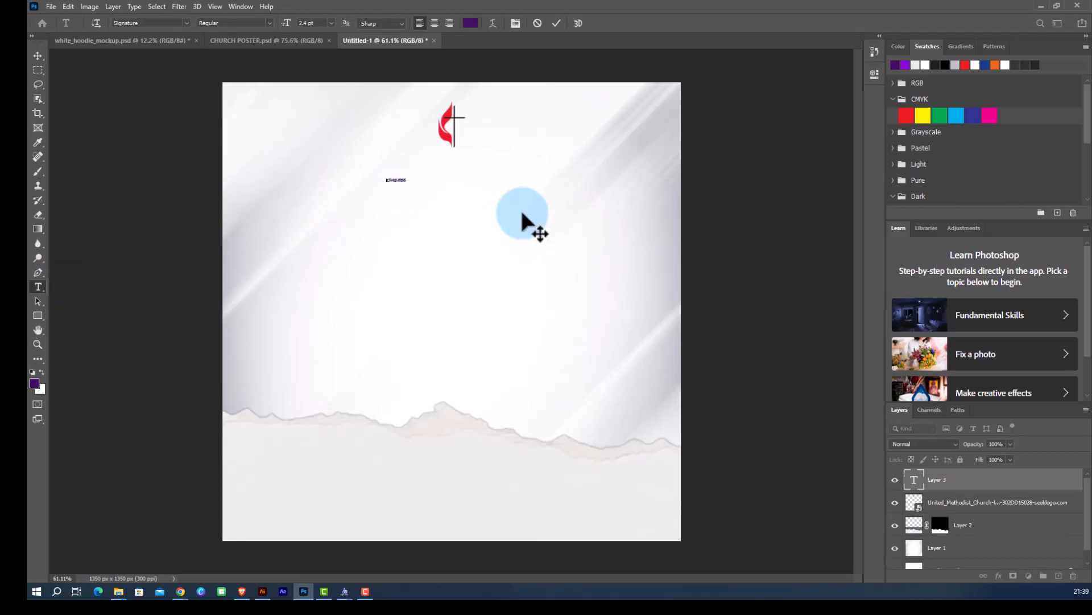
{"action": "left_click", "coordinate": [38, 55]}
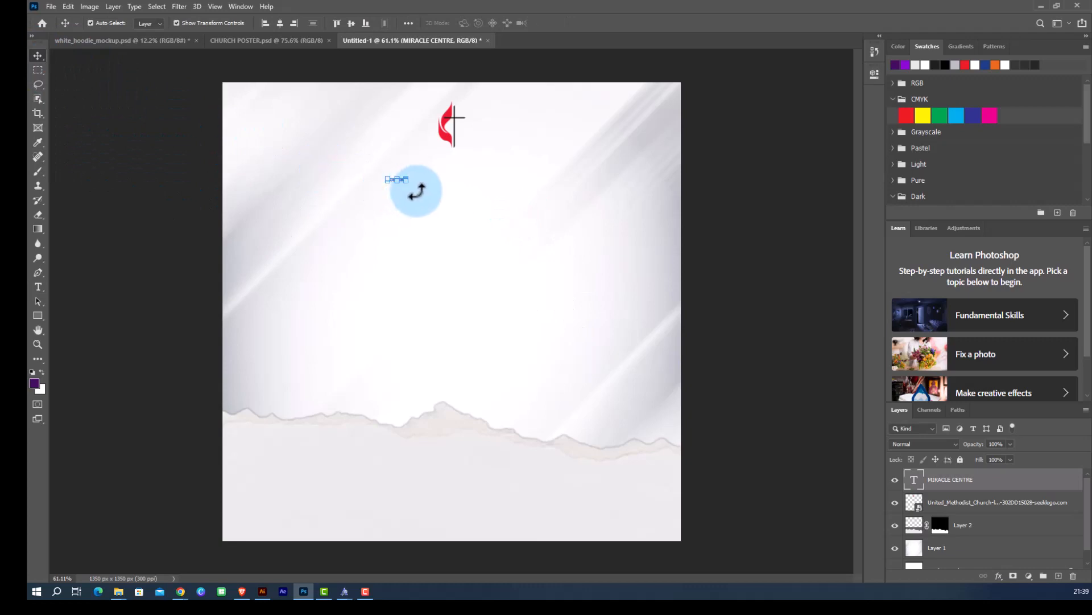
Scale the MIRACLE CENTRE text to about 1500% and move it up beneath the logo, then commit.
{"action": "left_click_drag", "start_coordinate": [405, 185], "coordinate": [664, 244]}
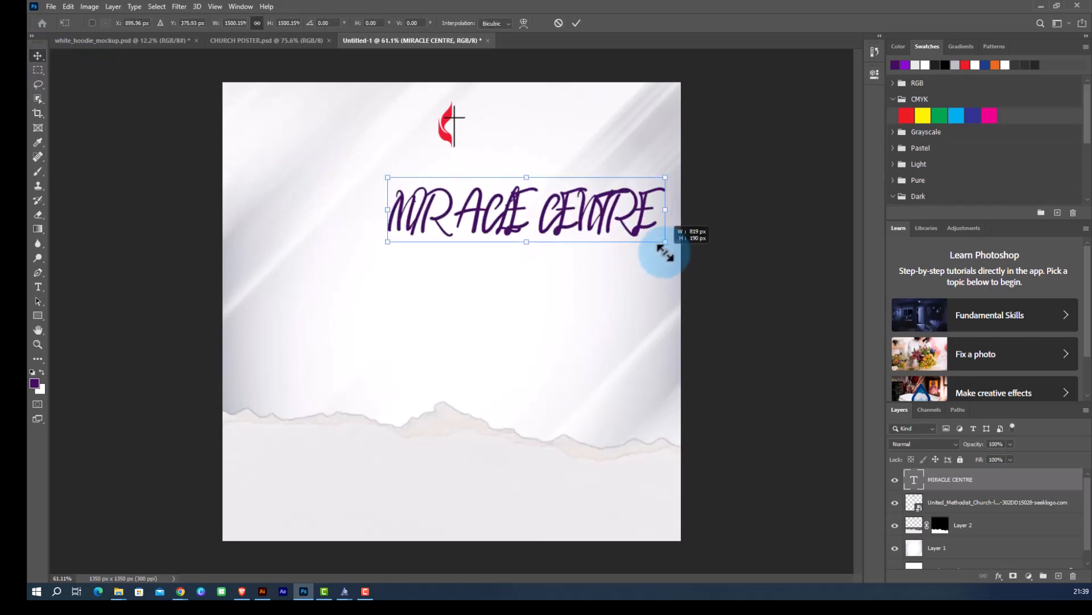
{"action": "left_click_drag", "start_coordinate": [561, 224], "coordinate": [444, 186]}
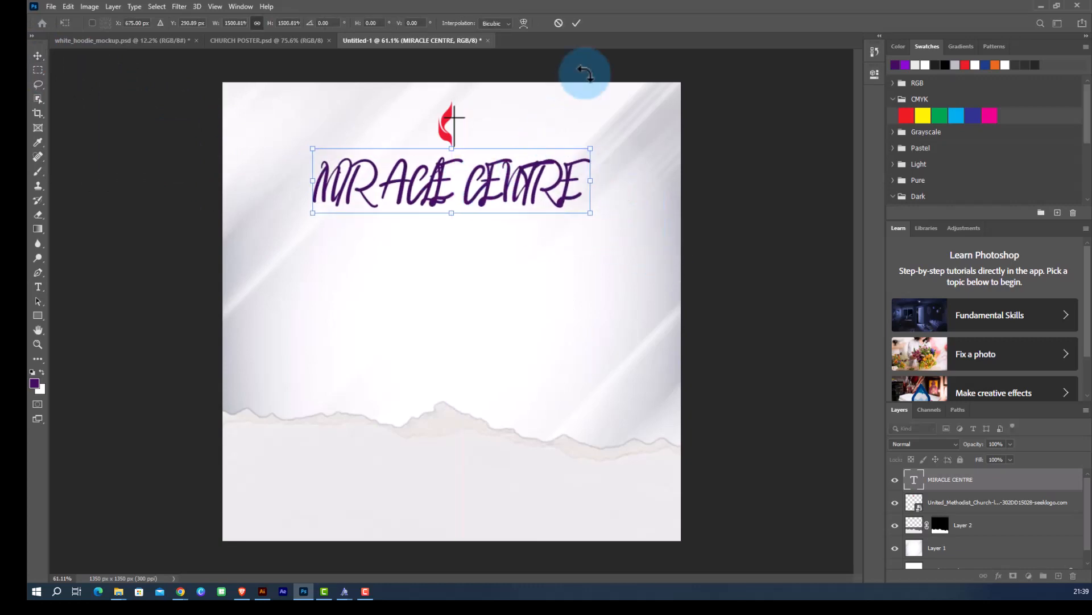
{"action": "left_click", "coordinate": [576, 23]}
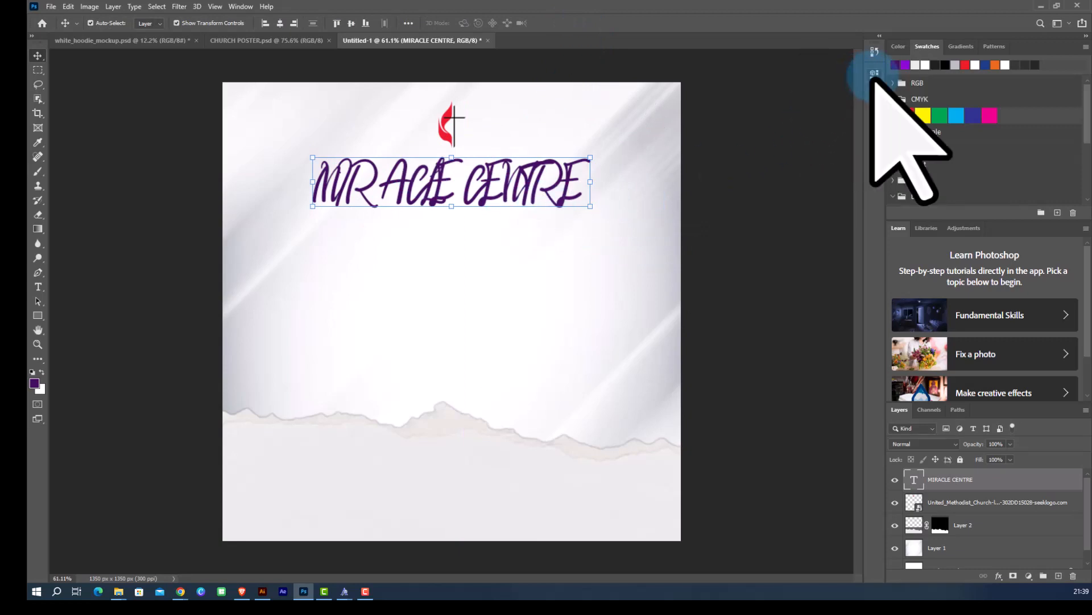
Set the MIRACLE CENTRE text to Helvetica Light at 9 pt with wide letter spacing.
{"action": "left_click", "coordinate": [874, 74]}
{"action": "left_click", "coordinate": [813, 184]}
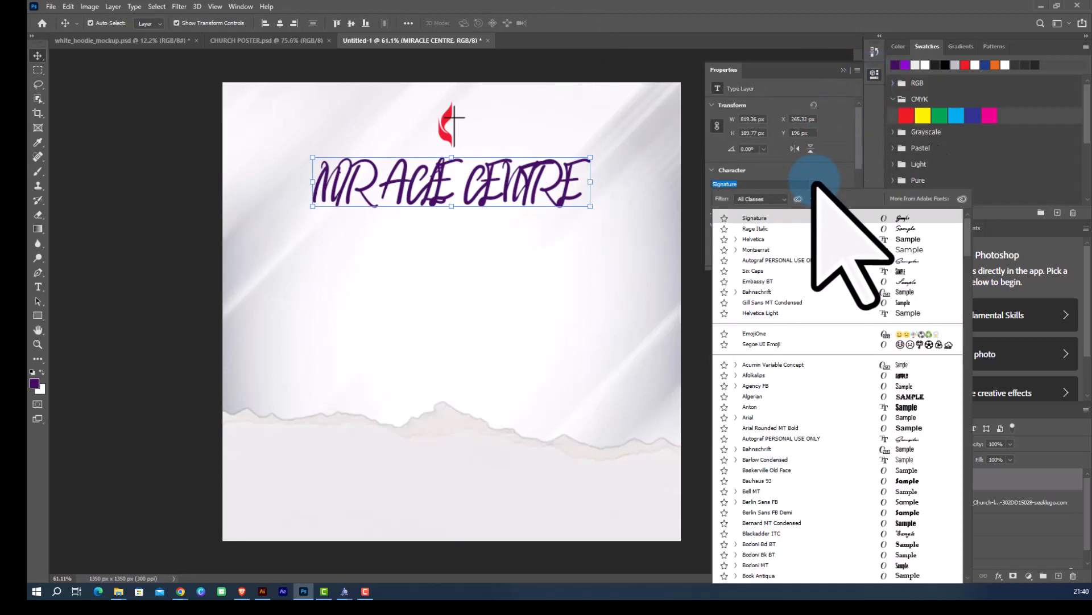
{"action": "type", "text": "HEL"}
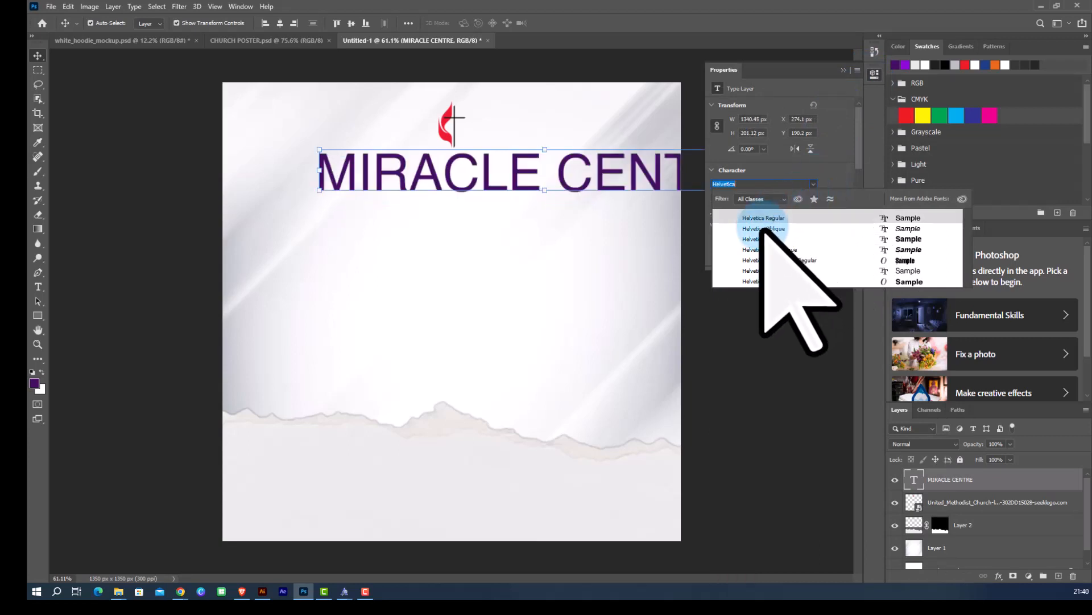
{"action": "left_click", "coordinate": [763, 228]}
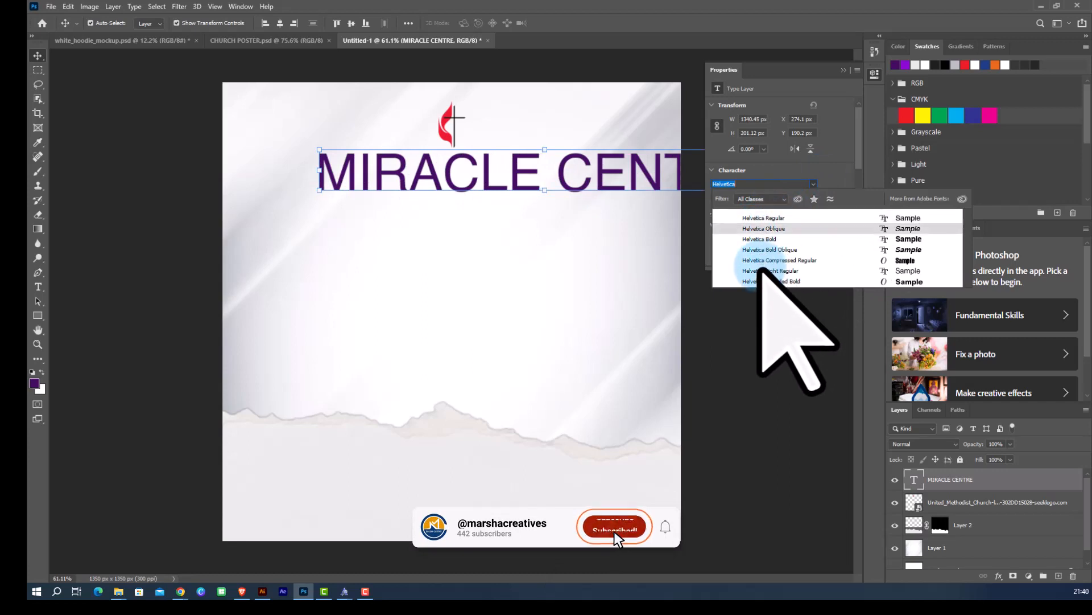
{"action": "left_click", "coordinate": [762, 271]}
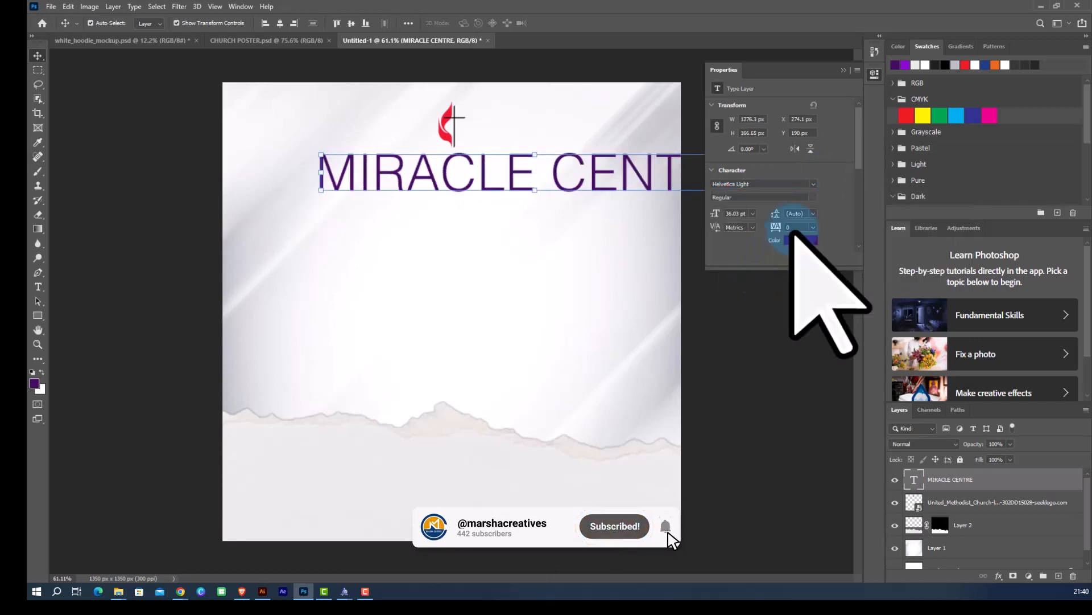
{"action": "left_click", "coordinate": [752, 214]}
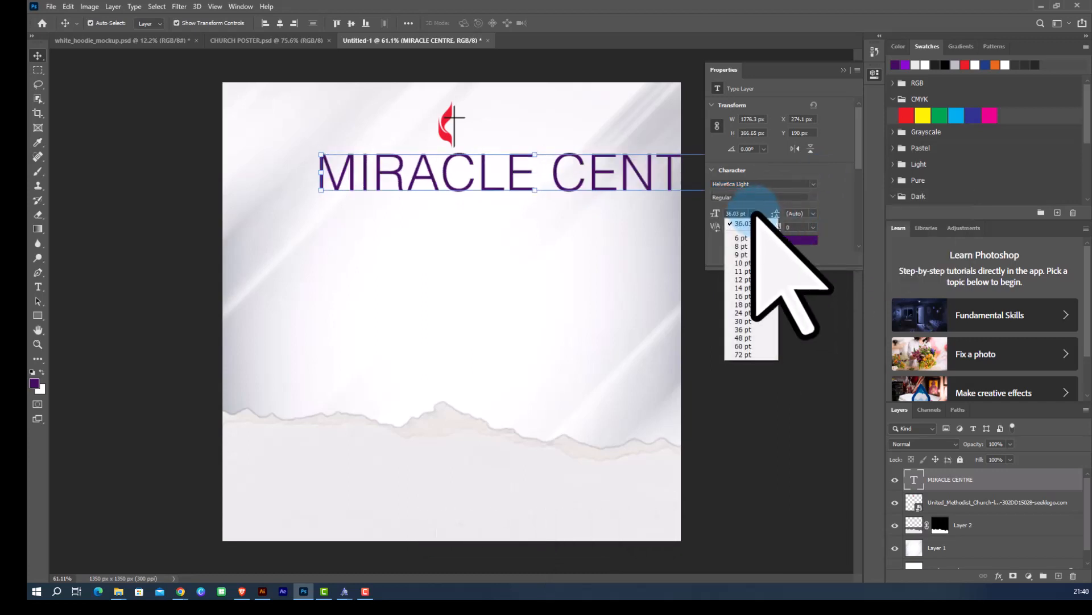
{"action": "left_click", "coordinate": [746, 251]}
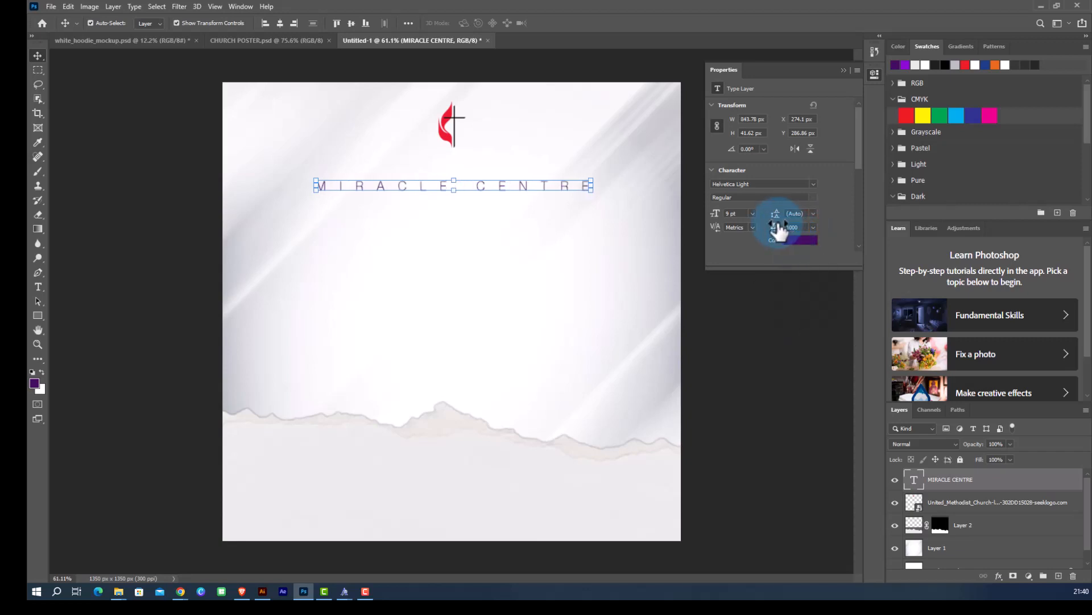
Move the MIRACLE CENTRE text up just below the logo.
{"action": "left_click", "coordinate": [844, 70]}
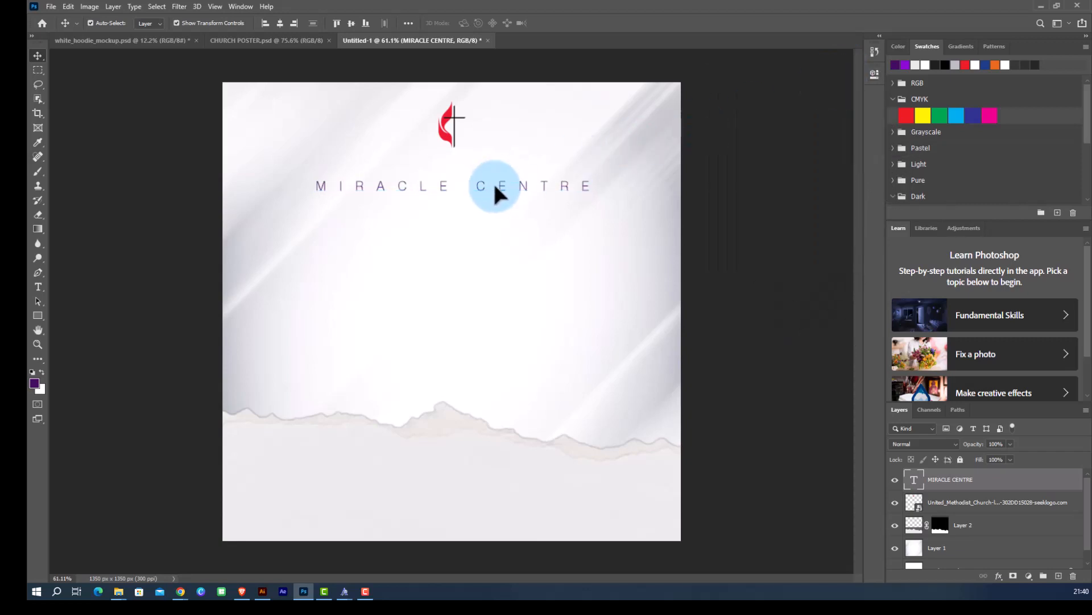
{"action": "left_click_drag", "start_coordinate": [495, 187], "coordinate": [498, 160]}
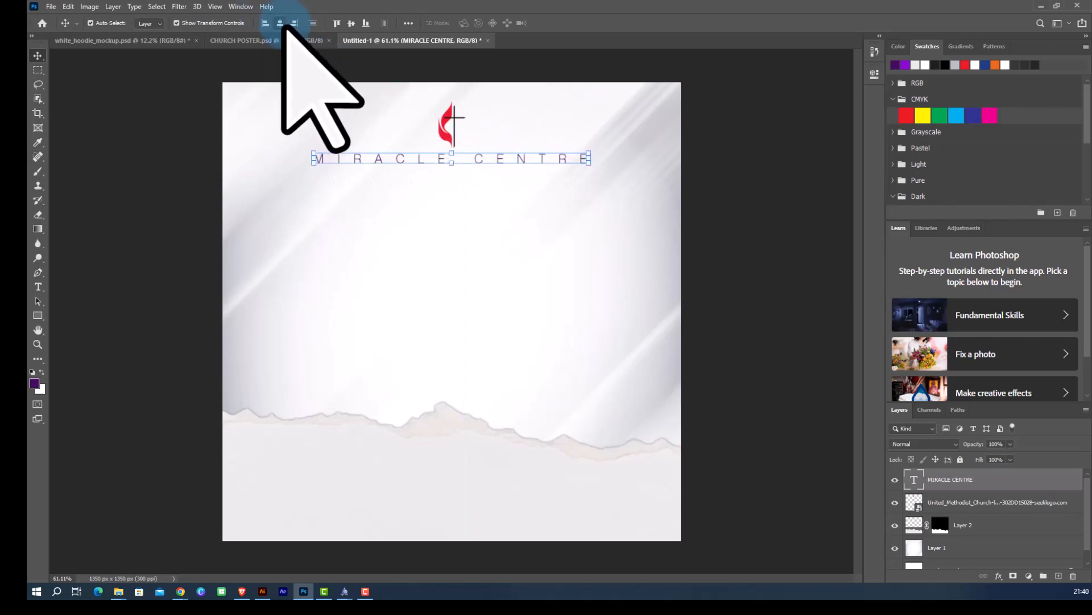
{"action": "left_click", "coordinate": [739, 225]}
{"action": "scroll", "coordinate": [429, 169], "scroll_direction": "up", "scroll_amount": 2}
{"action": "scroll", "coordinate": [220, 52], "scroll_direction": "down", "scroll_amount": 2}
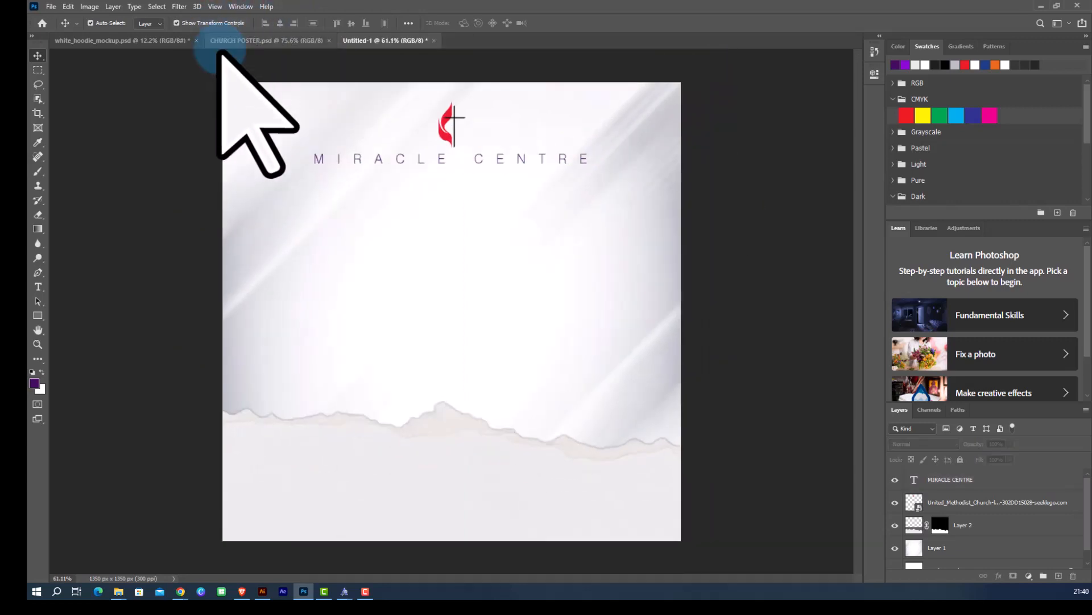
{"action": "scroll", "coordinate": [446, 165], "scroll_direction": "up", "scroll_amount": 3}
{"action": "scroll", "coordinate": [342, 202], "scroll_direction": "down", "scroll_amount": 1}
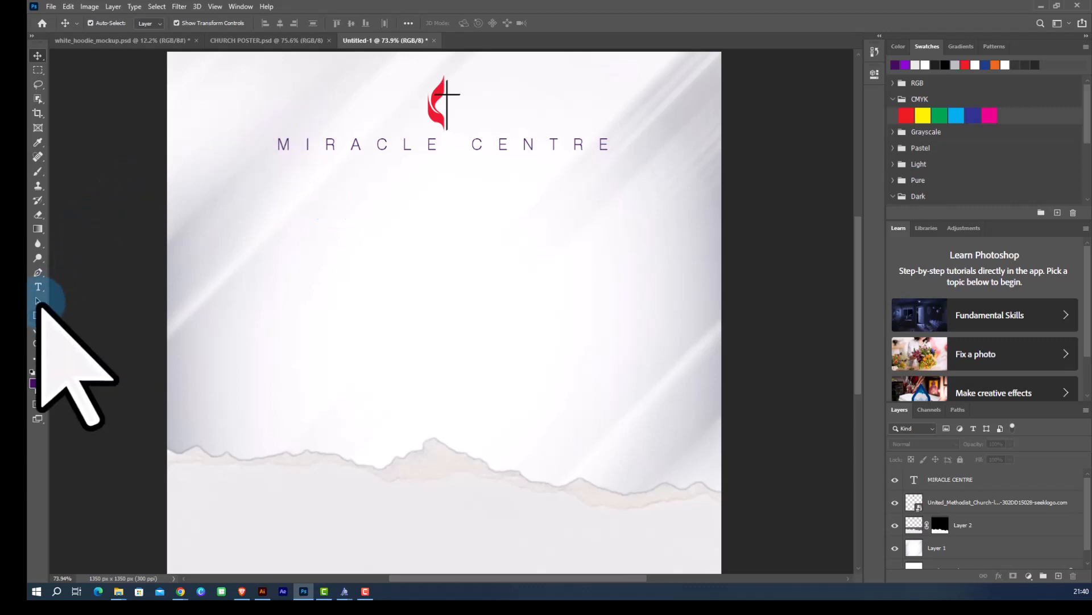
Add the word WORSHIP in the middle of the canvas and enlarge it.
{"action": "left_click", "coordinate": [38, 286]}
{"action": "left_click", "coordinate": [348, 229]}
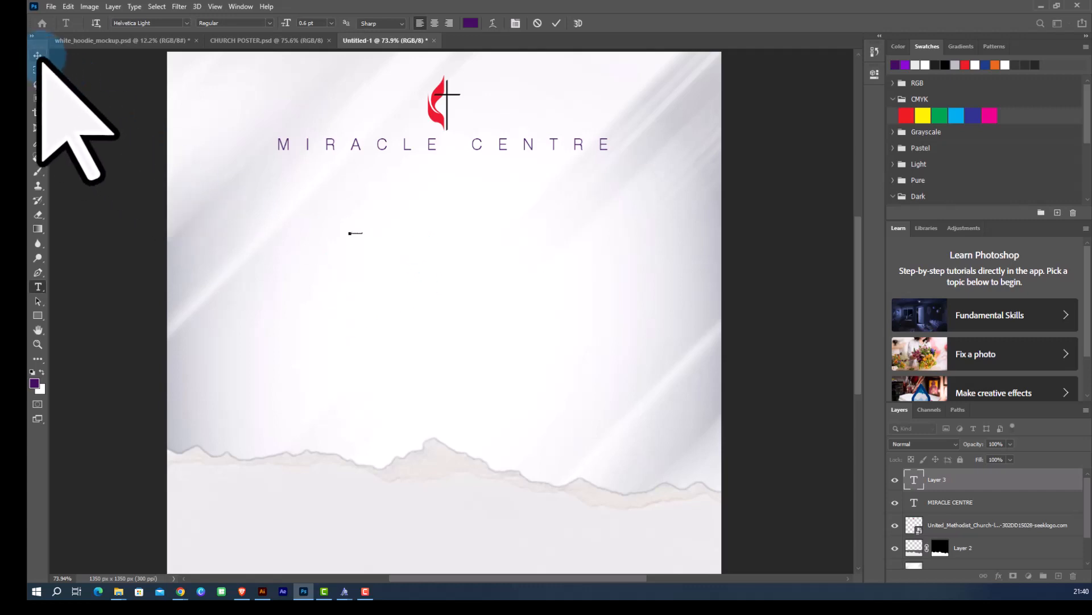
{"action": "left_click", "coordinate": [38, 55]}
{"action": "left_click_drag", "start_coordinate": [360, 233], "coordinate": [602, 344]}
{"action": "left_click", "coordinate": [576, 23]}
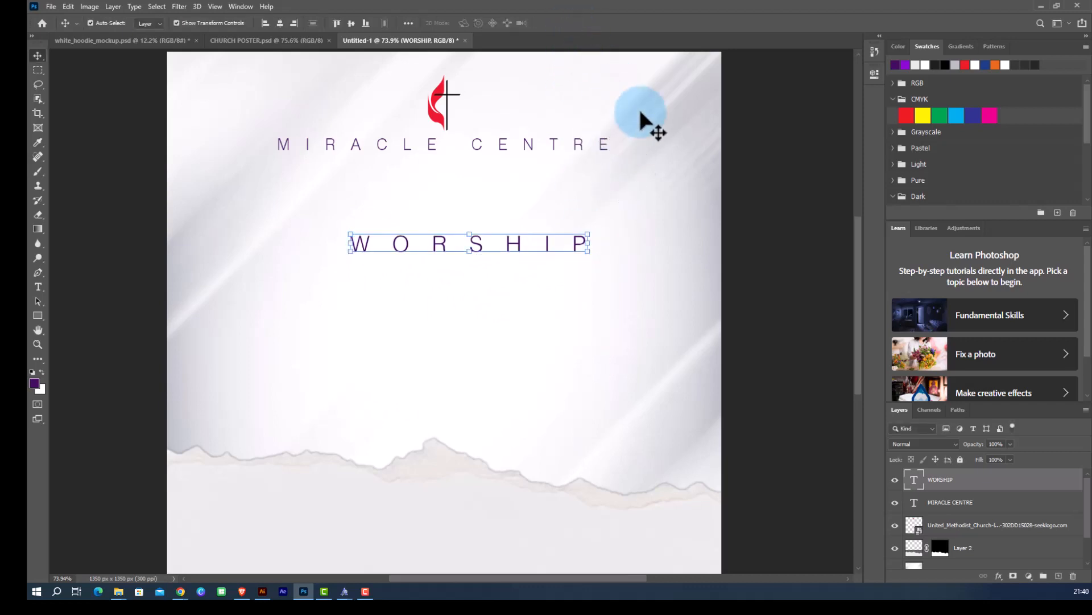
Change the WORSHIP text font to Six Caps.
{"action": "left_click", "coordinate": [875, 74]}
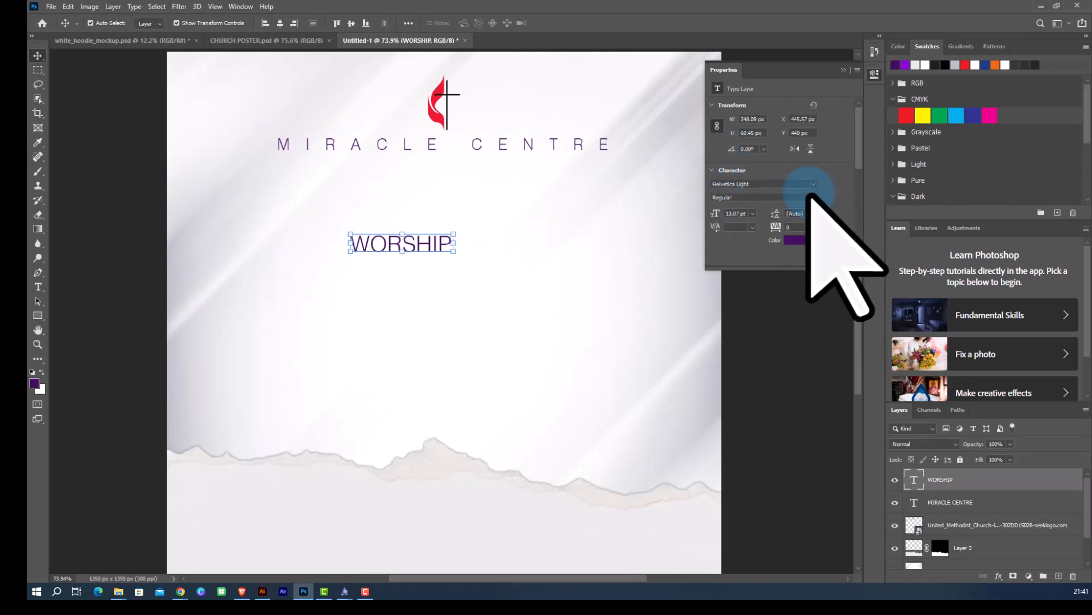
{"action": "left_click", "coordinate": [814, 184]}
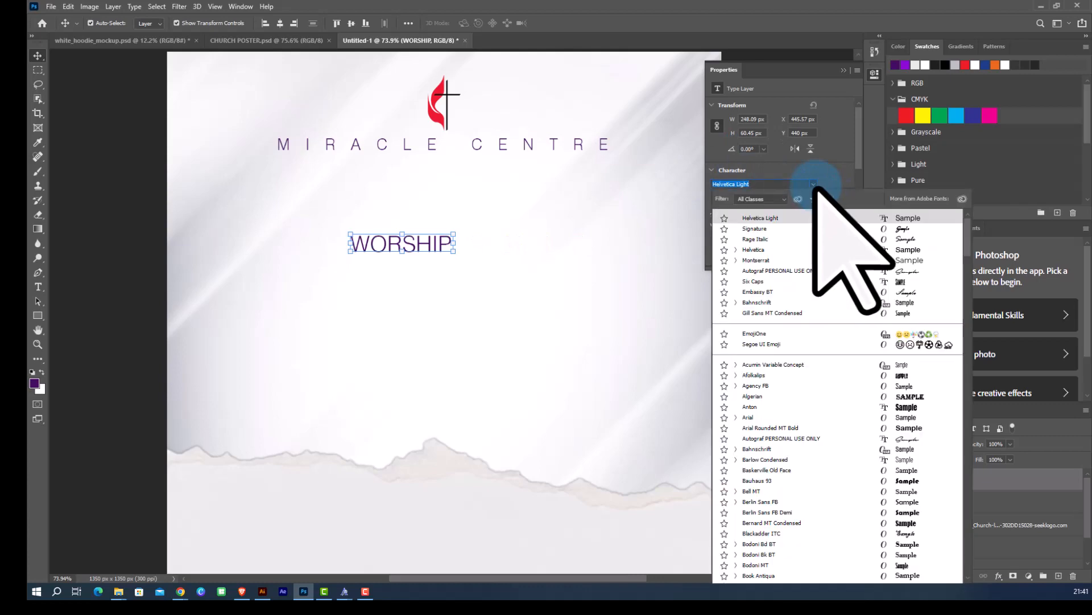
{"action": "type", "text": "SIX"}
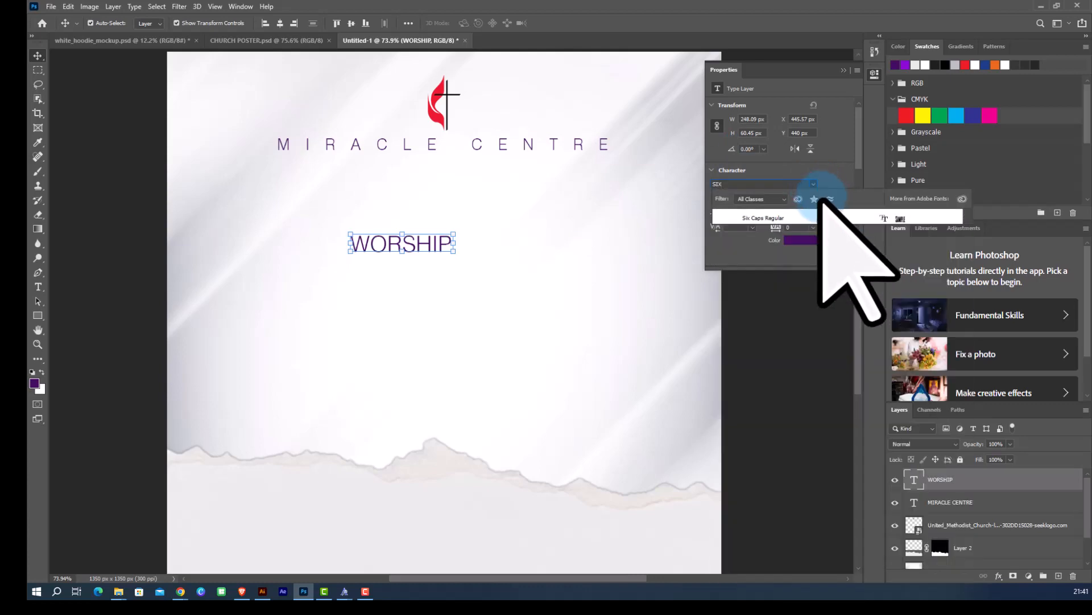
{"action": "left_click", "coordinate": [774, 218]}
Scale WORSHIP to about 732% and position it under the title, then commit.
{"action": "left_click", "coordinate": [388, 262]}
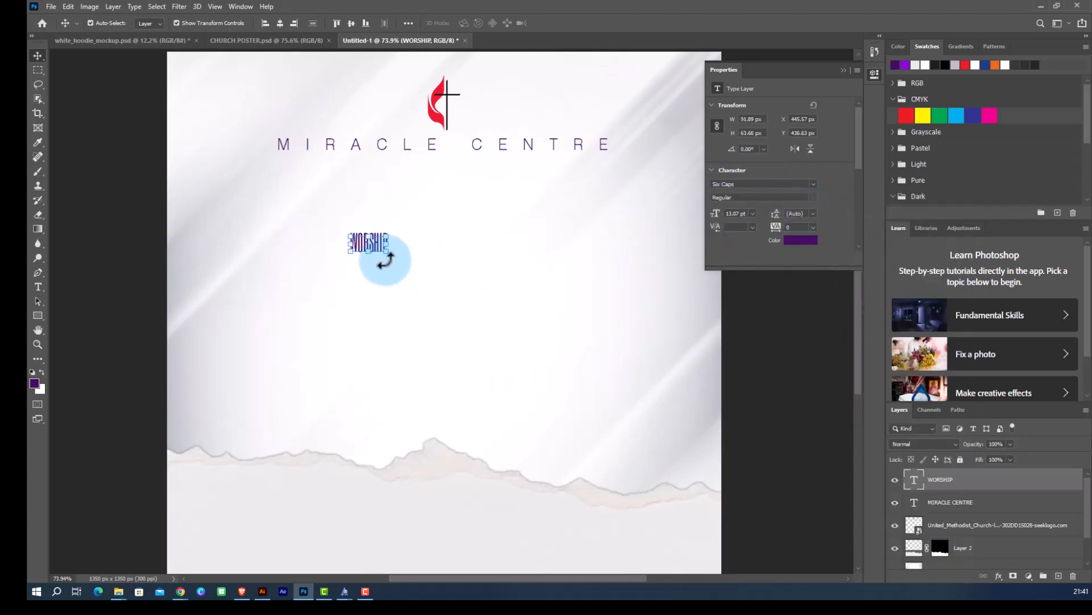
{"action": "left_click_drag", "start_coordinate": [406, 270], "coordinate": [626, 426]}
{"action": "left_click_drag", "start_coordinate": [499, 291], "coordinate": [485, 261]}
{"action": "left_click", "coordinate": [576, 22]}
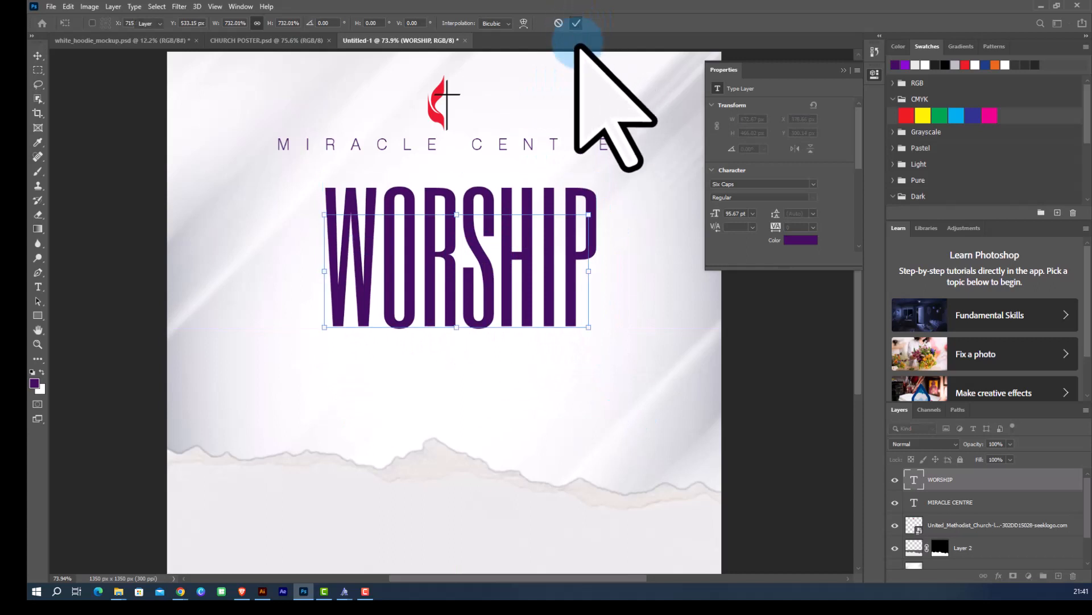
Align WORSHIP to the horizontal centre of the canvas.
{"action": "left_click", "coordinate": [279, 23]}
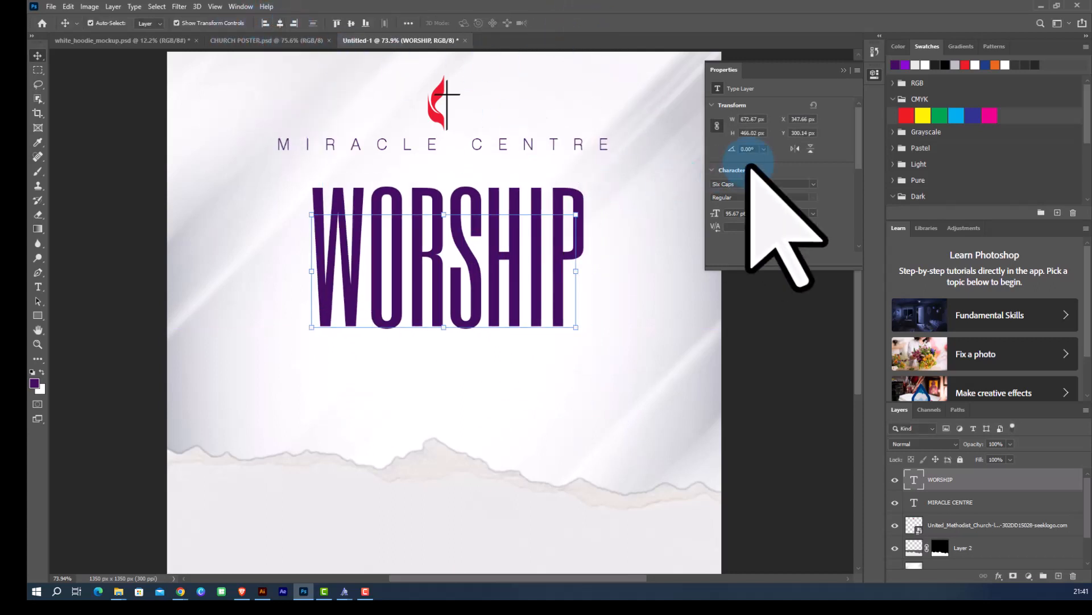
{"action": "left_click", "coordinate": [844, 70]}
{"action": "left_click", "coordinate": [465, 291]}
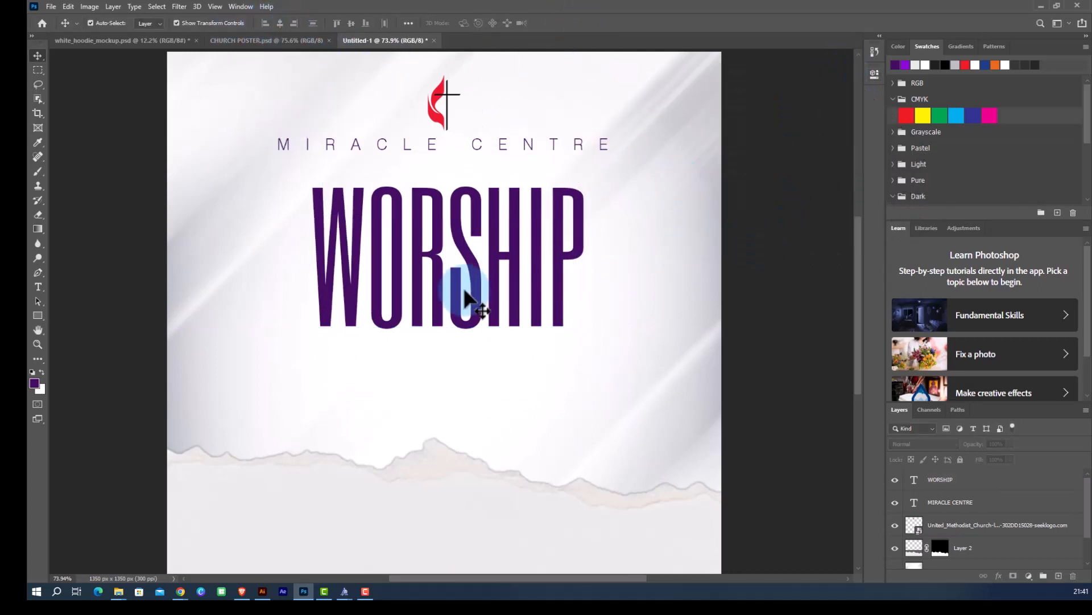
{"action": "scroll", "coordinate": [465, 291], "scroll_direction": "up", "scroll_amount": 2}
{"action": "left_click", "coordinate": [462, 307]}
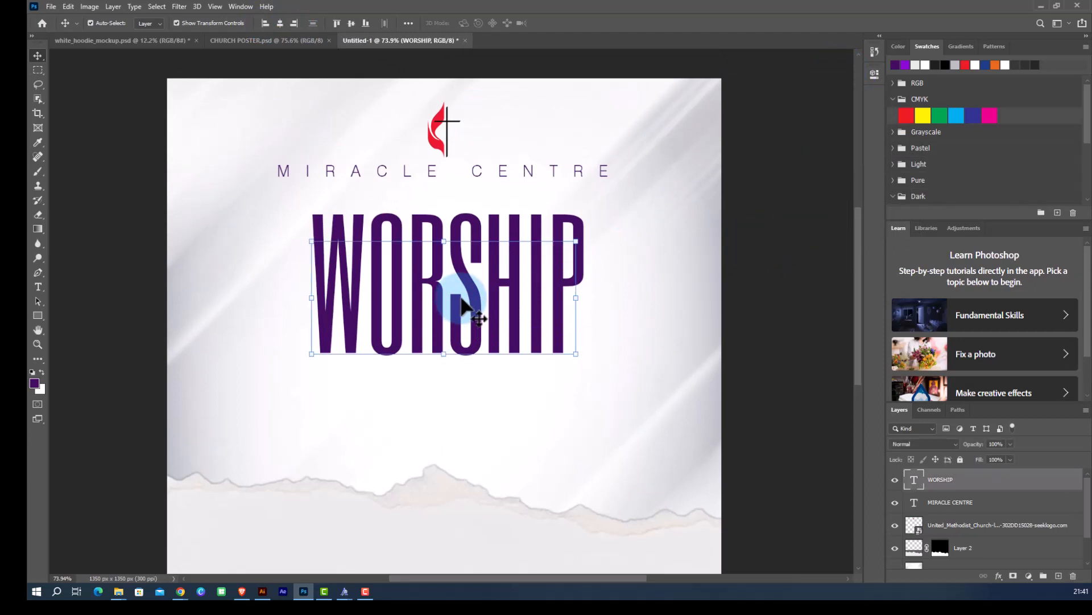
Add a Gradient Overlay layer style to WORSHIP and pick the Blue_22 preset from the Blues gradient group.
{"action": "left_click", "coordinate": [998, 576]}
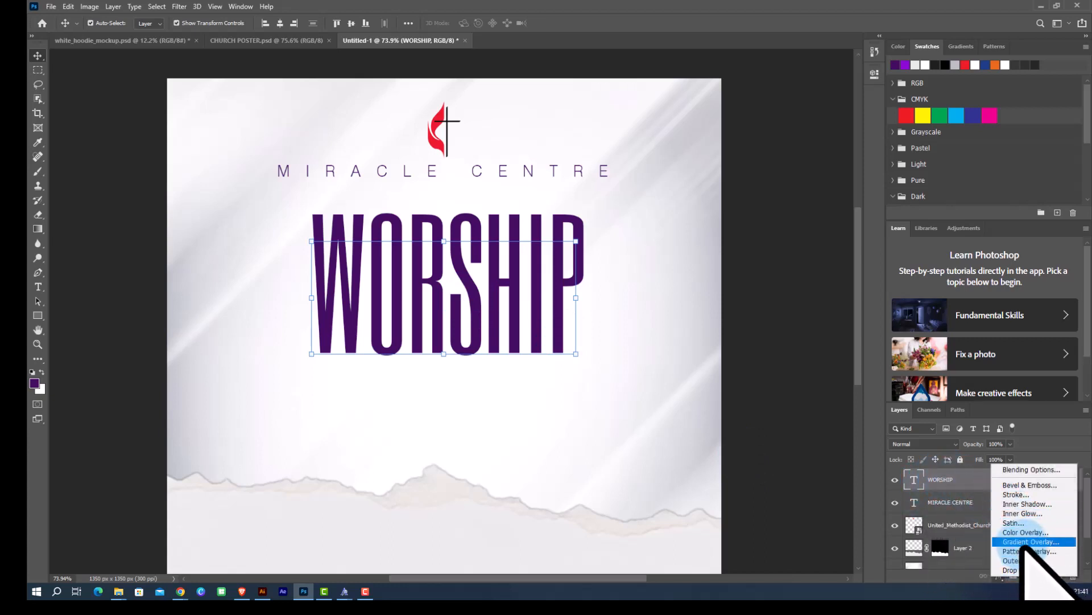
{"action": "left_click", "coordinate": [1023, 544]}
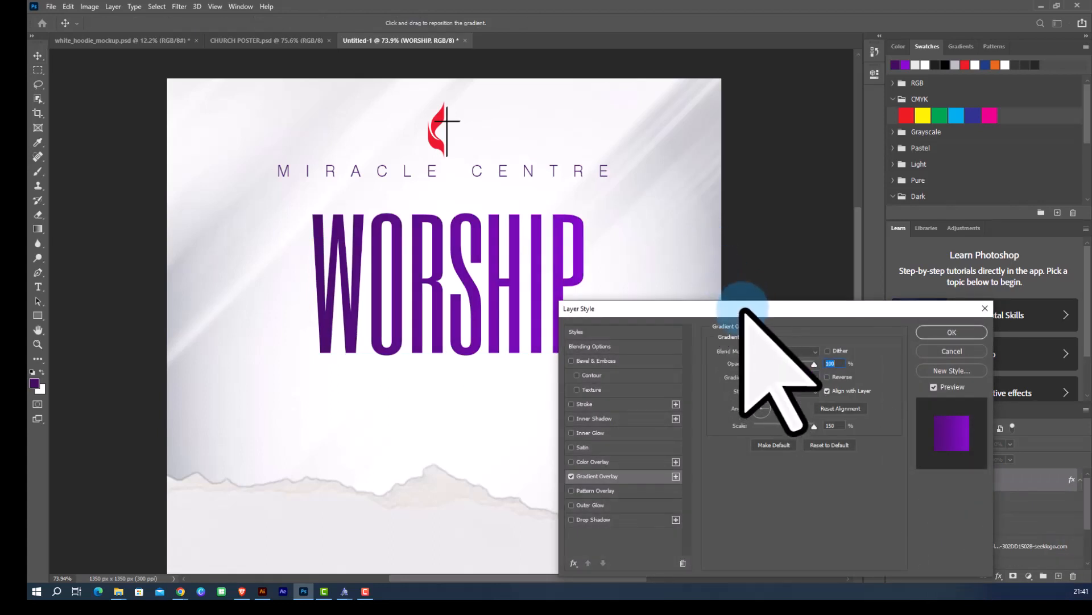
{"action": "left_click_drag", "start_coordinate": [742, 310], "coordinate": [690, 215]}
{"action": "left_click", "coordinate": [763, 282]}
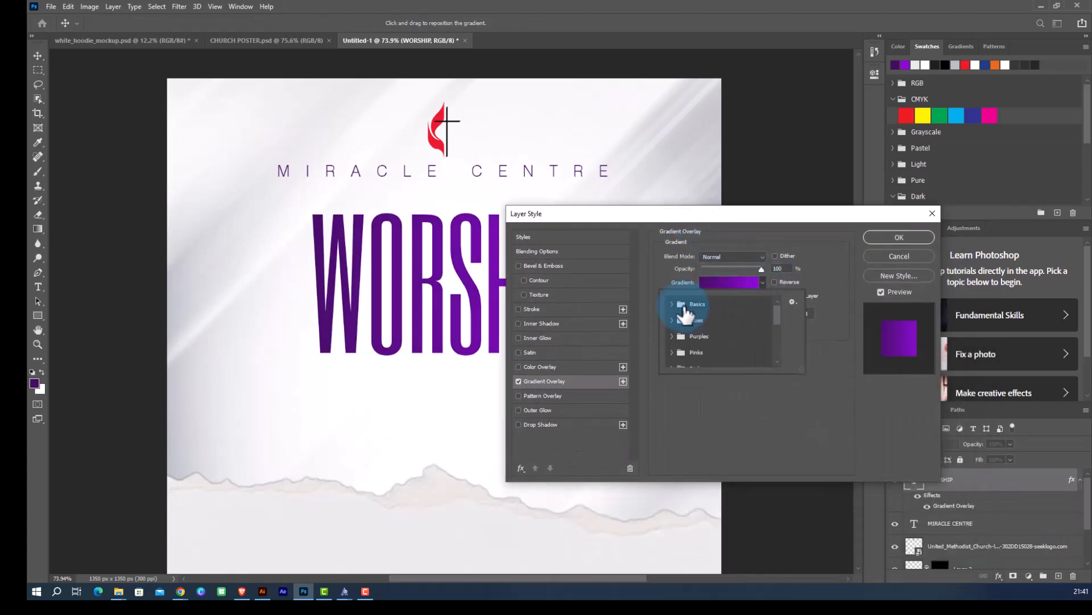
{"action": "left_click", "coordinate": [673, 304]}
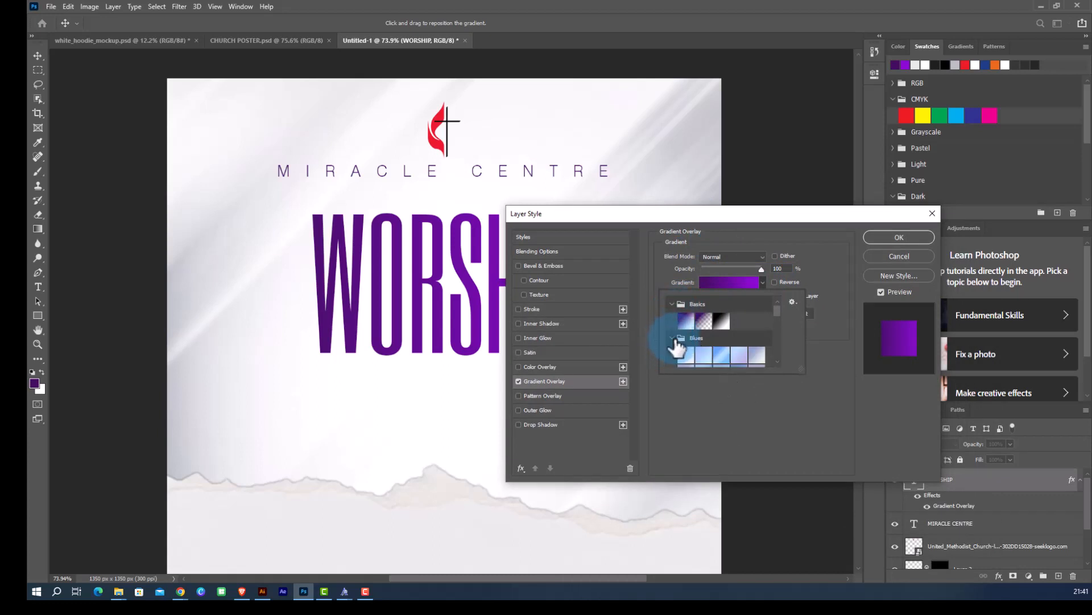
{"action": "scroll", "coordinate": [709, 357], "scroll_direction": "down", "scroll_amount": 3}
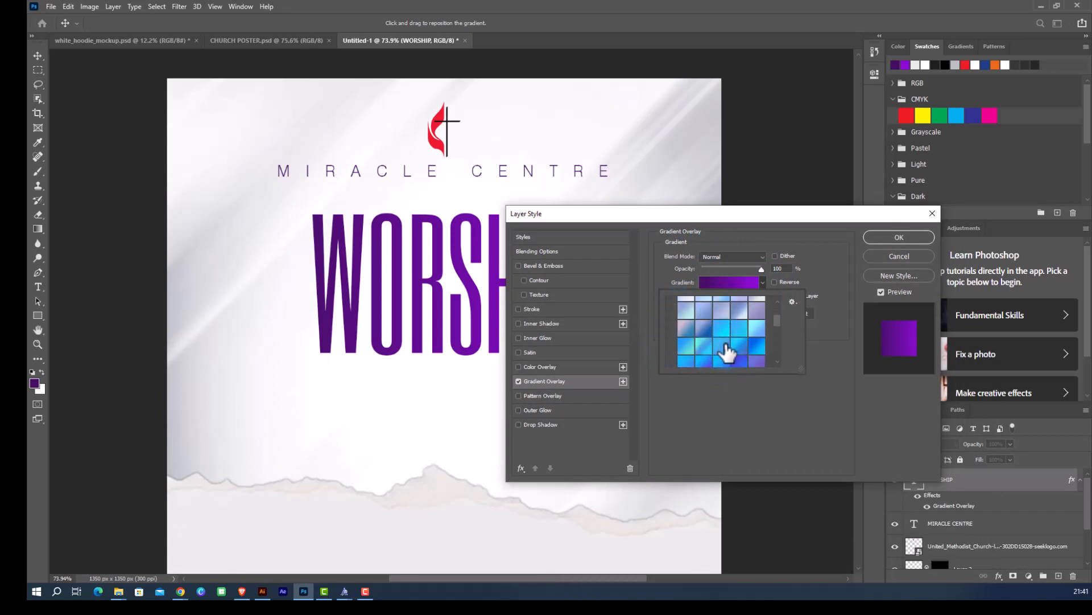
{"action": "left_click", "coordinate": [698, 361]}
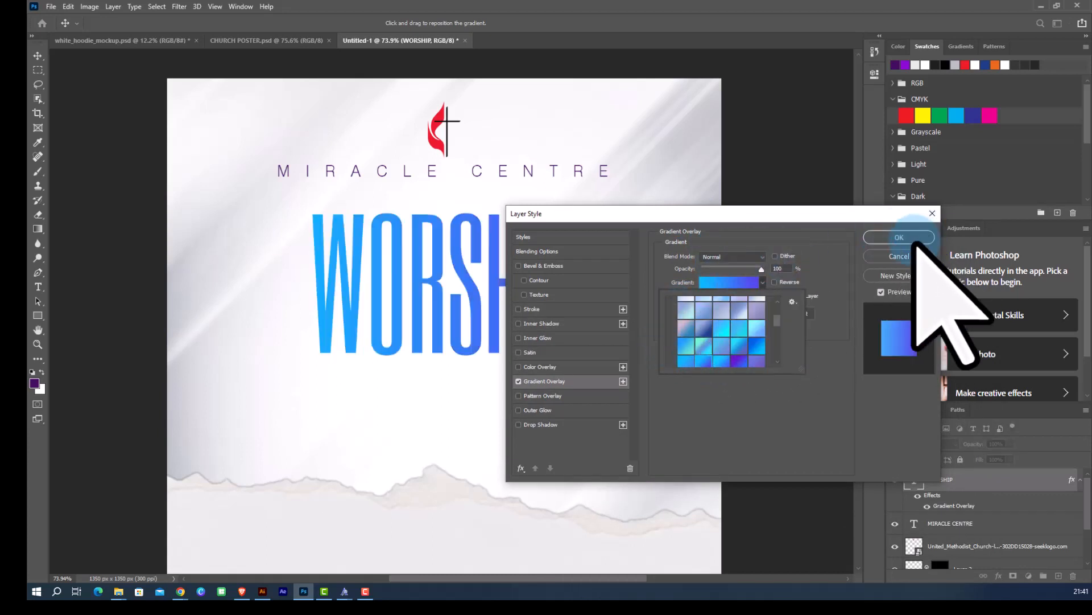
Edit the gradient's left stop colour to dark purple 440e62 and apply the layer style.
{"action": "left_click", "coordinate": [731, 283]}
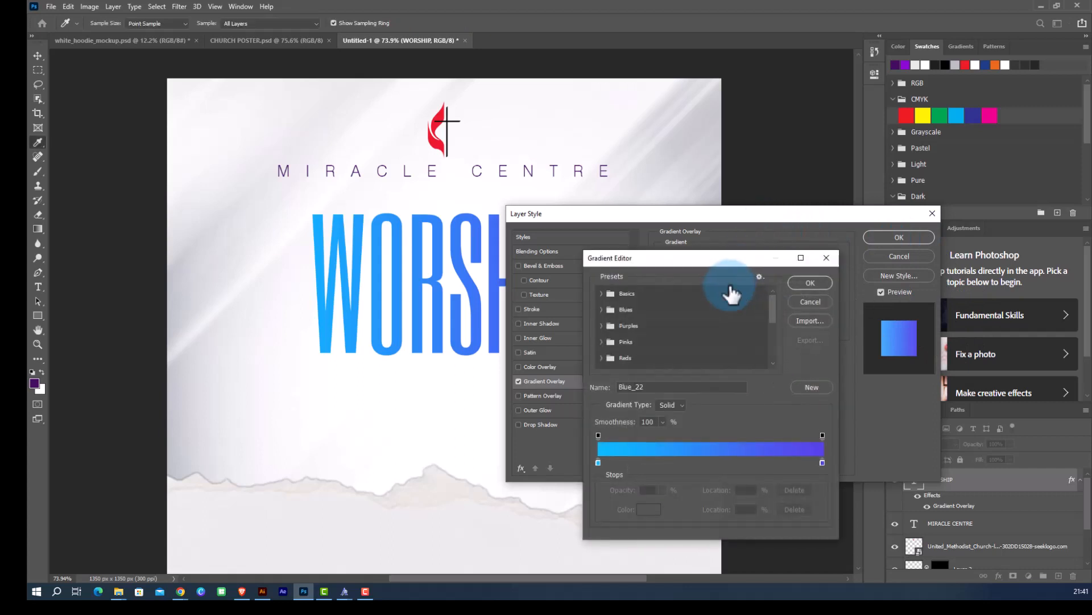
{"action": "left_click", "coordinate": [597, 462]}
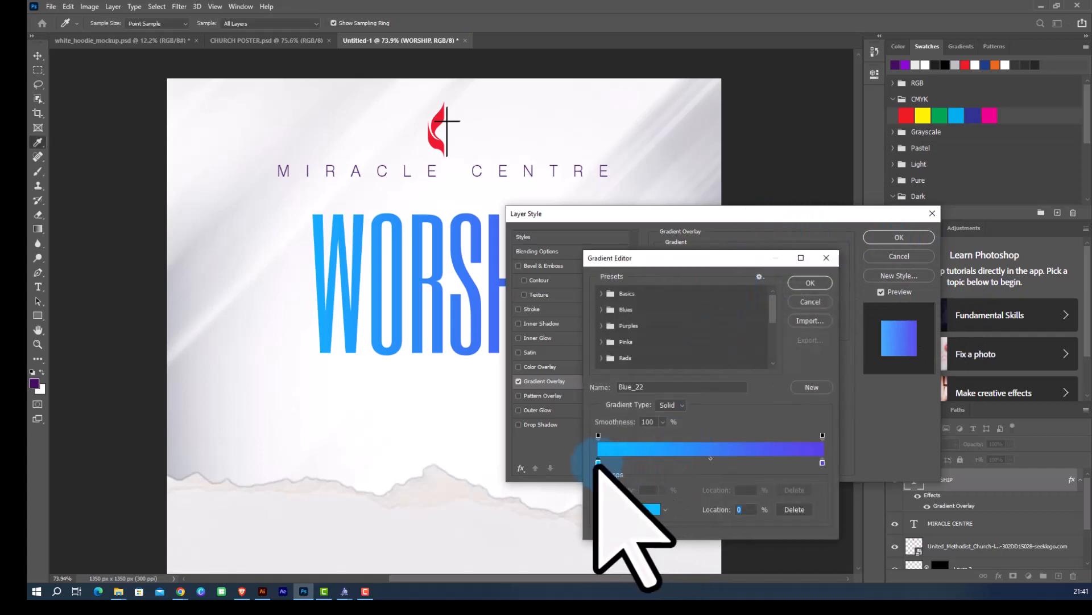
{"action": "left_click", "coordinate": [648, 509]}
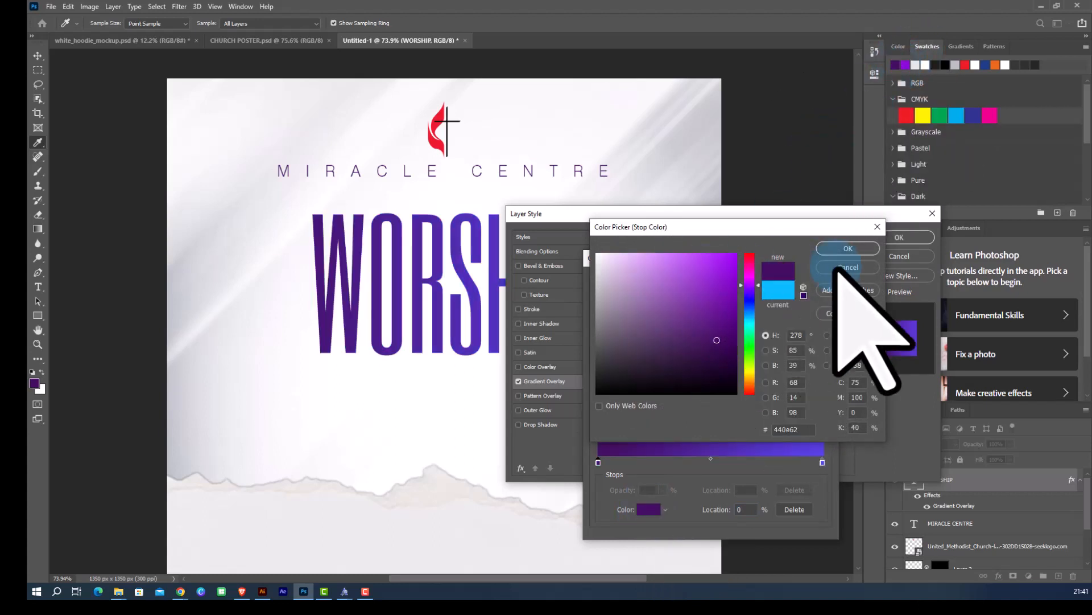
{"action": "left_click", "coordinate": [845, 250]}
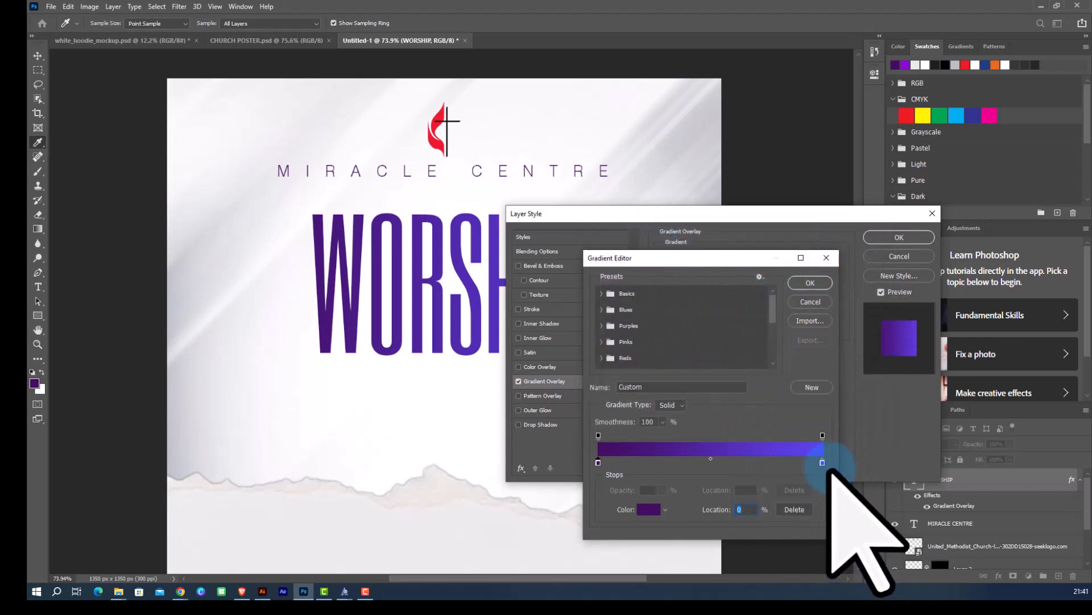
{"action": "left_click", "coordinate": [810, 283]}
{"action": "left_click", "coordinate": [899, 236]}
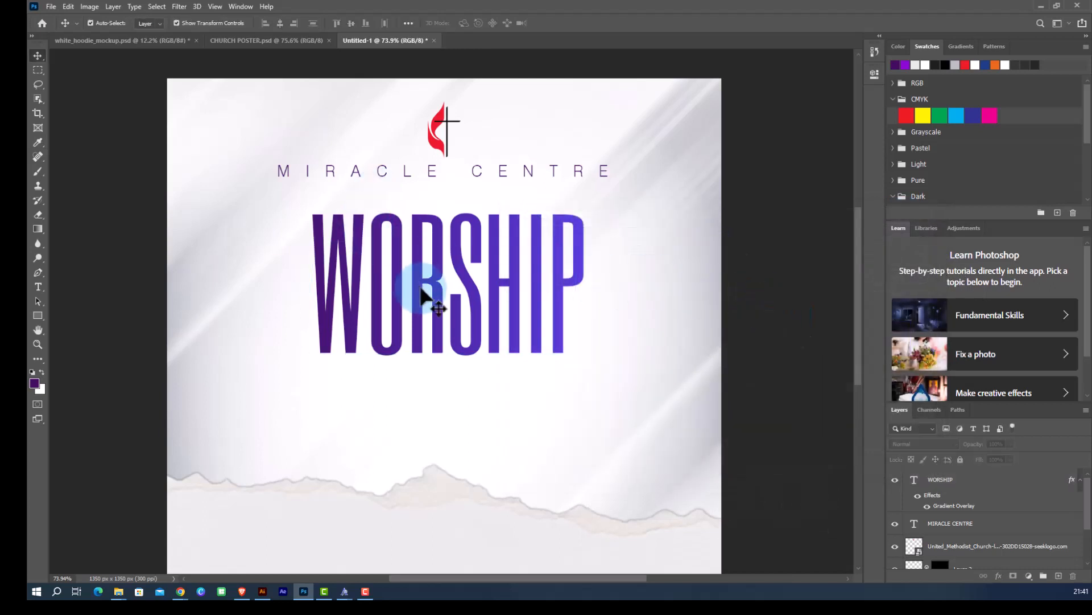
{"action": "scroll", "coordinate": [422, 296], "scroll_direction": "down", "scroll_amount": 2}
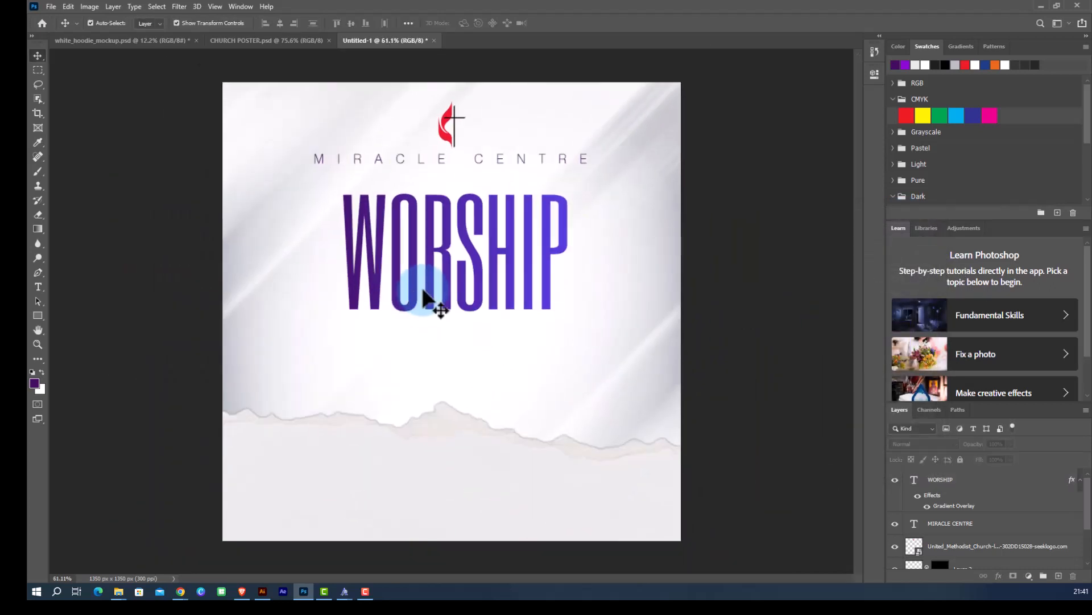
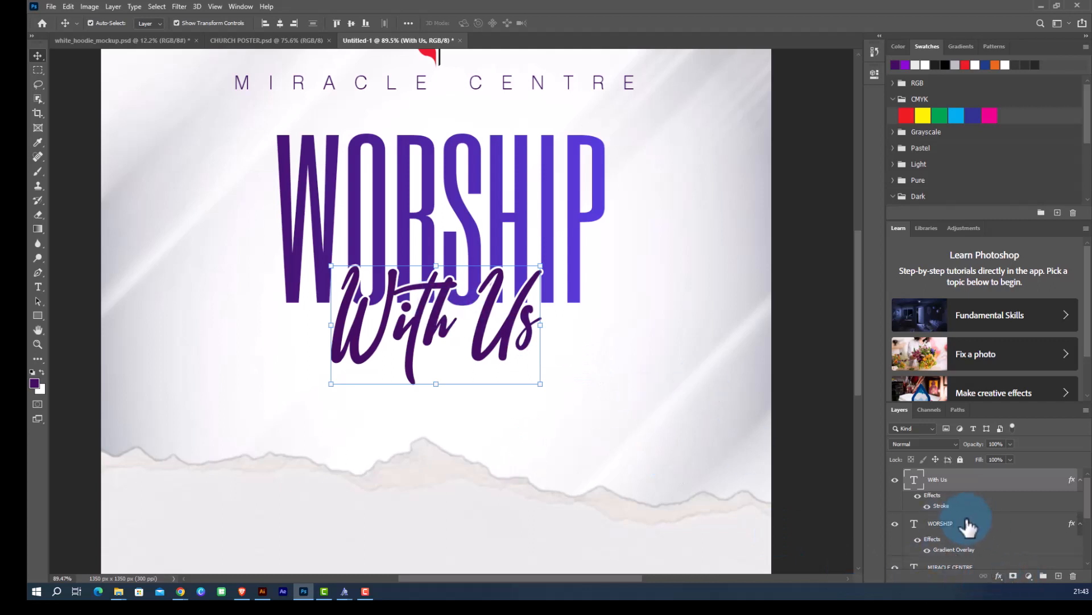
Add a Drop Shadow to the With Us text with 30% opacity, 20 px size and 20% spread.
{"action": "left_click", "coordinate": [999, 576]}
{"action": "left_click", "coordinate": [1012, 570]}
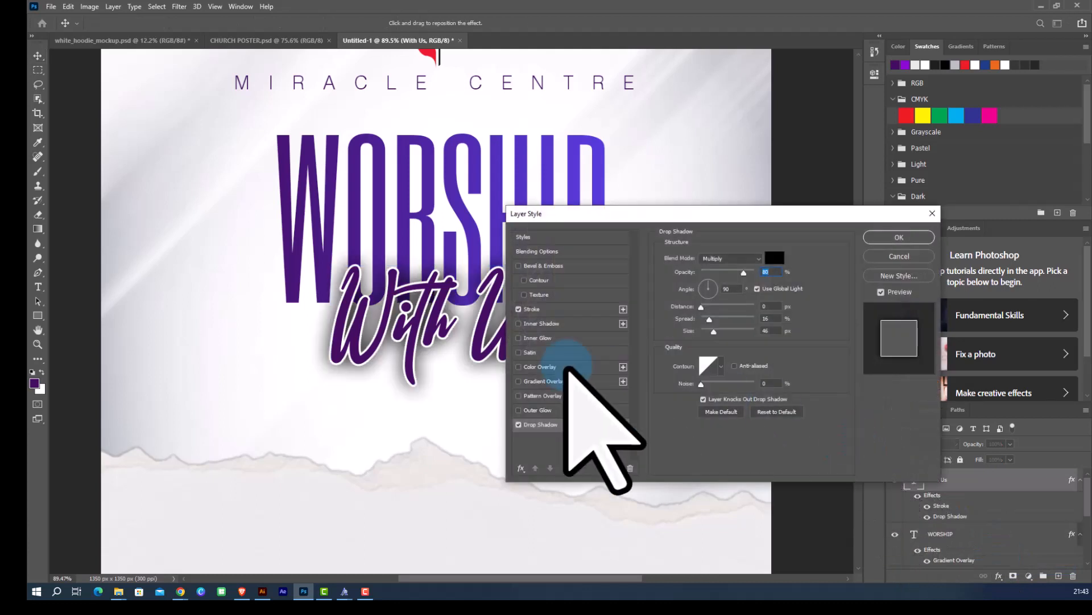
{"action": "left_click_drag", "start_coordinate": [744, 272], "coordinate": [703, 272]}
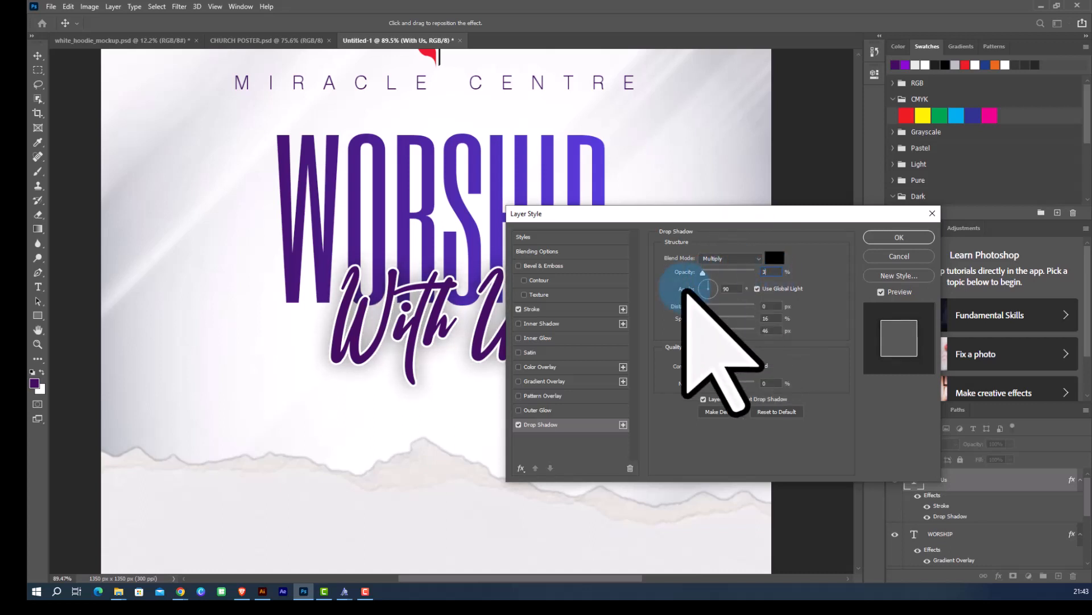
{"action": "type", "text": "0"}
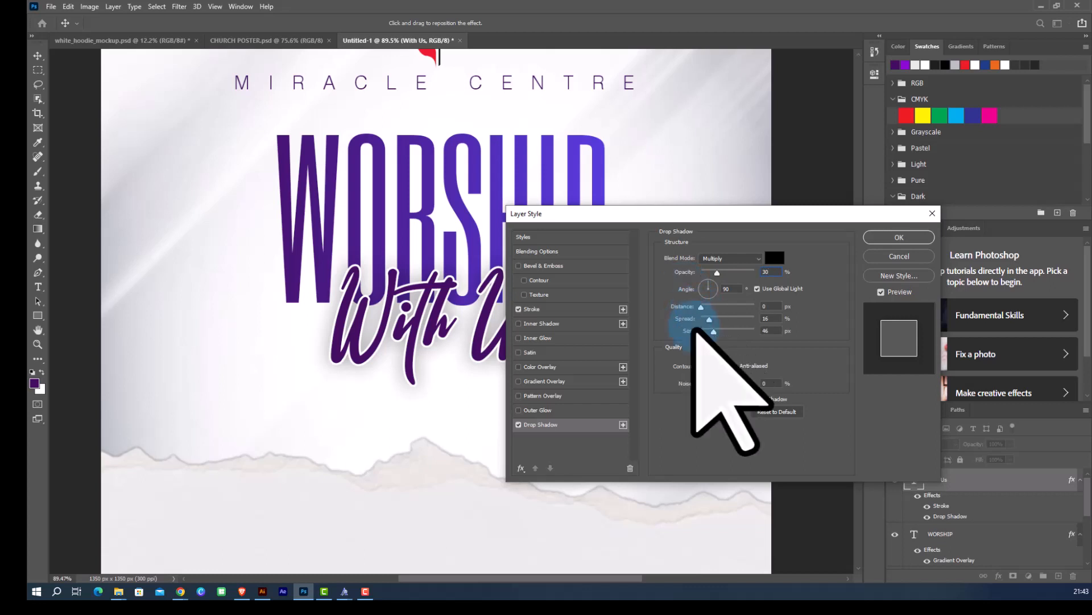
{"action": "mouse_move", "coordinate": [711, 331]}
{"action": "left_mouse_down"}
{"action": "mouse_move", "coordinate": [701, 314]}
{"action": "mouse_move", "coordinate": [710, 336]}
{"action": "left_mouse_up"}
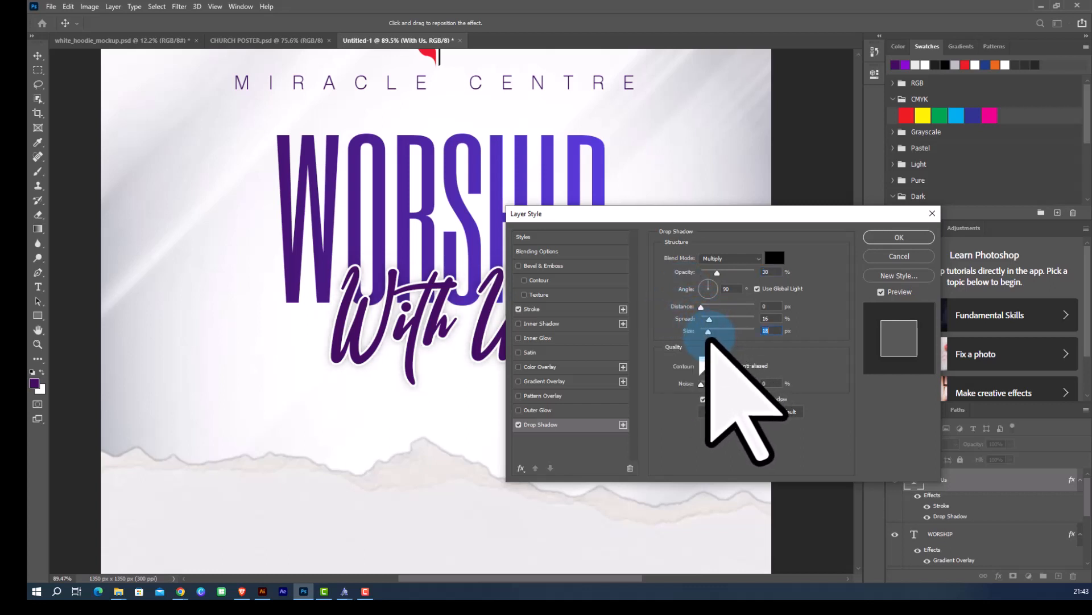
{"action": "type", "text": "20"}
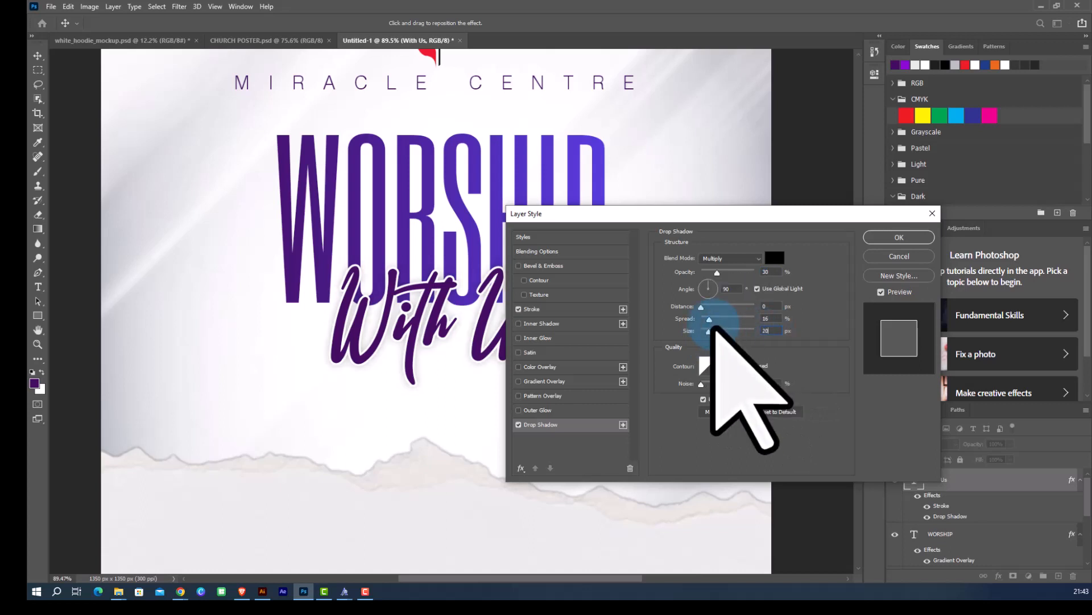
{"action": "left_click", "coordinate": [764, 319]}
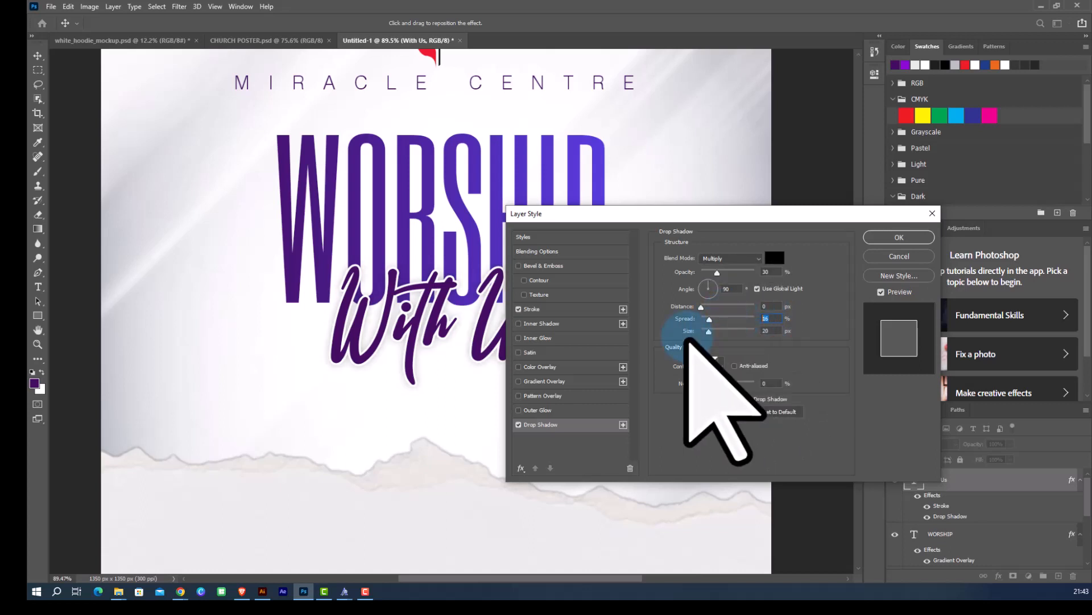
{"action": "type", "text": "20"}
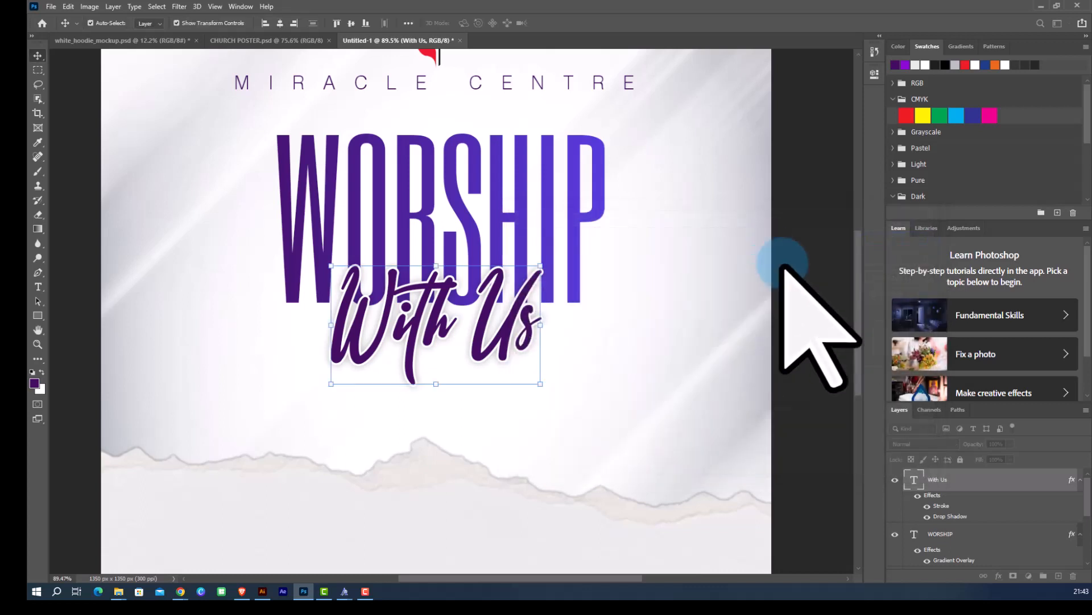
{"action": "left_click", "coordinate": [888, 238]}
Select the WORSHIP text and add a Drop Shadow with 30% opacity and 30 px size.
{"action": "left_click", "coordinate": [644, 288]}
{"action": "scroll", "coordinate": [488, 322], "scroll_direction": "down", "scroll_amount": 4}
{"action": "scroll", "coordinate": [466, 297], "scroll_direction": "up", "scroll_amount": 3}
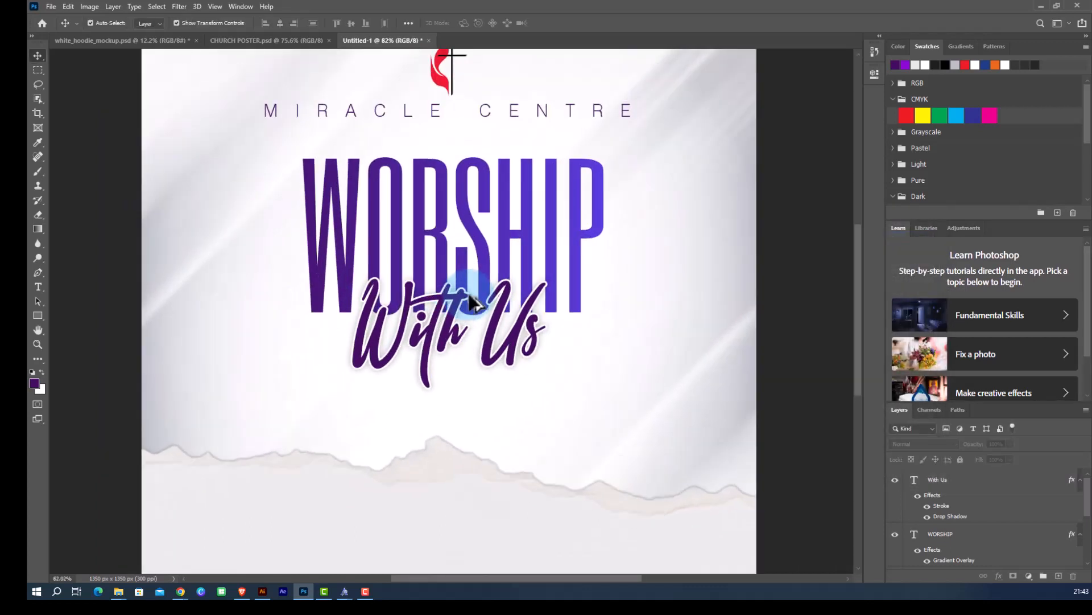
{"action": "left_click", "coordinate": [488, 253]}
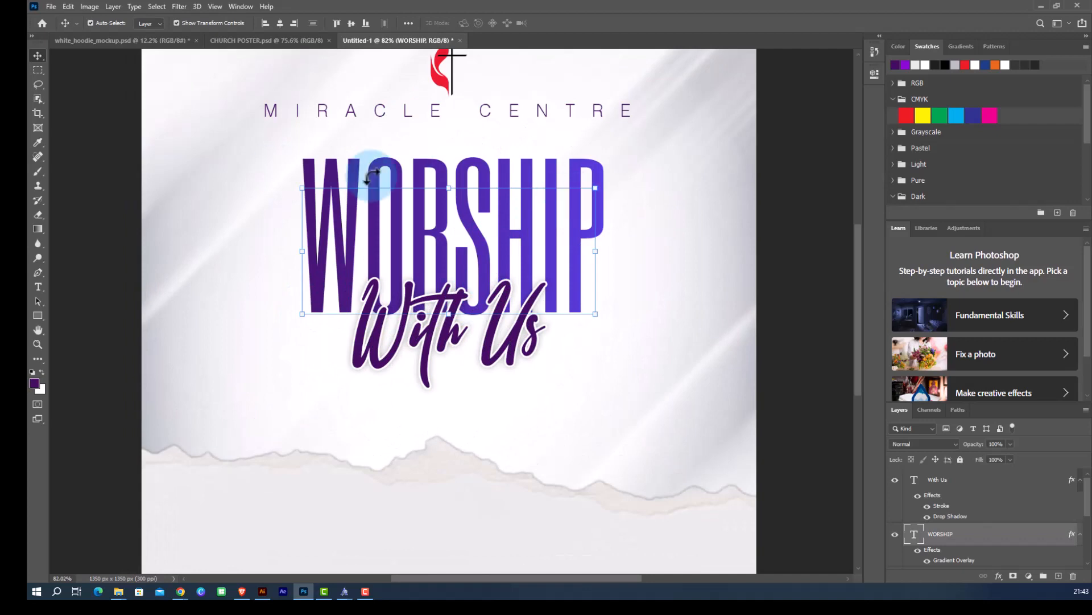
{"action": "left_click", "coordinate": [998, 576]}
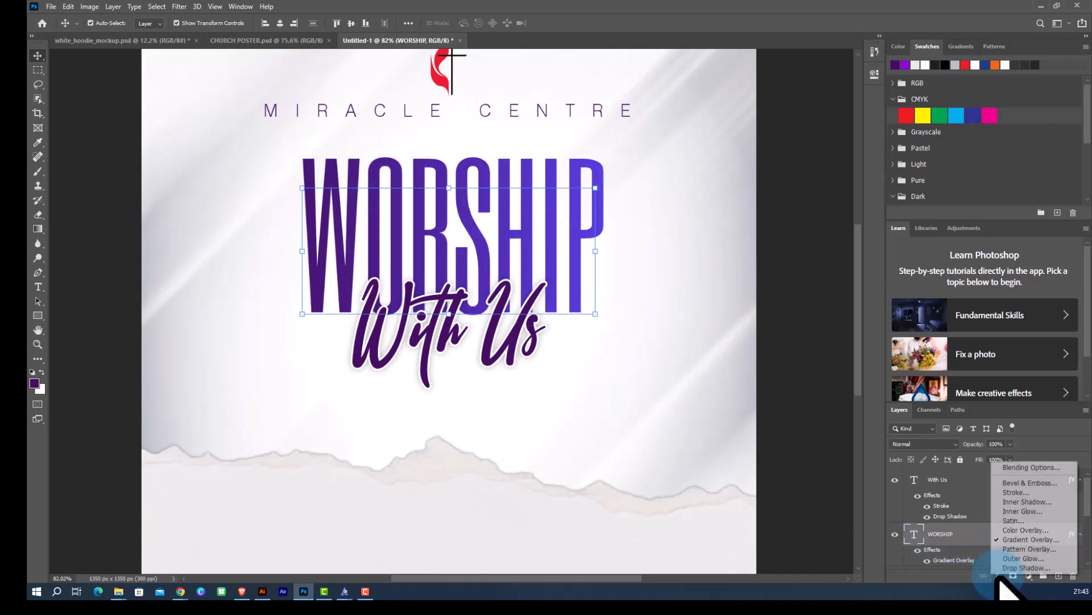
{"action": "left_click", "coordinate": [1019, 567]}
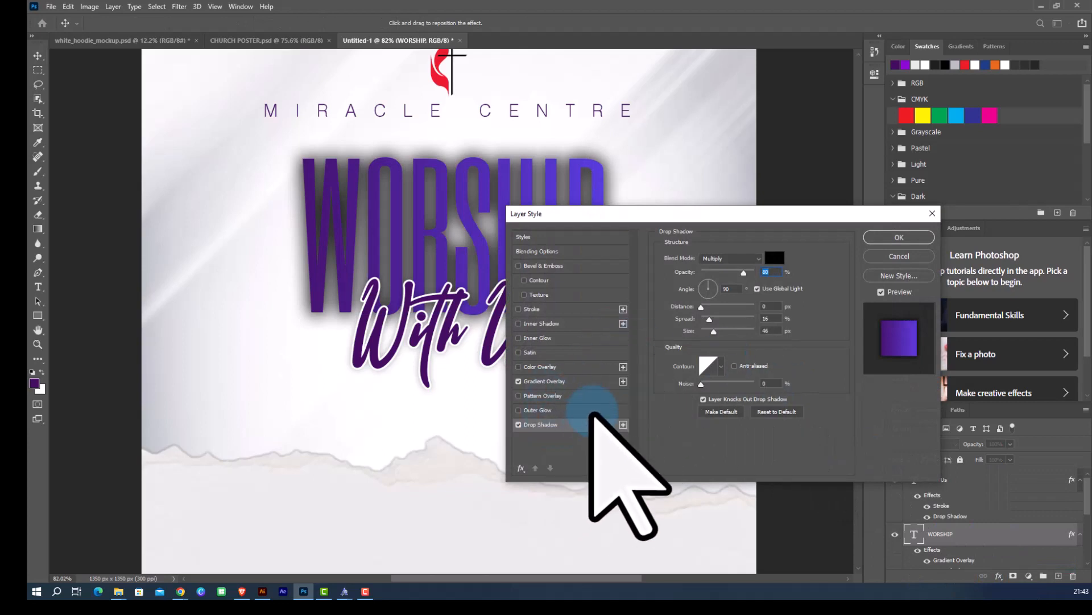
{"action": "left_click", "coordinate": [766, 273]}
{"action": "type", "text": "30"}
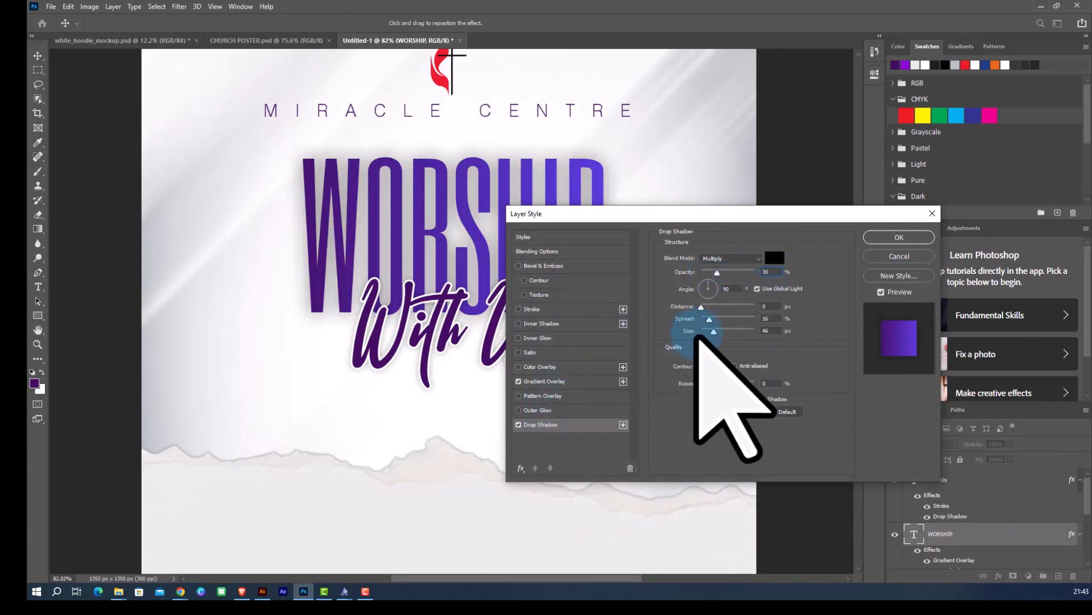
{"action": "left_click_drag", "start_coordinate": [774, 331], "coordinate": [685, 332]}
{"action": "type", "text": "30"}
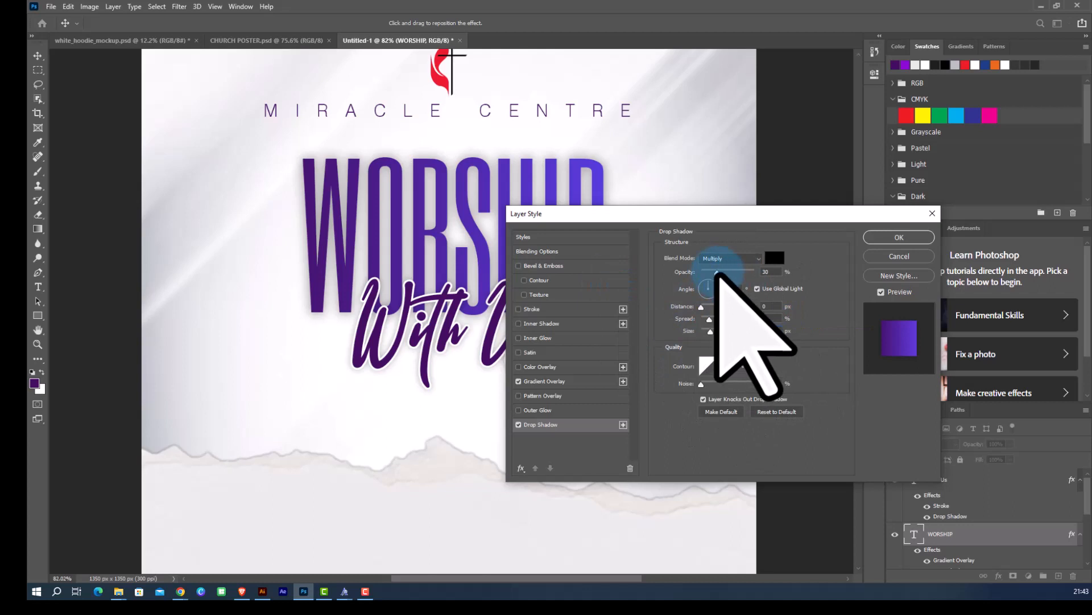
Set the WORSHIP shadow angle to 0°, spread about 67%, size about 62 px, opacity 30%, and apply.
{"action": "mouse_move", "coordinate": [717, 273]}
{"action": "left_mouse_down"}
{"action": "mouse_move", "coordinate": [701, 273]}
{"action": "mouse_move", "coordinate": [727, 276]}
{"action": "left_mouse_up"}
{"action": "type", "text": "3"}
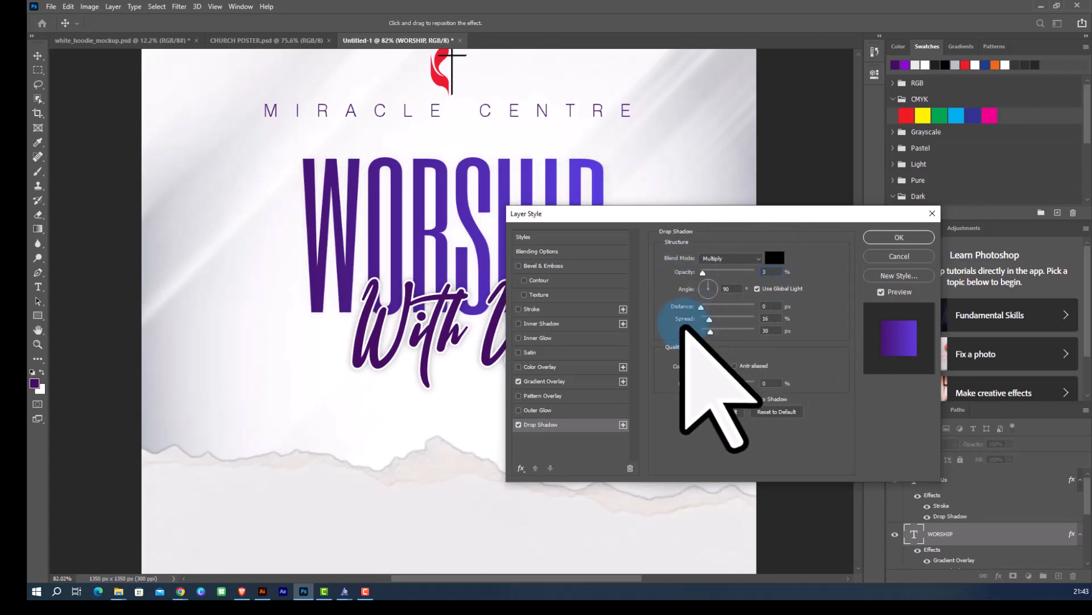
{"action": "left_click_drag", "start_coordinate": [688, 335], "coordinate": [702, 336]}
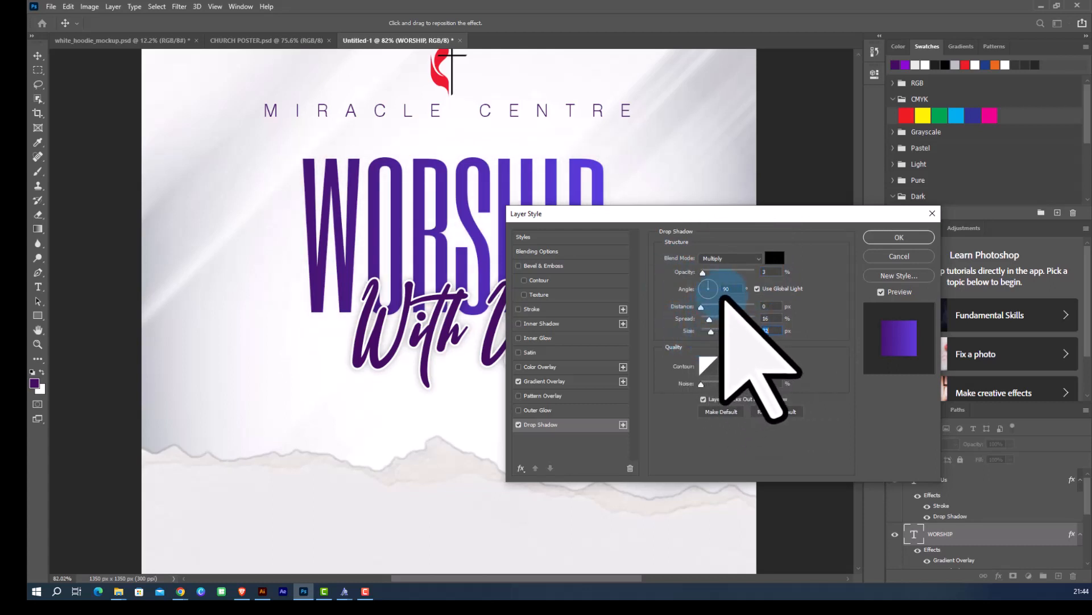
{"action": "left_click_drag", "start_coordinate": [732, 289], "coordinate": [630, 290]}
{"action": "type", "text": "0"}
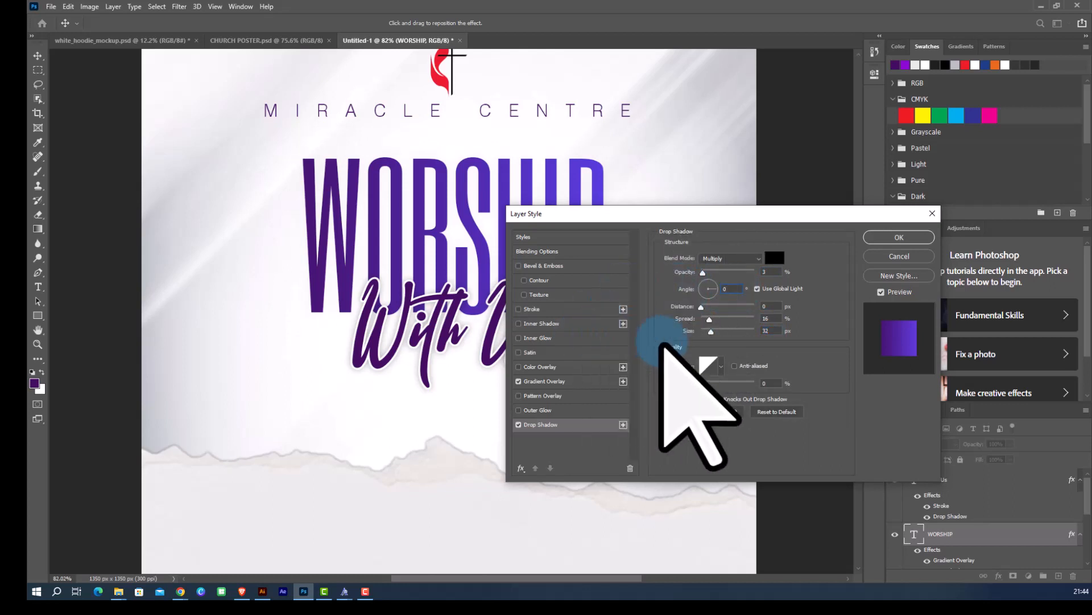
{"action": "left_click_drag", "start_coordinate": [709, 318], "coordinate": [737, 318]}
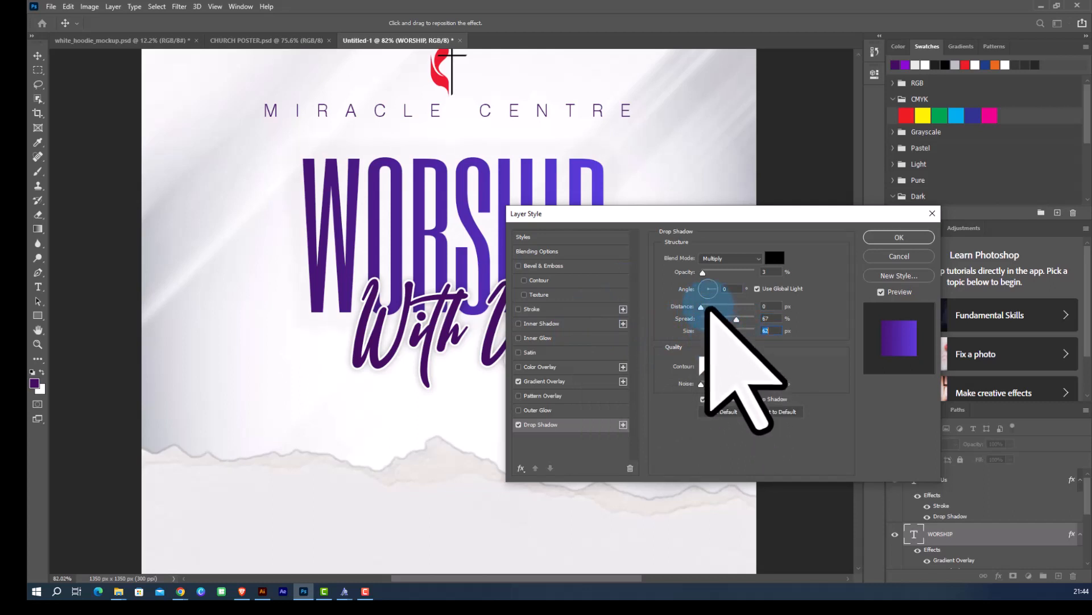
{"action": "left_click_drag", "start_coordinate": [703, 272], "coordinate": [713, 272]}
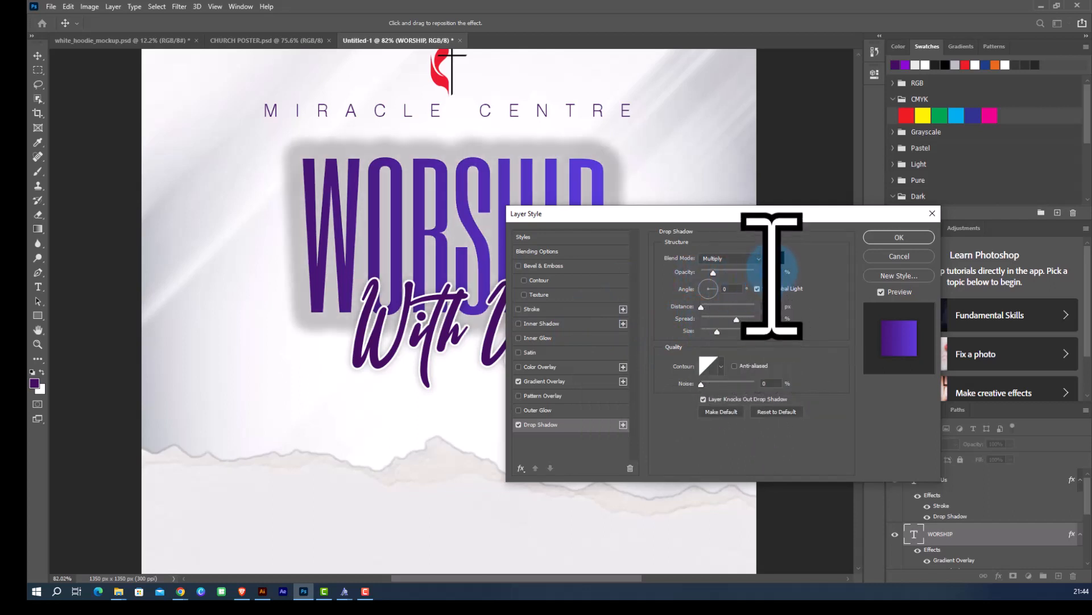
{"action": "type", "text": "30"}
{"action": "key", "text": "Return"}
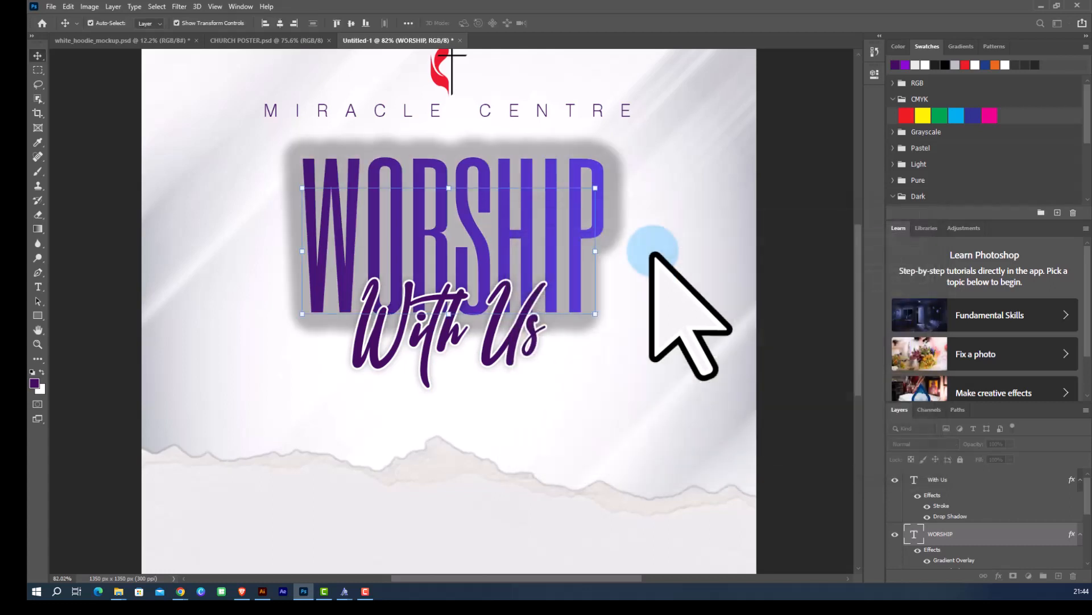
Reopen the WORSHIP drop shadow and set its spread and size to 15.
{"action": "double_click", "coordinate": [1017, 548]}
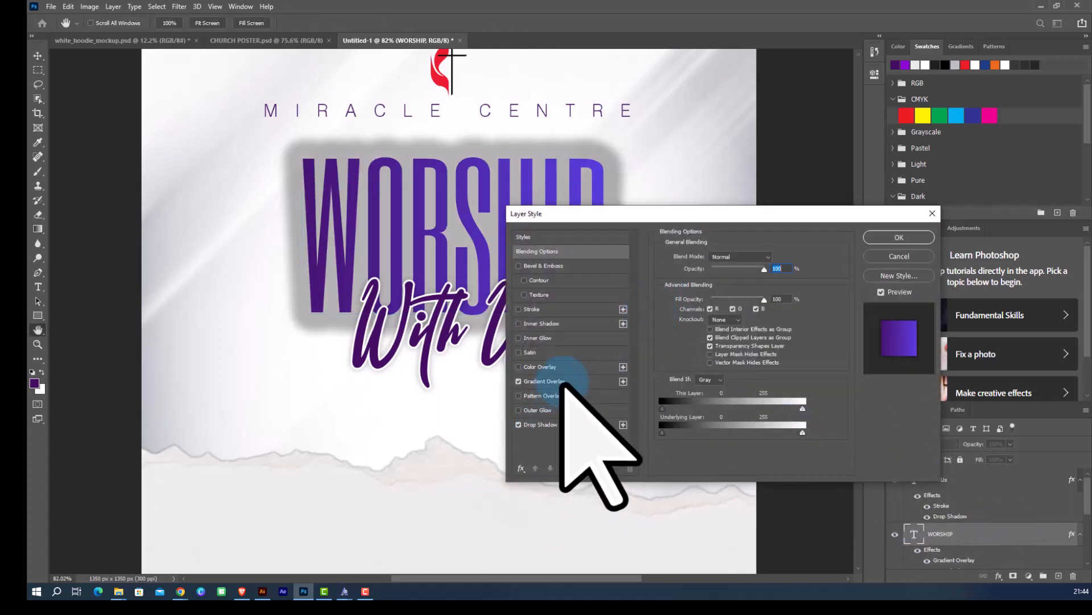
{"action": "left_click", "coordinate": [562, 382]}
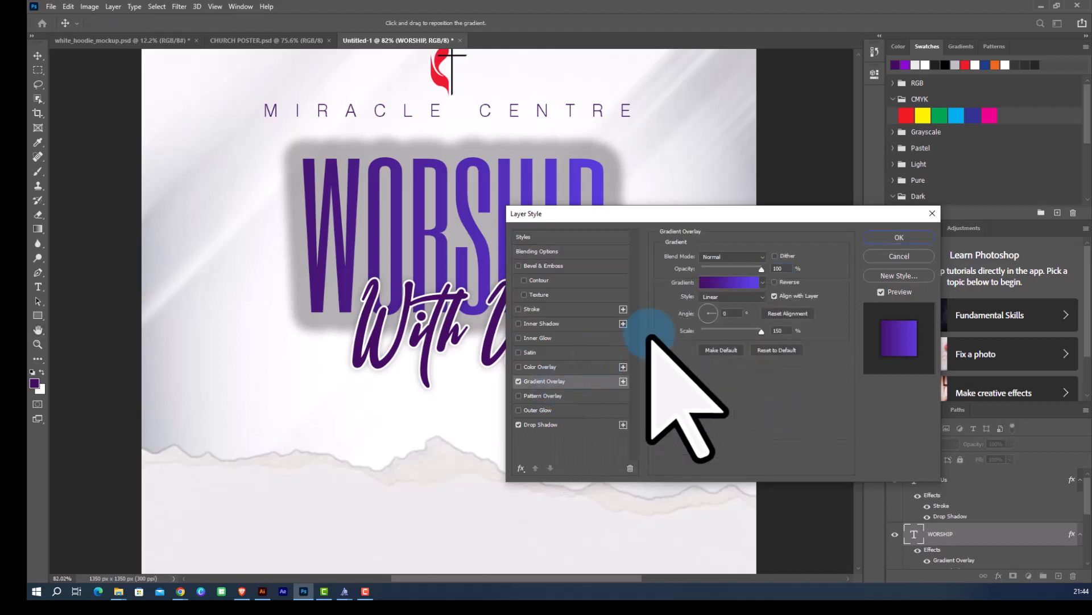
{"action": "left_click", "coordinate": [574, 428]}
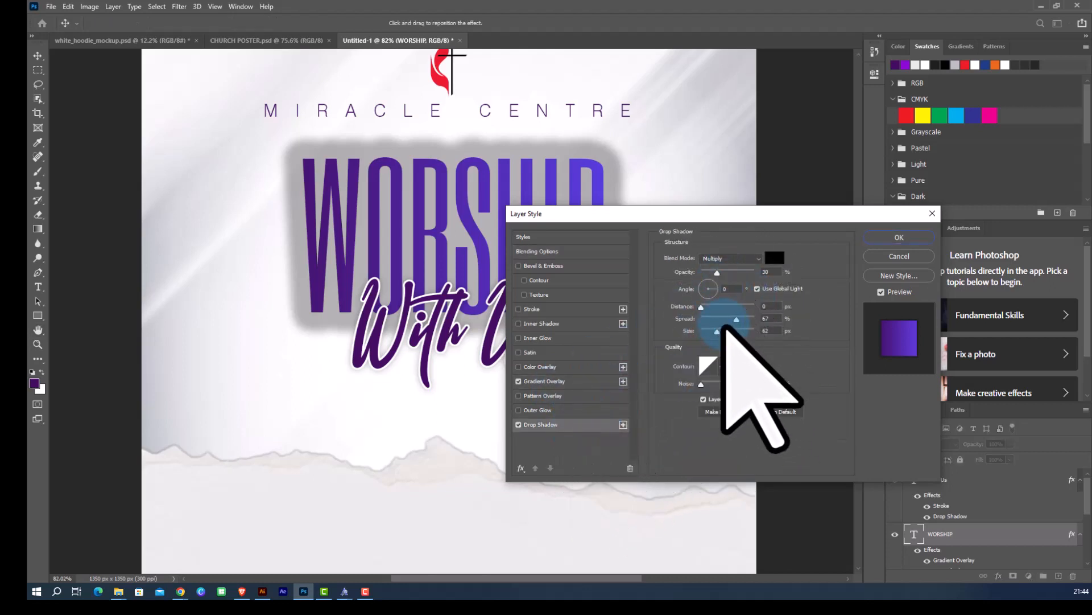
{"action": "mouse_move", "coordinate": [736, 319]}
{"action": "left_mouse_down"}
{"action": "mouse_move", "coordinate": [707, 319]}
{"action": "mouse_move", "coordinate": [718, 333]}
{"action": "mouse_move", "coordinate": [705, 333]}
{"action": "mouse_move", "coordinate": [763, 319]}
{"action": "mouse_move", "coordinate": [740, 321]}
{"action": "left_mouse_up"}
{"action": "type", "text": "15"}
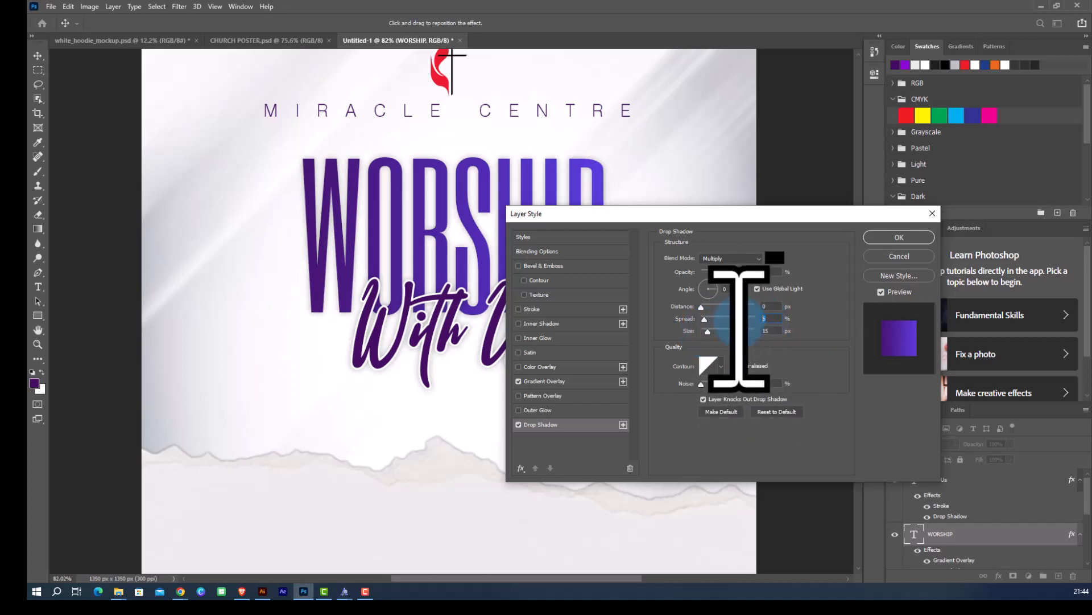
{"action": "type", "text": "15"}
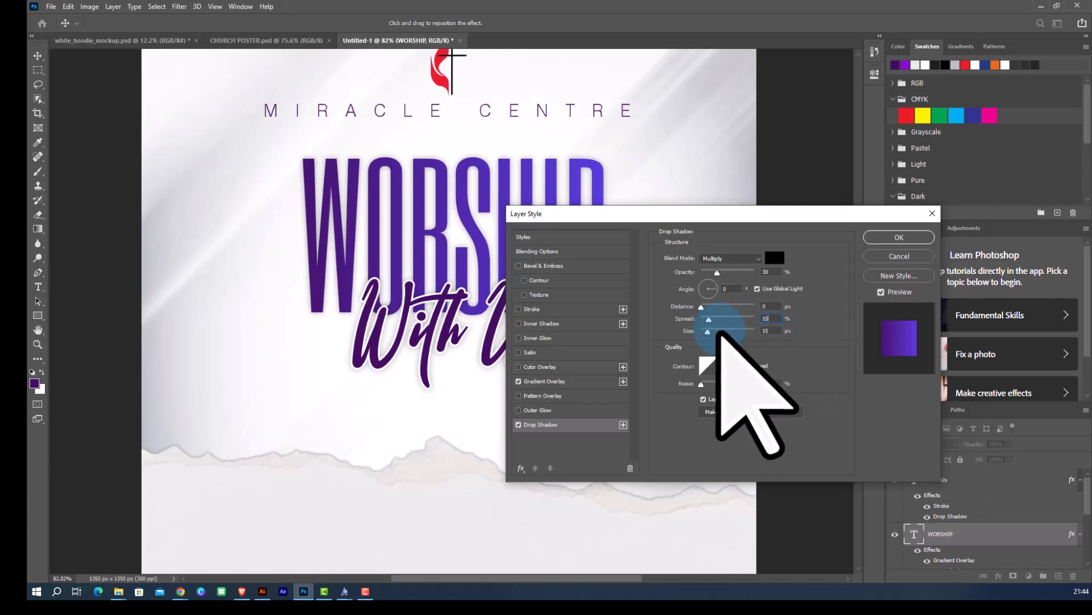
{"action": "left_click", "coordinate": [898, 239]}
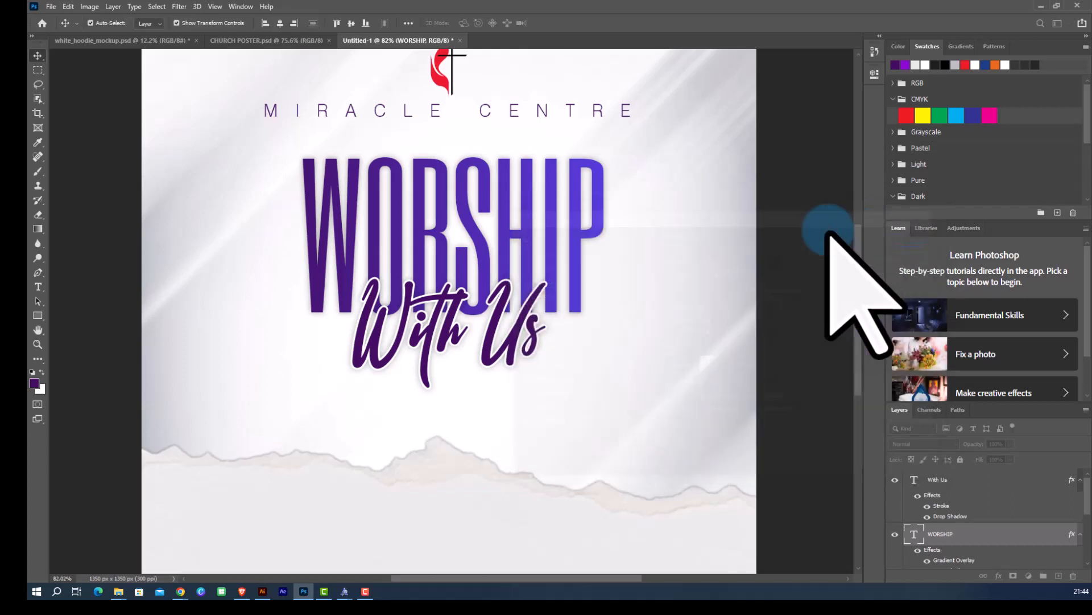
Reopen the WORSHIP drop shadow and set its distance, spread and size to 0, then apply.
{"action": "key", "text": "ctrl+0"}
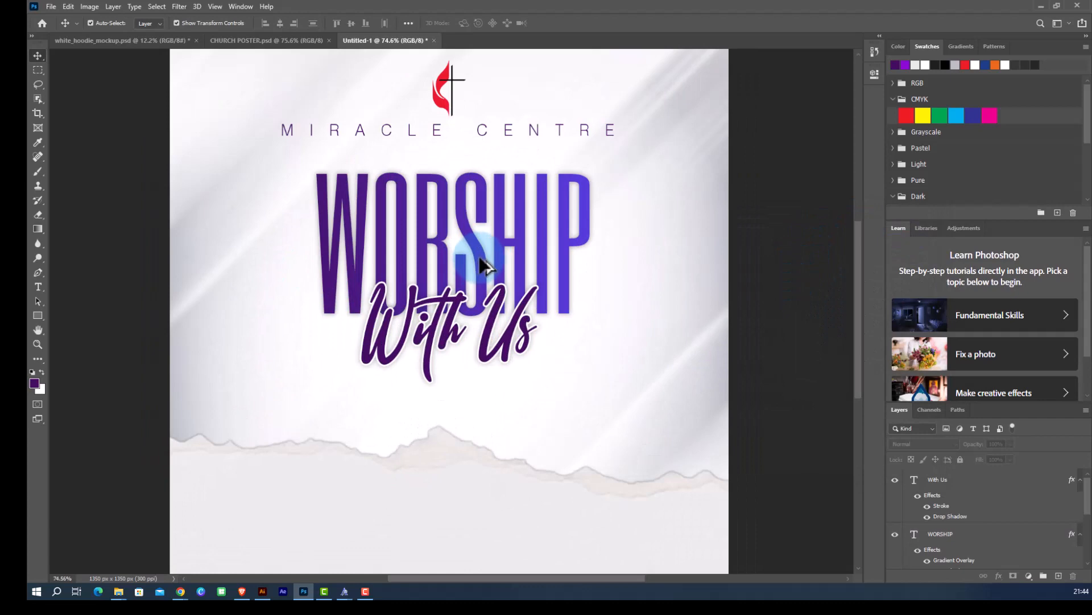
{"action": "left_click", "coordinate": [481, 265]}
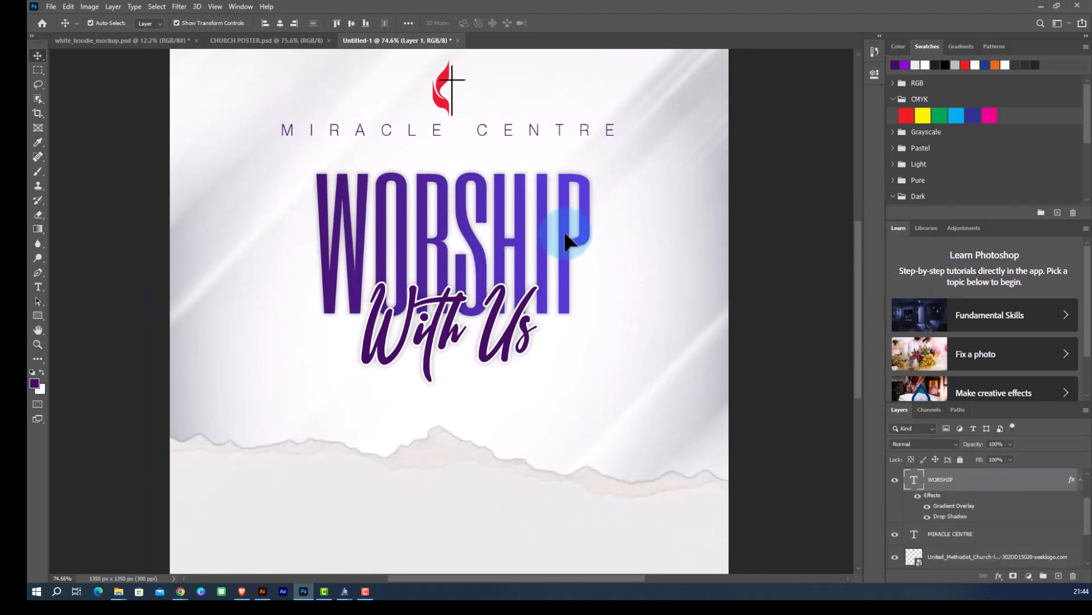
{"action": "left_click", "coordinate": [937, 480]}
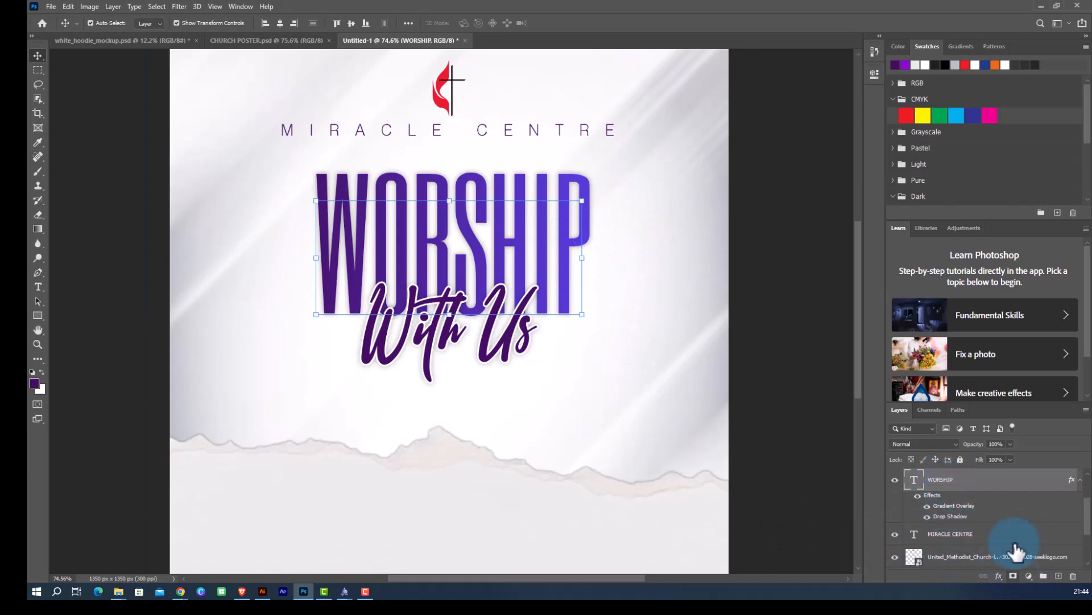
{"action": "double_click", "coordinate": [990, 487]}
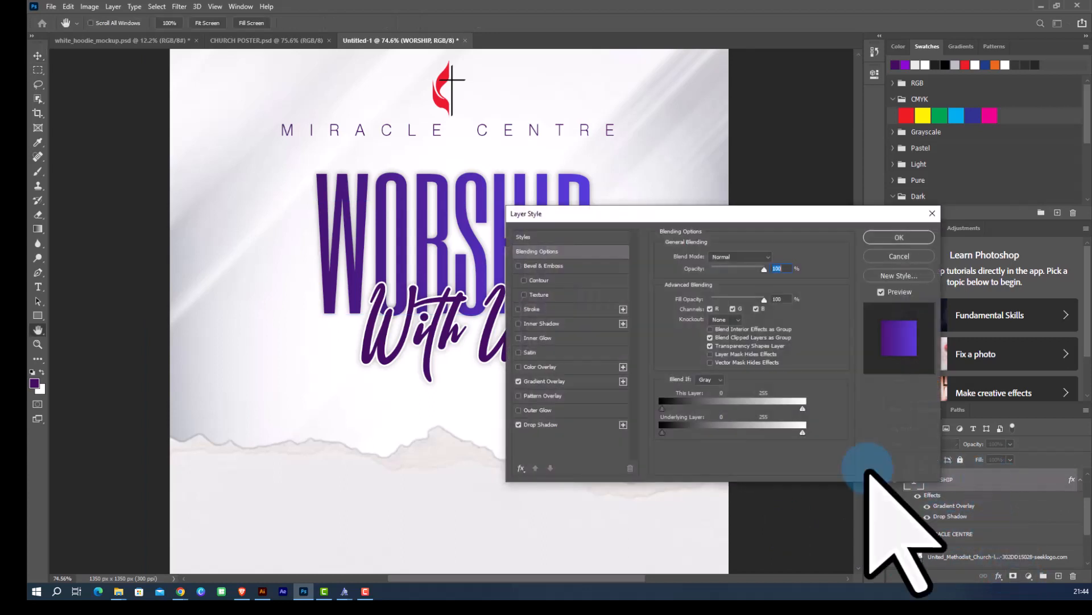
{"action": "left_click", "coordinate": [561, 424]}
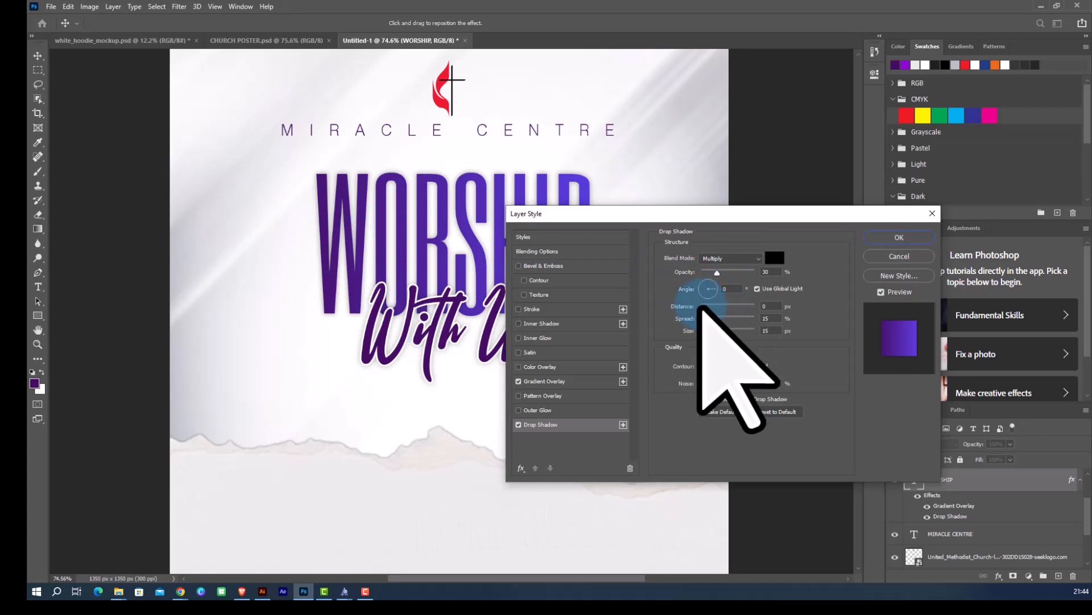
{"action": "left_click_drag", "start_coordinate": [701, 306], "coordinate": [706, 307]}
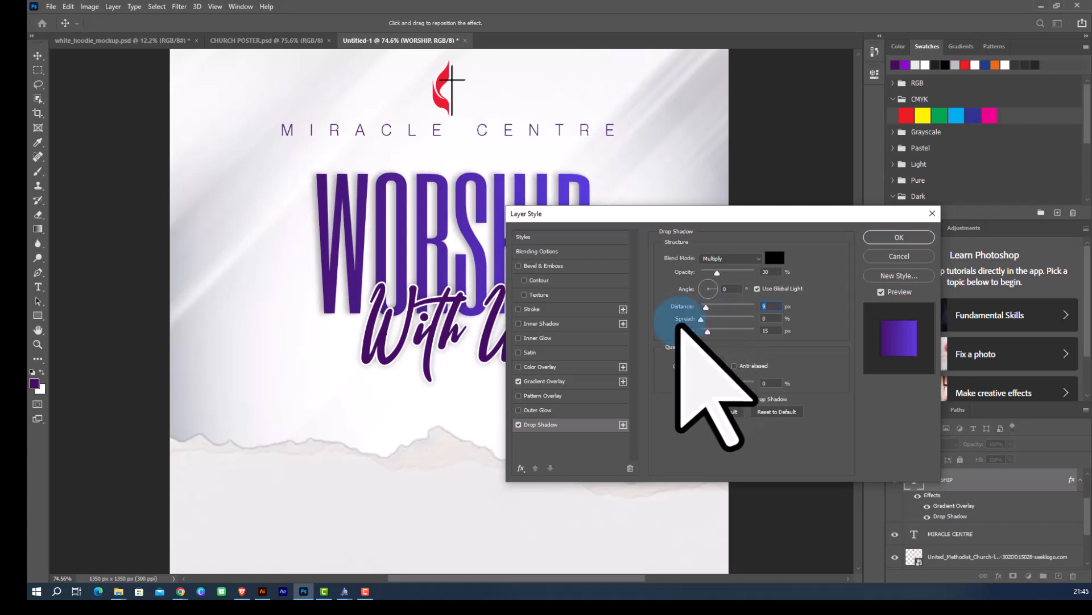
{"action": "mouse_move", "coordinate": [701, 319]}
{"action": "left_mouse_down"}
{"action": "mouse_move", "coordinate": [712, 319]}
{"action": "mouse_move", "coordinate": [701, 334]}
{"action": "left_mouse_up"}
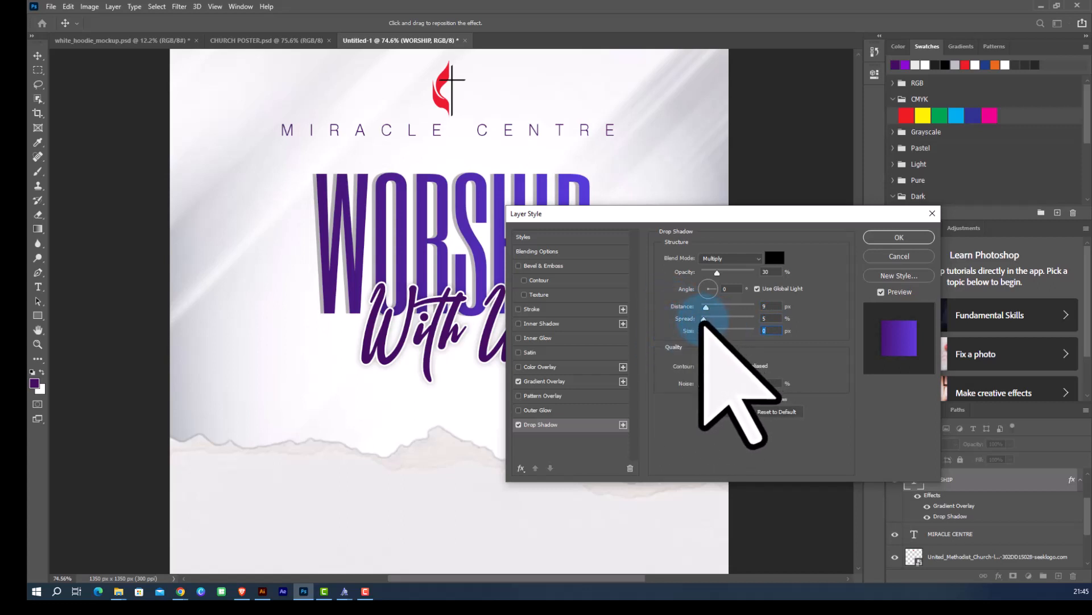
{"action": "mouse_move", "coordinate": [711, 323]}
{"action": "left_mouse_down"}
{"action": "mouse_move", "coordinate": [671, 332]}
{"action": "mouse_move", "coordinate": [717, 307]}
{"action": "mouse_move", "coordinate": [705, 307]}
{"action": "left_mouse_up"}
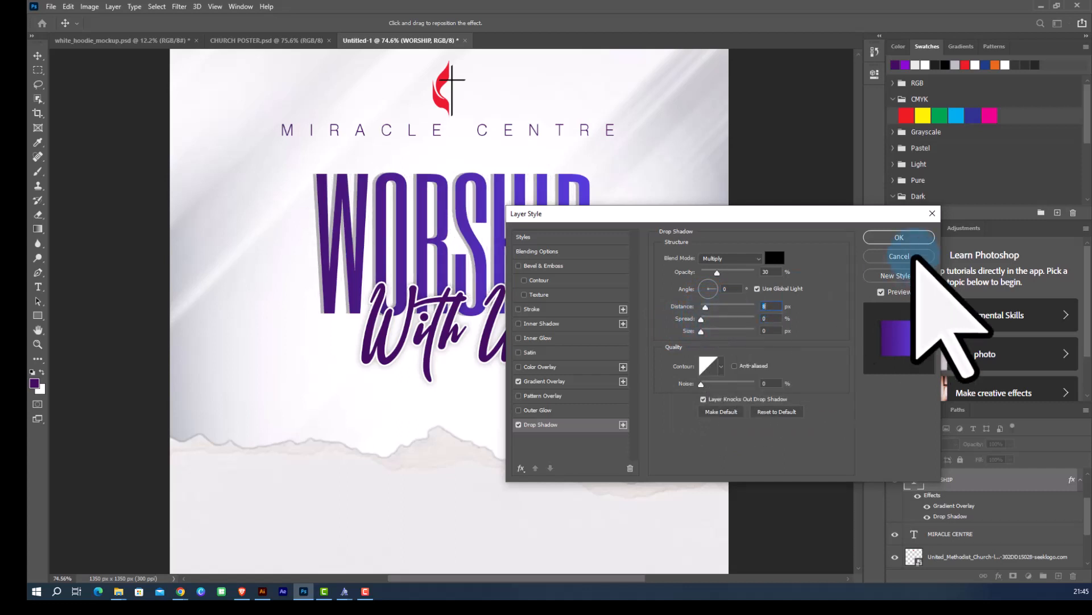
{"action": "left_click", "coordinate": [899, 236]}
{"action": "scroll", "coordinate": [364, 301], "scroll_direction": "down", "scroll_amount": 2}
{"action": "left_click", "coordinate": [762, 346]}
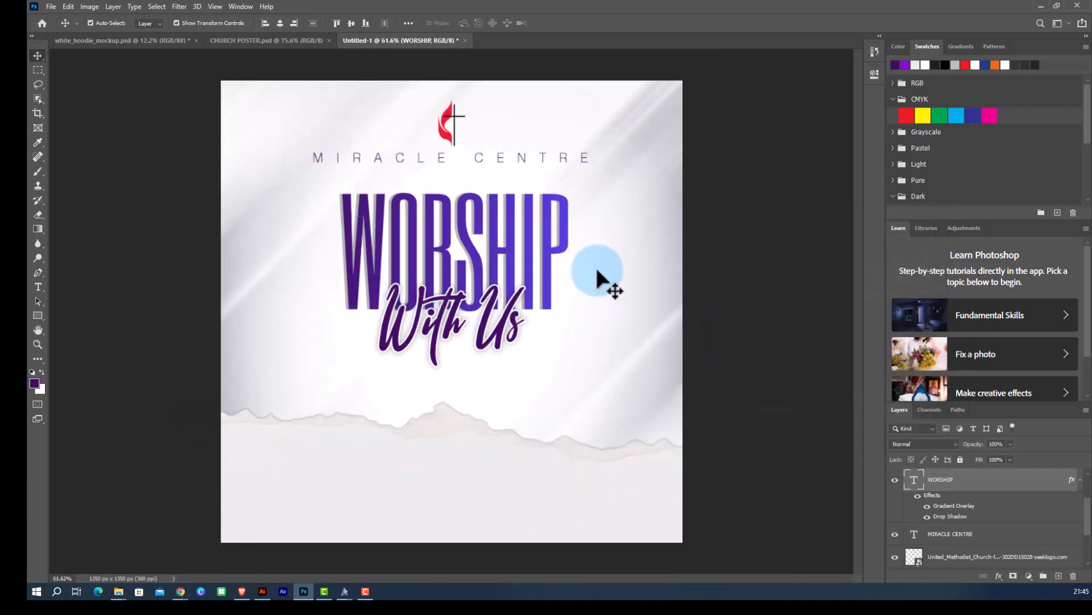
{"action": "scroll", "coordinate": [512, 250], "scroll_direction": "up", "scroll_amount": 2}
{"action": "scroll", "coordinate": [505, 256], "scroll_direction": "up", "scroll_amount": 2}
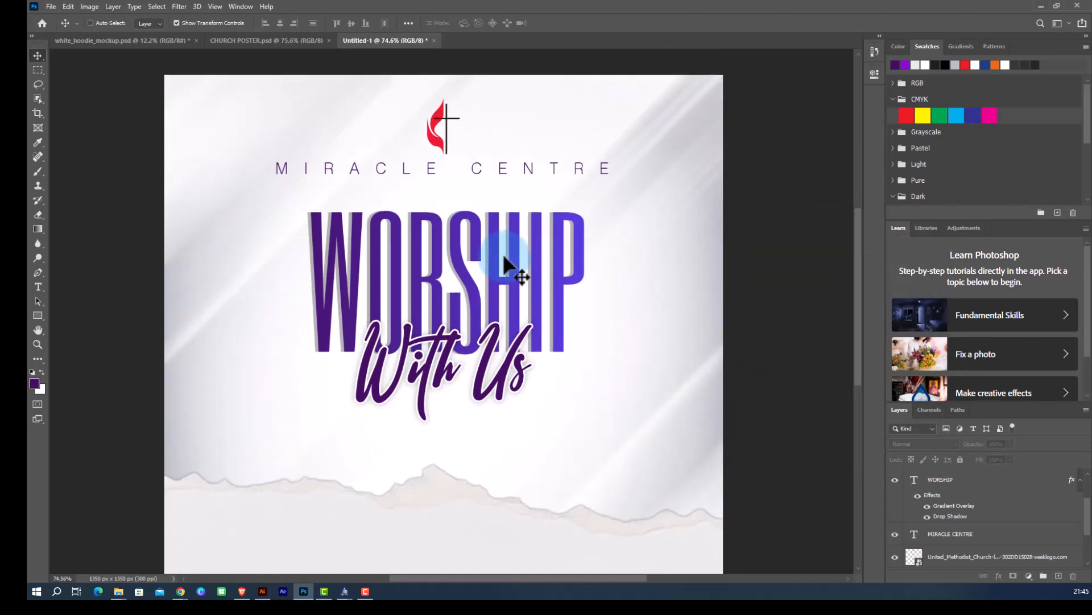
Move the WORSHIP headline slightly downward so it sits closer to the With Us script.
{"action": "scroll", "coordinate": [503, 254], "scroll_direction": "down", "scroll_amount": 1}
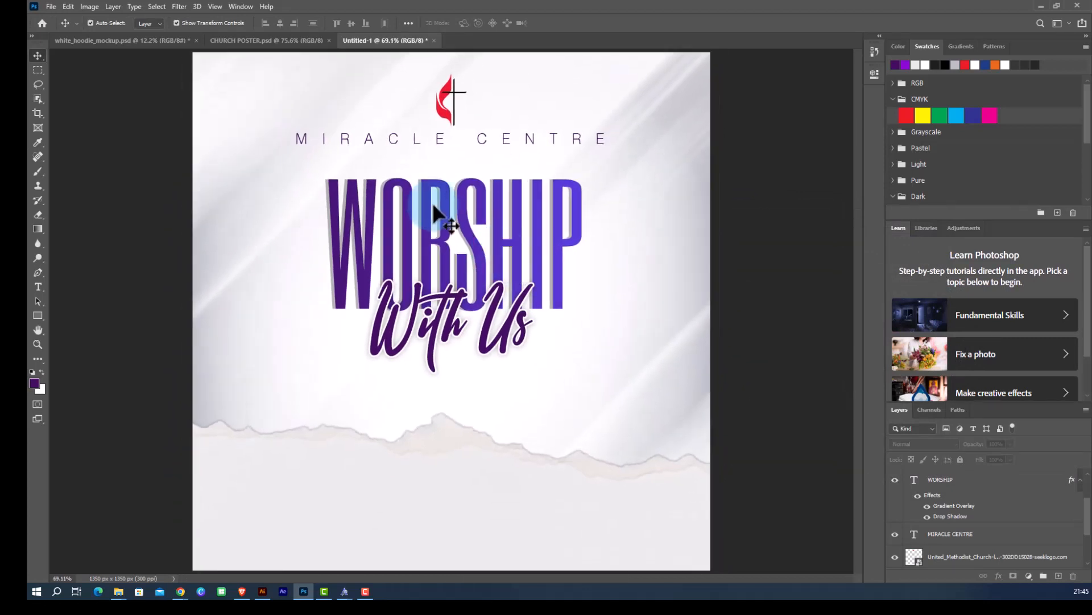
{"action": "left_click", "coordinate": [480, 232]}
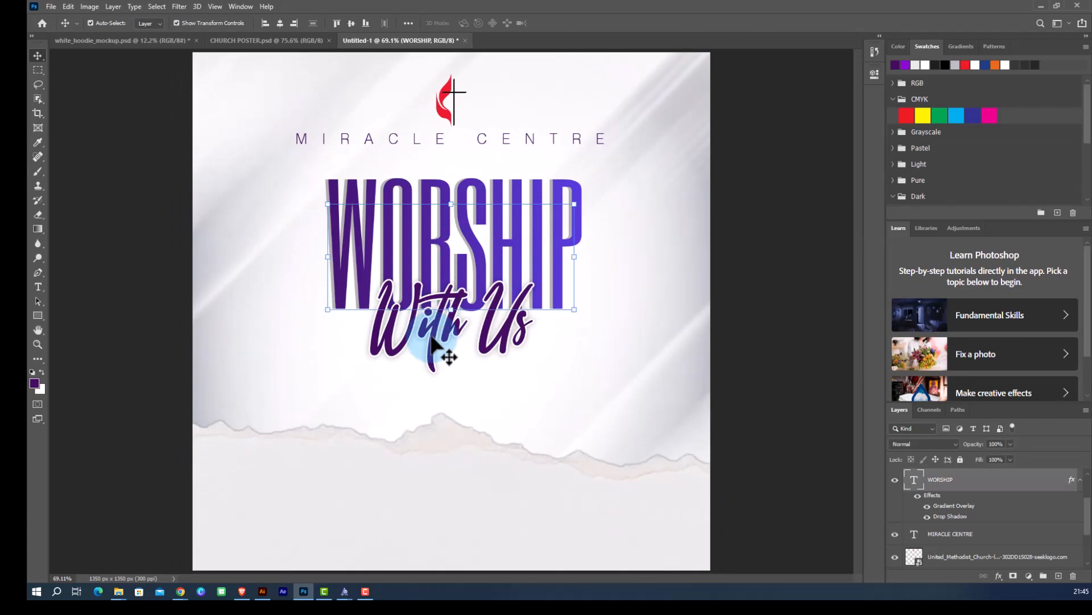
{"action": "left_click", "coordinate": [728, 293]}
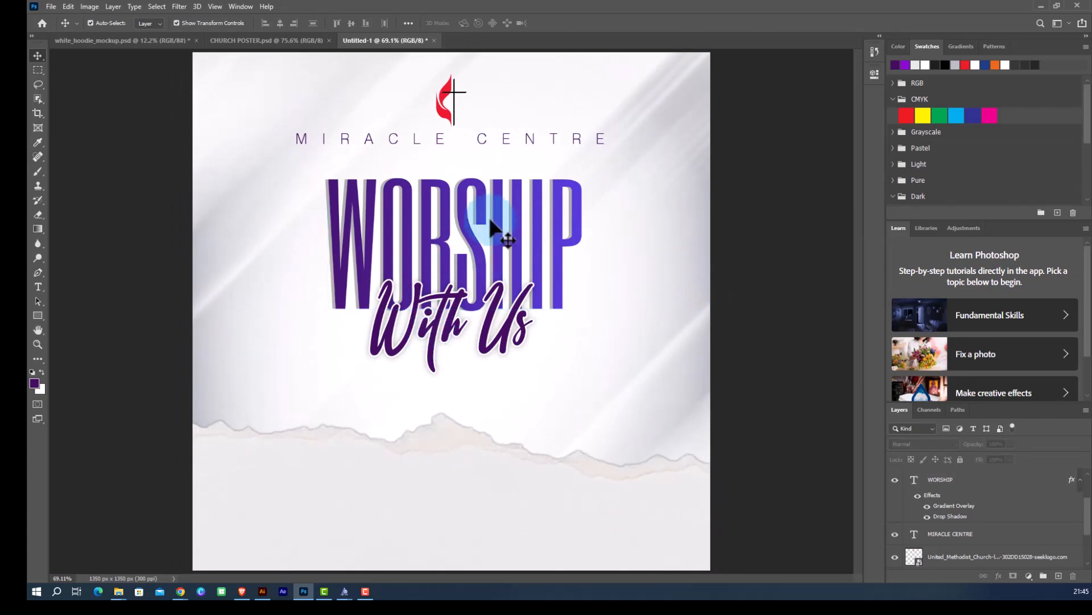
{"action": "left_click", "coordinate": [462, 222]}
{"action": "left_click", "coordinate": [436, 336], "text": "shift"}
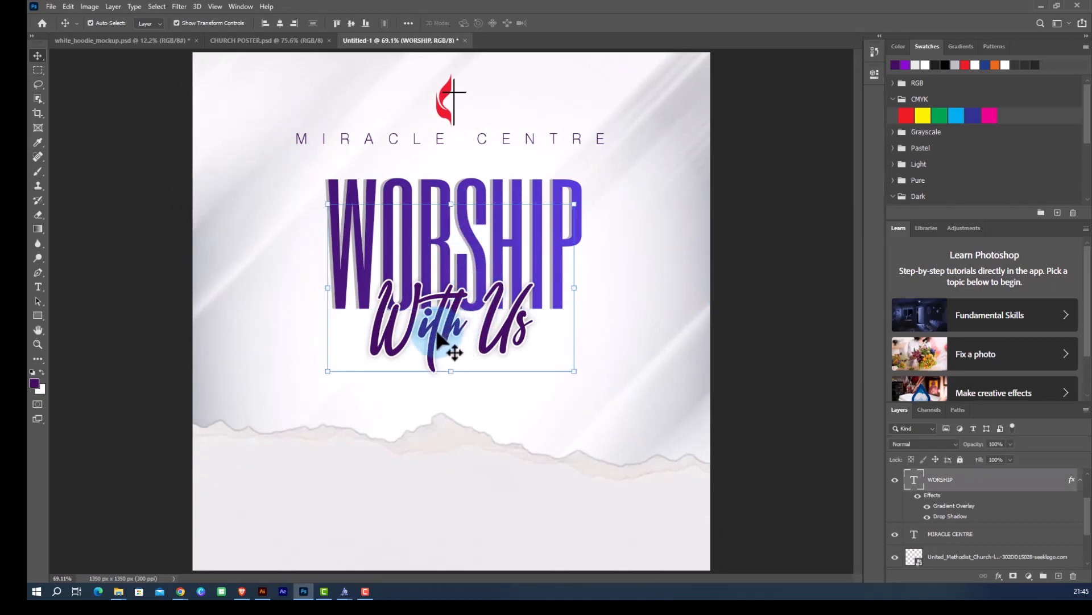
{"action": "left_click_drag", "start_coordinate": [444, 307], "coordinate": [443, 321]}
{"action": "left_click", "coordinate": [772, 299]}
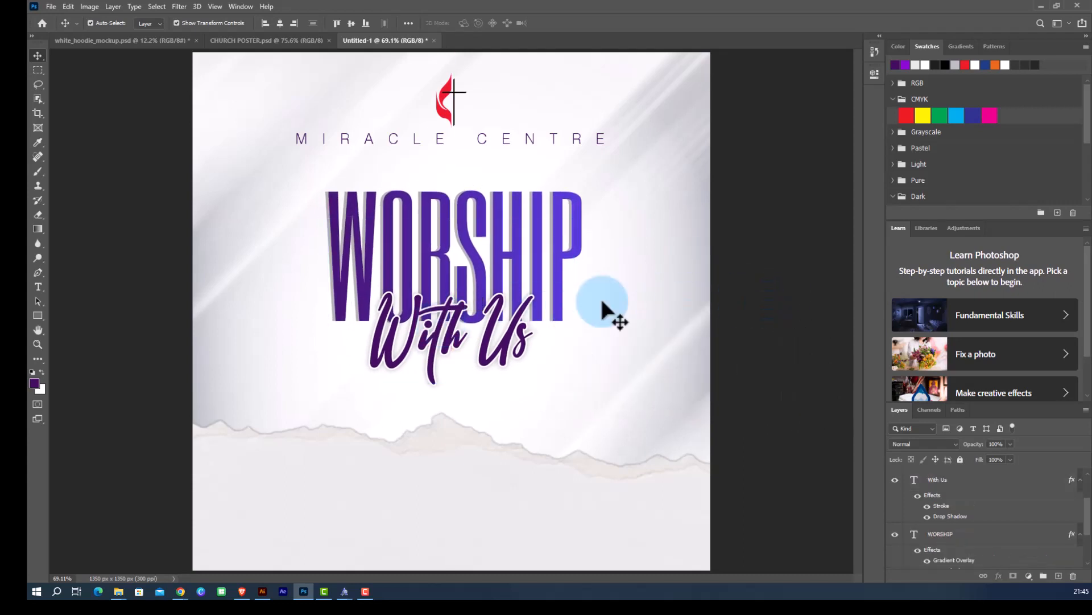
Draw a thin vertical purple rectangle about 10 px wide and 280 px tall in the lower torn-paper area.
{"action": "scroll", "coordinate": [450, 297], "scroll_direction": "down", "scroll_amount": 2}
{"action": "scroll", "coordinate": [450, 298], "scroll_direction": "up", "scroll_amount": 2}
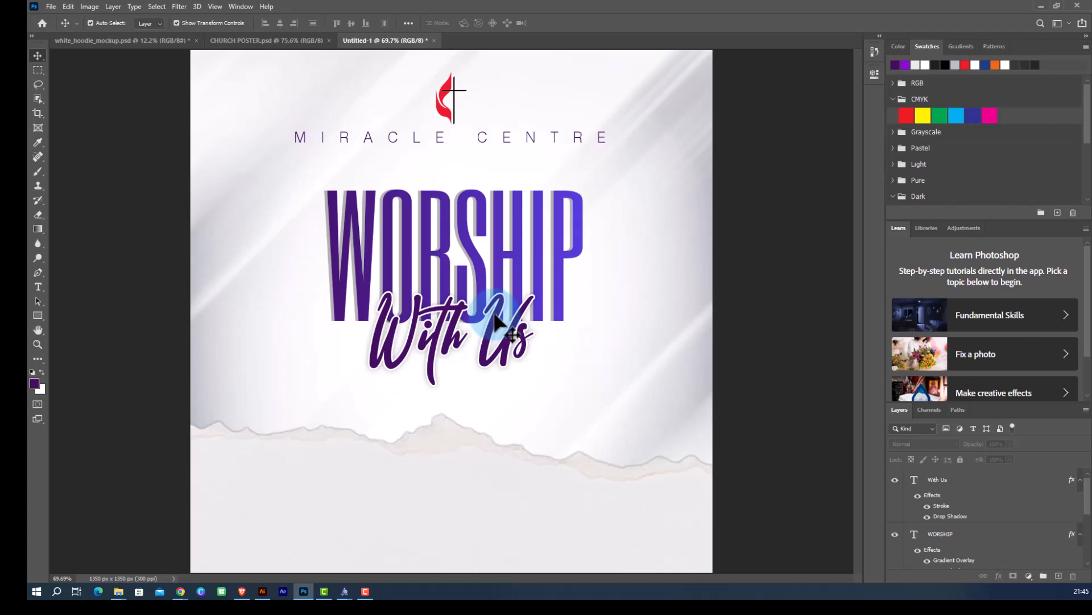
{"action": "left_click", "coordinate": [413, 515]}
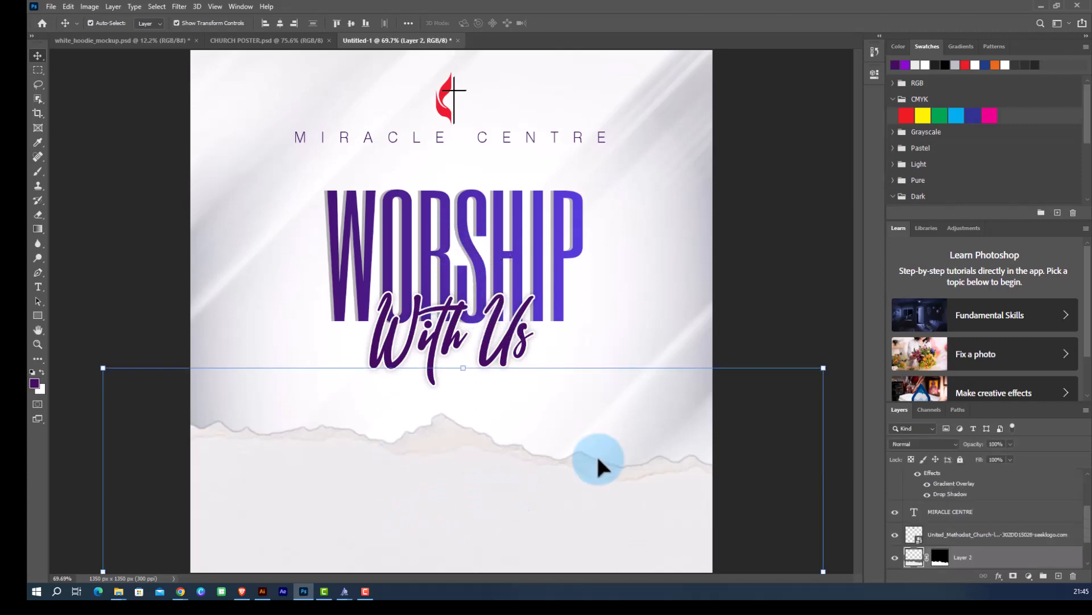
{"action": "left_click", "coordinate": [768, 299]}
{"action": "scroll", "coordinate": [398, 519], "scroll_direction": "down", "scroll_amount": 2}
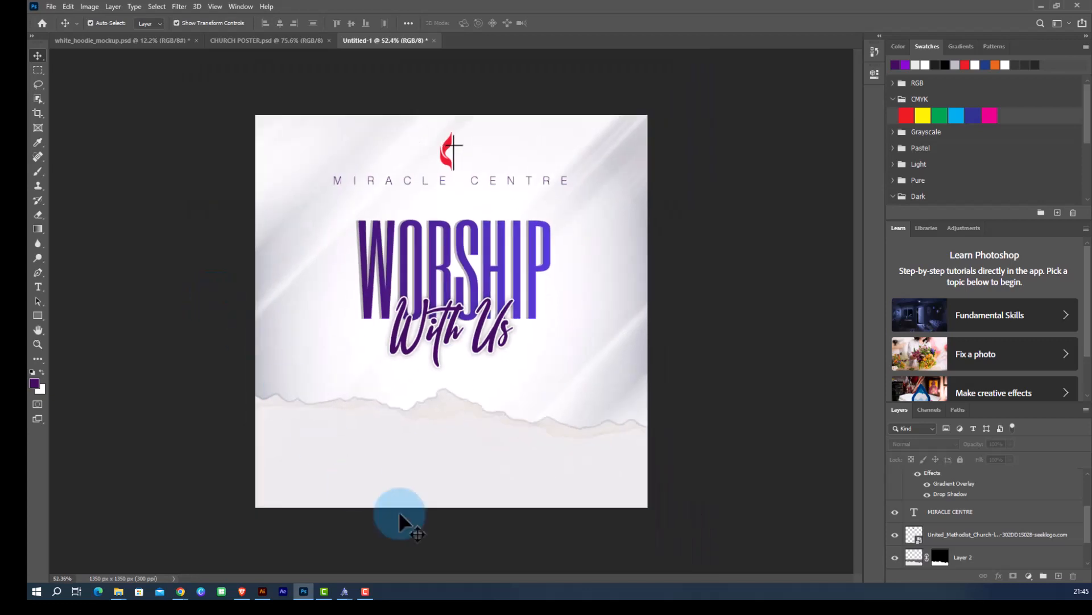
{"action": "scroll", "coordinate": [437, 495], "scroll_direction": "up", "scroll_amount": 1}
{"action": "left_click", "coordinate": [38, 315]}
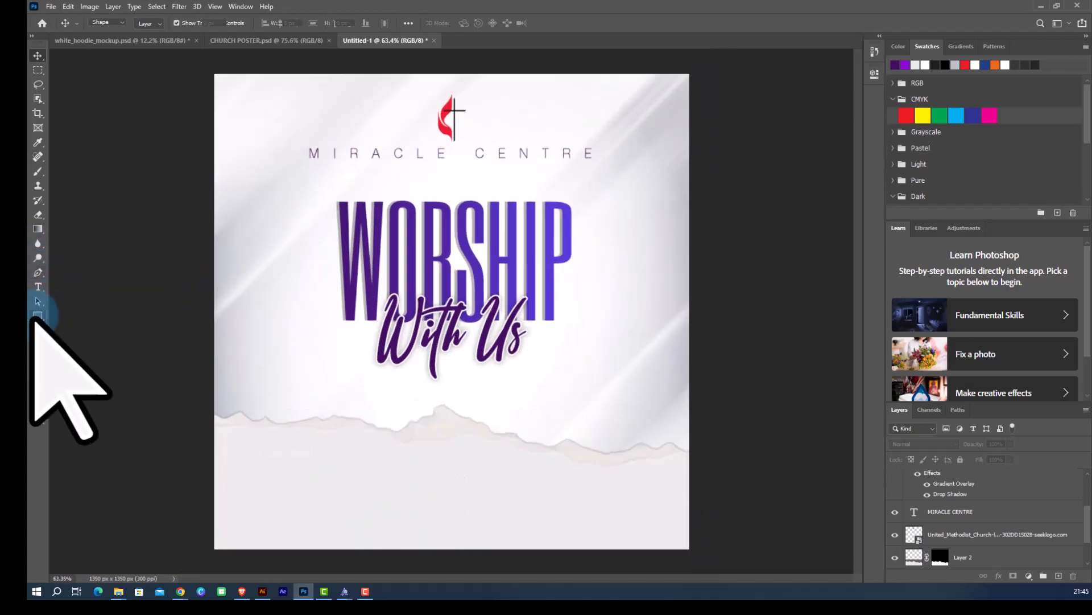
{"action": "scroll", "coordinate": [374, 541], "scroll_direction": "up", "scroll_amount": 1}
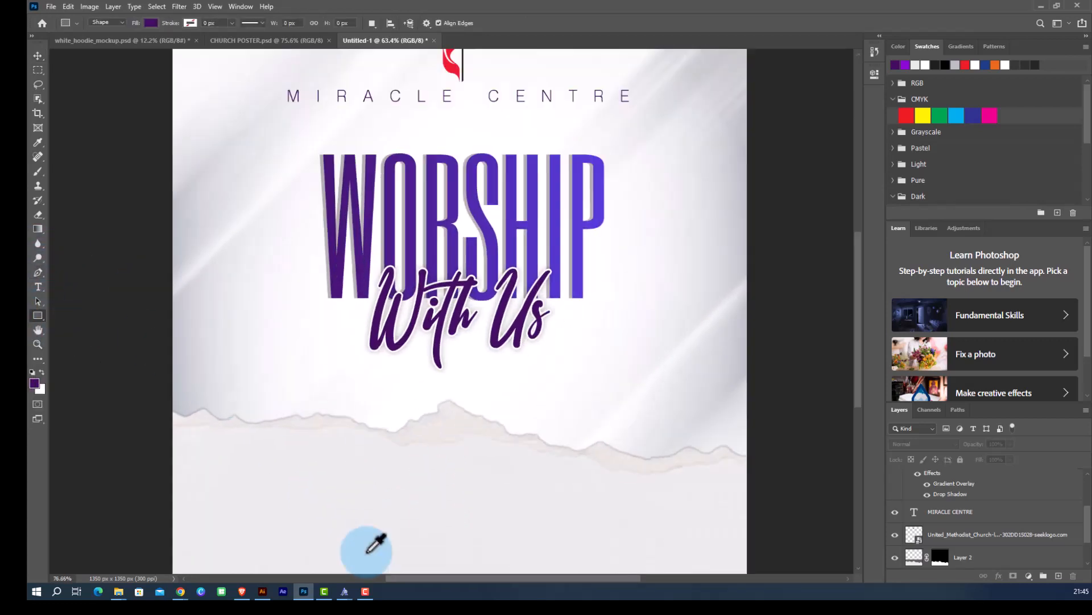
{"action": "scroll", "coordinate": [391, 501], "scroll_direction": "down", "scroll_amount": 2}
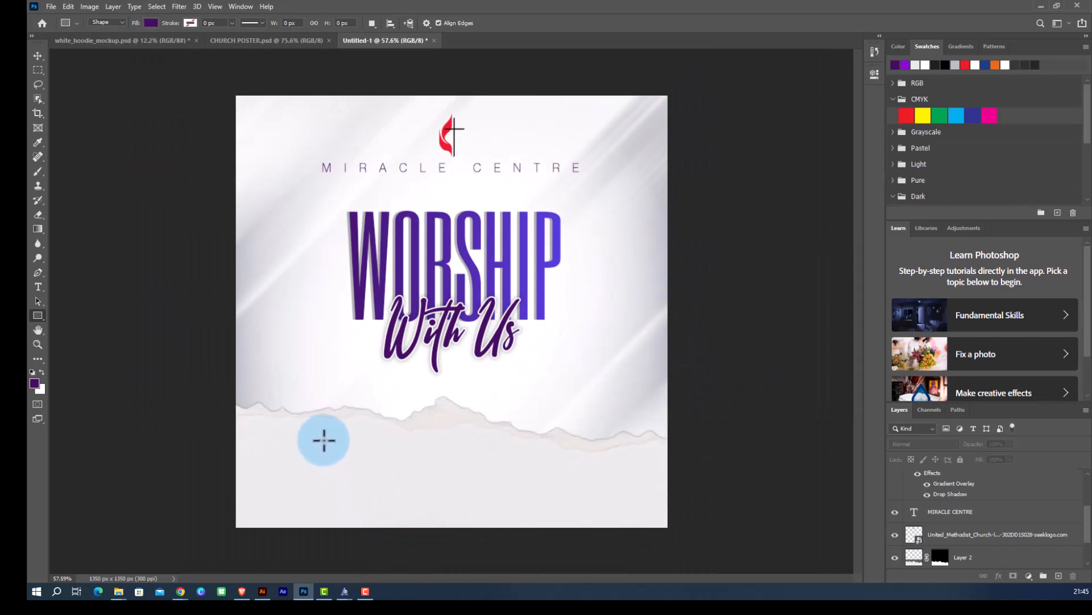
{"action": "left_click_drag", "start_coordinate": [322, 438], "coordinate": [323, 528]}
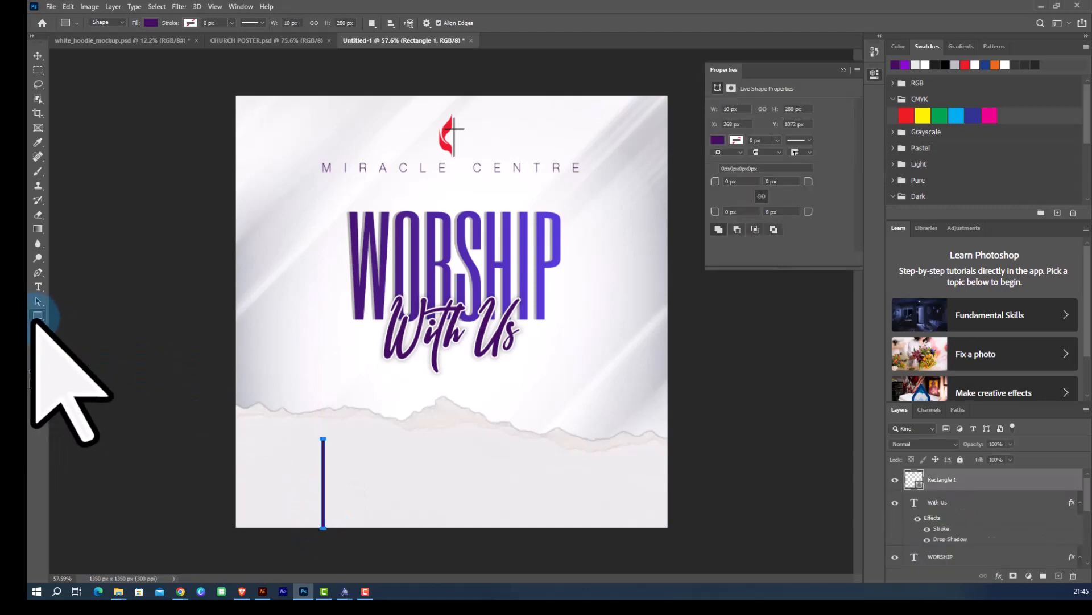
{"action": "left_click", "coordinate": [39, 56]}
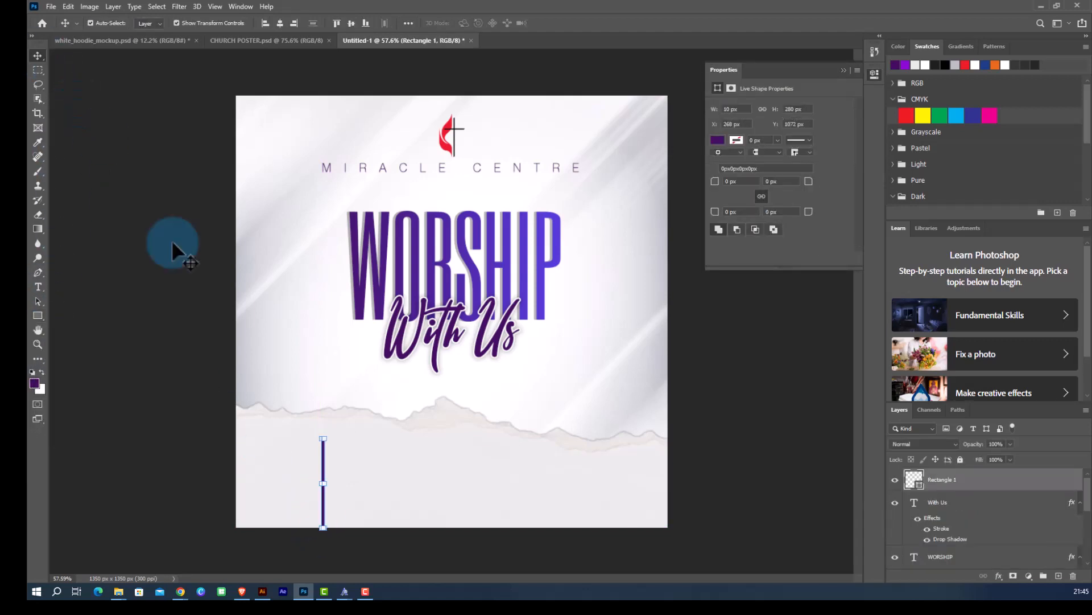
Move the thin vertical bar to the right, toward the middle of the lower area.
{"action": "scroll", "coordinate": [407, 581], "scroll_direction": "up", "scroll_amount": 1}
{"action": "scroll", "coordinate": [392, 564], "scroll_direction": "up", "scroll_amount": 3}
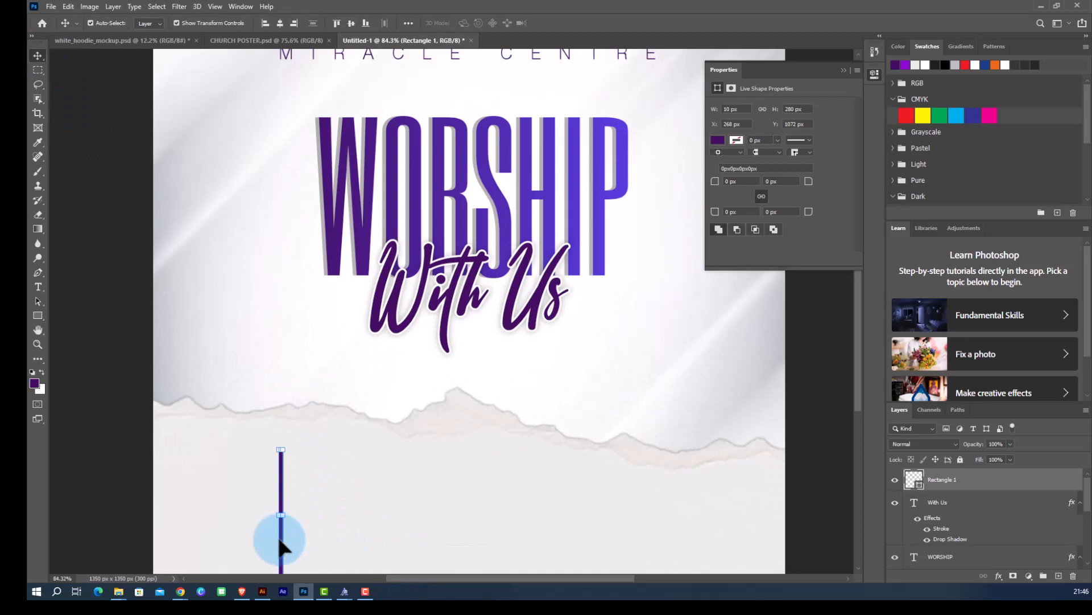
{"action": "left_click_drag", "start_coordinate": [280, 547], "coordinate": [384, 543]}
Duplicate the vertical bar and place the copy about 325 px to its right.
{"action": "scroll", "coordinate": [354, 495], "scroll_direction": "down", "scroll_amount": 3}
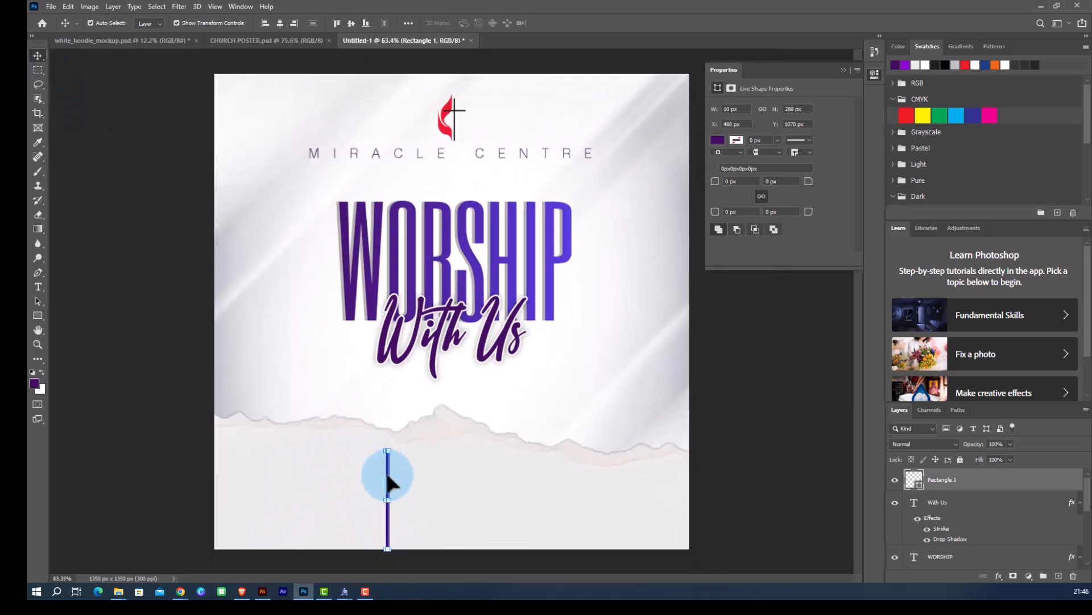
{"action": "left_click_drag", "start_coordinate": [387, 474], "coordinate": [391, 544]}
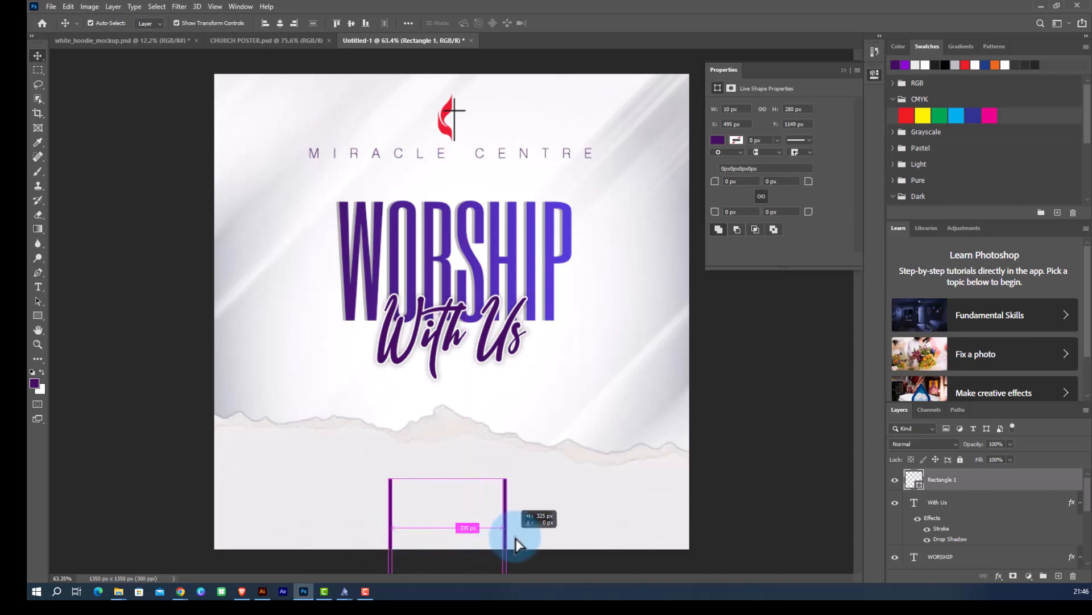
{"action": "left_click_drag", "start_coordinate": [524, 538], "coordinate": [525, 539]}
{"action": "left_click", "coordinate": [354, 467]}
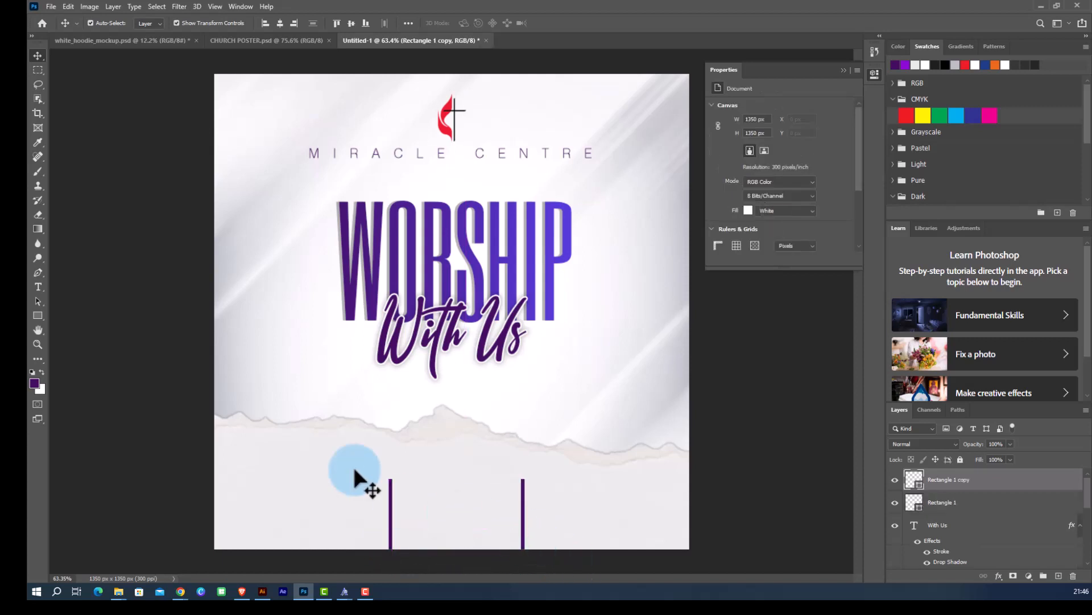
Select both vertical bars together and shift them slightly left to center the pair.
{"action": "scroll", "coordinate": [414, 476], "scroll_direction": "up", "scroll_amount": 1}
{"action": "left_click", "coordinate": [528, 521]}
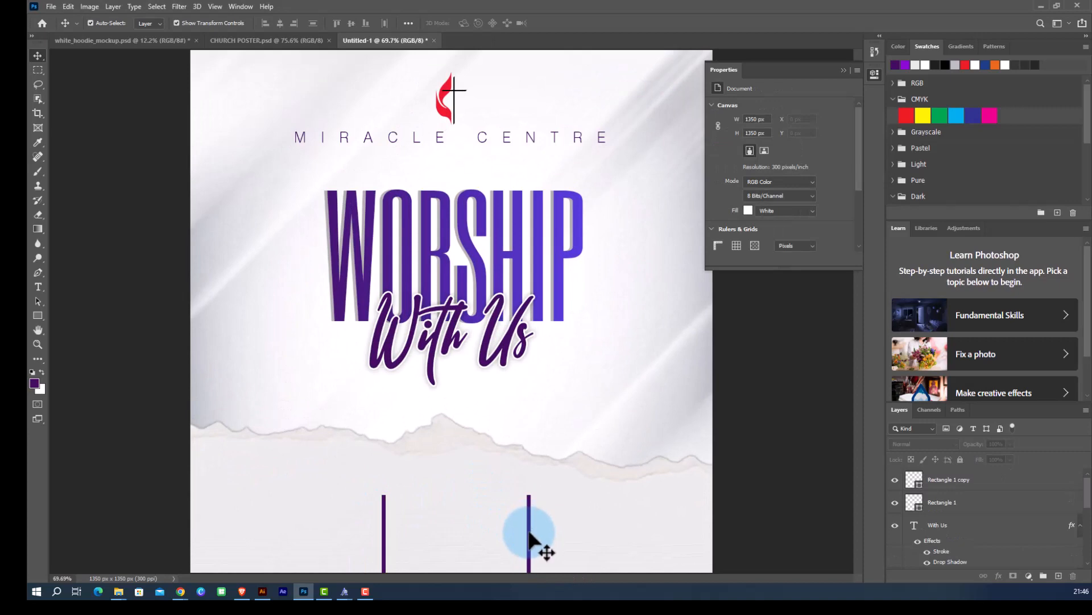
{"action": "left_click", "coordinate": [383, 538], "text": "shift"}
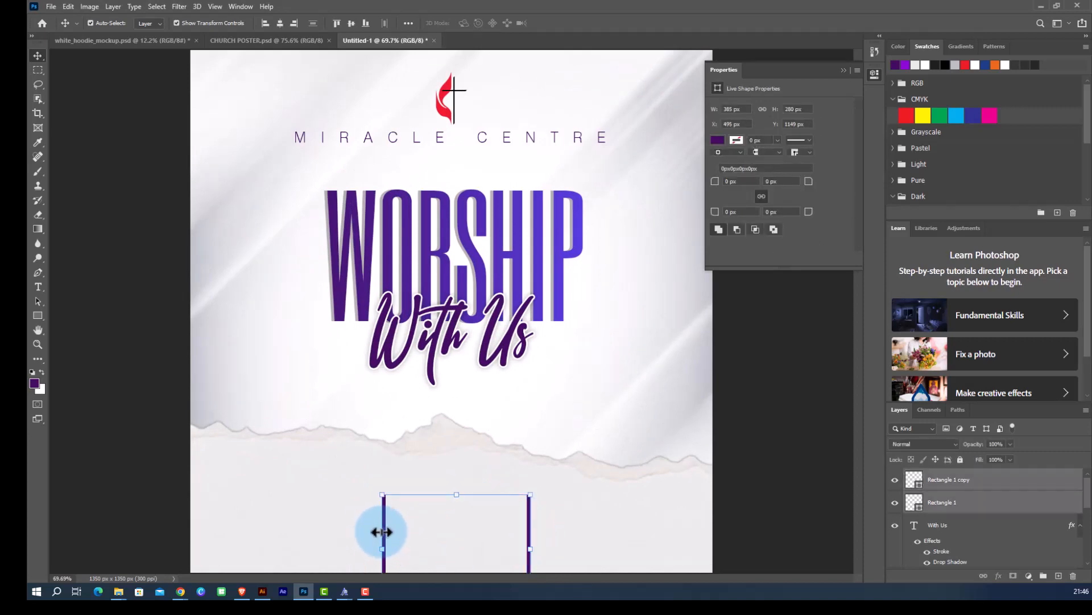
{"action": "left_click_drag", "start_coordinate": [382, 533], "coordinate": [382, 533]}
{"action": "scroll", "coordinate": [434, 428], "scroll_direction": "down", "scroll_amount": 4}
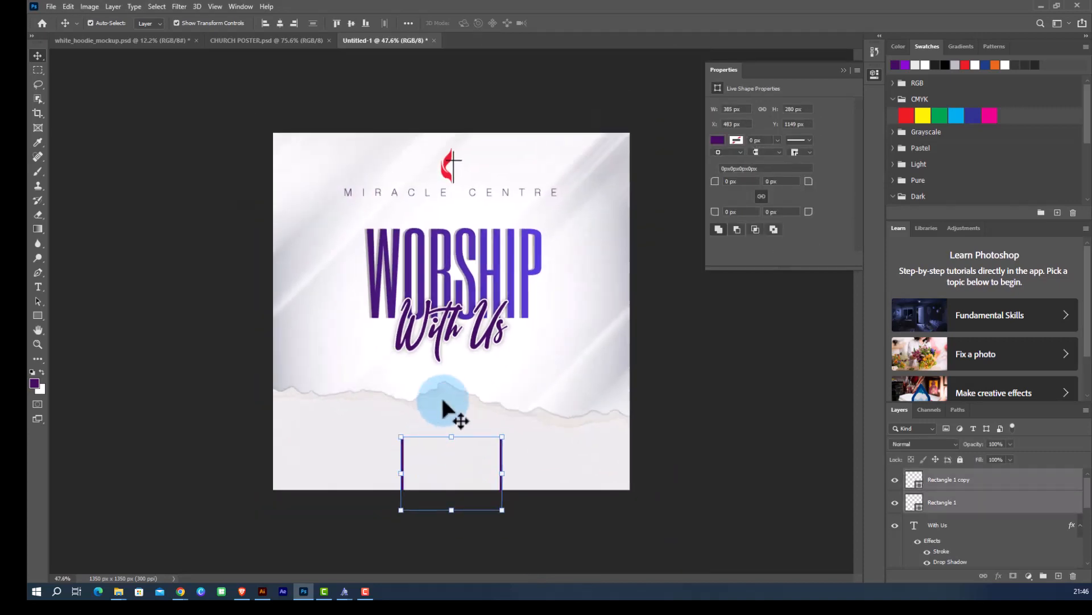
{"action": "left_click", "coordinate": [589, 514]}
{"action": "scroll", "coordinate": [477, 479], "scroll_direction": "up", "scroll_amount": 3}
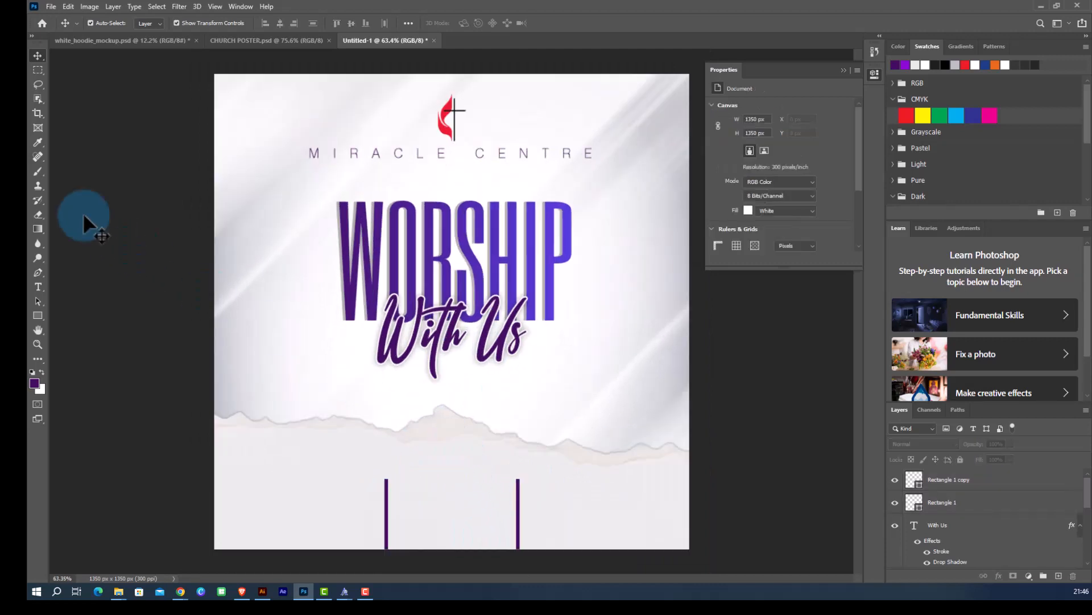
Add the text TIME between the two vertical bars.
{"action": "key", "text": "t"}
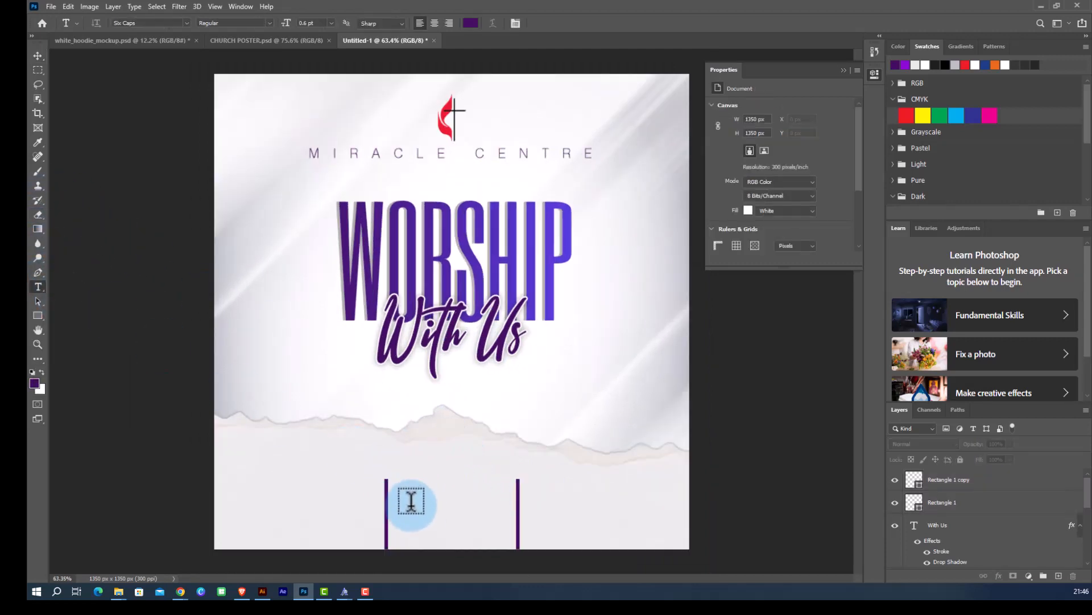
{"action": "left_click", "coordinate": [411, 505]}
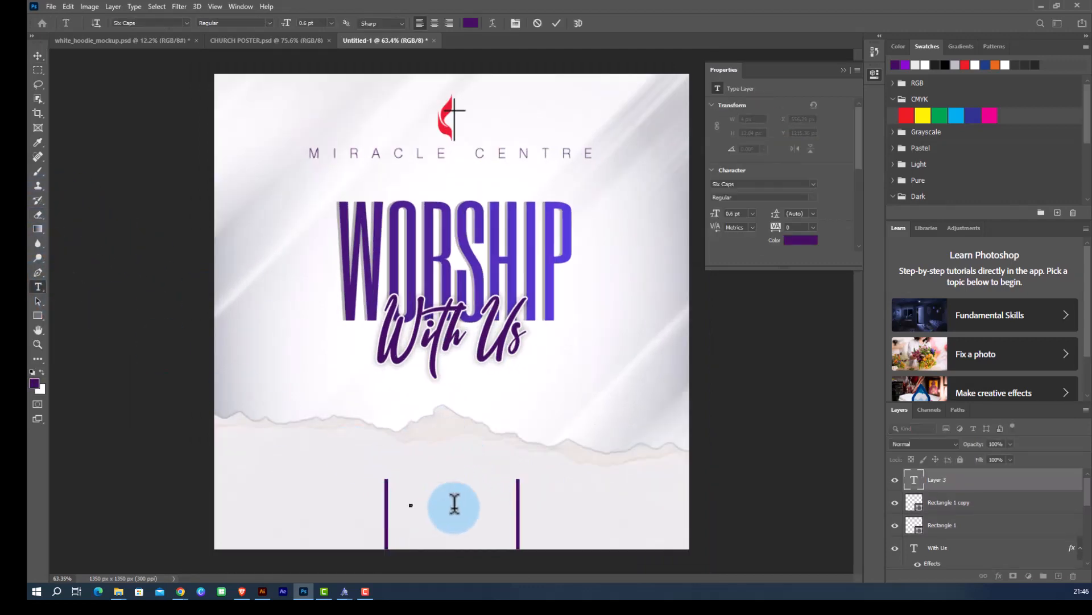
{"action": "type", "text": "TIME"}
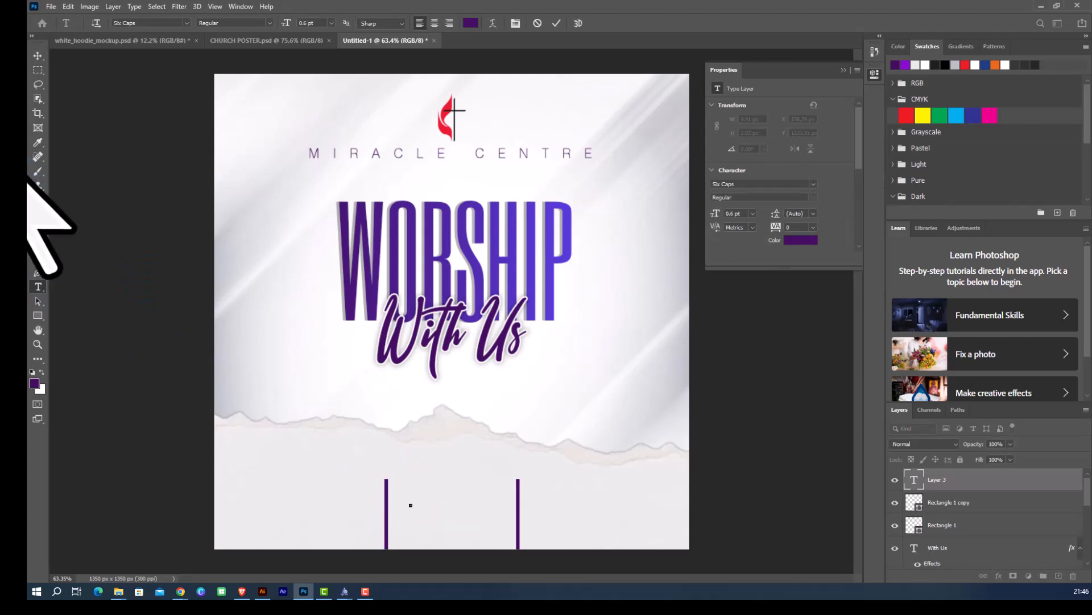
{"action": "left_click", "coordinate": [37, 56]}
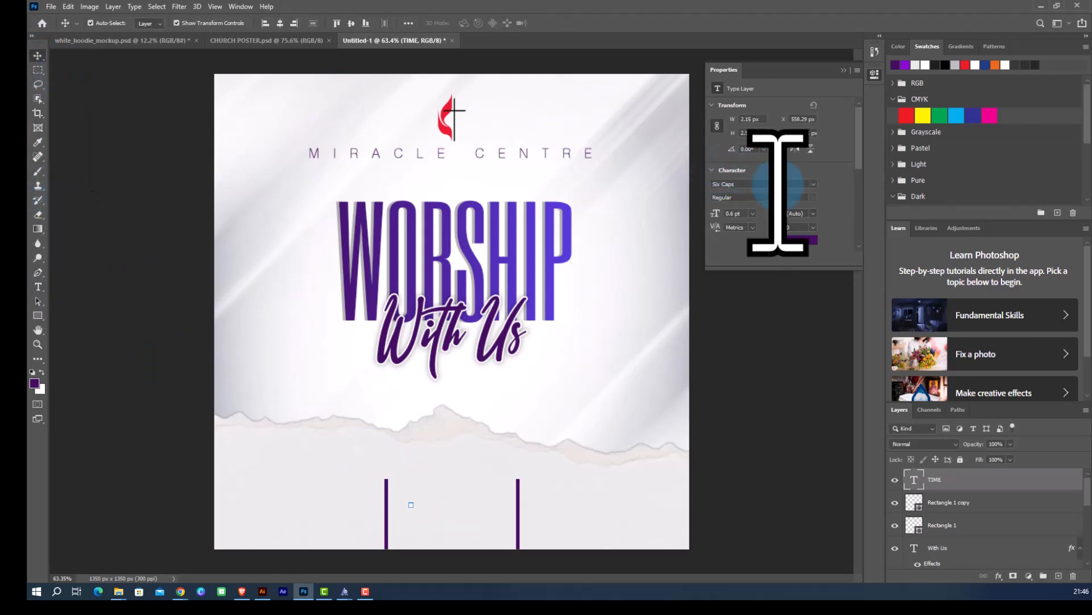
Set the TIME text font to Montserrat Regular at 18 pt.
{"action": "left_click", "coordinate": [814, 184]}
{"action": "type", "text": "MONT"}
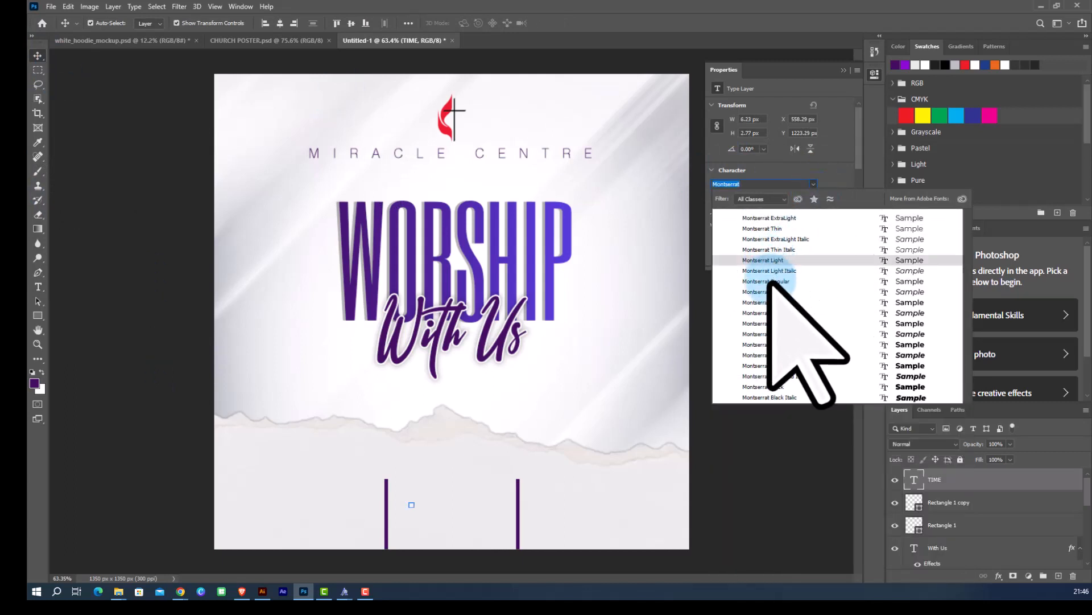
{"action": "left_click", "coordinate": [769, 281]}
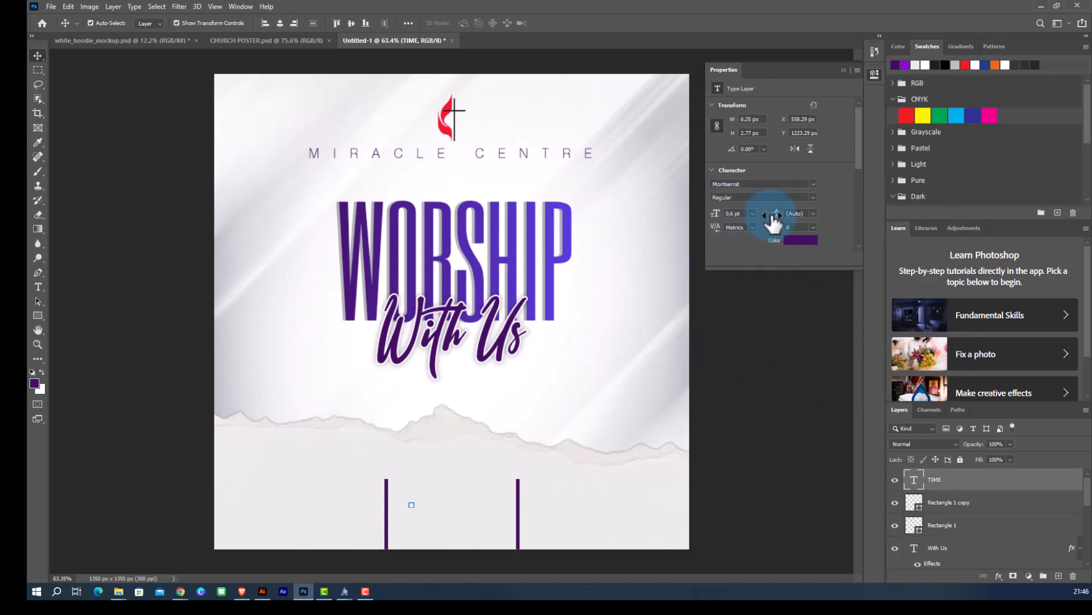
{"action": "left_click", "coordinate": [753, 213]}
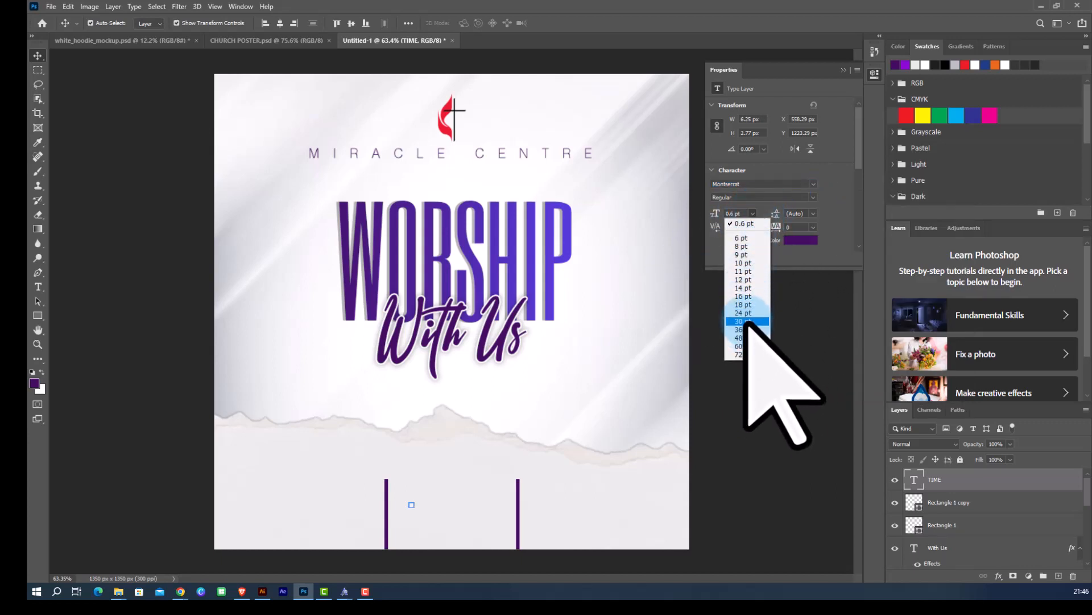
{"action": "left_click", "coordinate": [743, 321]}
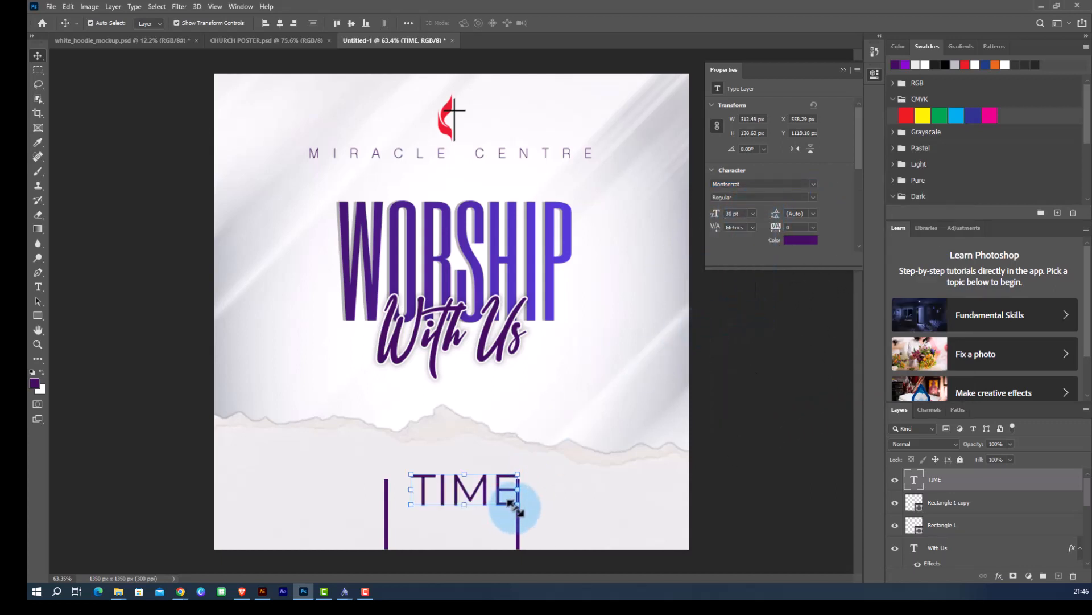
{"action": "left_click", "coordinate": [753, 213]}
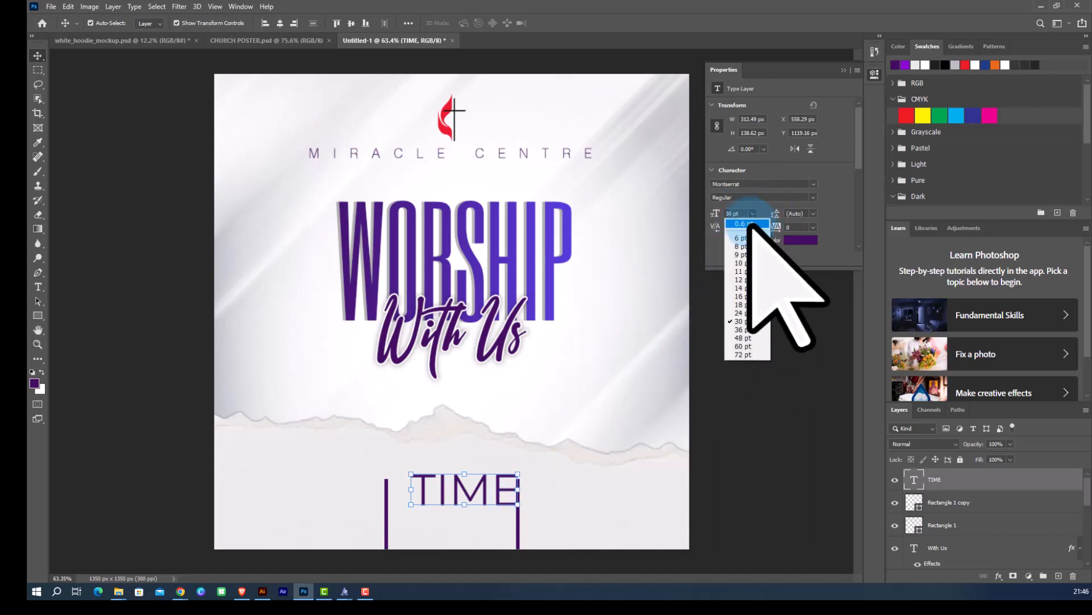
{"action": "left_click", "coordinate": [740, 304]}
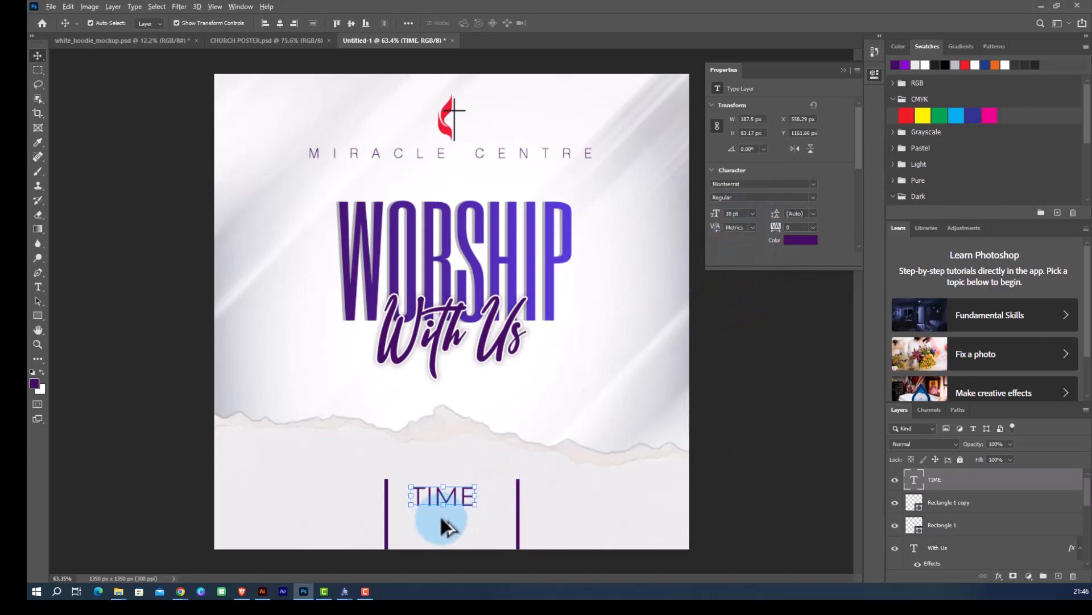
Move the TIME text slightly right to center it between the bars.
{"action": "scroll", "coordinate": [441, 518], "scroll_direction": "up", "scroll_amount": 1}
{"action": "scroll", "coordinate": [455, 514], "scroll_direction": "down", "scroll_amount": 2}
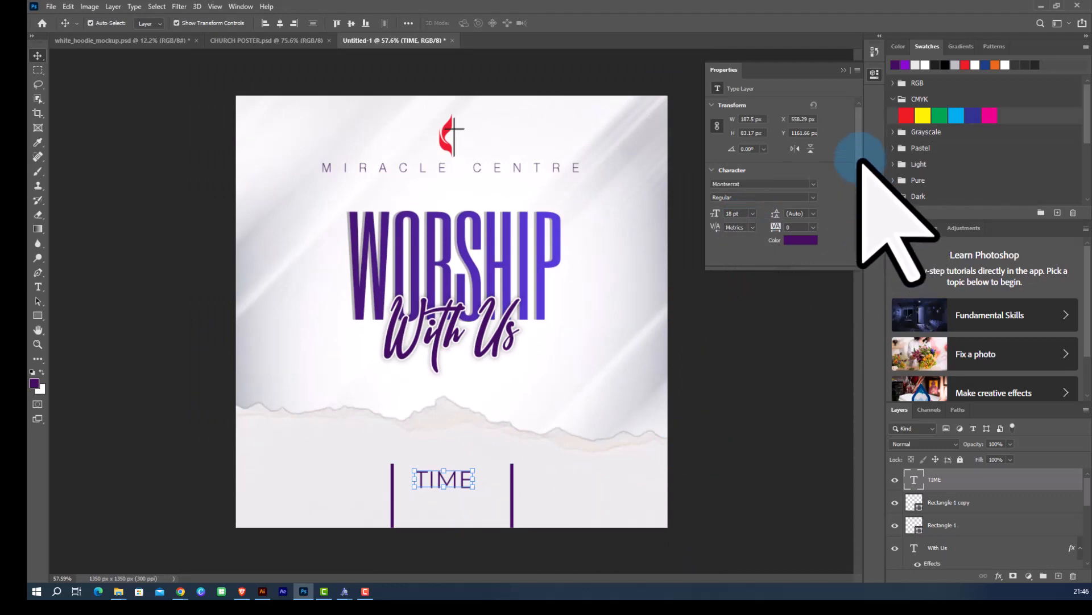
{"action": "scroll", "coordinate": [484, 492], "scroll_direction": "down", "scroll_amount": 1}
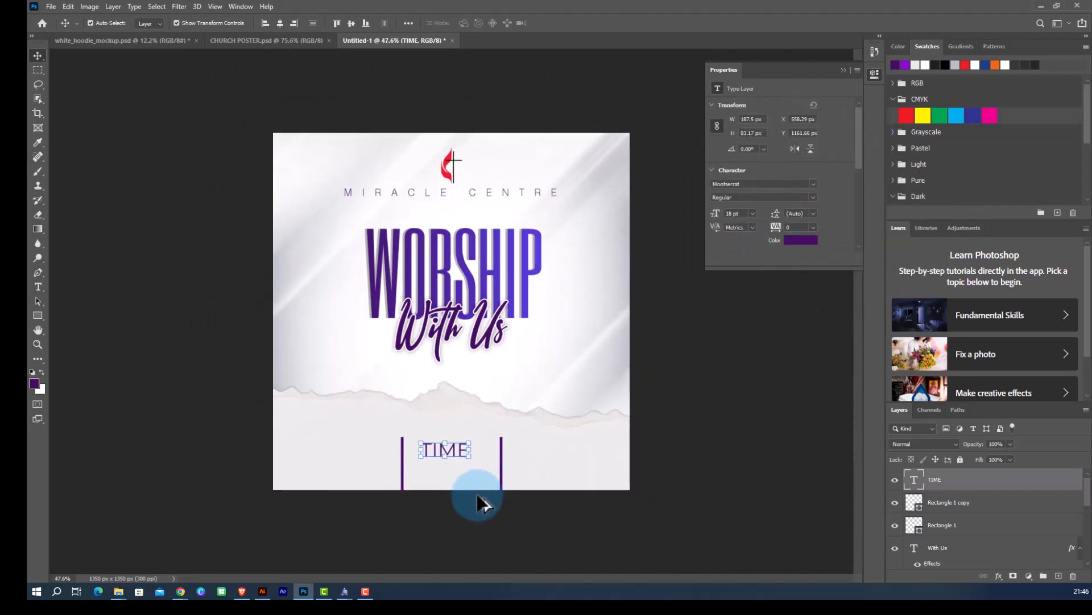
{"action": "scroll", "coordinate": [478, 503], "scroll_direction": "up", "scroll_amount": 5}
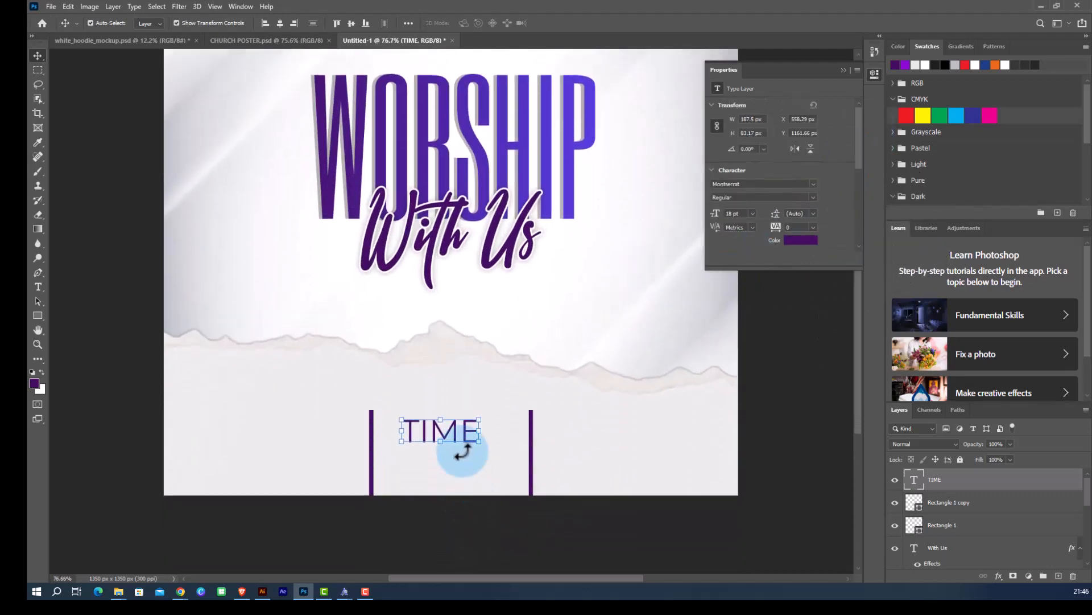
{"action": "scroll", "coordinate": [466, 464], "scroll_direction": "down", "scroll_amount": 2}
{"action": "scroll", "coordinate": [465, 466], "scroll_direction": "up", "scroll_amount": 1}
{"action": "left_click_drag", "start_coordinate": [449, 375], "coordinate": [457, 376]}
{"action": "left_click", "coordinate": [487, 479]}
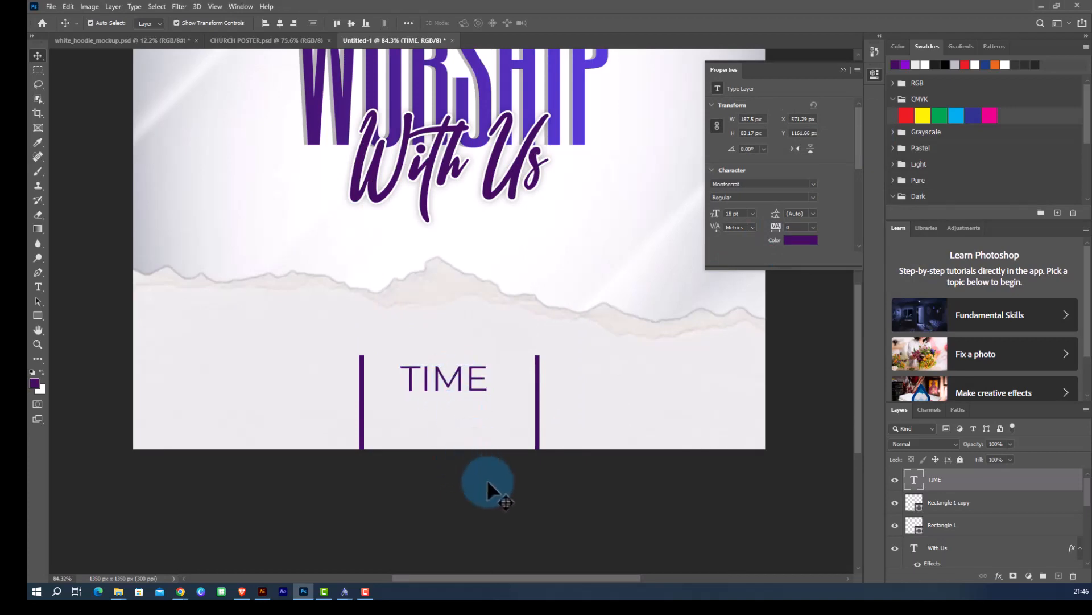
Duplicate the TIME text just below itself and set the copy's font style to Montserrat SemiBold.
{"action": "scroll", "coordinate": [452, 422], "scroll_direction": "up", "scroll_amount": 1}
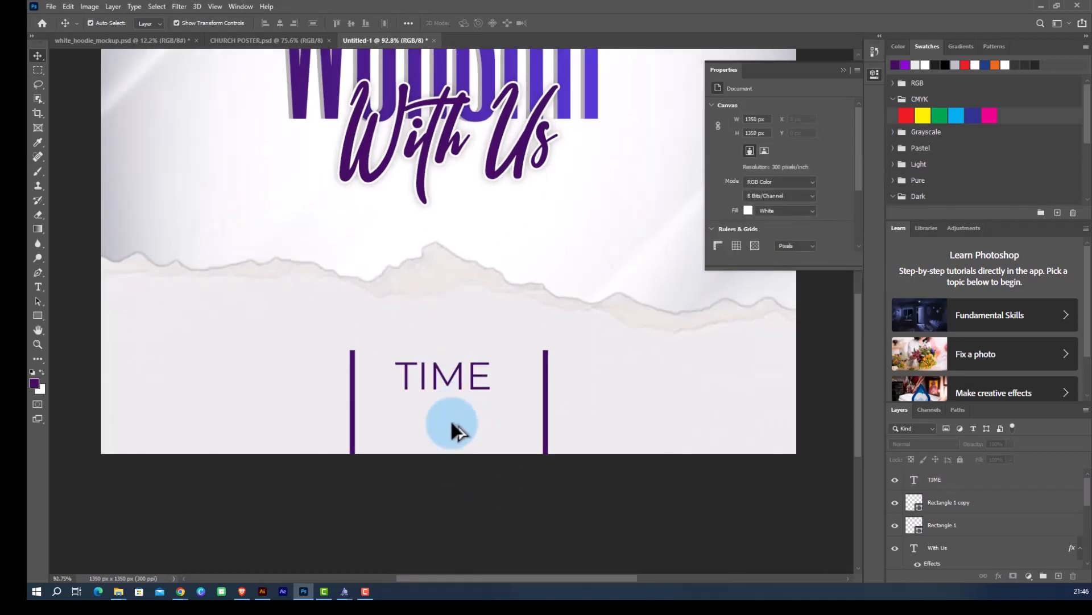
{"action": "left_click", "coordinate": [455, 376]}
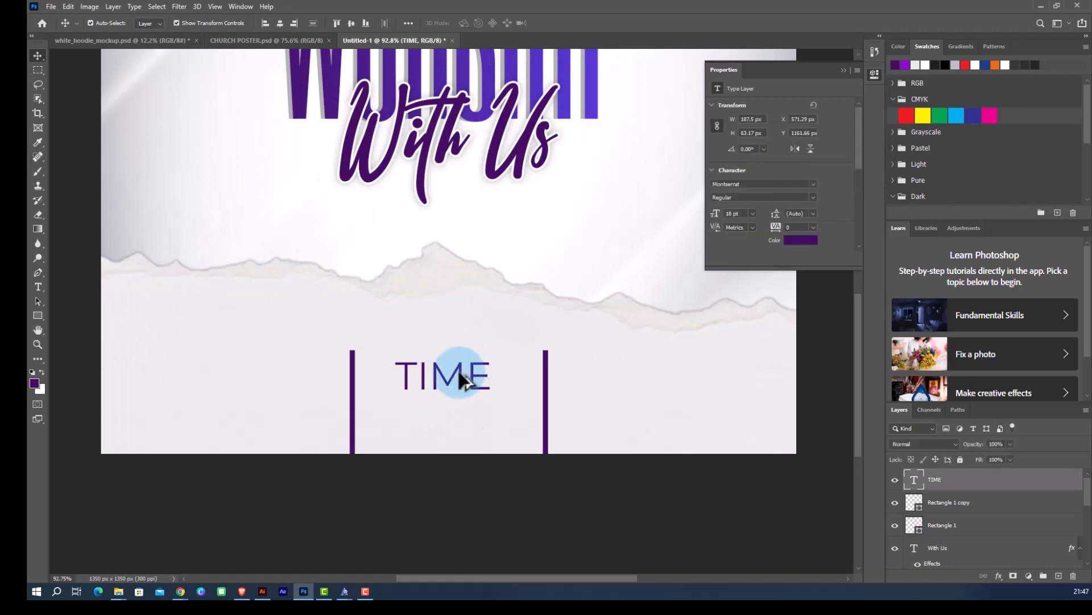
{"action": "left_click_drag", "start_coordinate": [459, 369], "coordinate": [459, 415]}
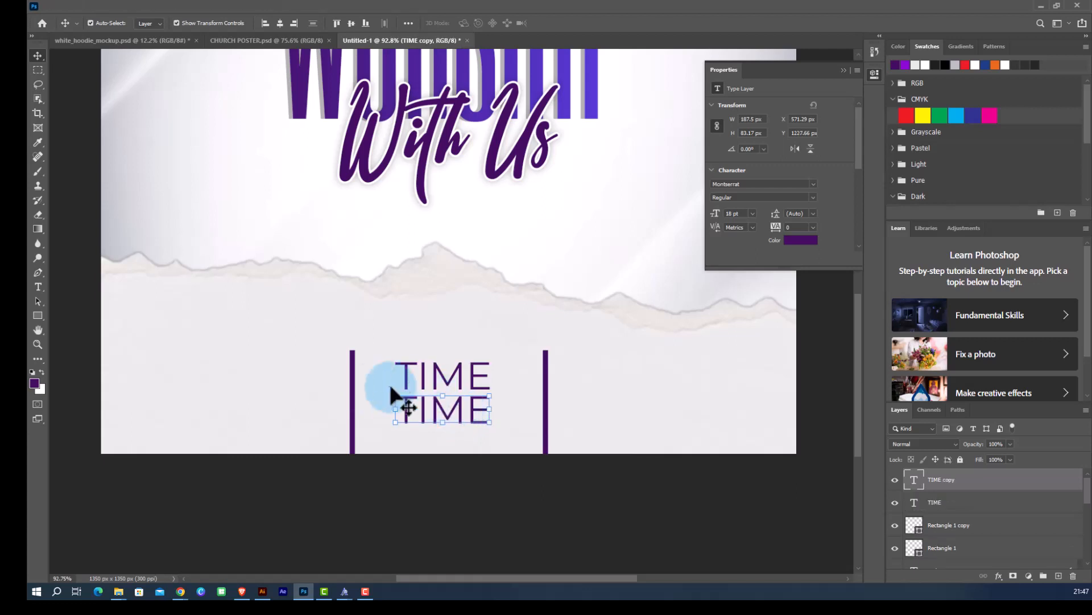
{"action": "left_click", "coordinate": [813, 198]}
{"action": "left_click", "coordinate": [760, 298]}
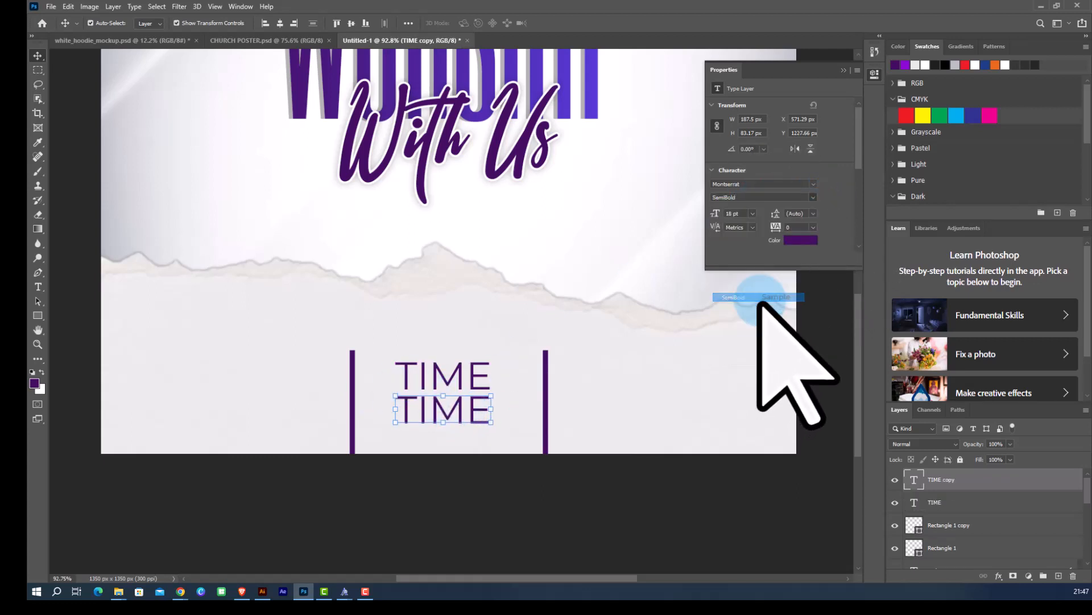
Replace the duplicated text with 8:00AM.
{"action": "double_click", "coordinate": [455, 405]}
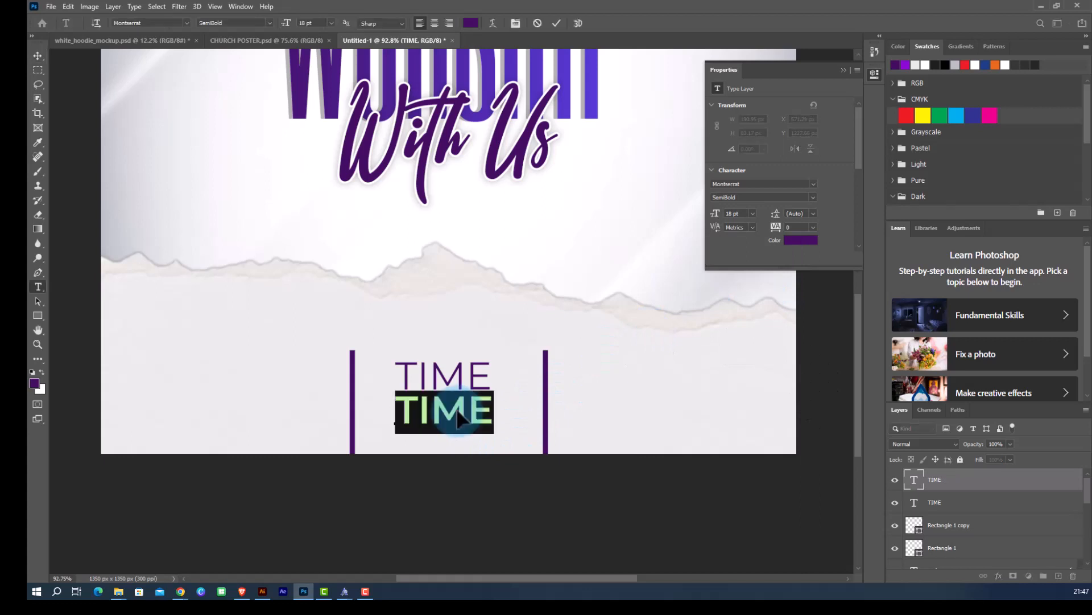
{"action": "type", "text": "8:00AM"}
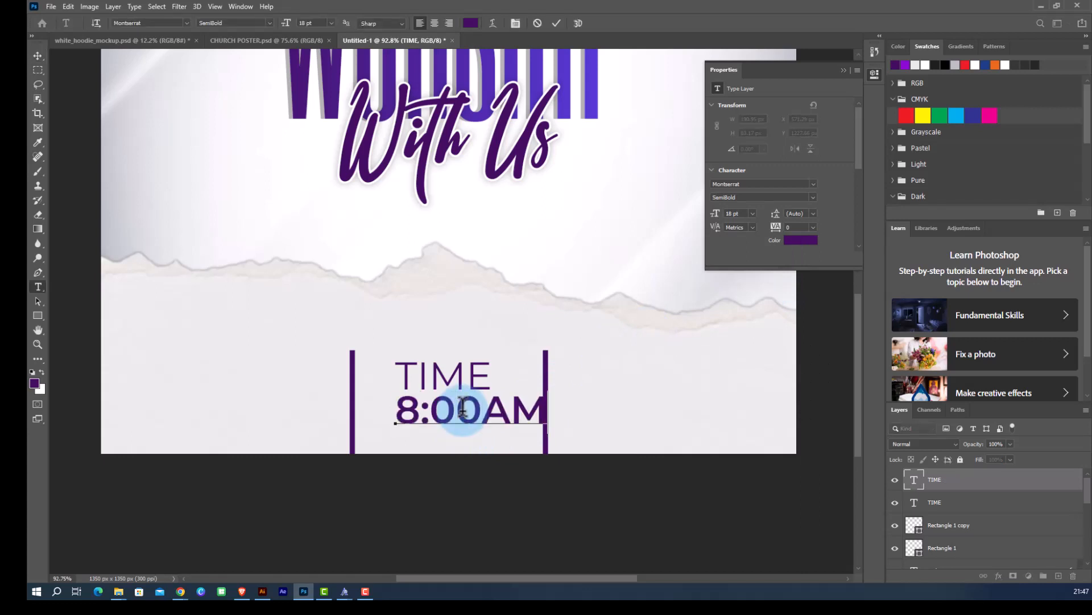
{"action": "left_click", "coordinate": [38, 55]}
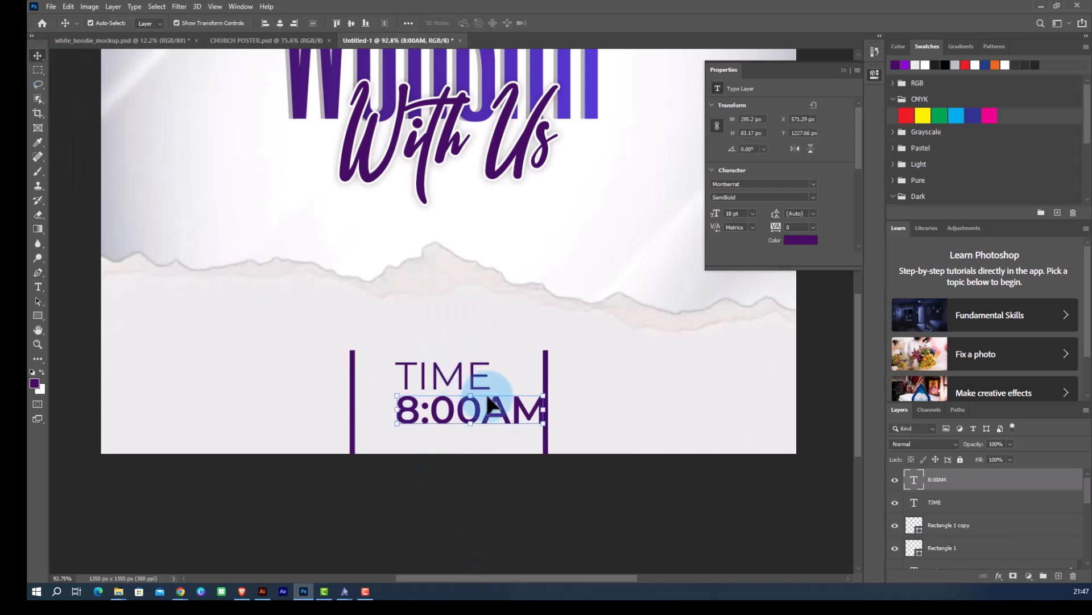
Move the 8:00AM text slightly left to center it under TIME.
{"action": "left_click_drag", "start_coordinate": [490, 405], "coordinate": [478, 418]}
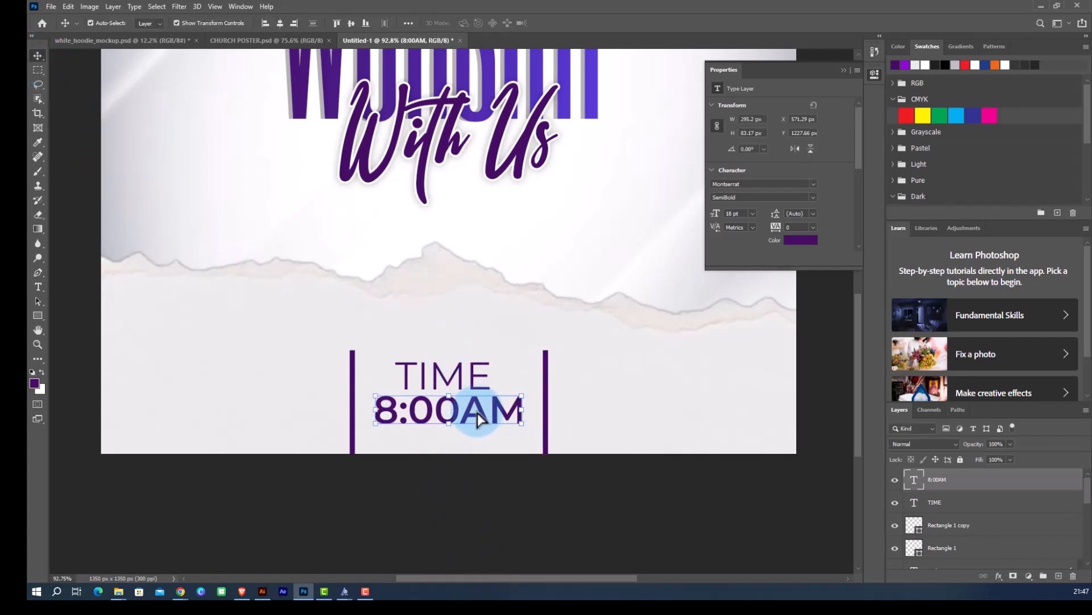
{"action": "left_click", "coordinate": [500, 475]}
Scale the TIME and 8:00AM texts together down to about 64%.
{"action": "scroll", "coordinate": [440, 408], "scroll_direction": "down", "scroll_amount": 5}
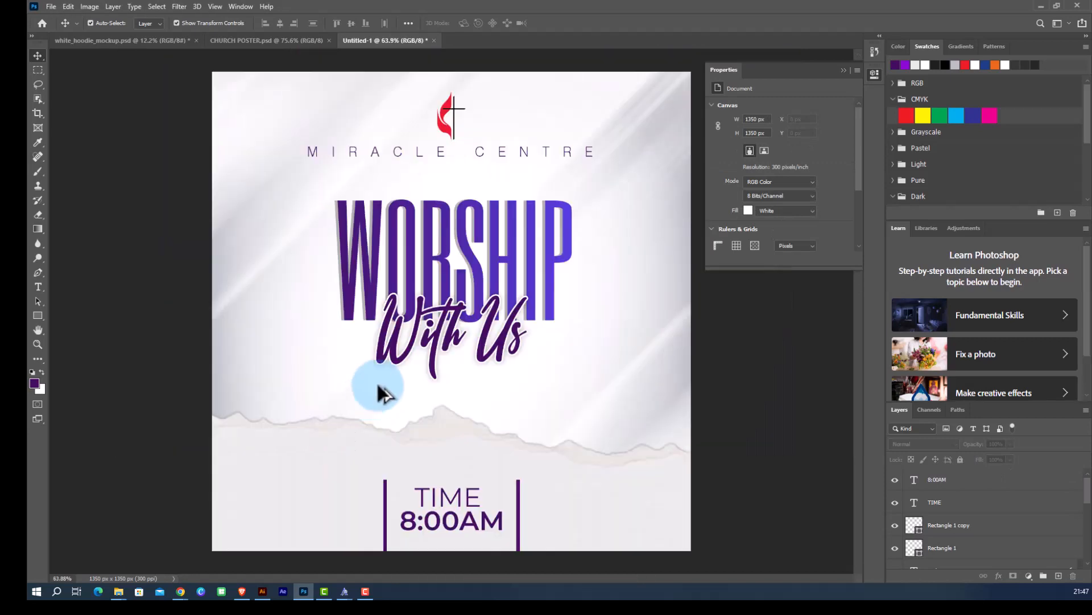
{"action": "scroll", "coordinate": [476, 496], "scroll_direction": "up", "scroll_amount": 4}
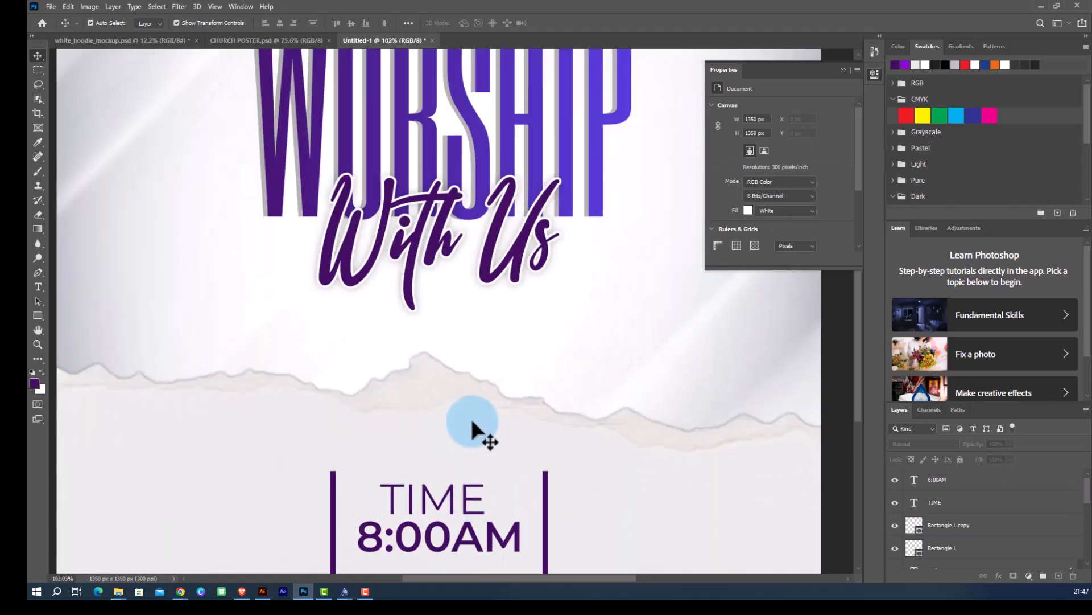
{"action": "scroll", "coordinate": [489, 460], "scroll_direction": "down", "scroll_amount": 4}
{"action": "left_click", "coordinate": [463, 391]}
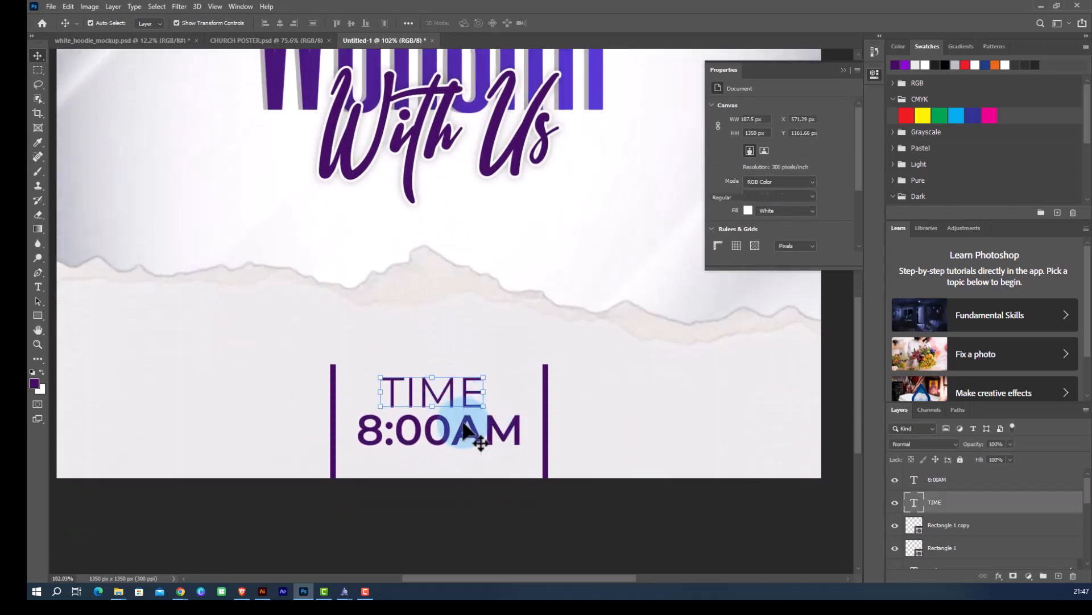
{"action": "left_click", "coordinate": [465, 433], "text": "shift"}
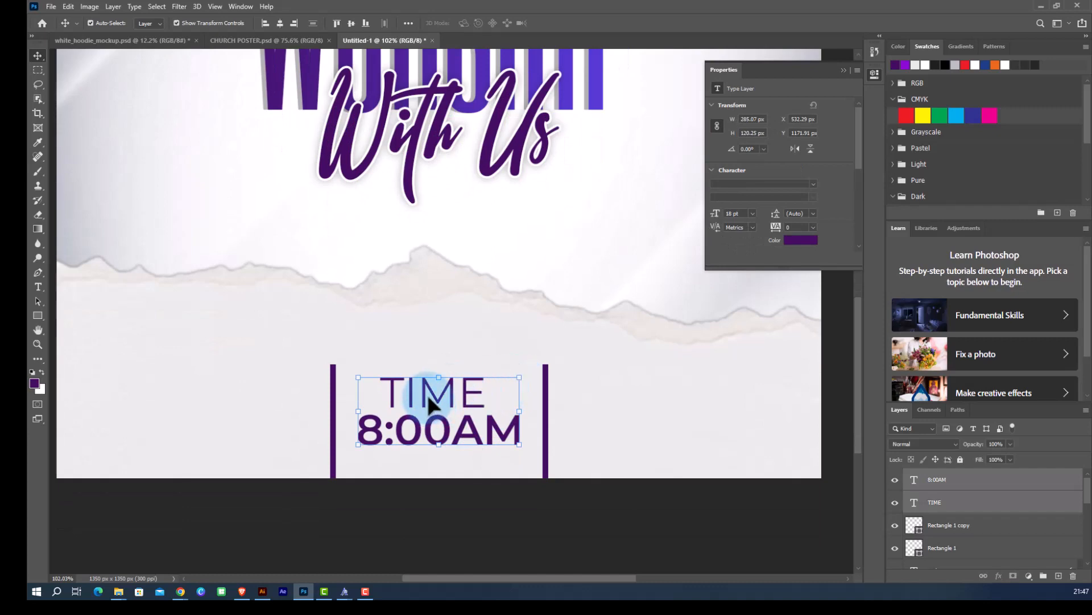
{"action": "left_click_drag", "start_coordinate": [519, 383], "coordinate": [458, 435]}
{"action": "left_click_drag", "start_coordinate": [506, 503], "coordinate": [505, 504]}
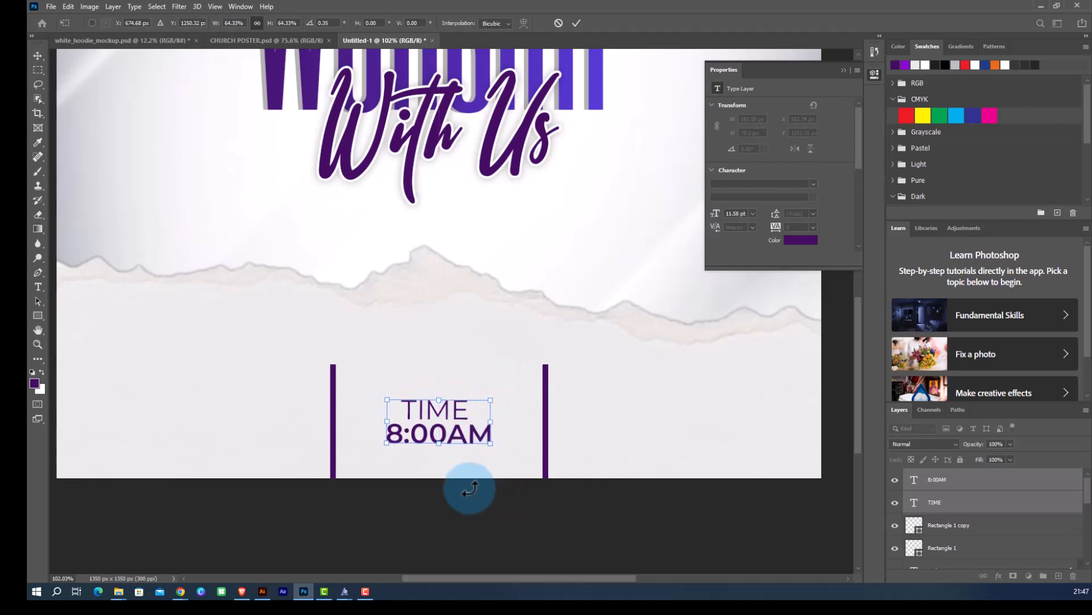
{"action": "left_click", "coordinate": [577, 23]}
Duplicate the TIME and 8:00AM pair into the space left of the first vertical bar.
{"action": "key", "text": "ctrl+0"}
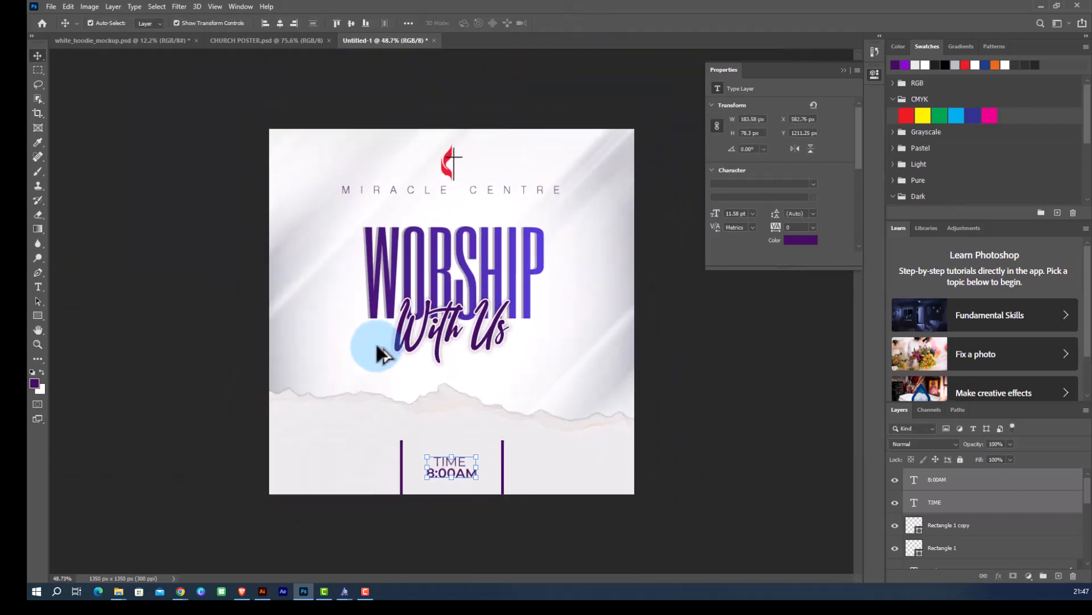
{"action": "left_click", "coordinate": [713, 408]}
{"action": "scroll", "coordinate": [466, 508], "scroll_direction": "up", "scroll_amount": 6}
{"action": "scroll", "coordinate": [467, 455], "scroll_direction": "down", "scroll_amount": 6}
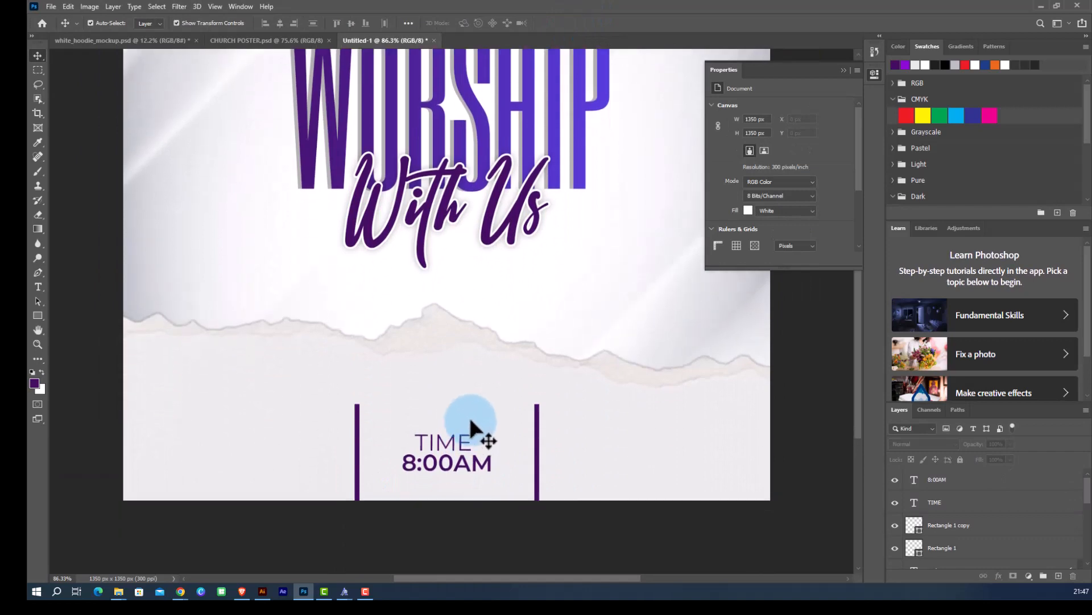
{"action": "scroll", "coordinate": [452, 431], "scroll_direction": "up", "scroll_amount": 3}
{"action": "left_click", "coordinate": [453, 432]}
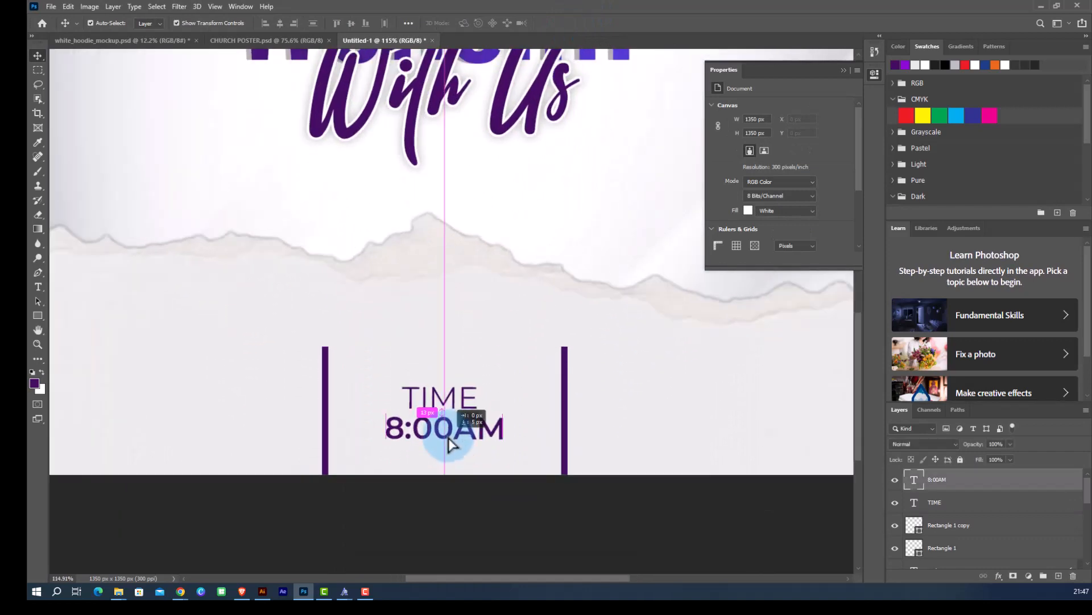
{"action": "left_click", "coordinate": [455, 405], "text": "shift"}
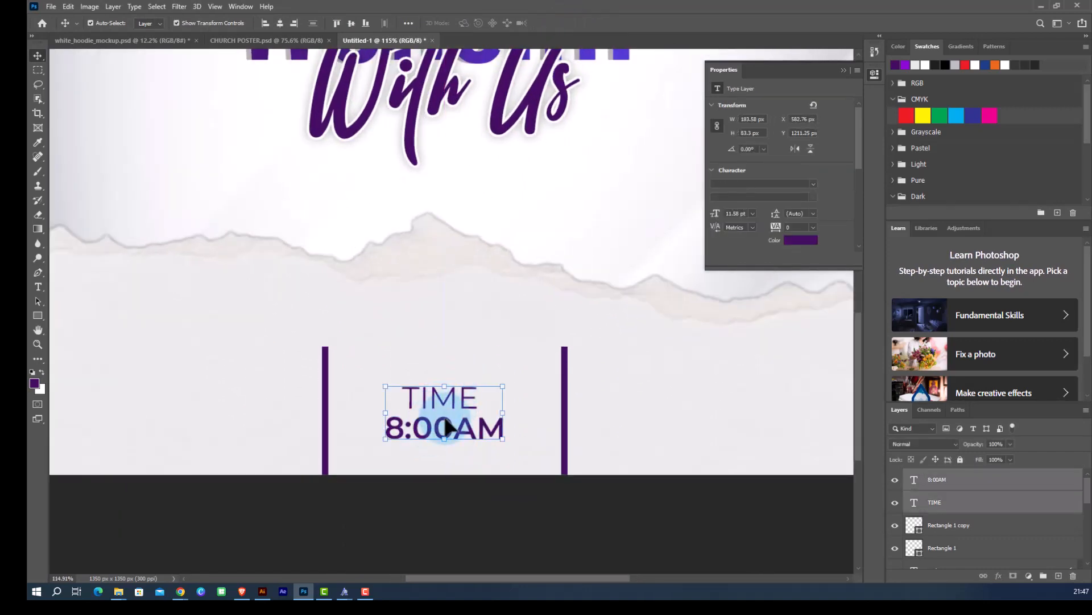
{"action": "left_click_drag", "start_coordinate": [454, 432], "coordinate": [191, 433]}
{"action": "scroll", "coordinate": [436, 357], "scroll_direction": "down", "scroll_amount": 4}
{"action": "left_click", "coordinate": [278, 445]}
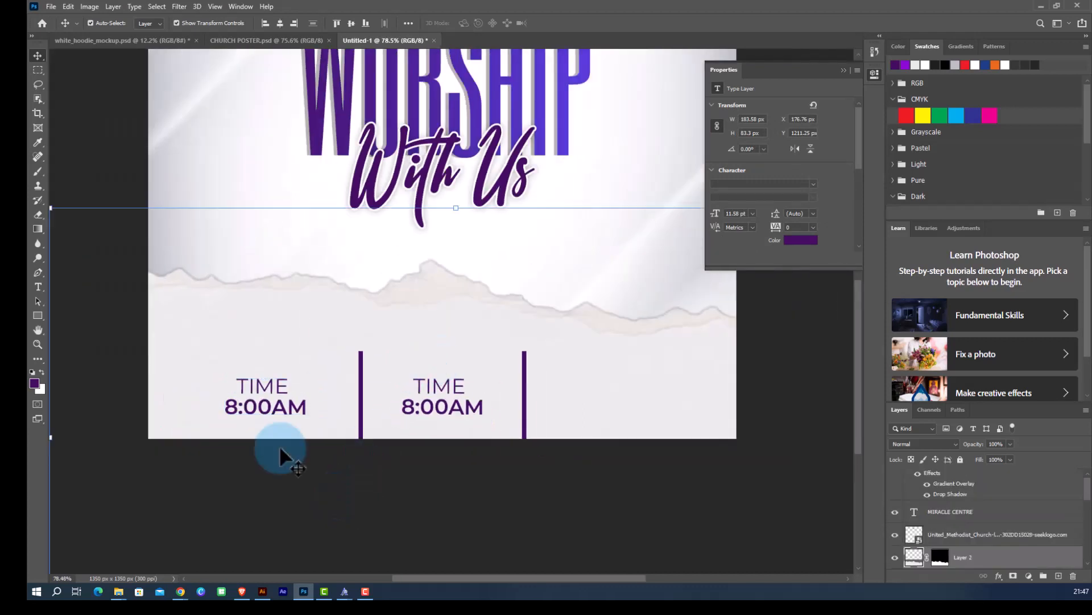
Change the left copy's heading text from TIME to DATE.
{"action": "scroll", "coordinate": [267, 381], "scroll_direction": "up", "scroll_amount": 3}
{"action": "left_click", "coordinate": [271, 393]}
{"action": "double_click", "coordinate": [272, 392]}
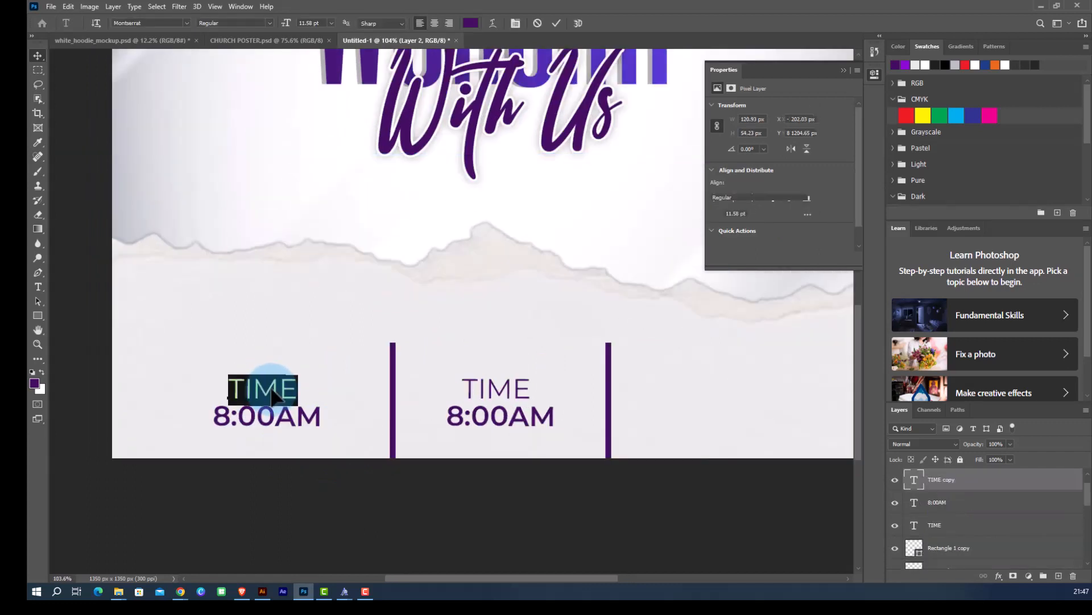
{"action": "left_click", "coordinate": [304, 390]}
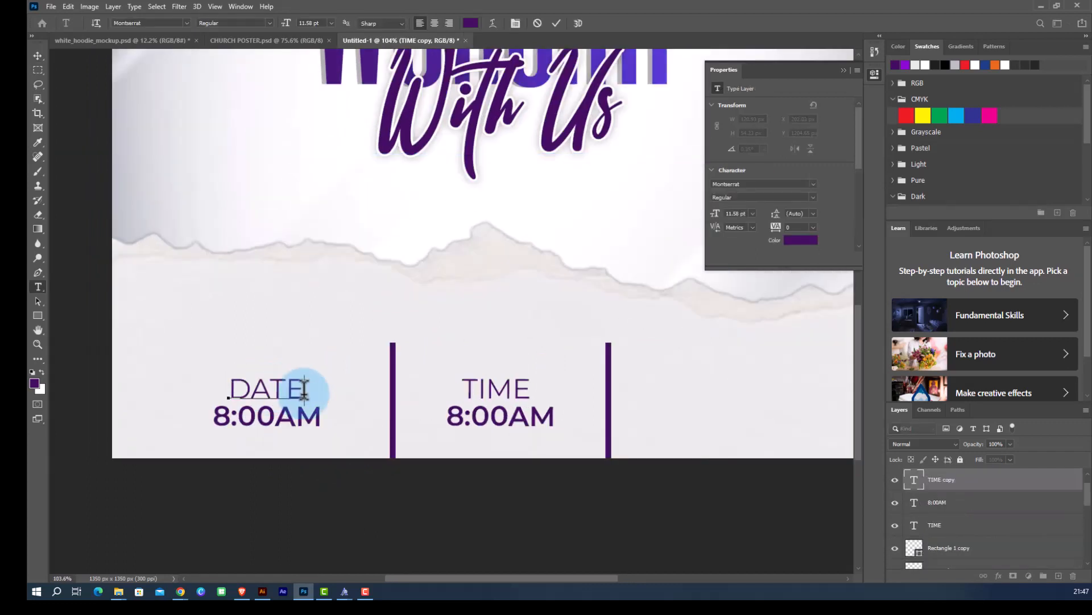
{"action": "left_click", "coordinate": [557, 23]}
{"action": "key", "text": "v"}
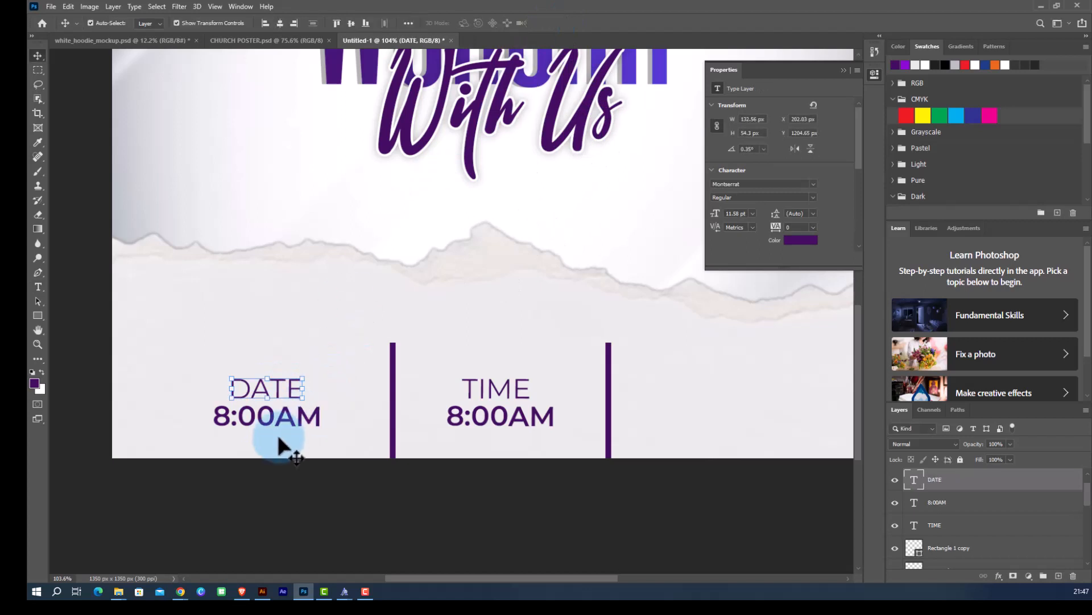
Replace the left copy's time text with 28TH FEB 2024.
{"action": "double_click", "coordinate": [273, 418]}
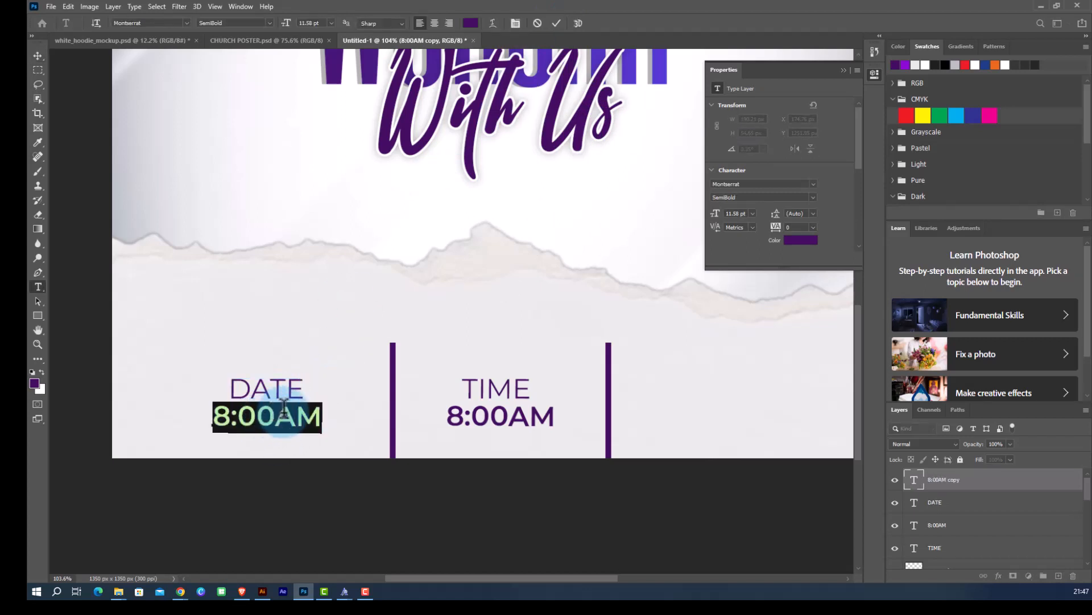
{"action": "type", "text": "28TH FEB"}
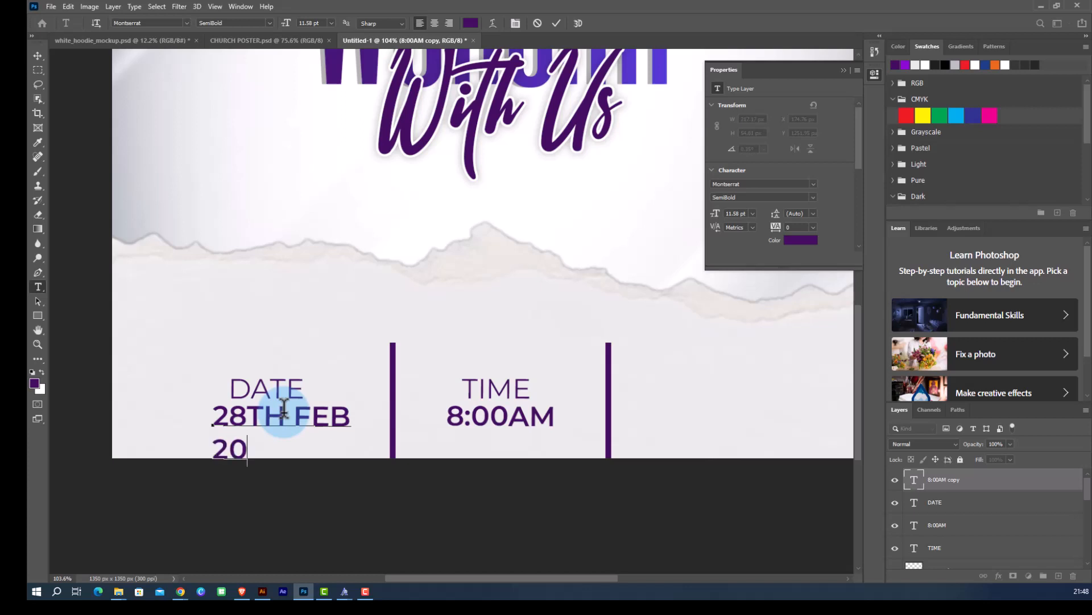
{"action": "left_click", "coordinate": [37, 55]}
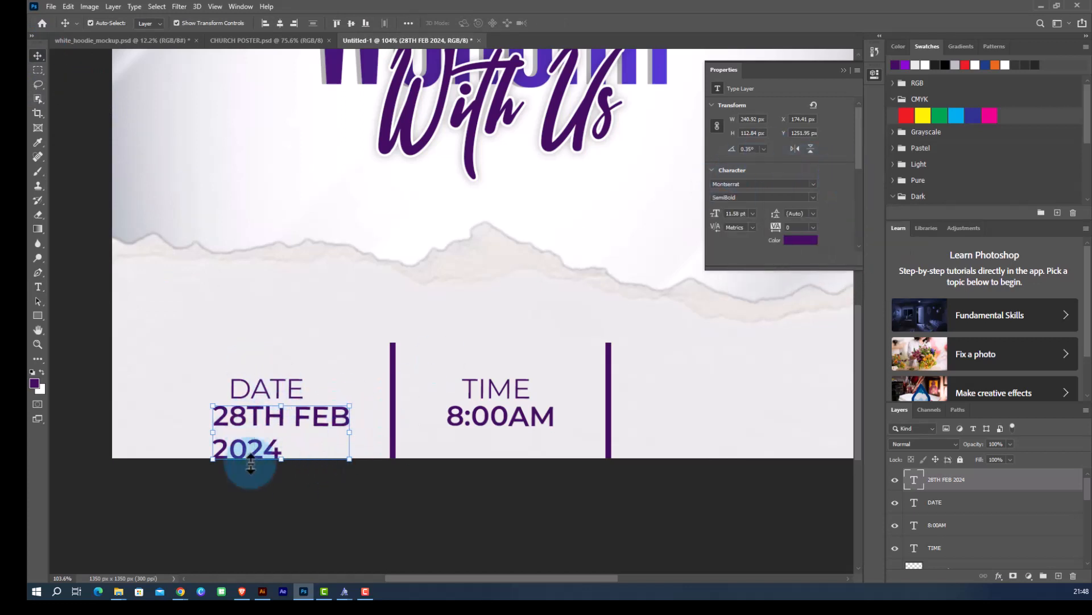
Center-align the date text and move it beneath the DATE heading.
{"action": "scroll", "coordinate": [805, 146], "scroll_direction": "down", "scroll_amount": 2}
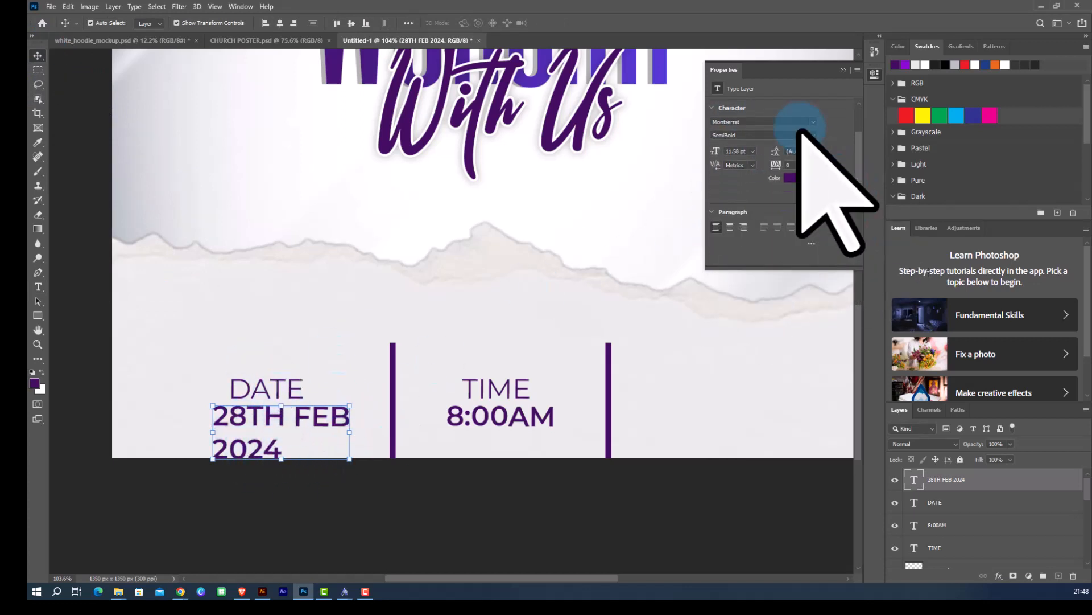
{"action": "left_click", "coordinate": [730, 227]}
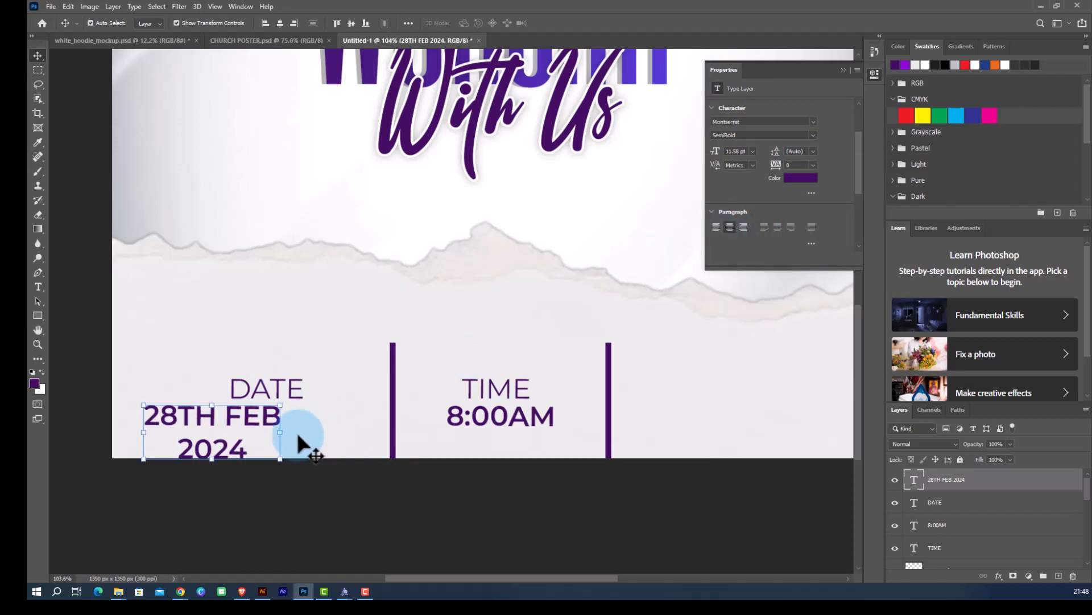
{"action": "left_click_drag", "start_coordinate": [245, 425], "coordinate": [299, 428]}
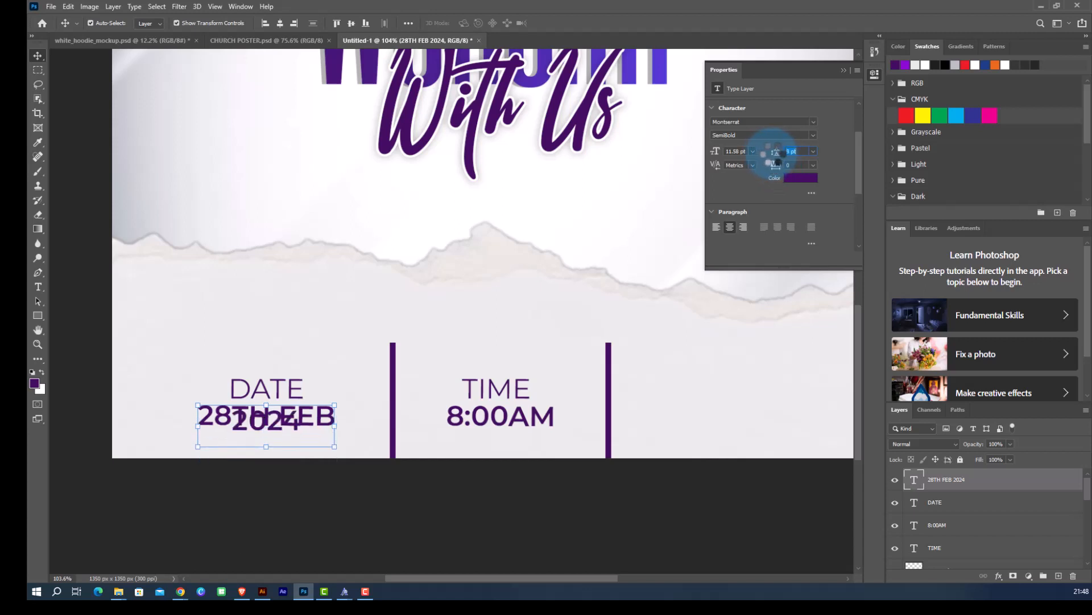
Tighten the line leading of the 28TH FEB 2024 text.
{"action": "left_click_drag", "start_coordinate": [775, 151], "coordinate": [805, 152]}
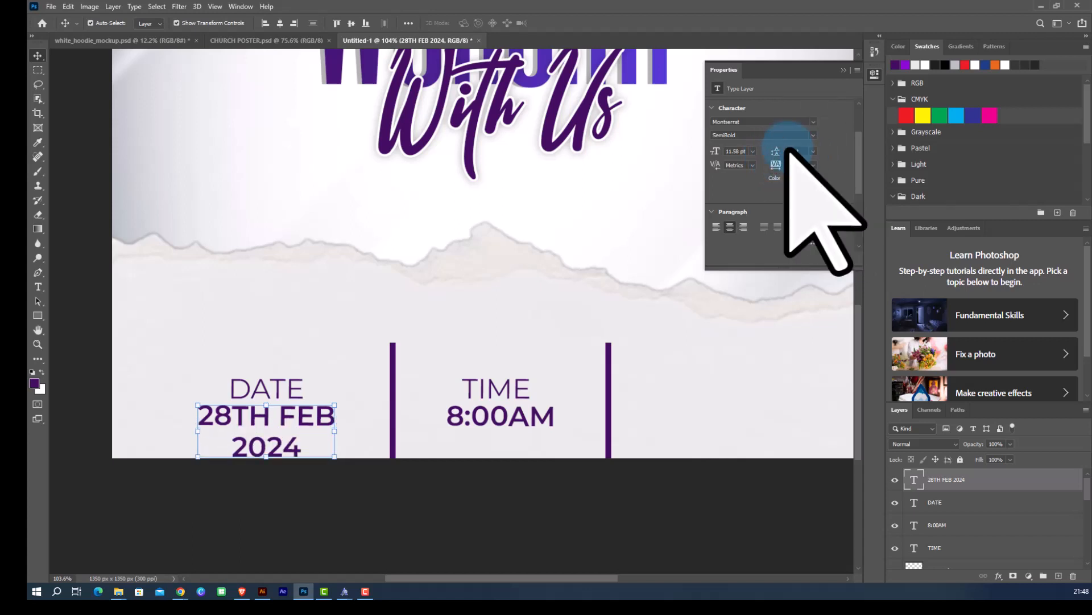
{"action": "left_click", "coordinate": [814, 151]}
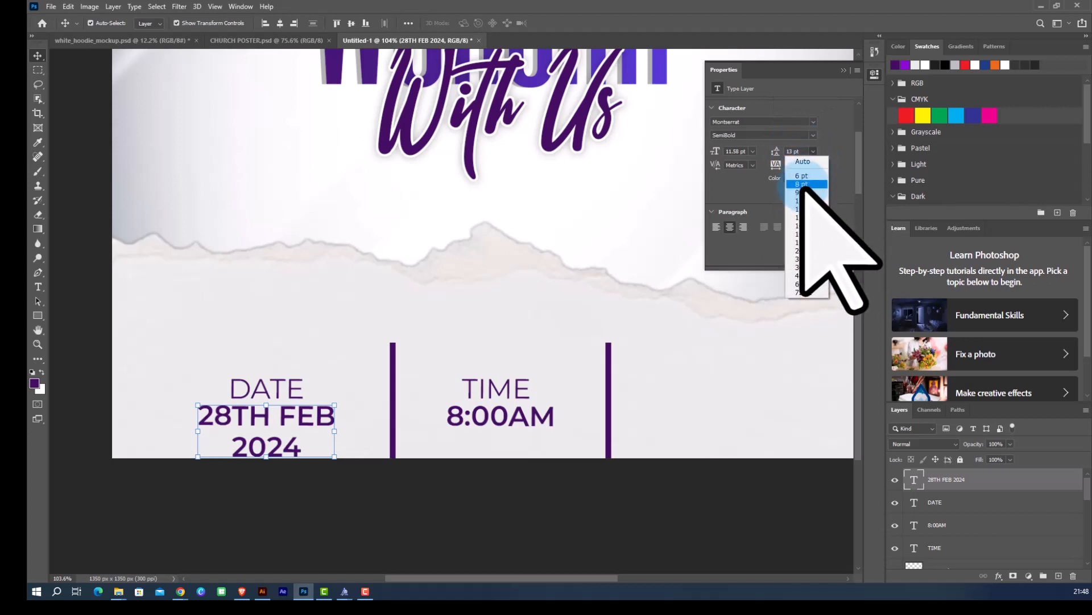
{"action": "left_click", "coordinate": [807, 172]}
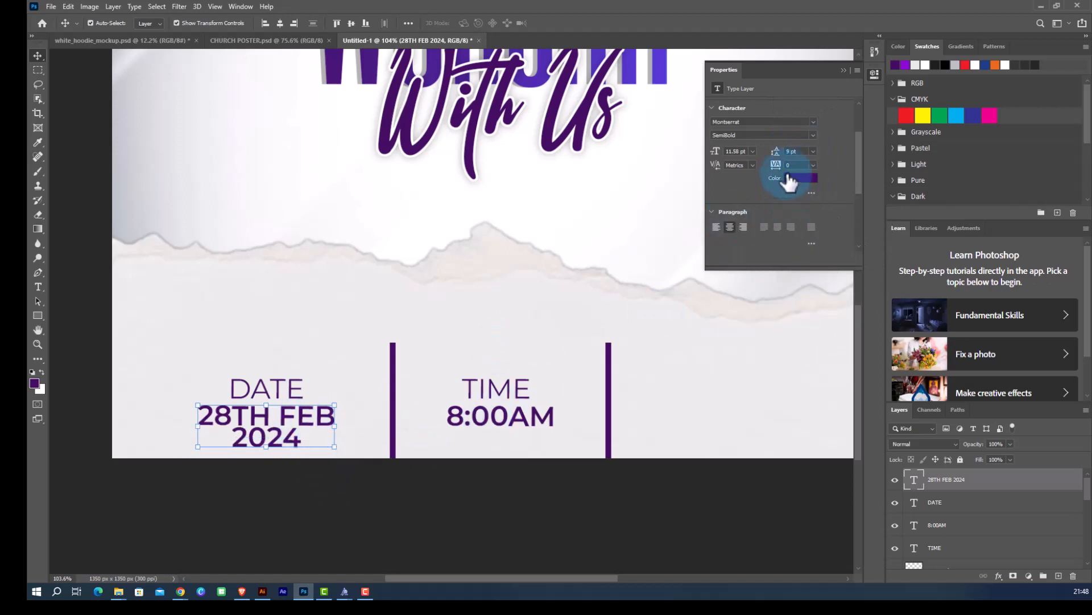
{"action": "left_click", "coordinate": [797, 152]}
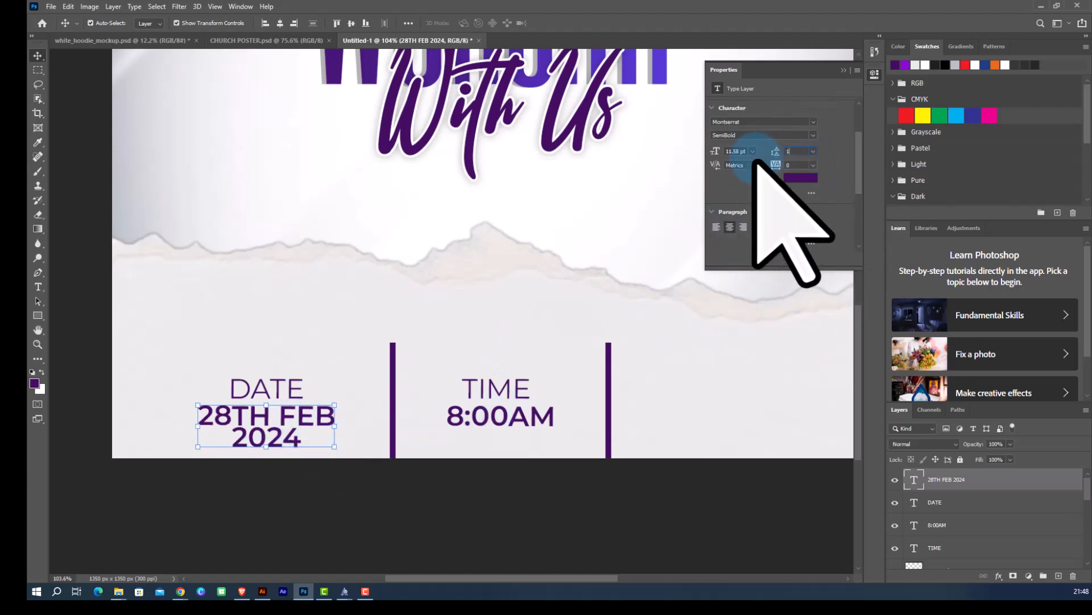
{"action": "left_click", "coordinate": [453, 517]}
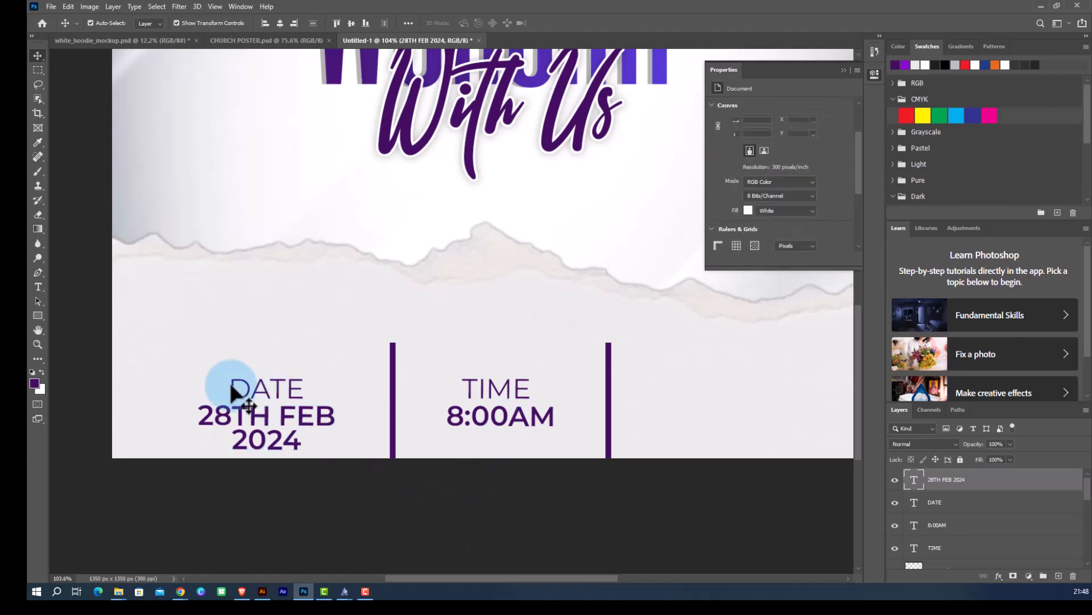
{"action": "key", "text": "ctrl+0"}
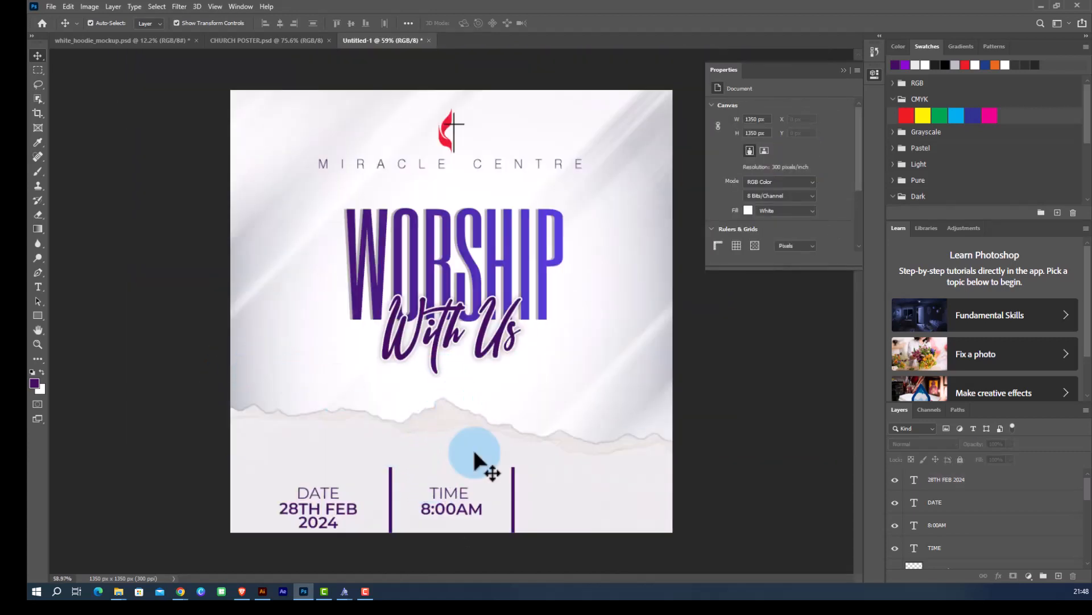
{"action": "scroll", "coordinate": [488, 524], "scroll_direction": "up", "scroll_amount": 1}
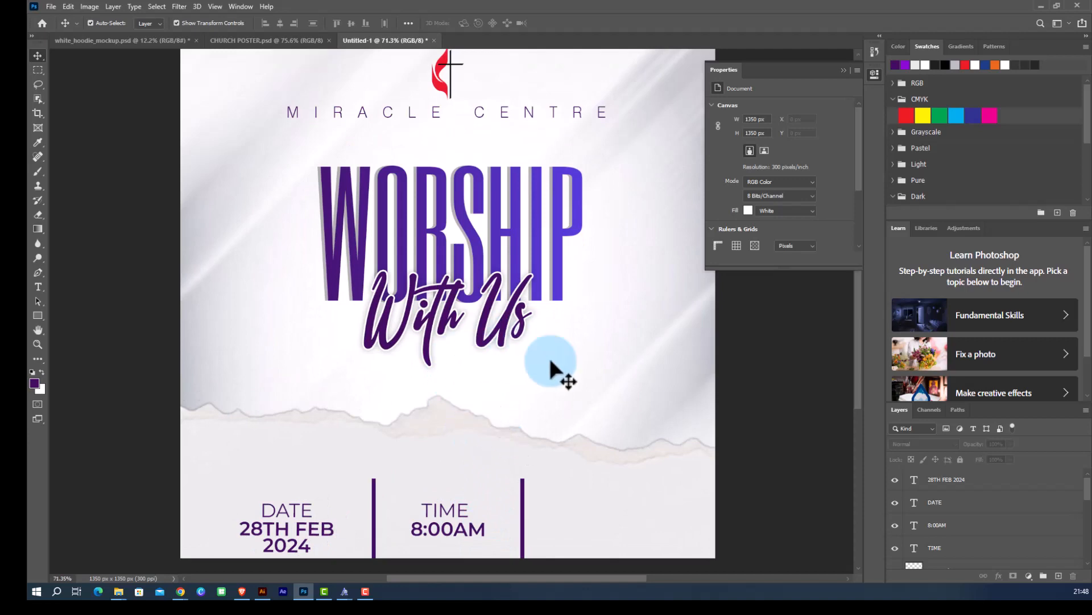
{"action": "scroll", "coordinate": [753, 421], "scroll_direction": "down", "scroll_amount": 2}
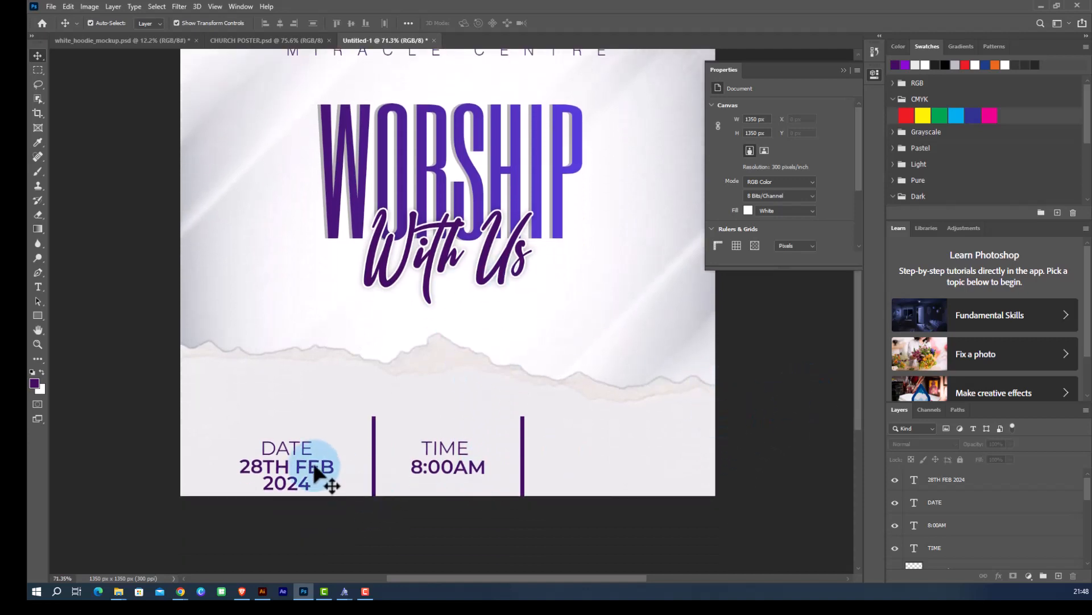
Duplicate the DATE heading and date text together into the right-hand column.
{"action": "scroll", "coordinate": [295, 449], "scroll_direction": "up", "scroll_amount": 1}
{"action": "left_click", "coordinate": [297, 448]}
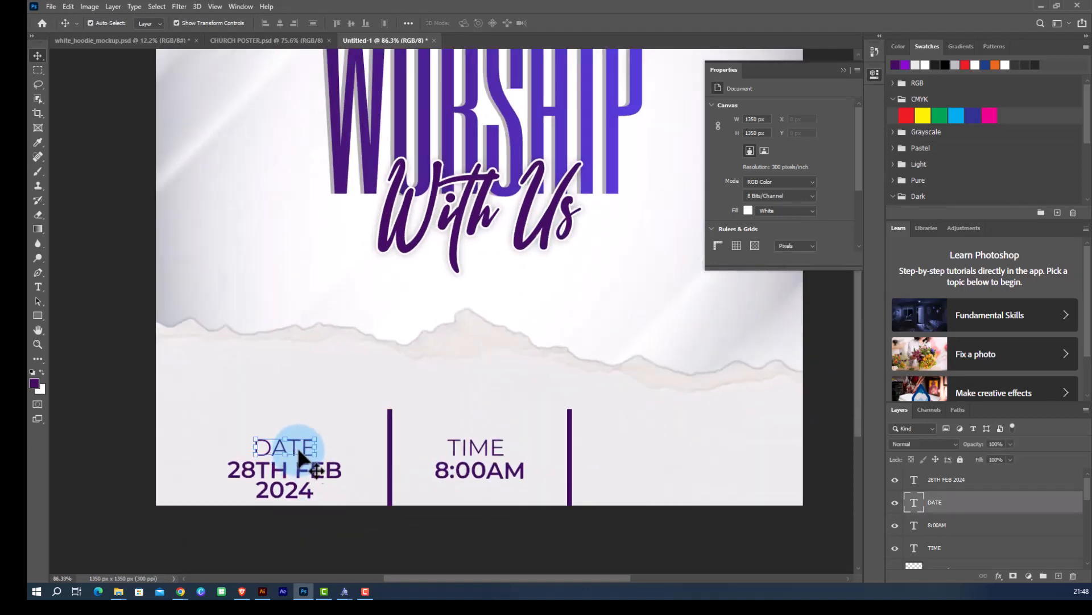
{"action": "left_click", "coordinate": [292, 490], "text": "shift"}
{"action": "left_click_drag", "start_coordinate": [286, 483], "coordinate": [677, 469]}
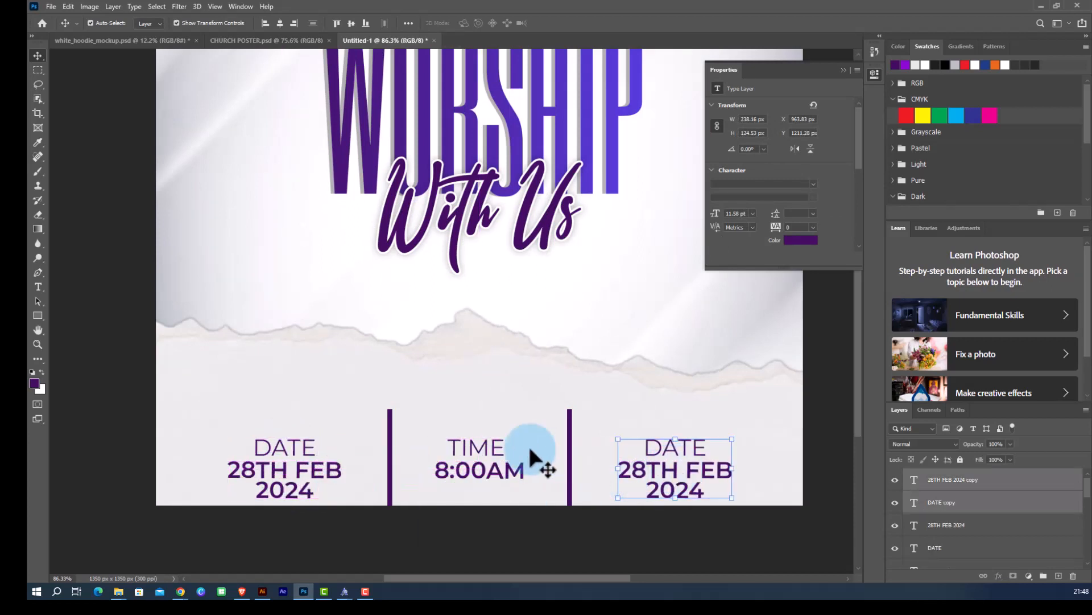
Change the copied heading to LOCATION and shift it to sit centred in the right column.
{"action": "scroll", "coordinate": [532, 452], "scroll_direction": "down", "scroll_amount": 2}
{"action": "left_click", "coordinate": [811, 477]}
{"action": "scroll", "coordinate": [642, 447], "scroll_direction": "up", "scroll_amount": 5}
{"action": "scroll", "coordinate": [641, 446], "scroll_direction": "up", "scroll_amount": 1}
{"action": "left_click", "coordinate": [642, 447]}
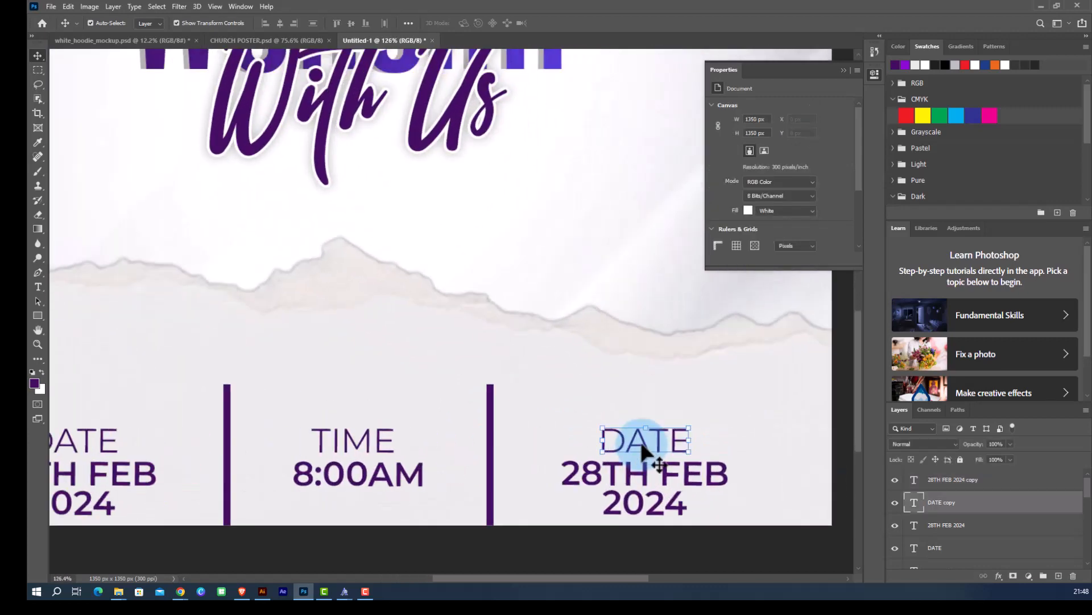
{"action": "double_click", "coordinate": [642, 445]}
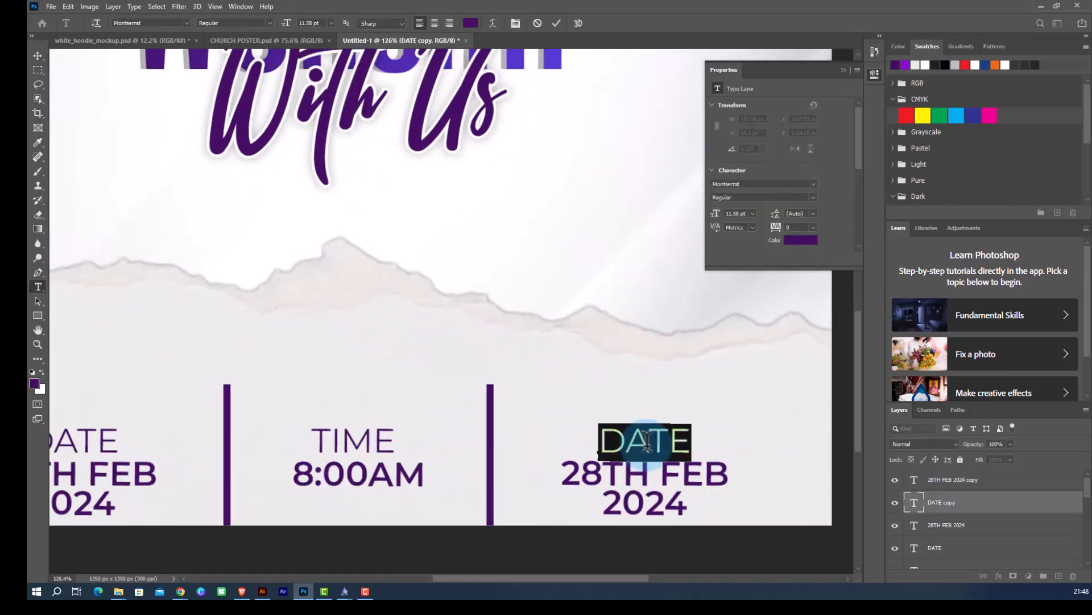
{"action": "left_click", "coordinate": [647, 441]}
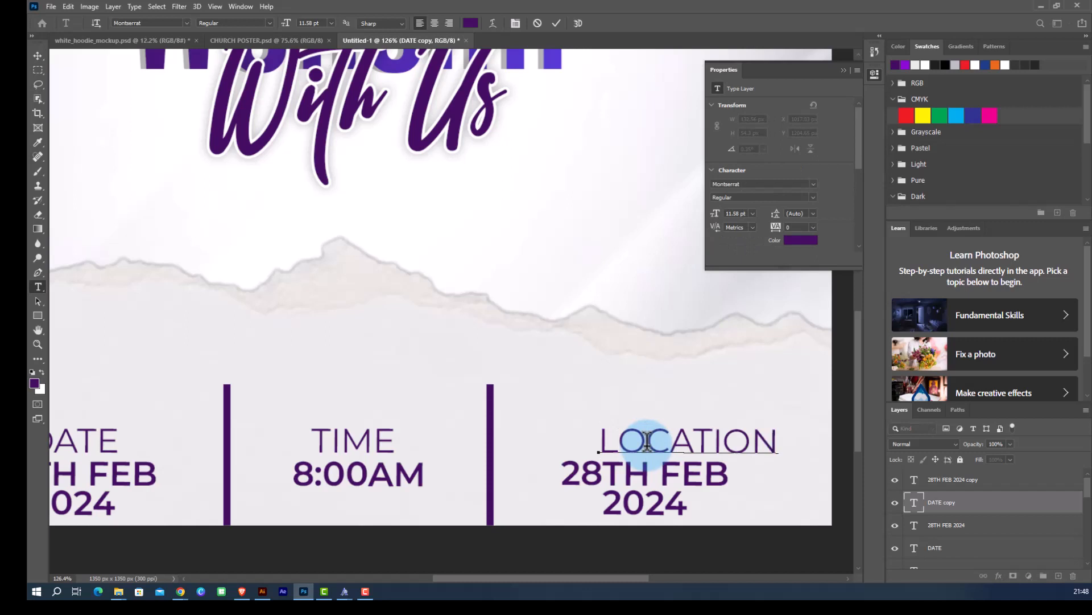
{"action": "left_click", "coordinate": [38, 56]}
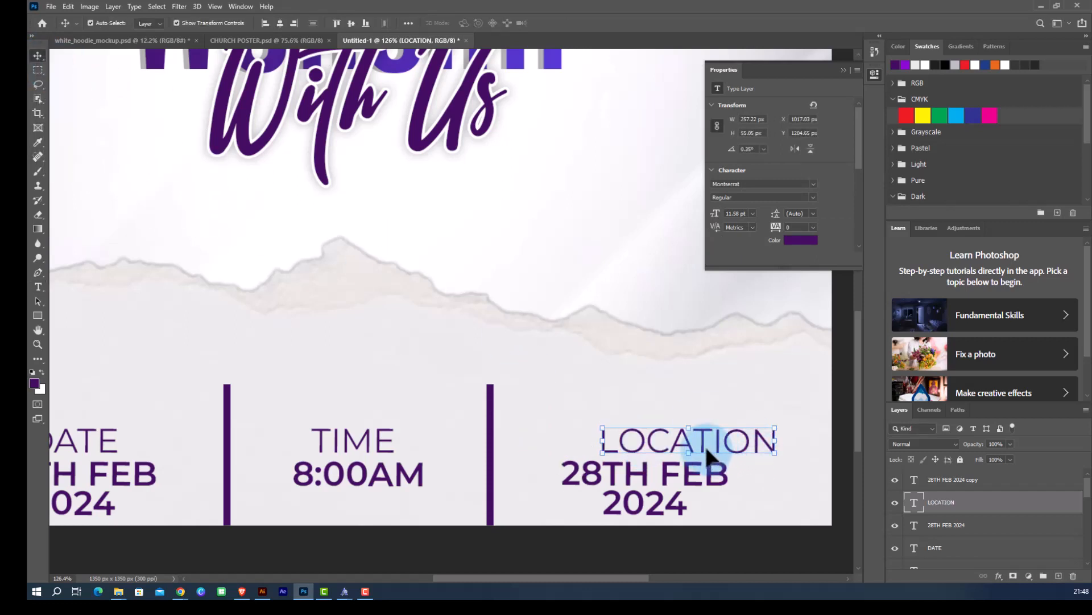
{"action": "left_click_drag", "start_coordinate": [708, 455], "coordinate": [655, 455]}
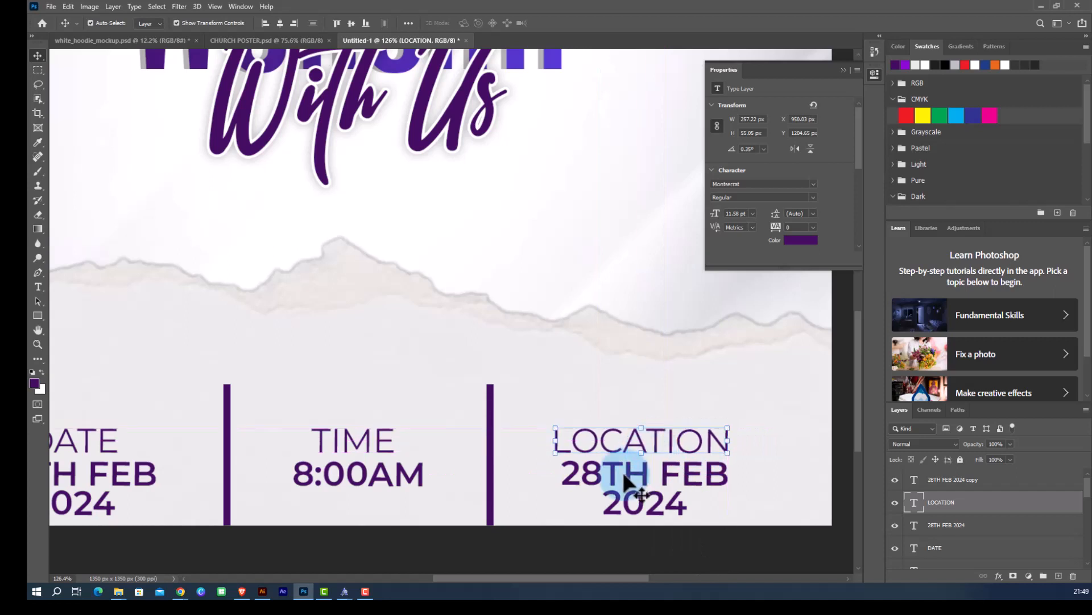
Replace the copied date text with 4TH STREET AVENUE, breaking it onto two lines.
{"action": "left_click", "coordinate": [624, 473]}
{"action": "double_click", "coordinate": [626, 471]}
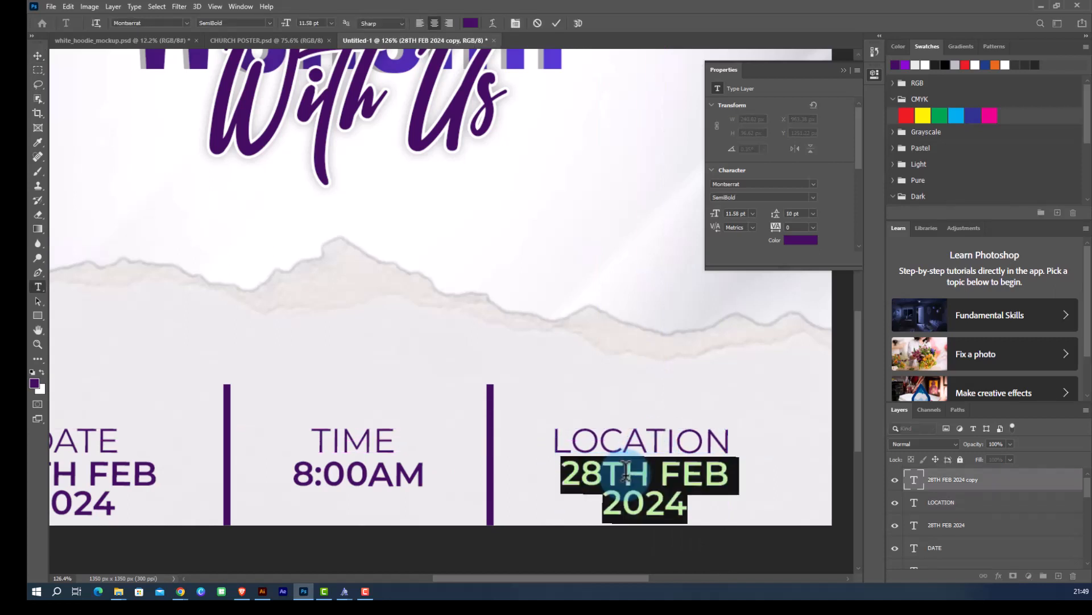
{"action": "type", "text": "4TH "}
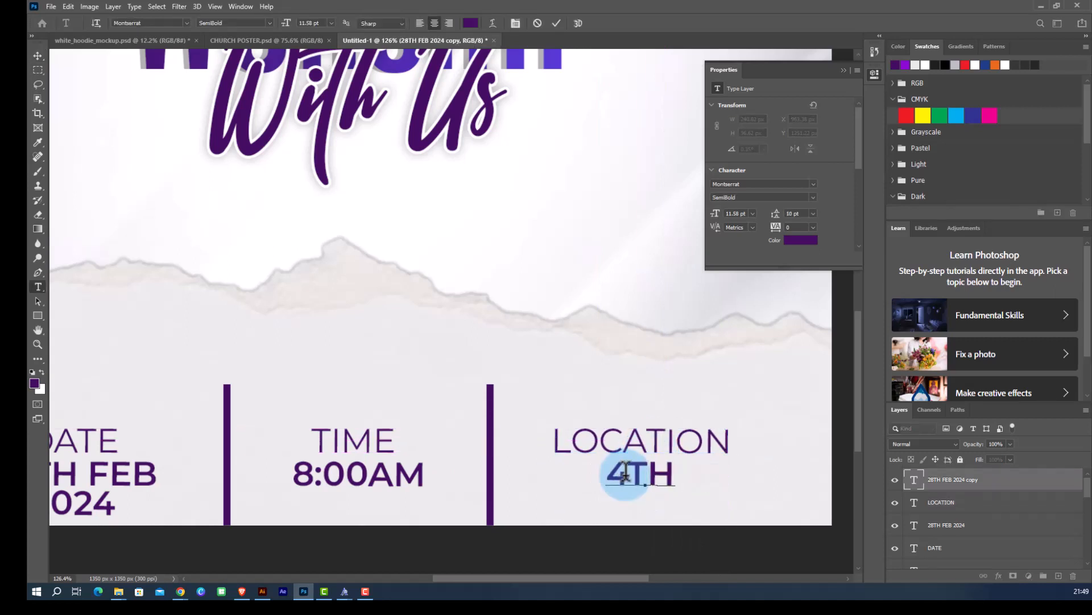
{"action": "type", "text": "AVENU"}
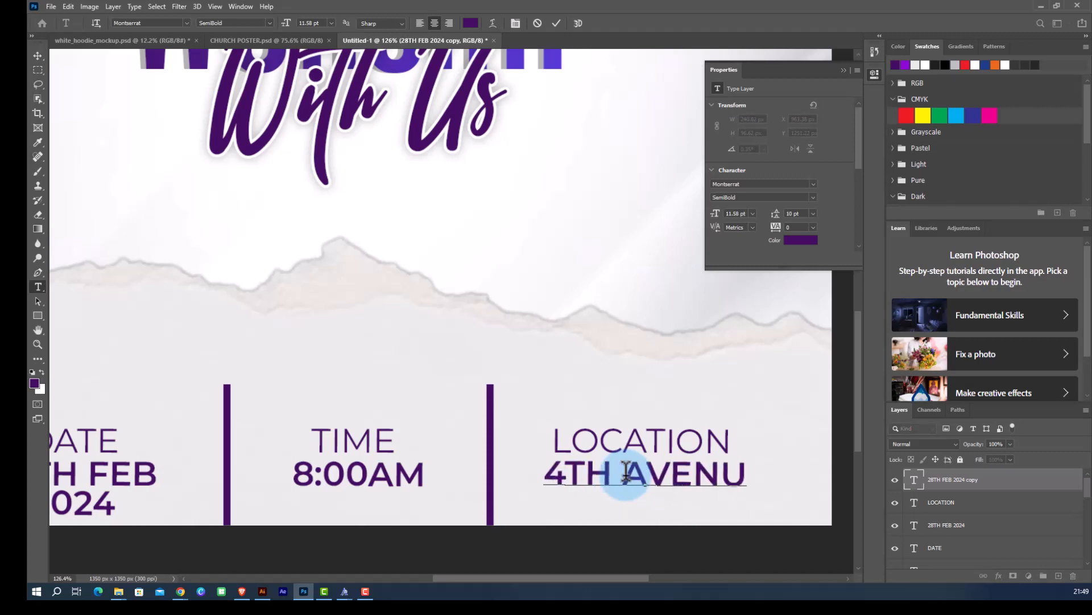
{"action": "type", "text": "E"}
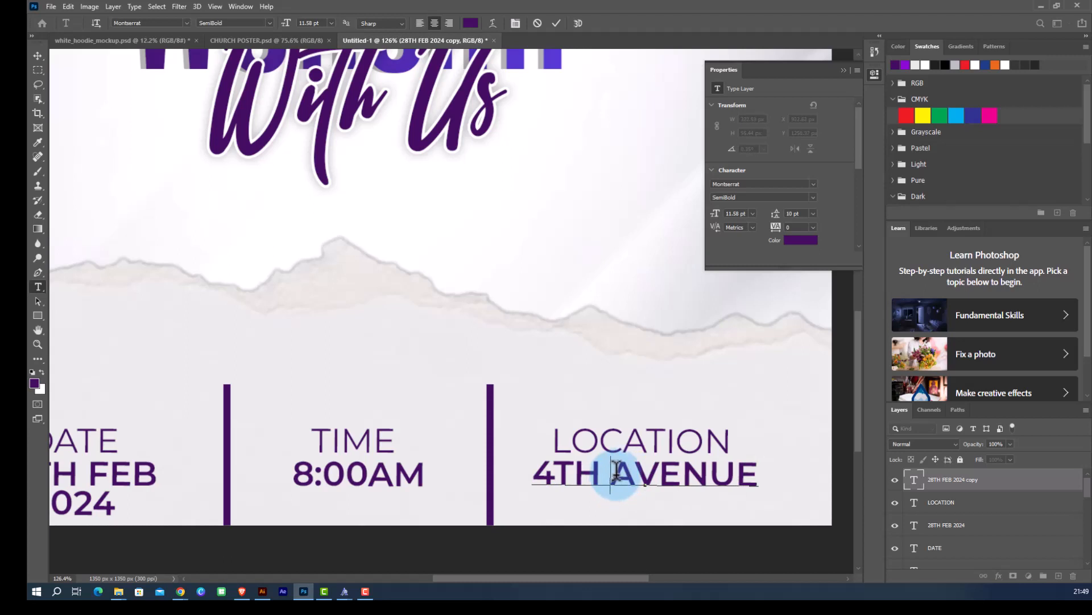
{"action": "type", "text": "STREET"}
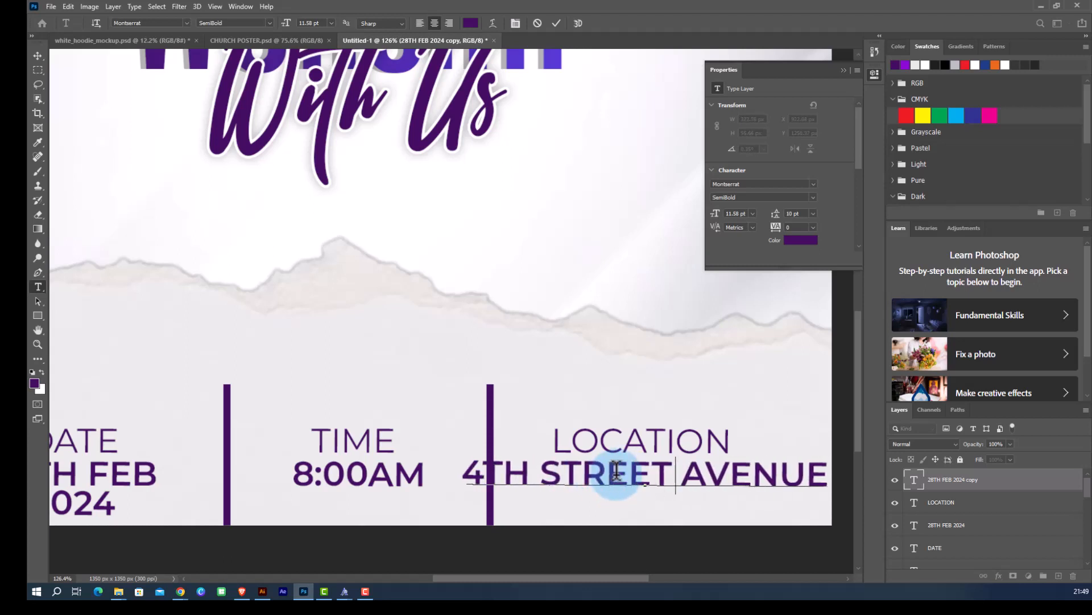
{"action": "key", "text": "Return"}
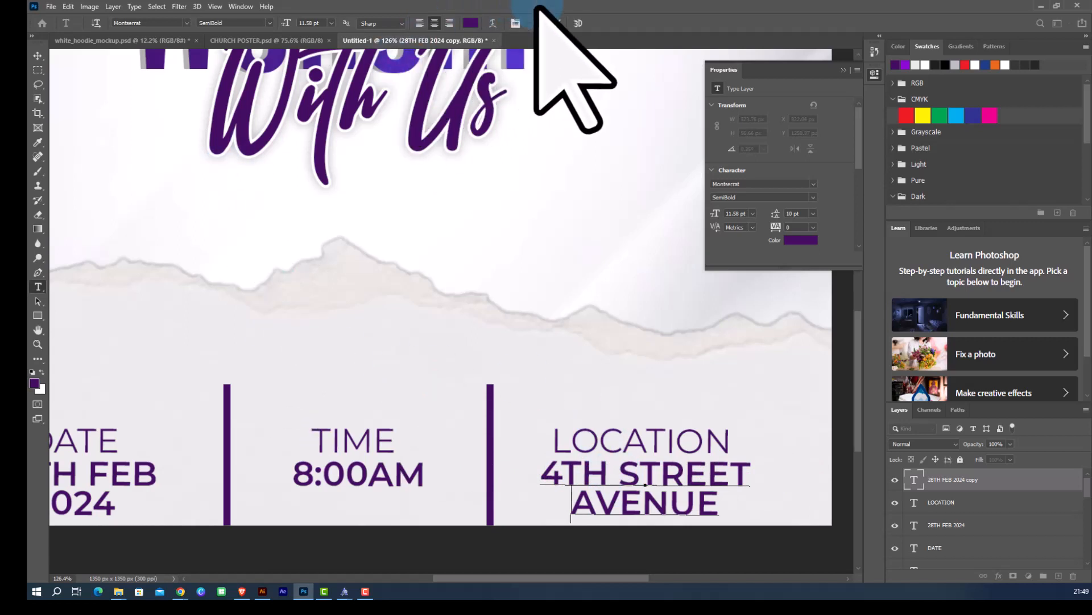
{"action": "left_click", "coordinate": [558, 23]}
{"action": "key", "text": "v"}
Select the DATE, TIME and LOCATION text layers together and move them slightly up.
{"action": "scroll", "coordinate": [403, 302], "scroll_direction": "down", "scroll_amount": 5}
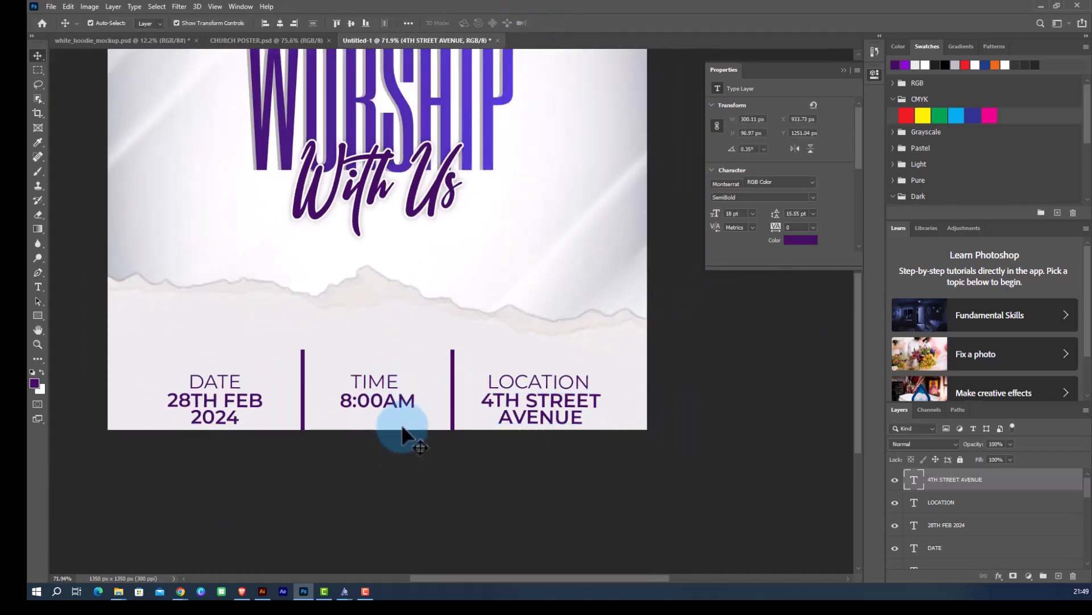
{"action": "left_click", "coordinate": [402, 435]}
{"action": "scroll", "coordinate": [404, 433], "scroll_direction": "up", "scroll_amount": 2}
{"action": "scroll", "coordinate": [506, 430], "scroll_direction": "up", "scroll_amount": 1}
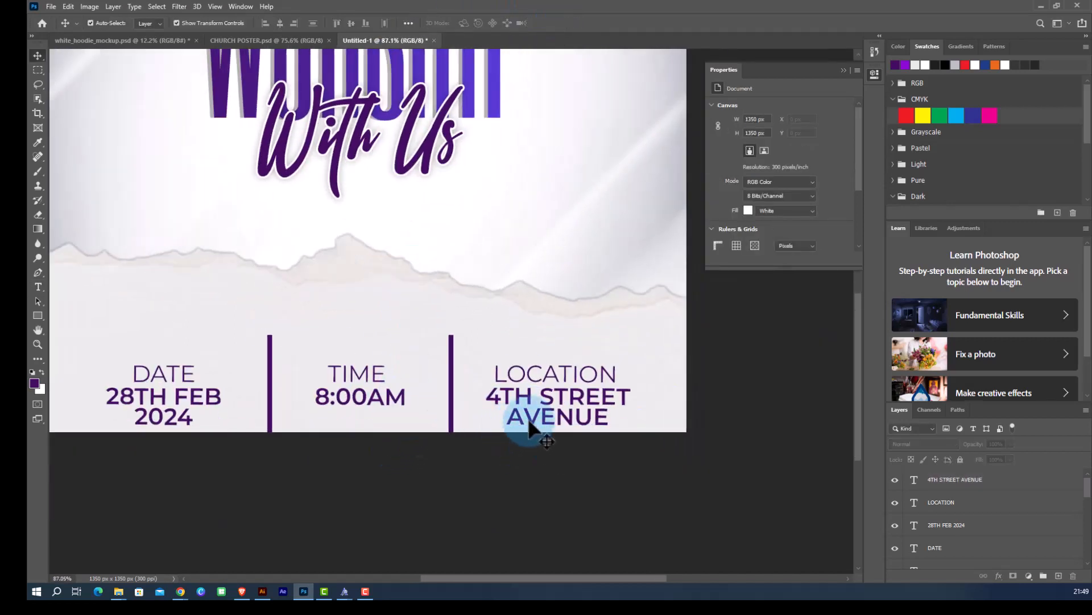
{"action": "scroll", "coordinate": [555, 390], "scroll_direction": "up", "scroll_amount": 2}
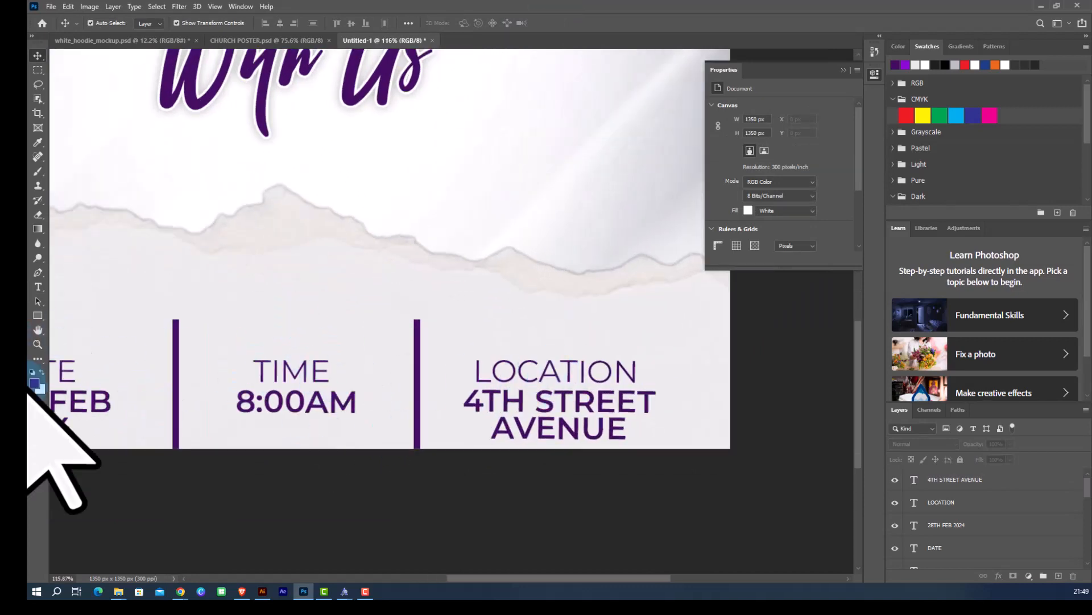
{"action": "scroll", "coordinate": [385, 367], "scroll_direction": "down", "scroll_amount": 2}
{"action": "scroll", "coordinate": [188, 395], "scroll_direction": "up", "scroll_amount": 2}
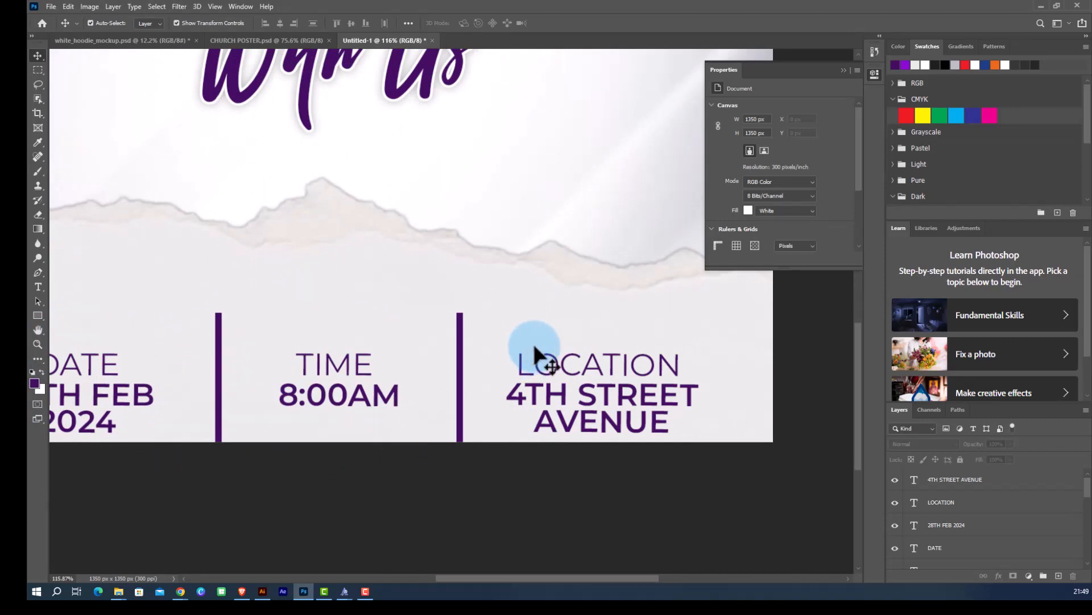
{"action": "left_click", "coordinate": [577, 361]}
{"action": "left_click", "coordinate": [584, 395], "text": "shift"}
{"action": "left_click", "coordinate": [360, 399], "text": "shift"}
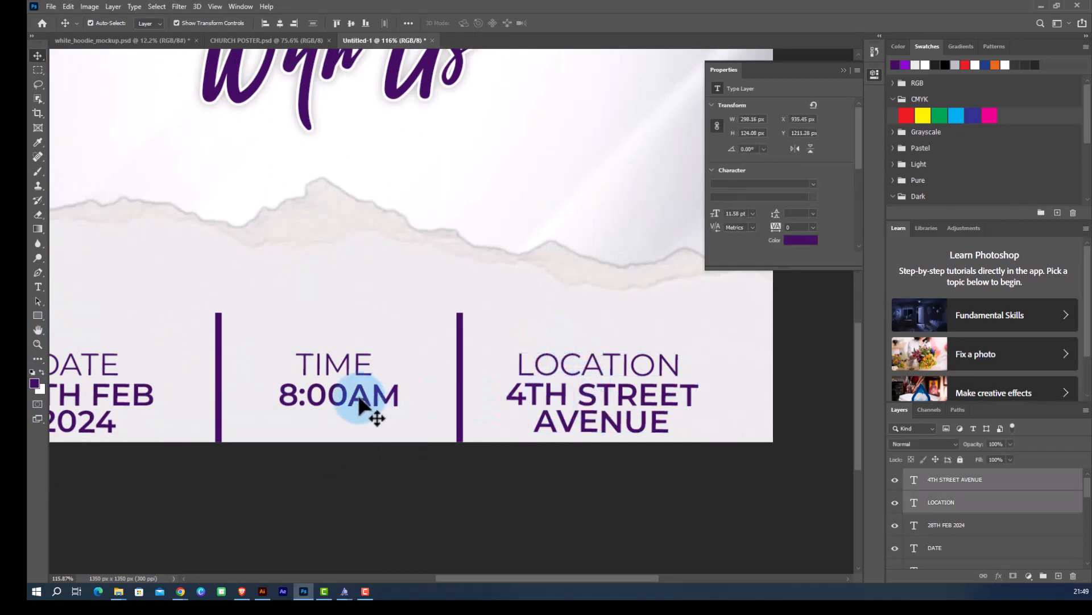
{"action": "left_click", "coordinate": [347, 363], "text": "shift"}
{"action": "left_click", "coordinate": [99, 363], "text": "shift"}
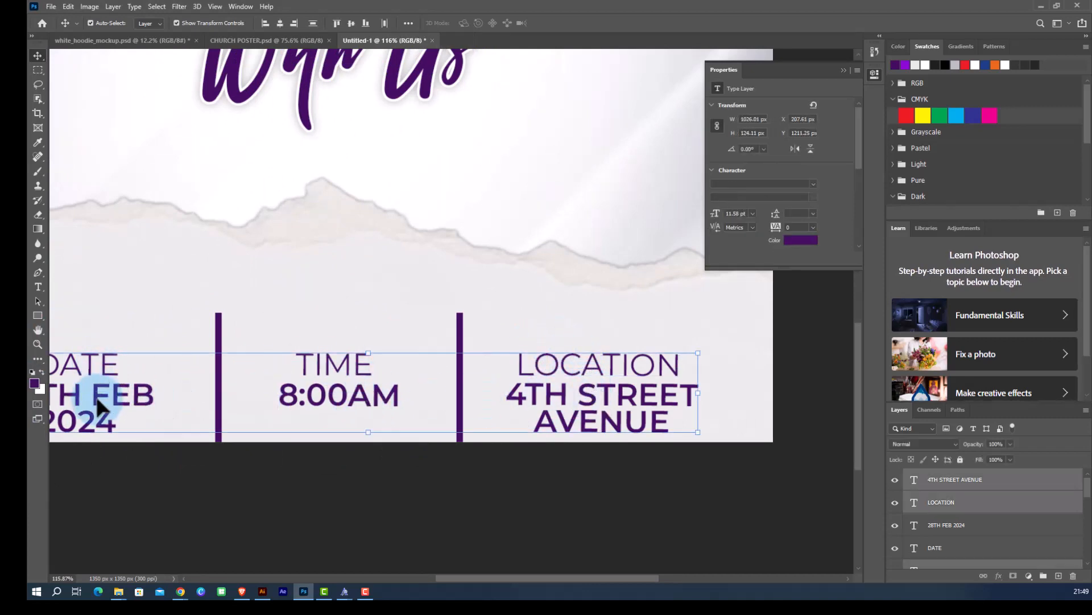
{"action": "left_click", "coordinate": [98, 406], "text": "shift"}
{"action": "scroll", "coordinate": [373, 391], "scroll_direction": "down", "scroll_amount": 3}
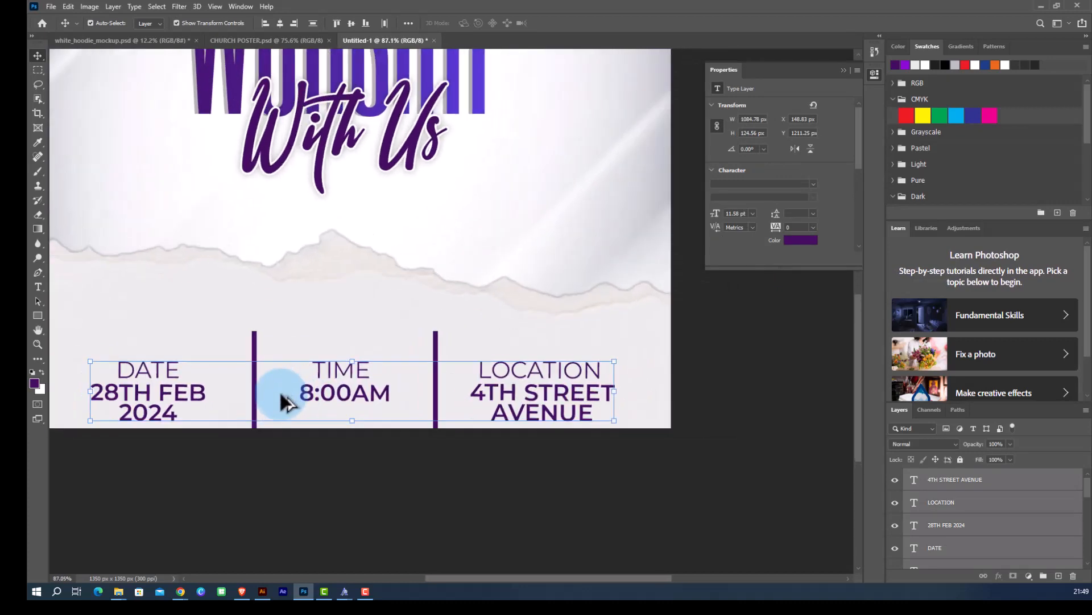
{"action": "left_click_drag", "start_coordinate": [326, 392], "coordinate": [333, 377]}
Nudge the selected DATE, TIME and LOCATION texts down three steps.
{"action": "scroll", "coordinate": [342, 377], "scroll_direction": "down", "scroll_amount": 3}
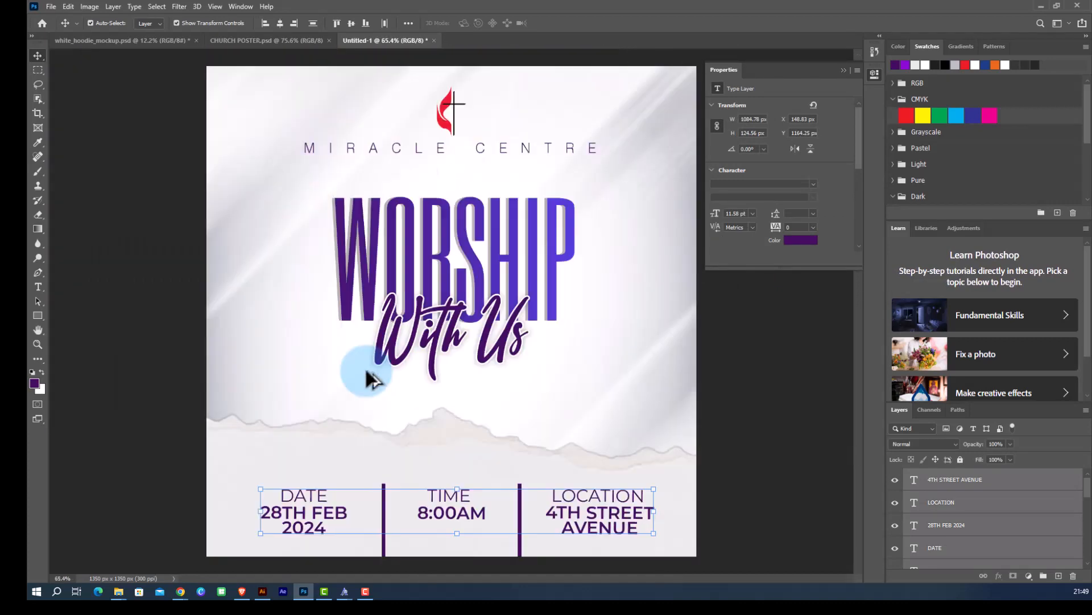
{"action": "scroll", "coordinate": [305, 383], "scroll_direction": "down", "scroll_amount": 2}
{"action": "scroll", "coordinate": [463, 463], "scroll_direction": "up", "scroll_amount": 3}
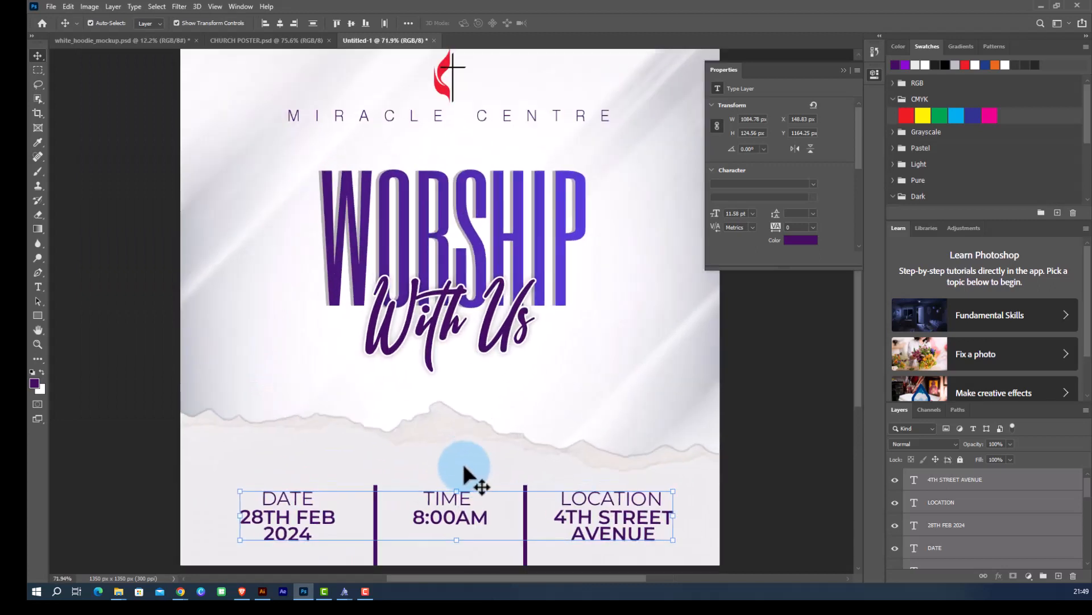
{"action": "key", "text": "Down"}
{"action": "key", "text": "Down"}
{"action": "key", "text": "Down"}
{"action": "key", "text": "Down"}
{"action": "key", "text": "Down"}
{"action": "key", "text": "Down"}
{"action": "key", "text": "Down"}
{"action": "key", "text": "Down"}
{"action": "key", "text": "Down"}
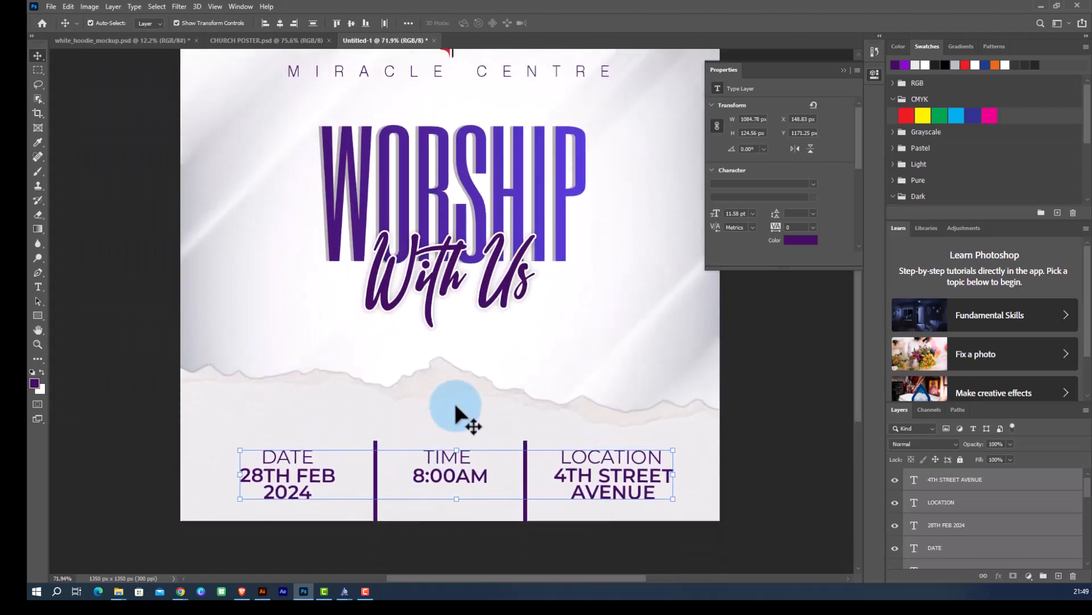
Move the torn paper layer slightly down and commit the move.
{"action": "left_click", "coordinate": [772, 427]}
{"action": "left_click_drag", "start_coordinate": [462, 309], "coordinate": [455, 334]}
{"action": "left_click", "coordinate": [577, 22]}
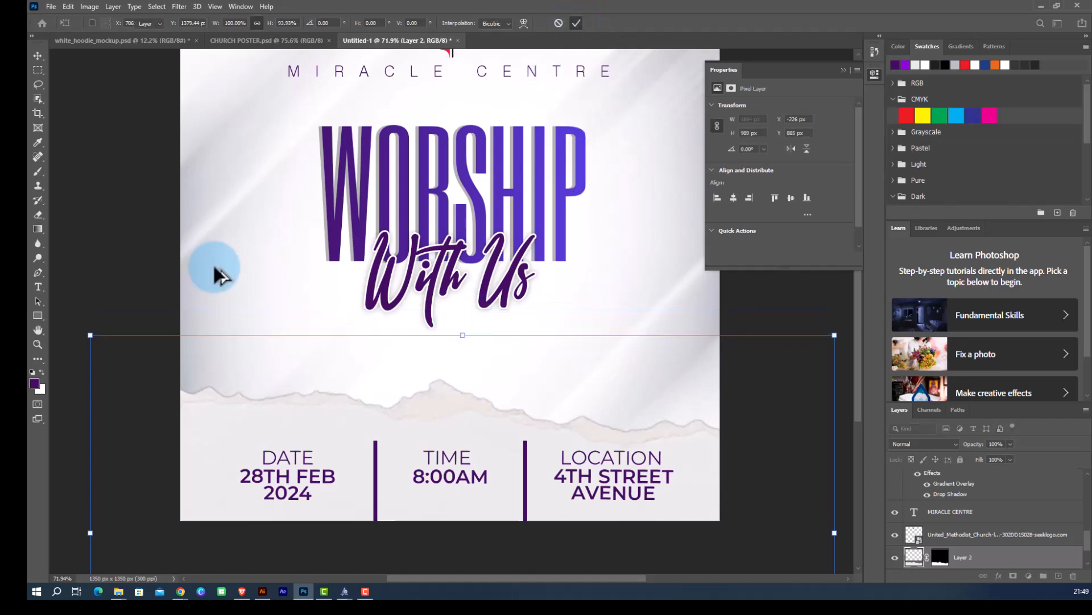
Select the WORSHIP and With Us titles together and move them slightly down.
{"action": "scroll", "coordinate": [139, 288], "scroll_direction": "down", "scroll_amount": 3}
{"action": "scroll", "coordinate": [629, 319], "scroll_direction": "up", "scroll_amount": 2}
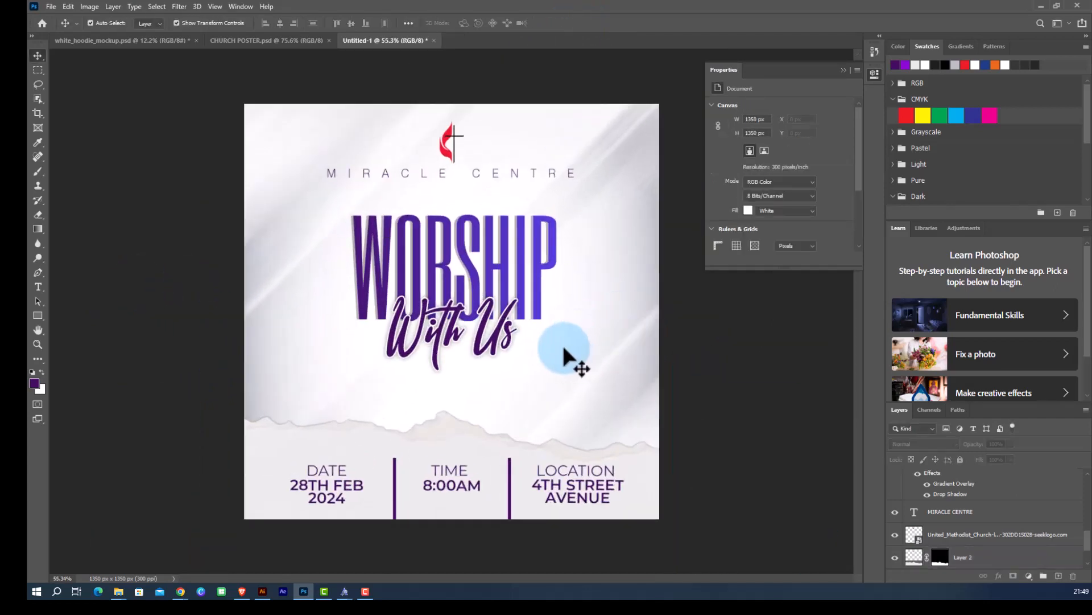
{"action": "left_click", "coordinate": [484, 336]}
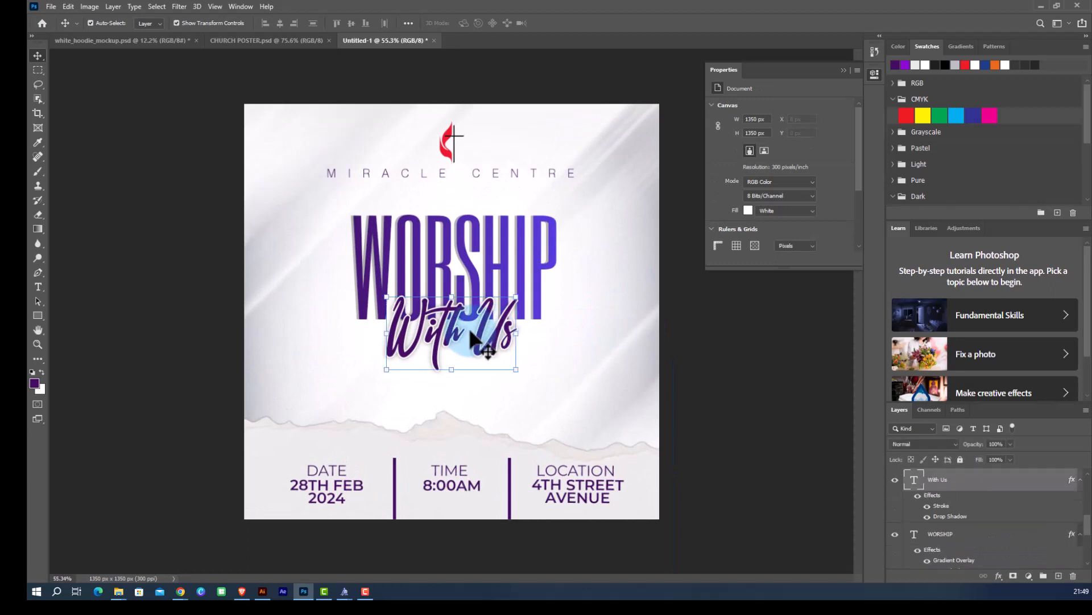
{"action": "left_click", "coordinate": [467, 252], "text": "shift"}
{"action": "left_click_drag", "start_coordinate": [464, 259], "coordinate": [465, 271]}
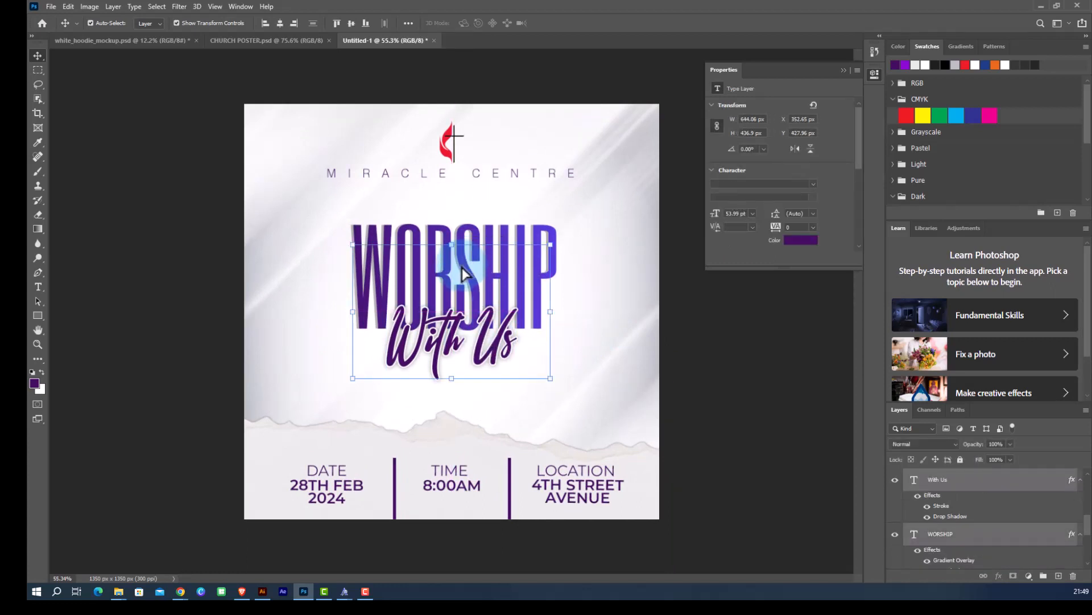
{"action": "scroll", "coordinate": [354, 295], "scroll_direction": "down", "scroll_amount": 2}
{"action": "left_click", "coordinate": [591, 329]}
{"action": "scroll", "coordinate": [527, 296], "scroll_direction": "up", "scroll_amount": 3}
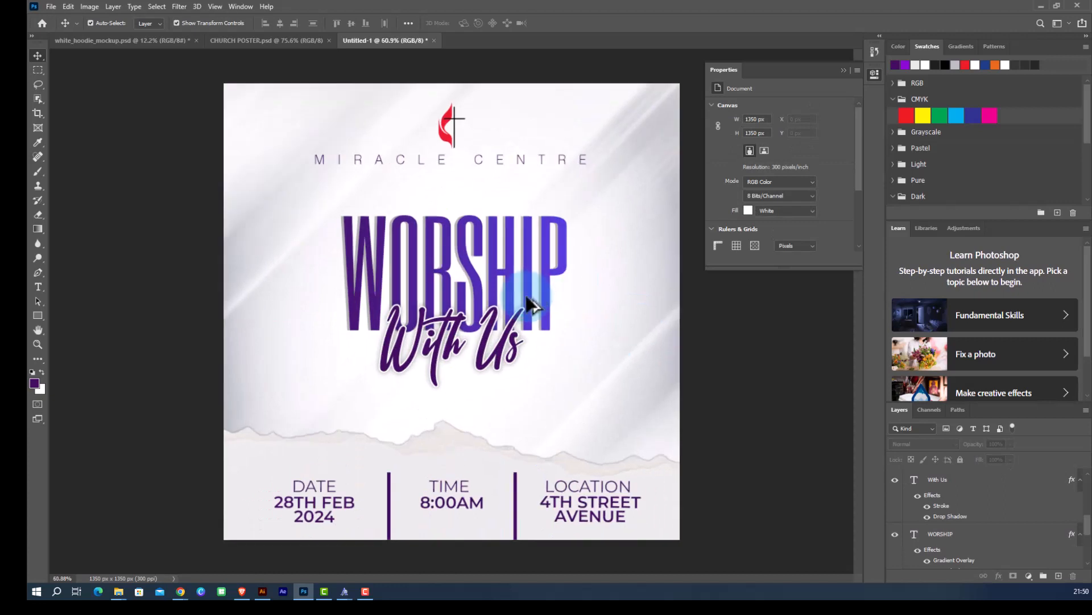
{"action": "scroll", "coordinate": [526, 297], "scroll_direction": "up", "scroll_amount": 2}
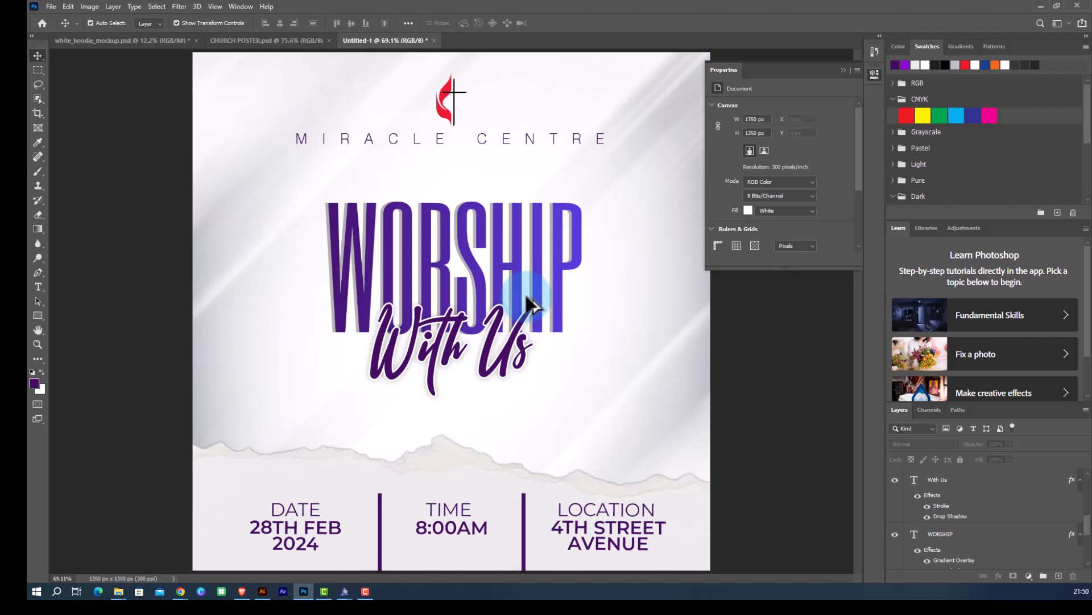
{"action": "left_click", "coordinate": [844, 70]}
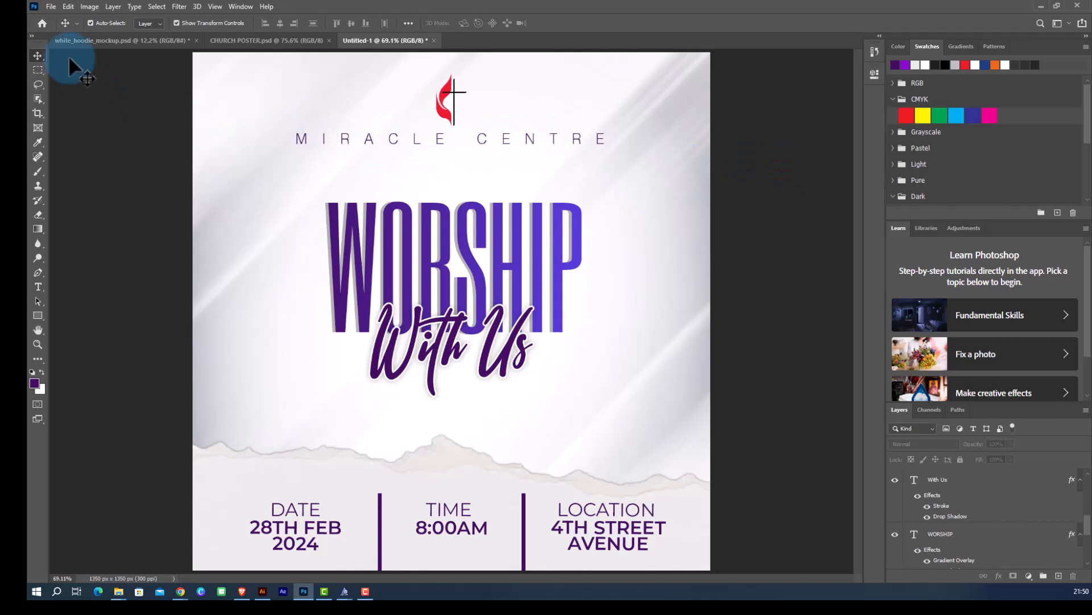
Place the pngegg (7) paint-splash image from Downloads as an embedded layer.
{"action": "left_click", "coordinate": [51, 6]}
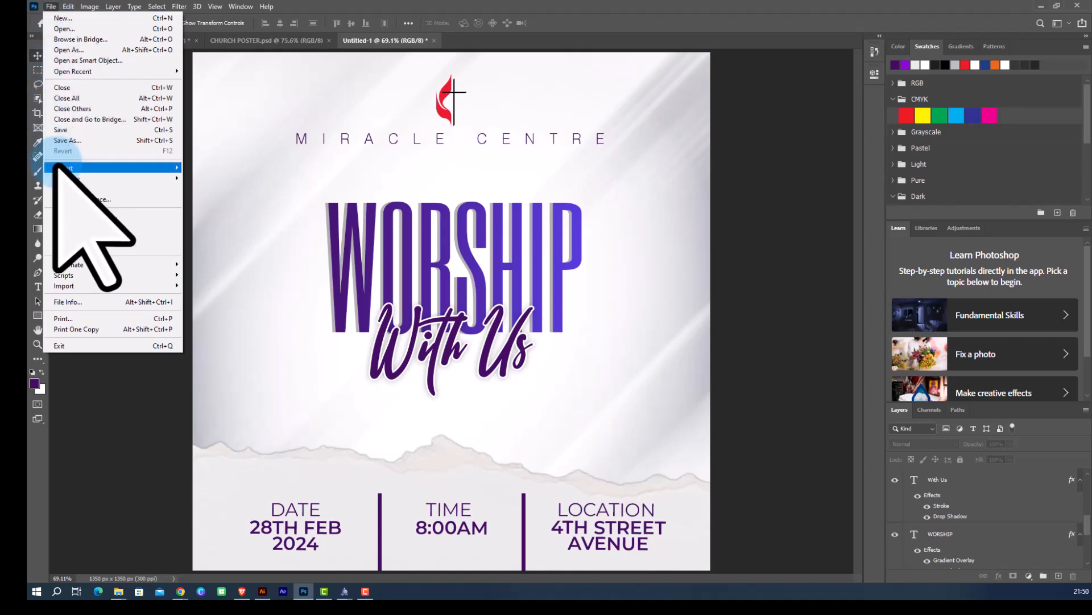
{"action": "left_click", "coordinate": [79, 227]}
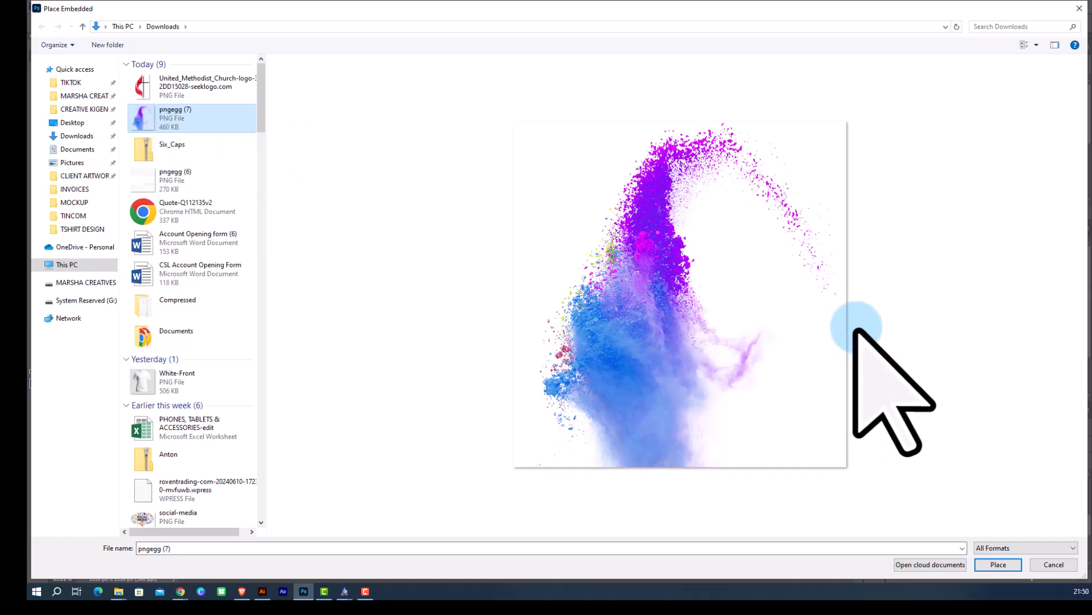
{"action": "left_click", "coordinate": [998, 564]}
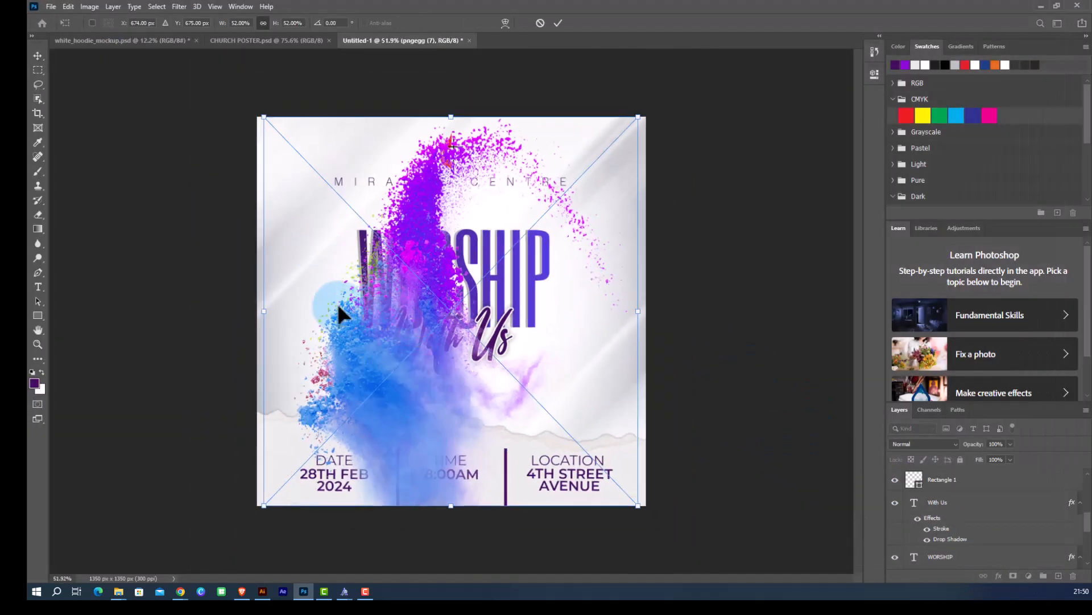
Scale, rotate and position the paint splash into the top-left corner of the poster and commit the transform.
{"action": "left_click_drag", "start_coordinate": [436, 362], "coordinate": [335, 329]}
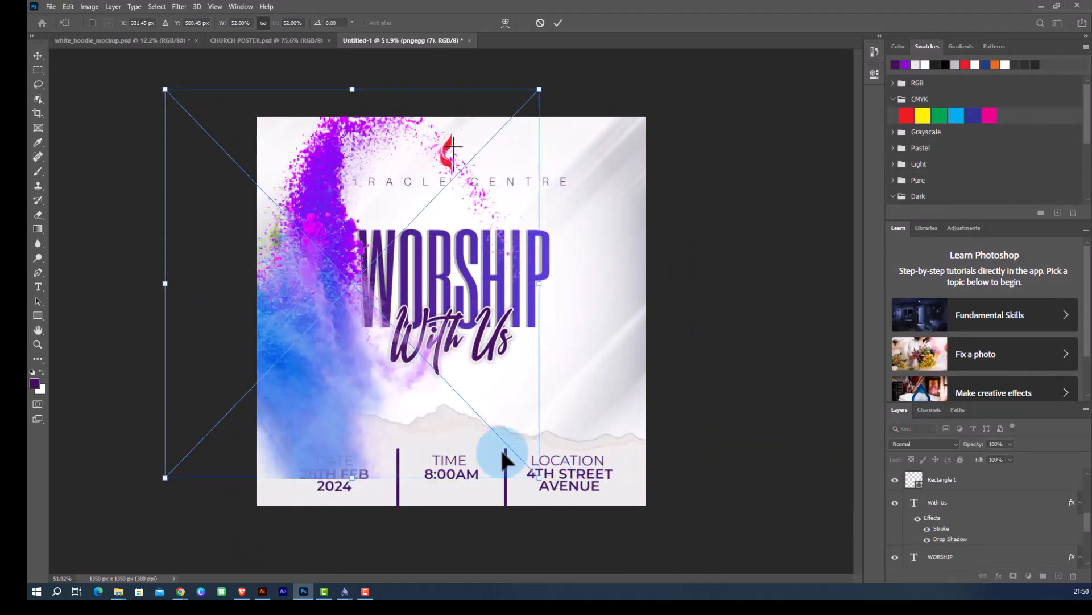
{"action": "left_click_drag", "start_coordinate": [539, 480], "coordinate": [484, 439]}
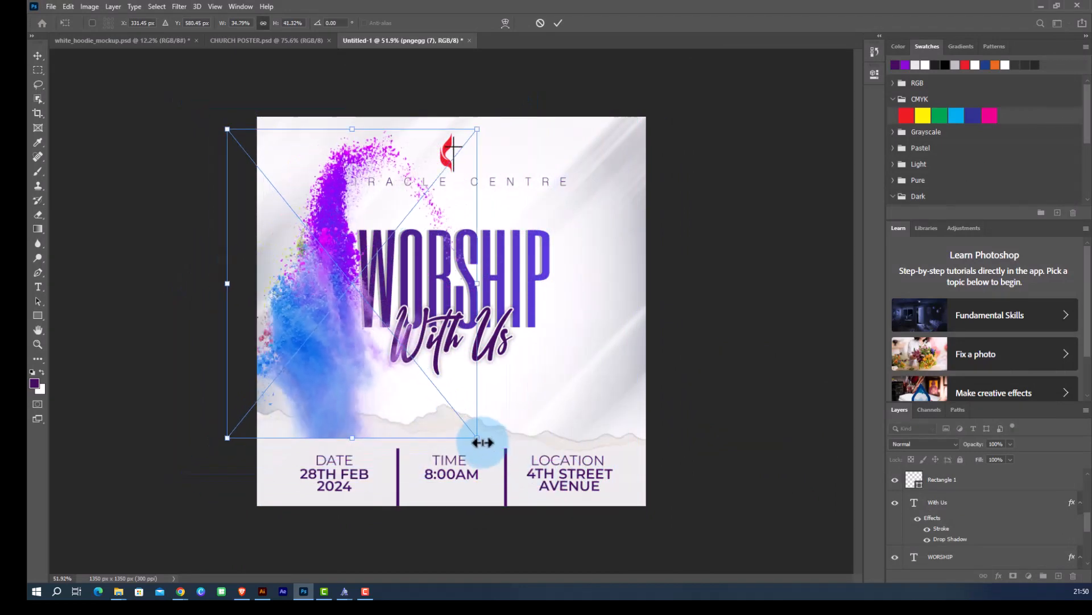
{"action": "key", "text": "ctrl+z"}
{"action": "left_click_drag", "start_coordinate": [539, 476], "coordinate": [356, 287]}
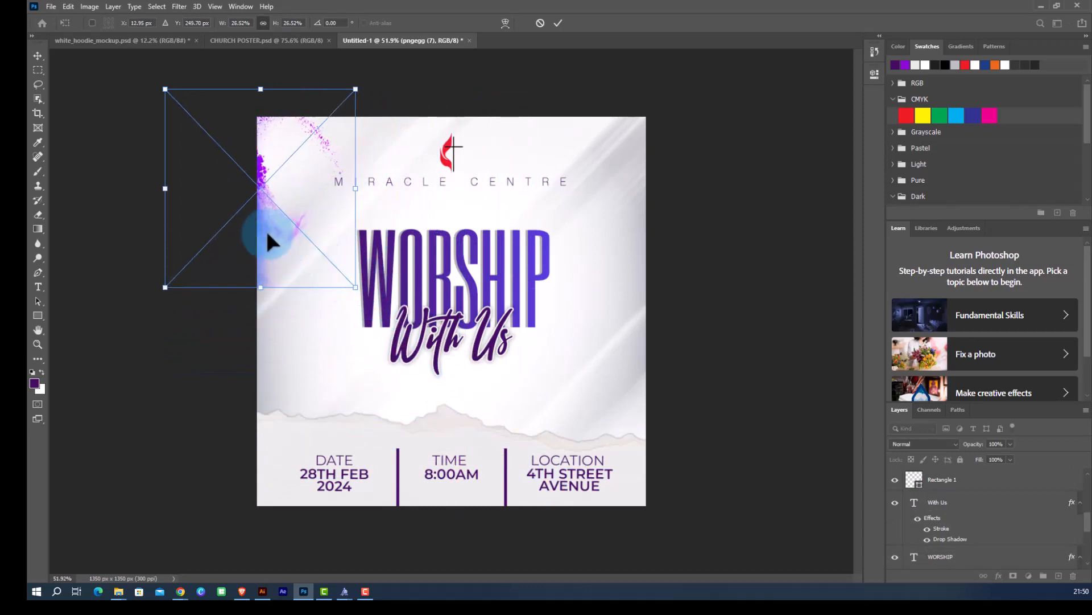
{"action": "left_click_drag", "start_coordinate": [262, 228], "coordinate": [302, 245]}
{"action": "left_click_drag", "start_coordinate": [409, 314], "coordinate": [212, 274]}
{"action": "left_click_drag", "start_coordinate": [306, 187], "coordinate": [325, 174]}
{"action": "left_click_drag", "start_coordinate": [365, 294], "coordinate": [344, 305]}
{"action": "left_click_drag", "start_coordinate": [337, 167], "coordinate": [333, 162]}
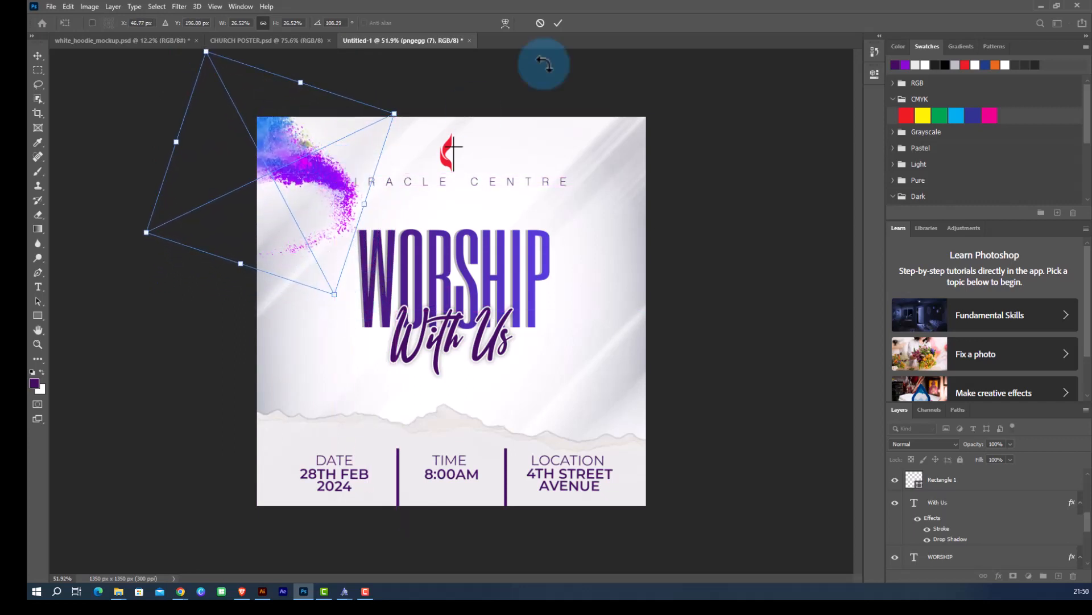
{"action": "left_click", "coordinate": [559, 23]}
{"action": "left_click", "coordinate": [414, 194]}
{"action": "scroll", "coordinate": [413, 192], "scroll_direction": "up", "scroll_amount": 3}
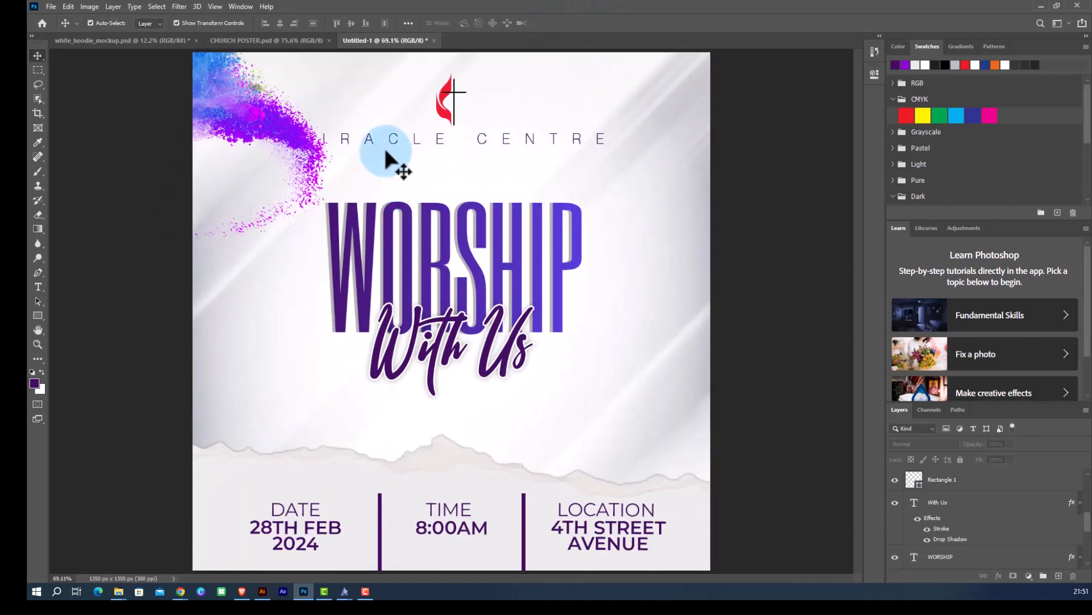
{"action": "left_click", "coordinate": [378, 136]}
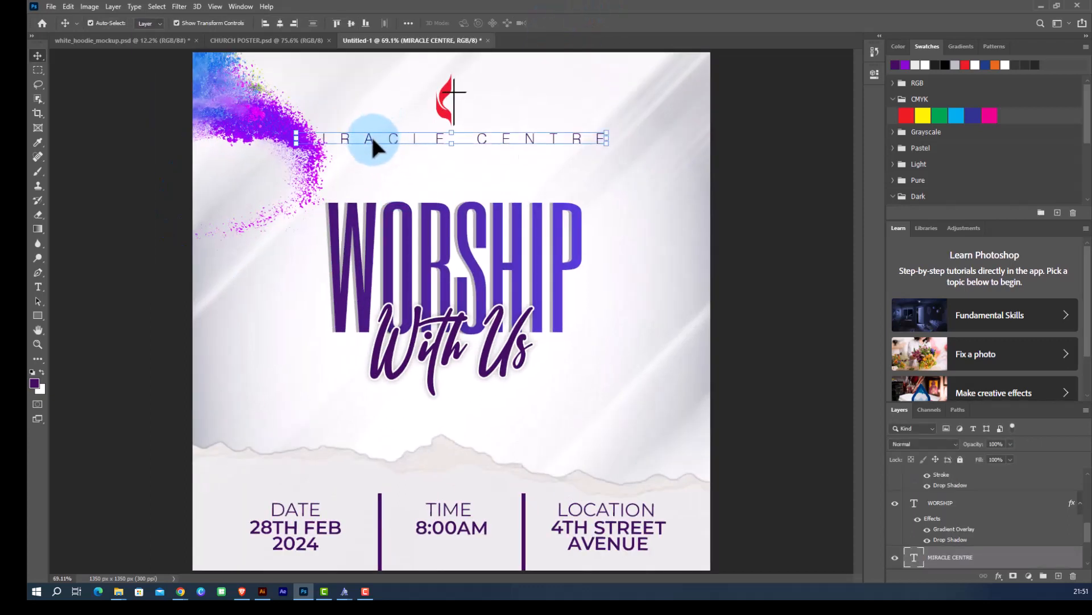
{"action": "left_click_drag", "start_coordinate": [373, 139], "coordinate": [407, 151]}
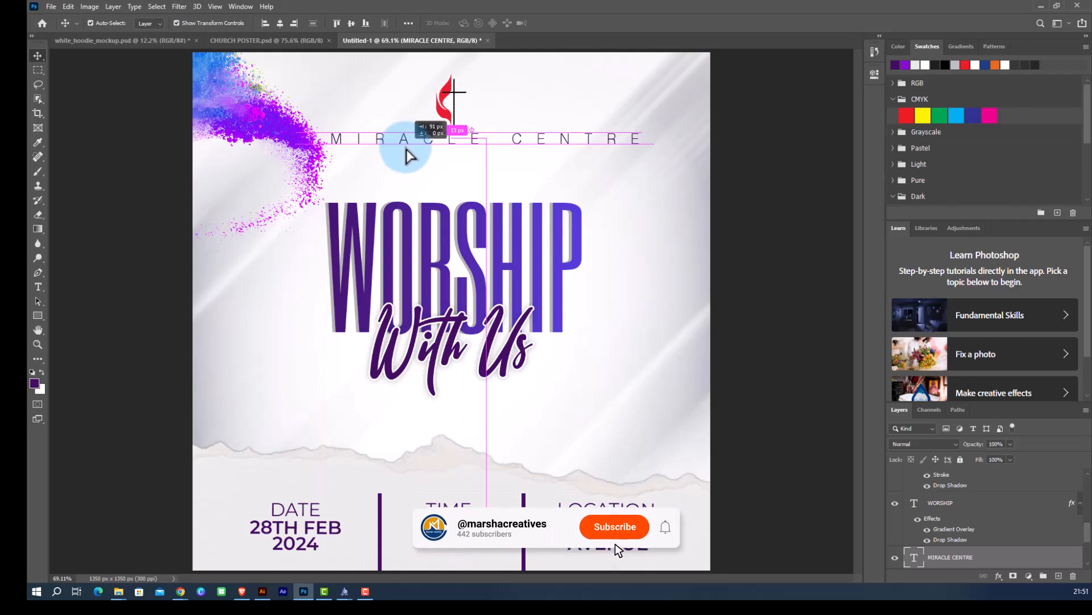
{"action": "scroll", "coordinate": [378, 146], "scroll_direction": "down", "scroll_amount": 4}
{"action": "left_click", "coordinate": [654, 195]}
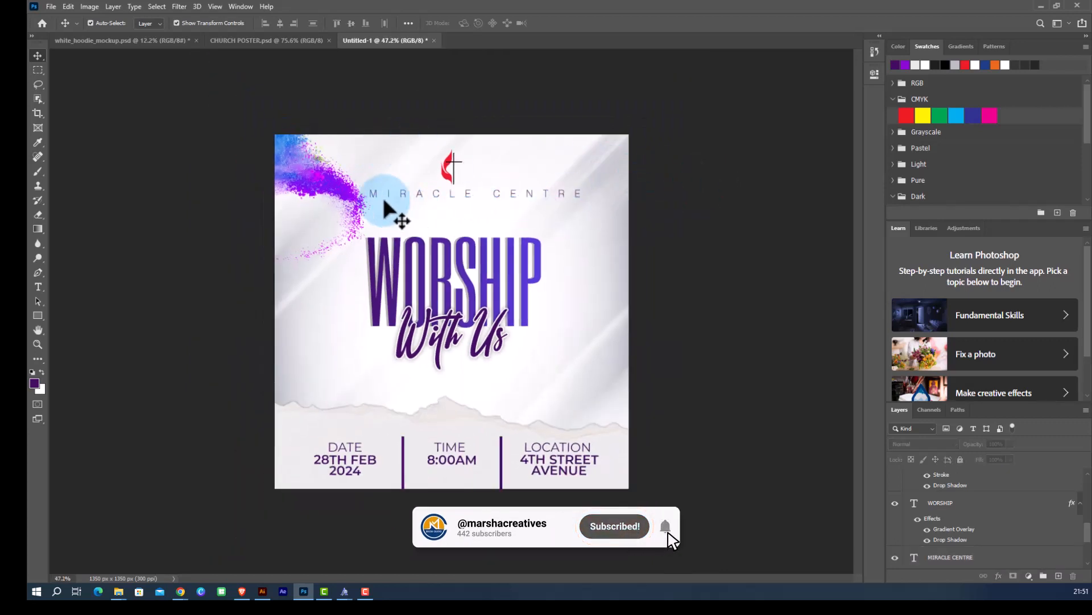
{"action": "key", "text": "ctrl+z"}
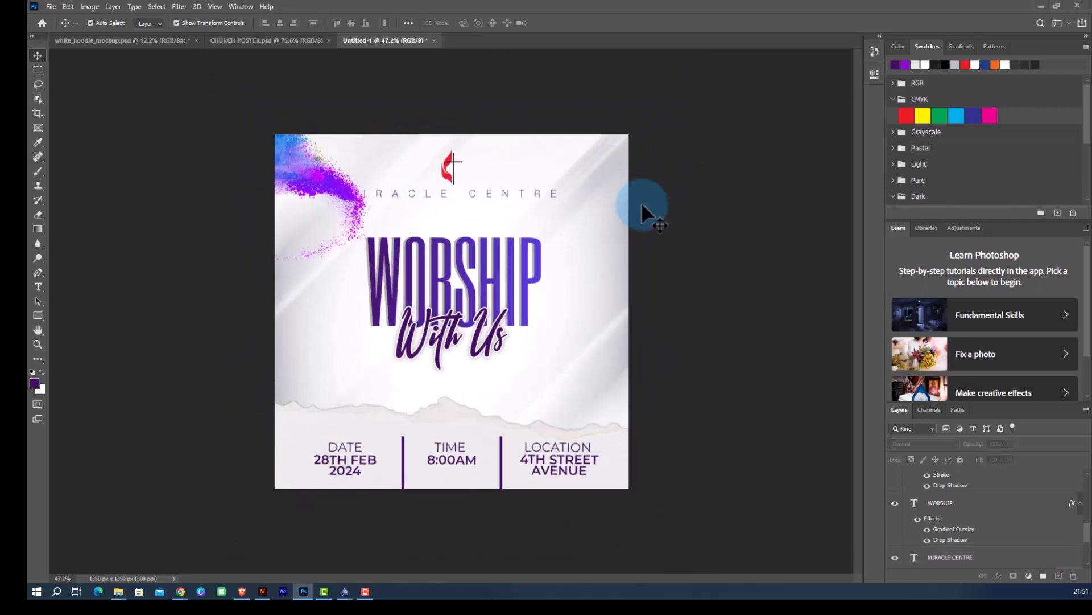
Move the paint splash further up and left so it clears the MIRACLE CENTRE title.
{"action": "scroll", "coordinate": [347, 201], "scroll_direction": "up", "scroll_amount": 2}
{"action": "left_click_drag", "start_coordinate": [349, 202], "coordinate": [293, 146]}
{"action": "scroll", "coordinate": [303, 146], "scroll_direction": "down", "scroll_amount": 4}
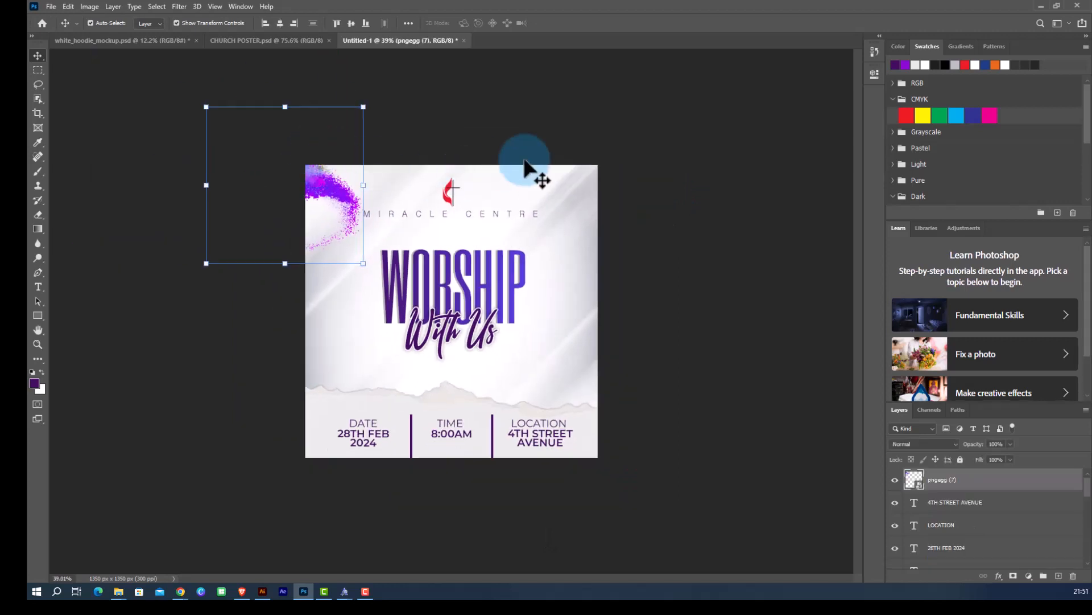
{"action": "left_click", "coordinate": [638, 163]}
{"action": "scroll", "coordinate": [428, 290], "scroll_direction": "up", "scroll_amount": 2}
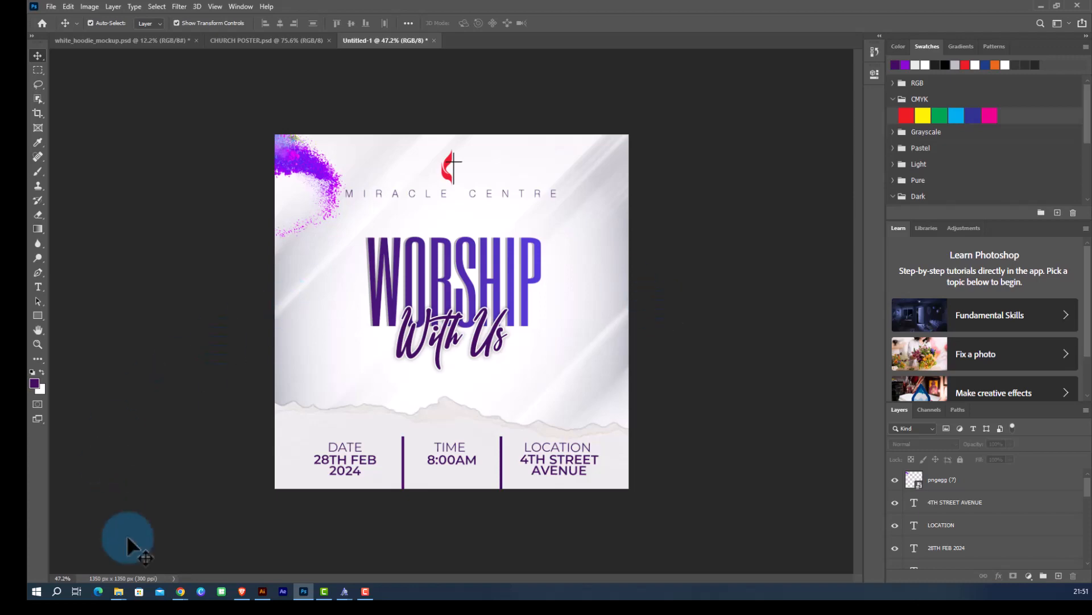
Switch to the browser and search Pinterest for PEOPLE WORSHIPPING.
{"action": "mouse_move", "coordinate": [180, 591]}
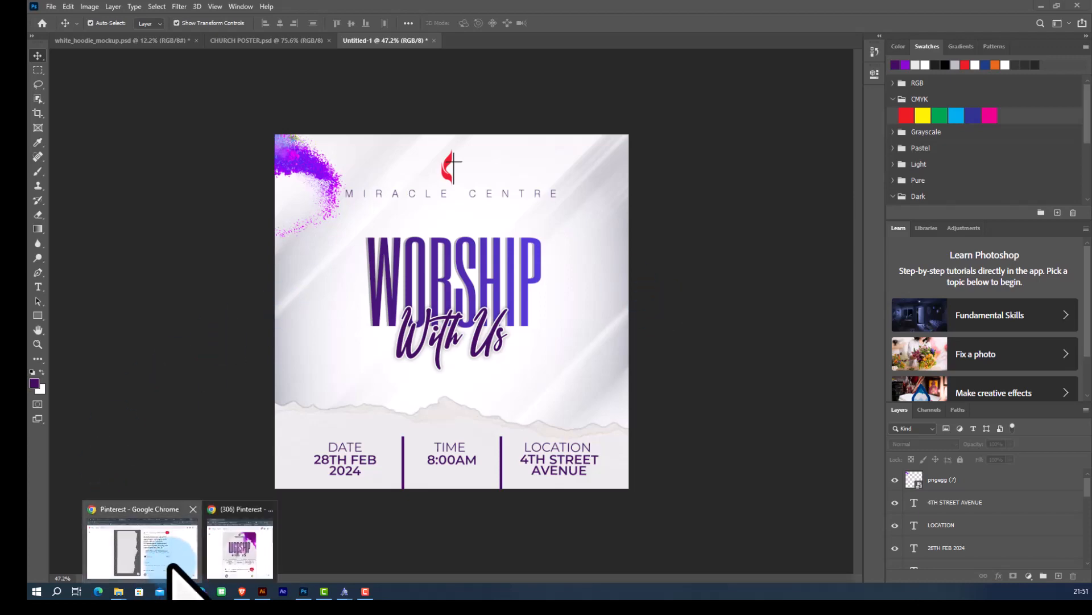
{"action": "left_click", "coordinate": [153, 555]}
{"action": "left_click", "coordinate": [383, 90]}
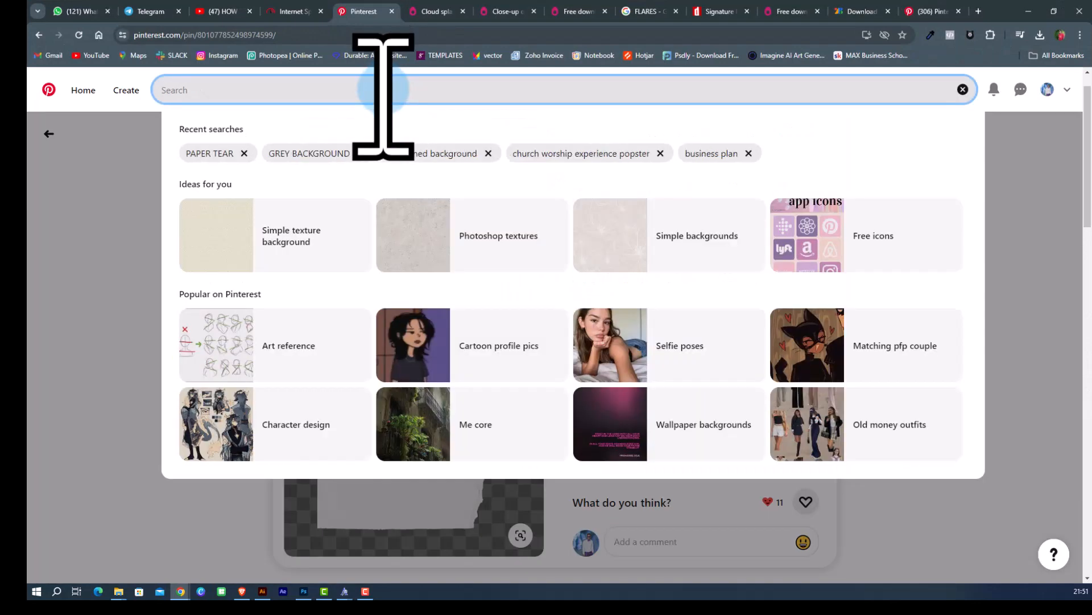
{"action": "type", "text": "PEOP"}
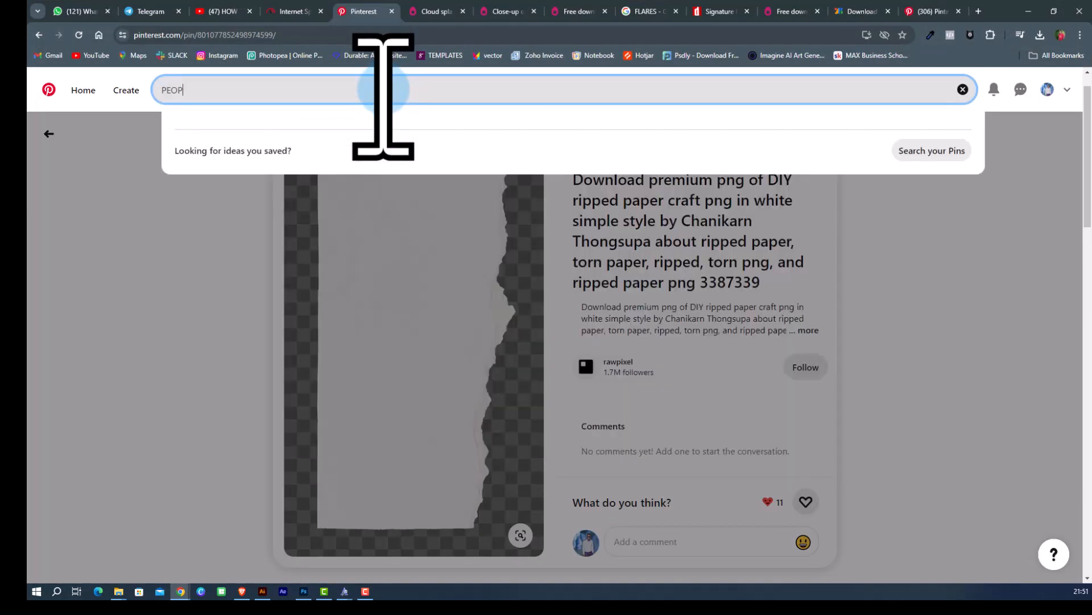
{"action": "type", "text": "LE WOR"}
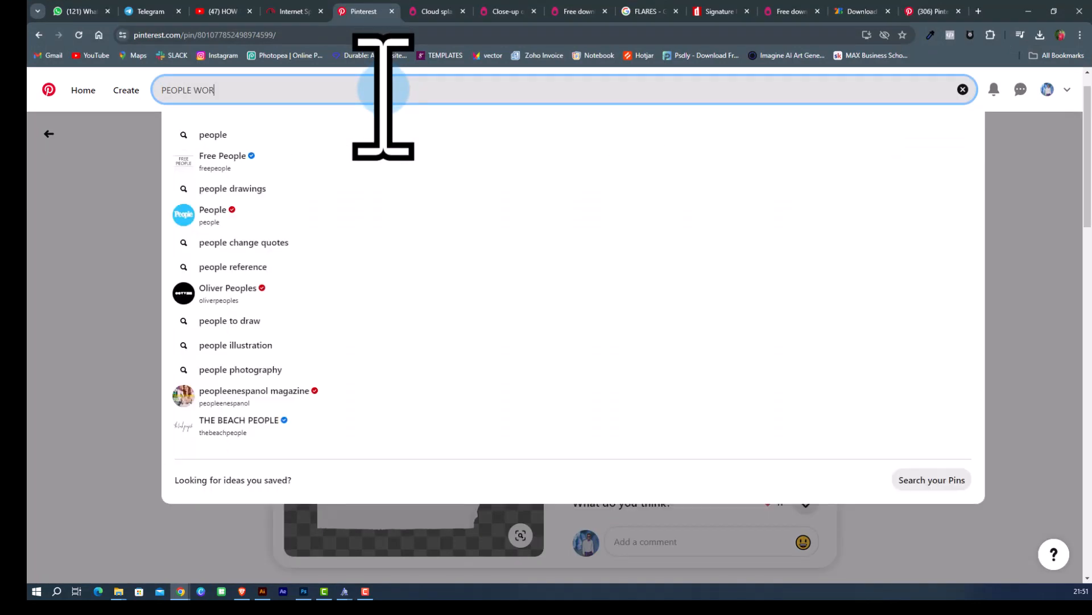
{"action": "type", "text": "SHIPPING"}
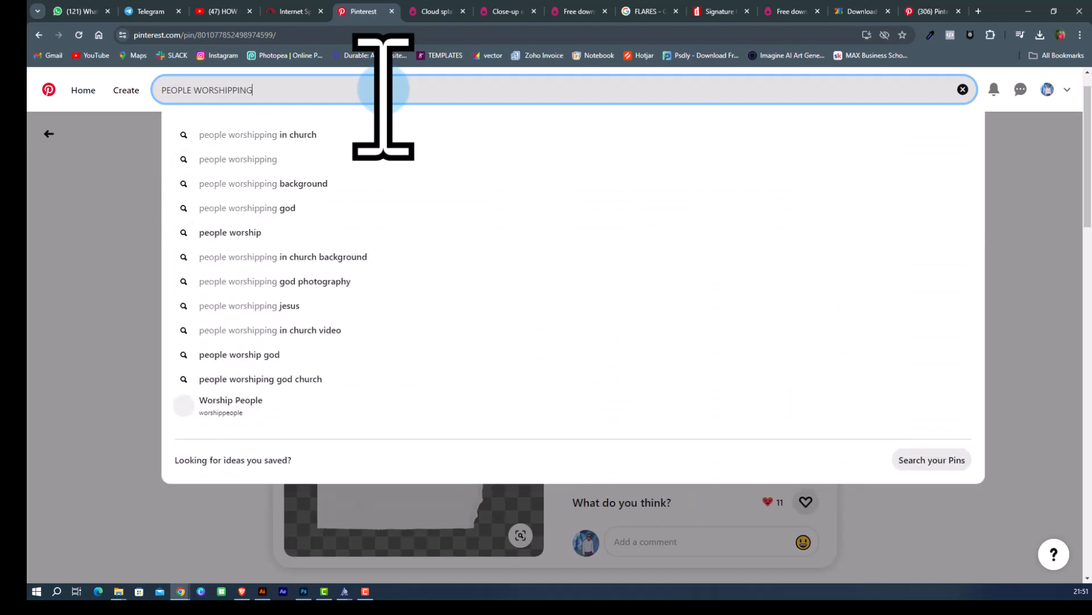
{"action": "key", "text": "Return"}
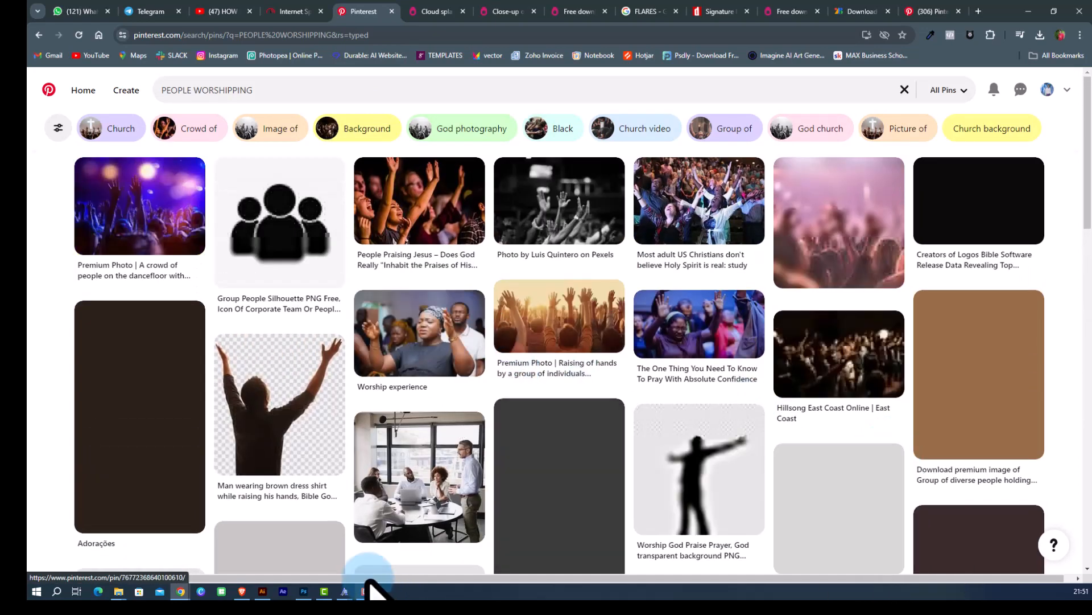
Browse the Pinterest results and open the worship crowd photo pin to inspect it.
{"action": "scroll", "coordinate": [797, 512], "scroll_direction": "down", "scroll_amount": 2}
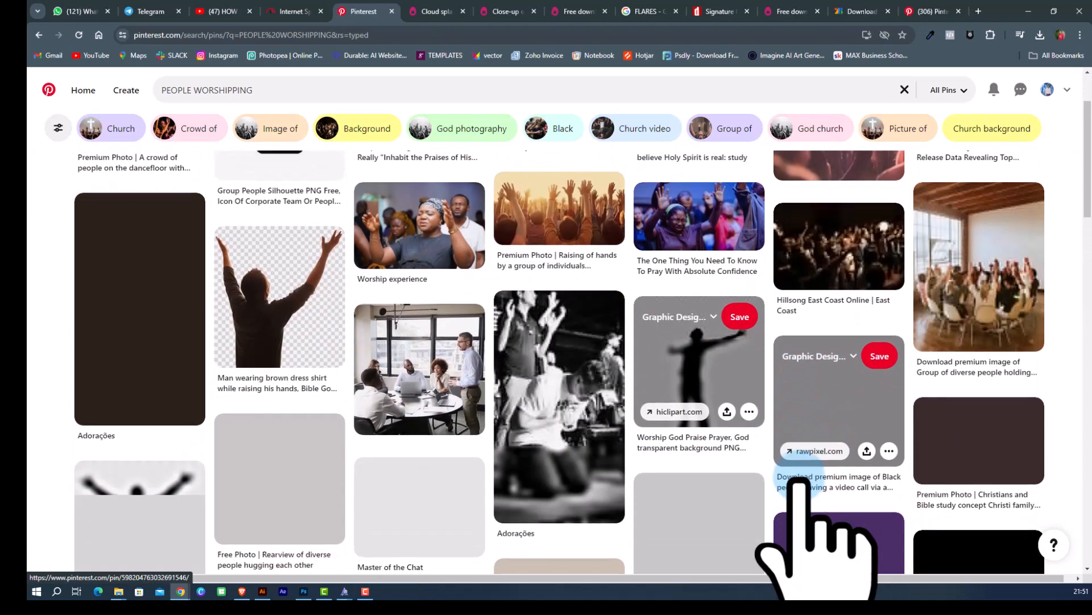
{"action": "scroll", "coordinate": [788, 472], "scroll_direction": "down", "scroll_amount": 2}
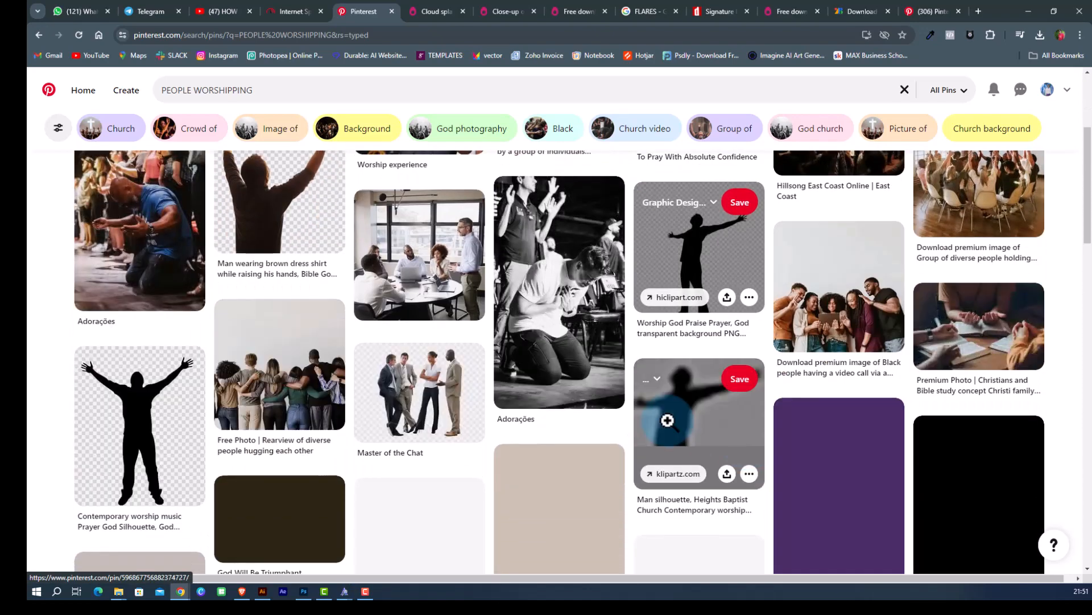
{"action": "scroll", "coordinate": [667, 420], "scroll_direction": "up", "scroll_amount": 3}
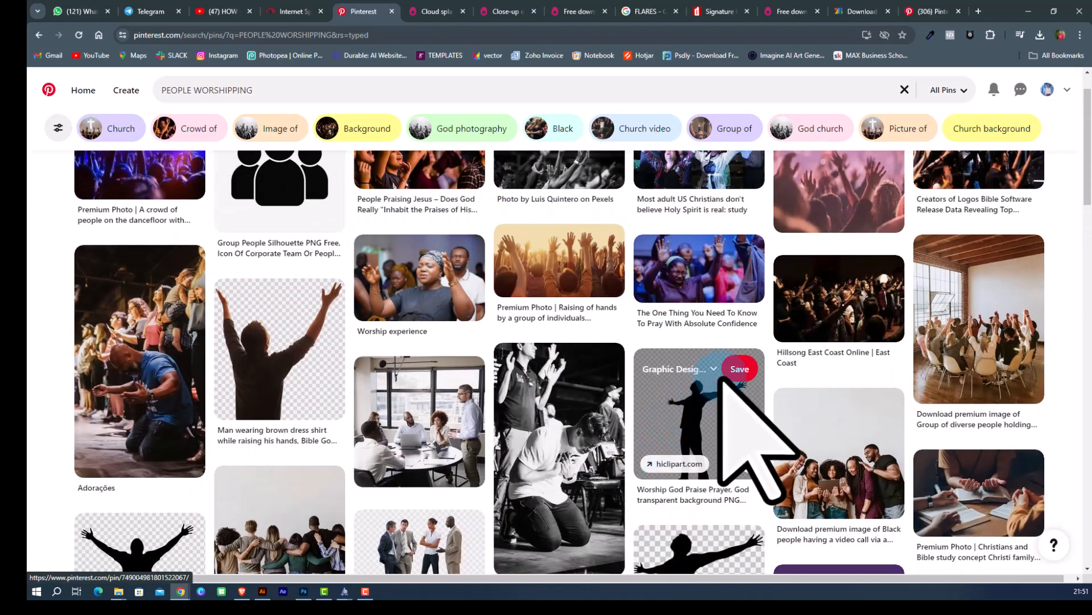
{"action": "scroll", "coordinate": [711, 444], "scroll_direction": "up", "scroll_amount": 1}
{"action": "left_click", "coordinate": [952, 211]}
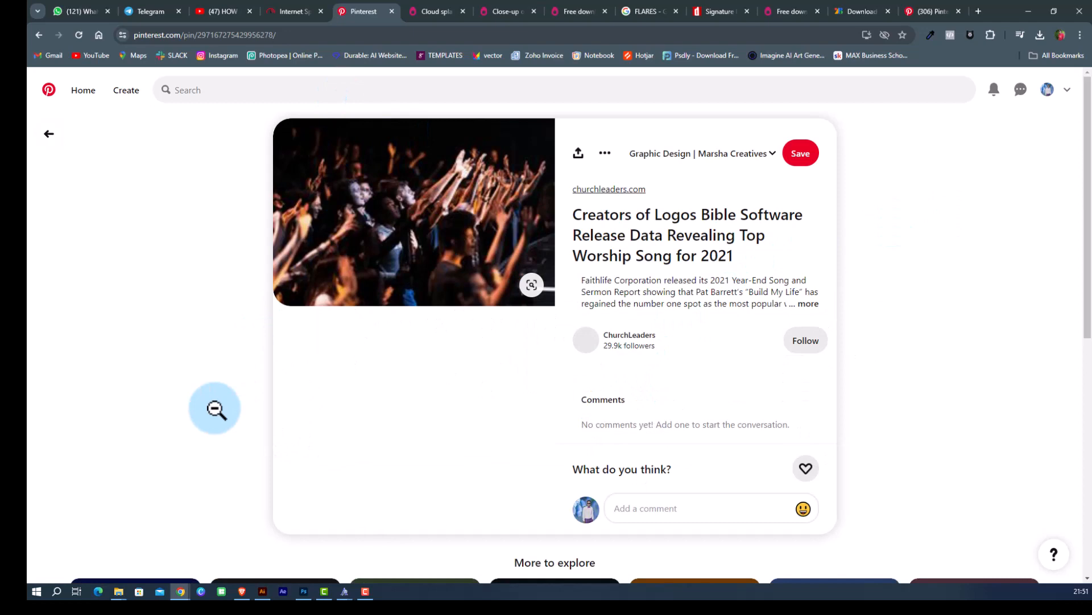
{"action": "scroll", "coordinate": [538, 335], "scroll_direction": "down", "scroll_amount": 1}
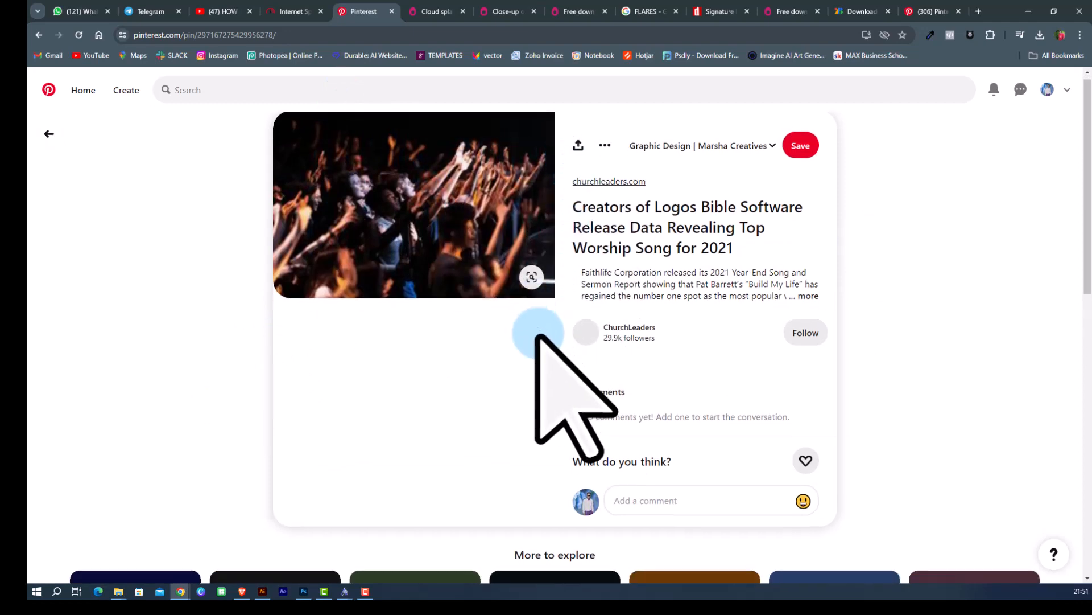
{"action": "scroll", "coordinate": [537, 335], "scroll_direction": "down", "scroll_amount": 5}
{"action": "scroll", "coordinate": [538, 336], "scroll_direction": "up", "scroll_amount": 4}
{"action": "scroll", "coordinate": [540, 336], "scroll_direction": "down", "scroll_amount": 6}
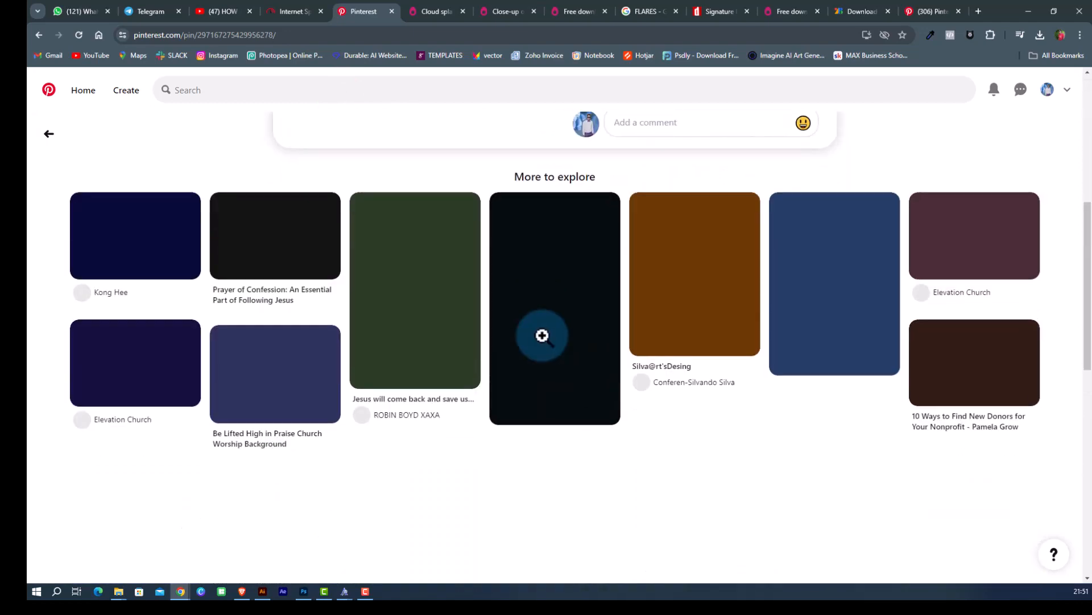
{"action": "scroll", "coordinate": [542, 336], "scroll_direction": "down", "scroll_amount": 8}
{"action": "scroll", "coordinate": [542, 335], "scroll_direction": "up", "scroll_amount": 10}
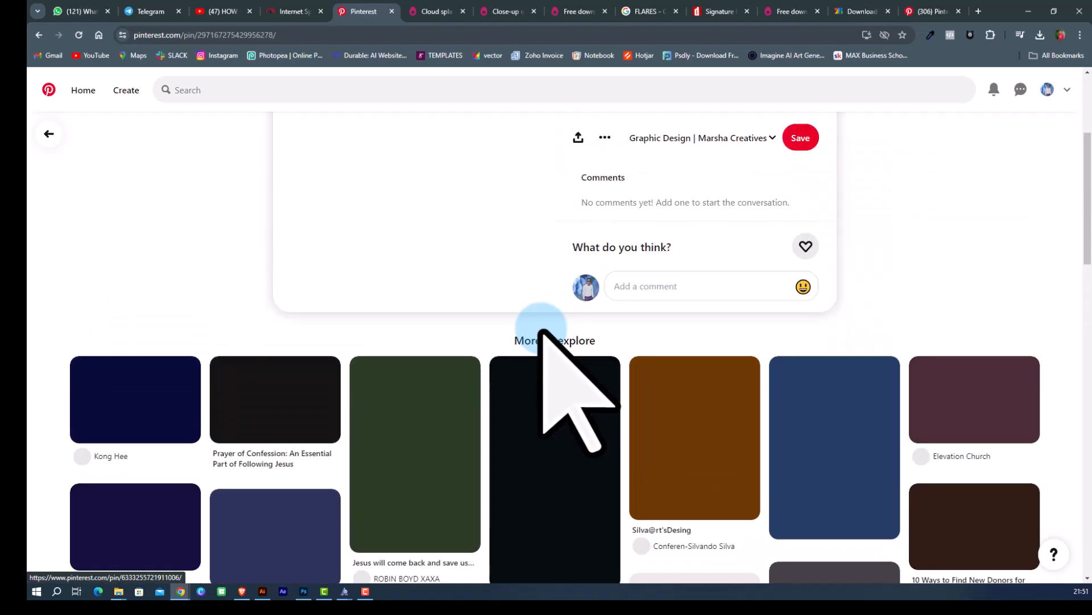
{"action": "scroll", "coordinate": [540, 332], "scroll_direction": "up", "scroll_amount": 4}
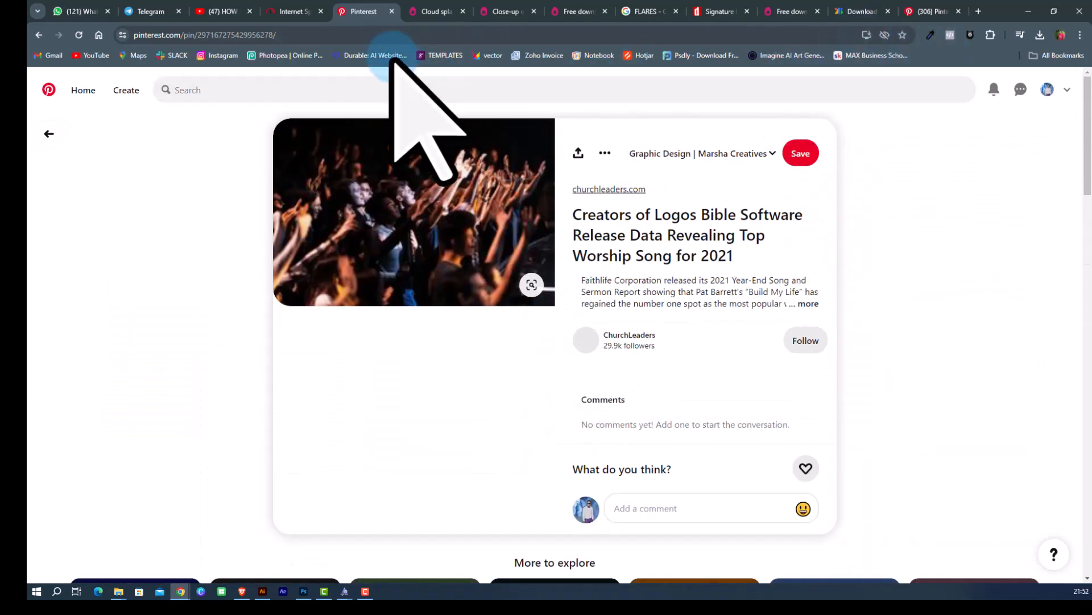
Open a new tab, search Google Images for people worshipping, and preview a raised-hands worship photo.
{"action": "right_click", "coordinate": [367, 11]}
{"action": "left_click", "coordinate": [387, 21]}
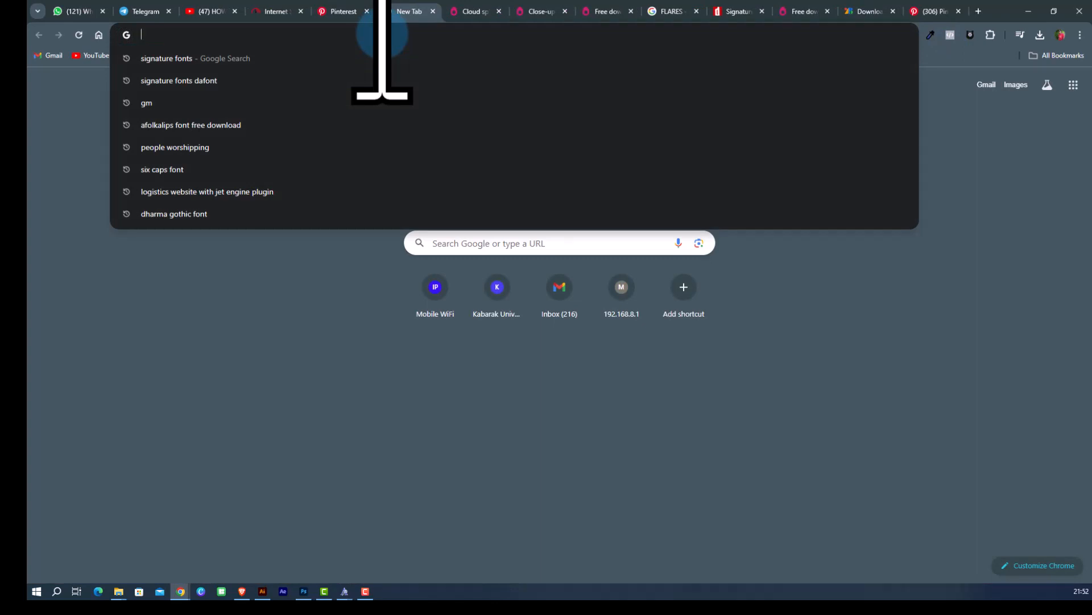
{"action": "type", "text": "PEOPL"}
{"action": "key", "text": "Return"}
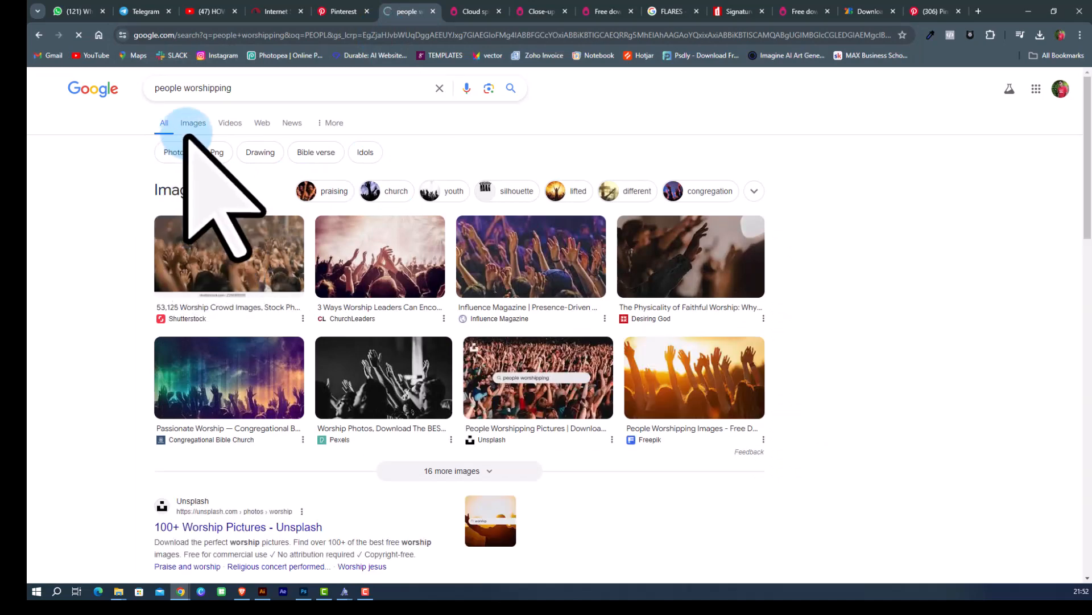
{"action": "left_click", "coordinate": [193, 122]}
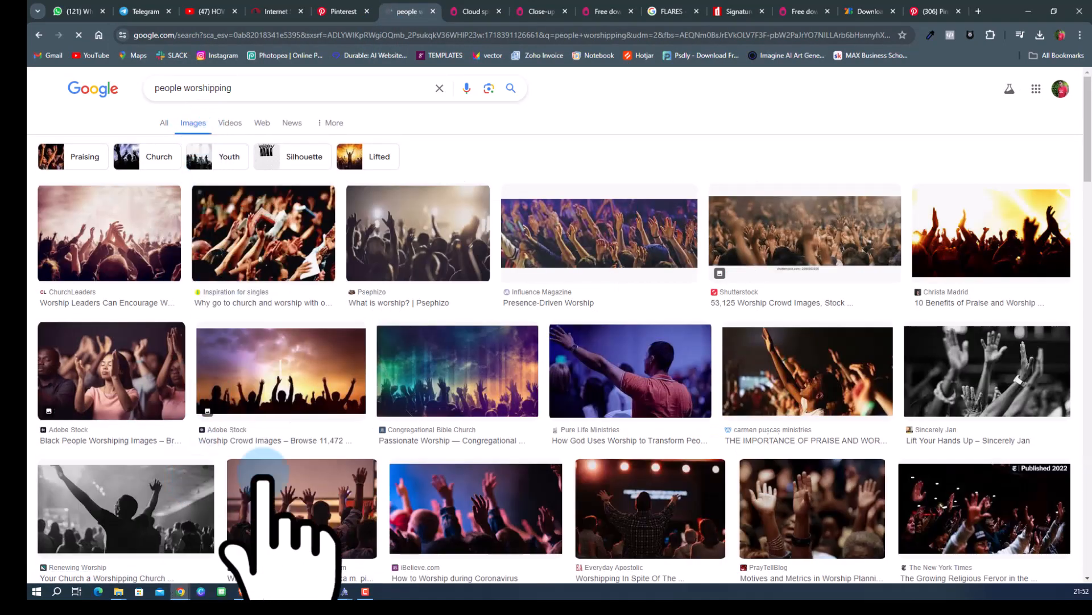
{"action": "scroll", "coordinate": [660, 296], "scroll_direction": "down", "scroll_amount": 1}
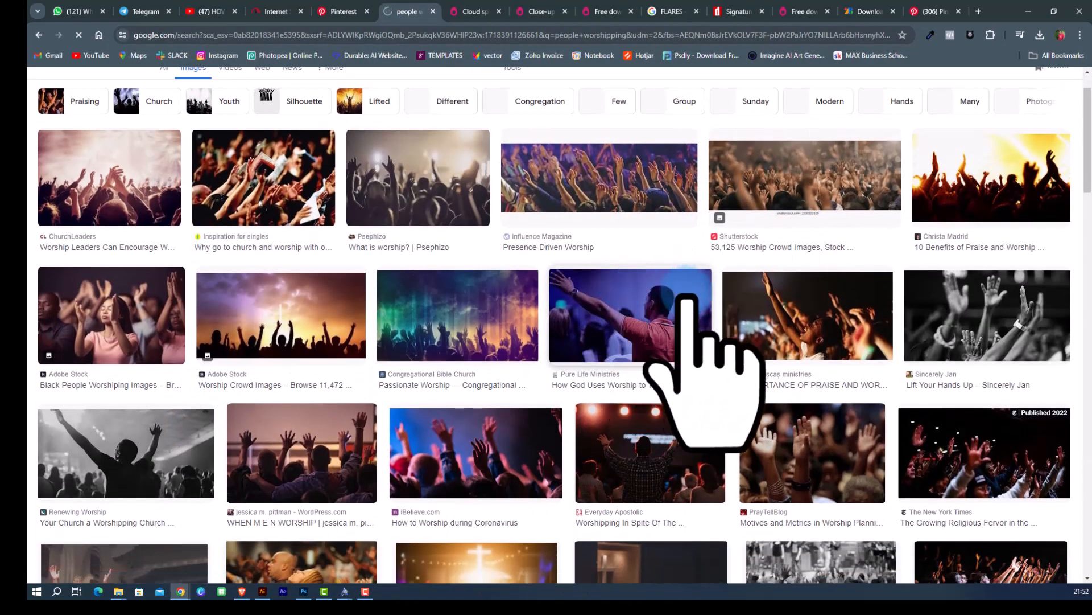
{"action": "scroll", "coordinate": [691, 304], "scroll_direction": "down", "scroll_amount": 1}
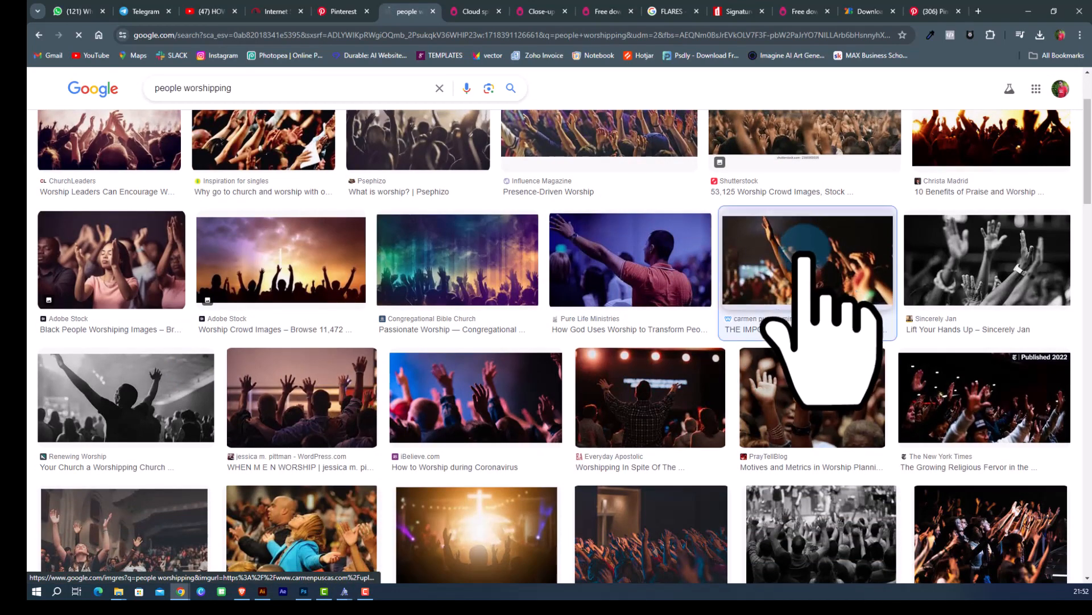
{"action": "left_click", "coordinate": [815, 262]}
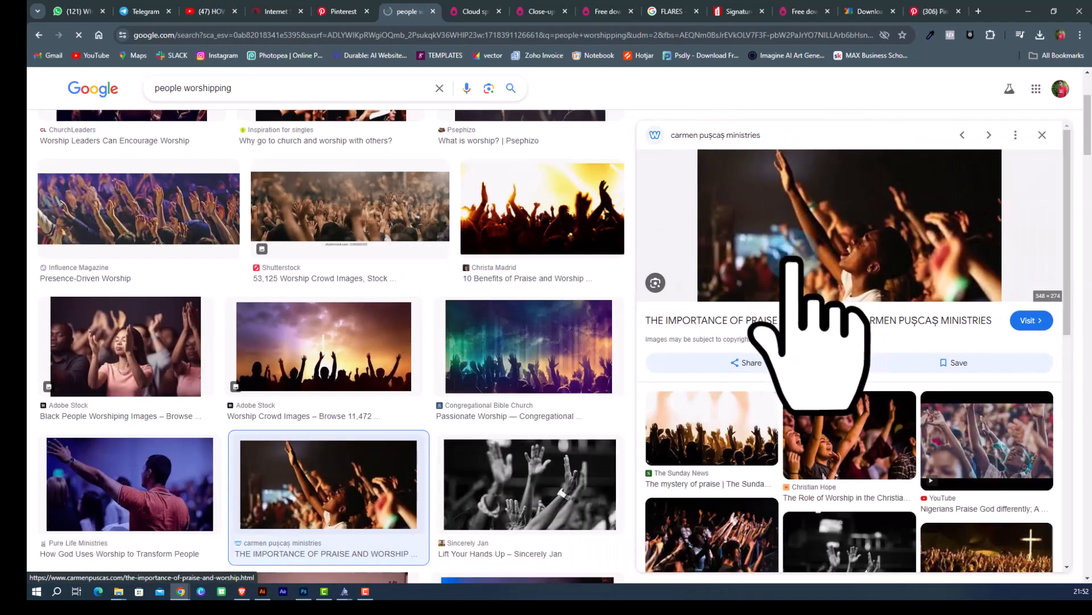
Take the previewed raised-hands worship photo from its context menu and minimise the browser to return to Photoshop.
{"action": "scroll", "coordinate": [825, 221], "scroll_direction": "down", "scroll_amount": 1}
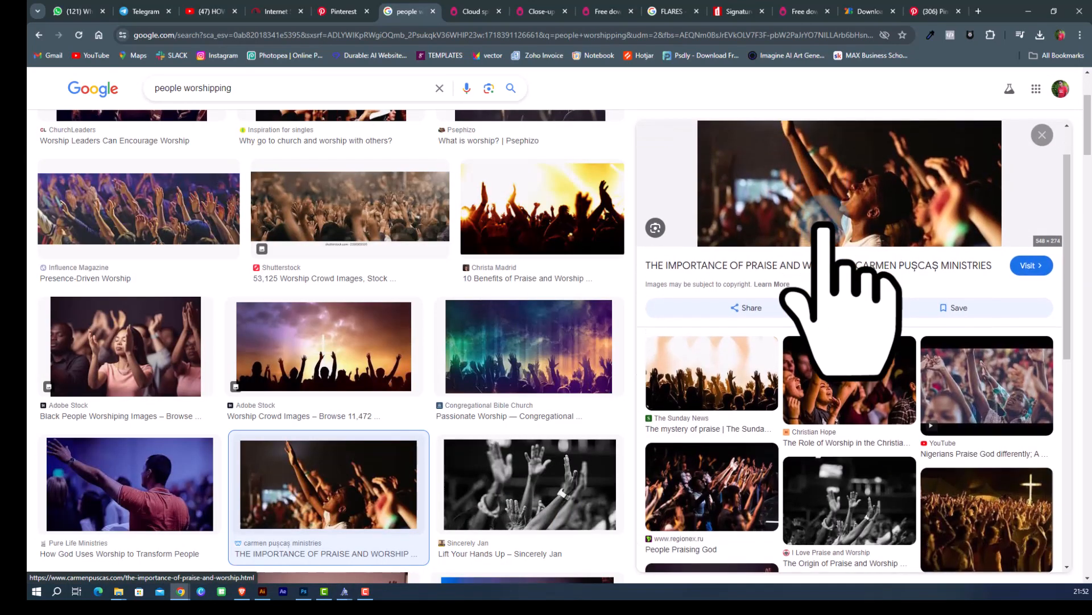
{"action": "scroll", "coordinate": [824, 221], "scroll_direction": "up", "scroll_amount": 1}
{"action": "right_click", "coordinate": [824, 224]}
{"action": "left_click", "coordinate": [860, 392]}
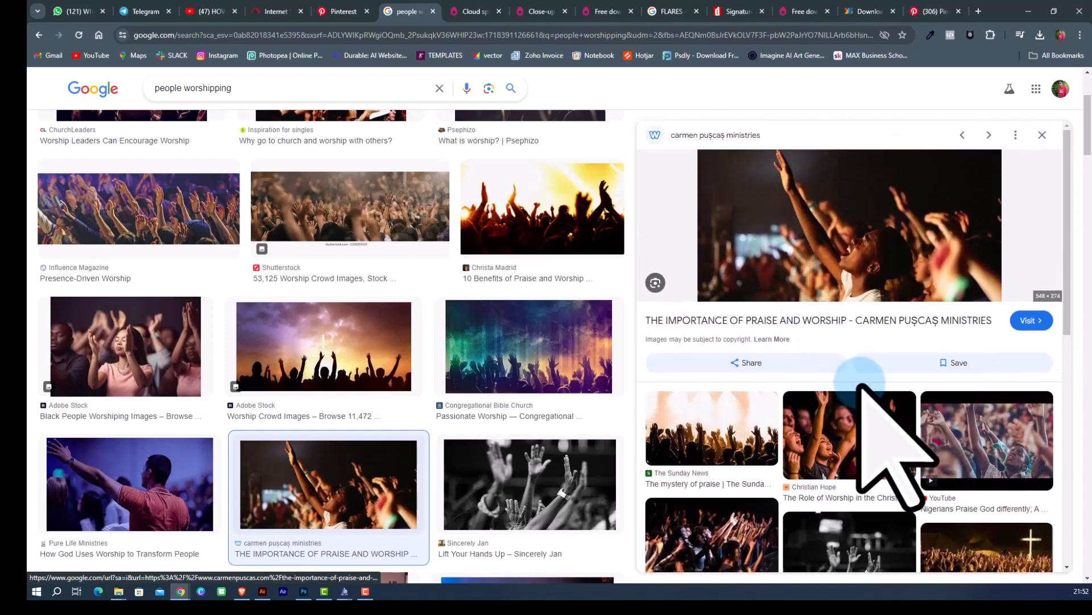
{"action": "scroll", "coordinate": [464, 380], "scroll_direction": "down", "scroll_amount": 1}
{"action": "scroll", "coordinate": [484, 375], "scroll_direction": "down", "scroll_amount": 5}
{"action": "scroll", "coordinate": [541, 317], "scroll_direction": "down", "scroll_amount": 5}
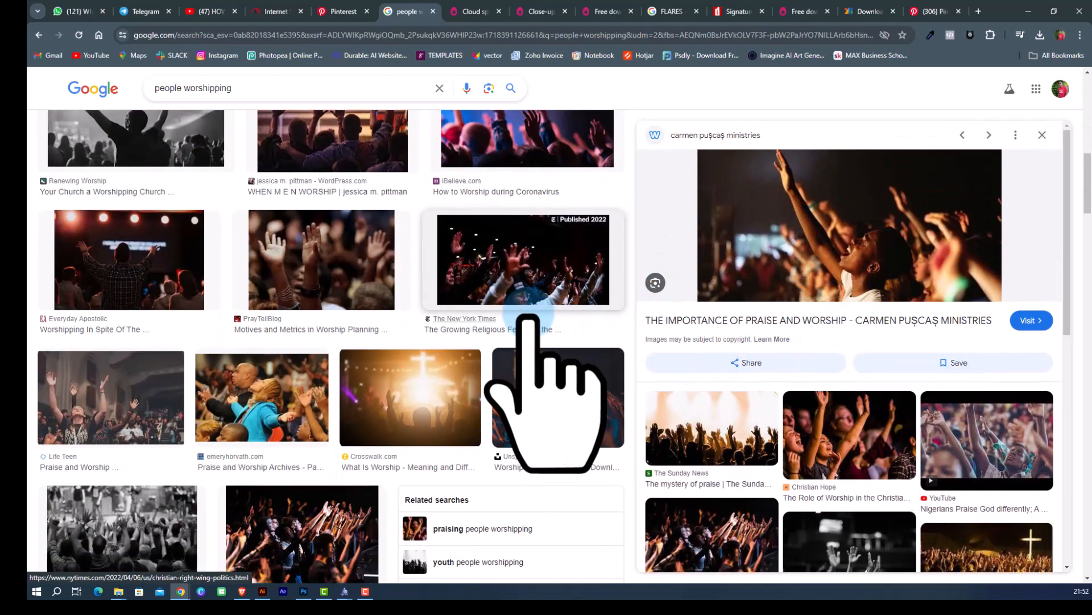
{"action": "left_click", "coordinate": [1028, 11]}
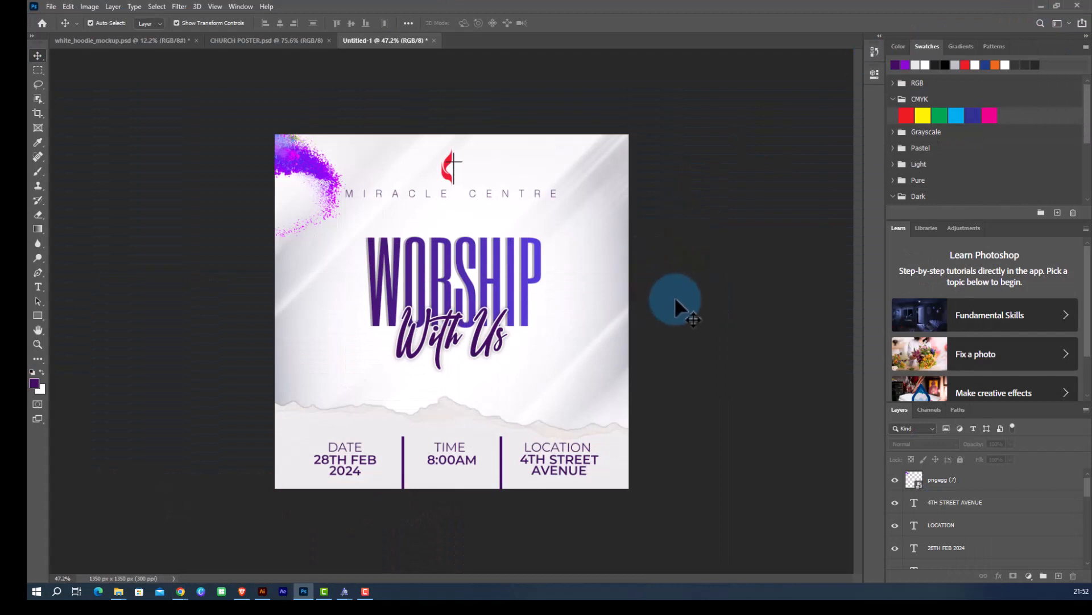
Paste the copied worship crowd photo and scale it up to span the poster's middle section.
{"action": "key", "text": "ctrl+v"}
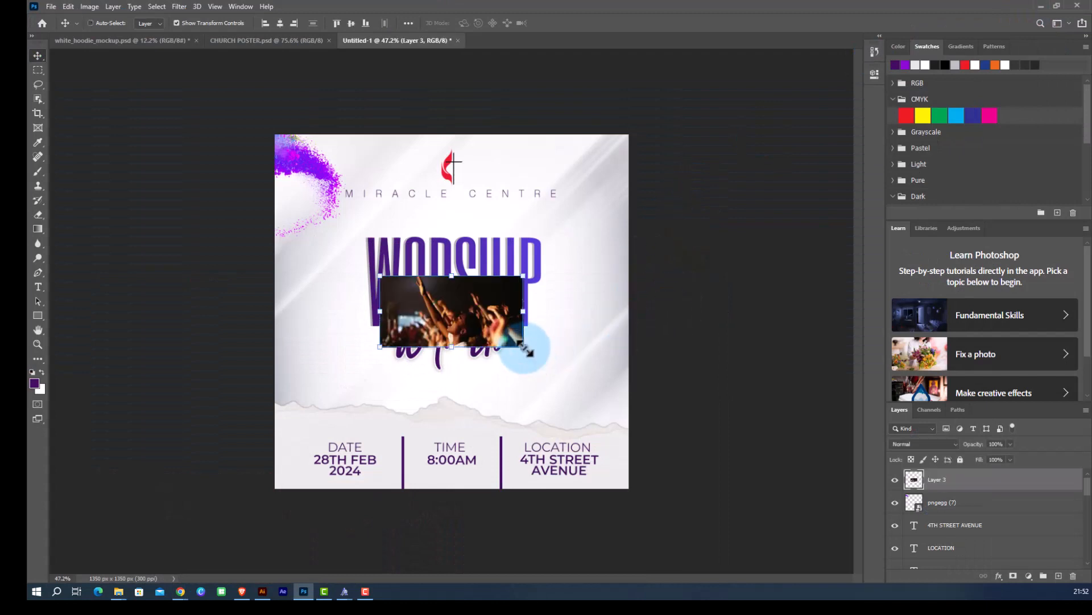
{"action": "left_click_drag", "start_coordinate": [521, 344], "coordinate": [672, 370]}
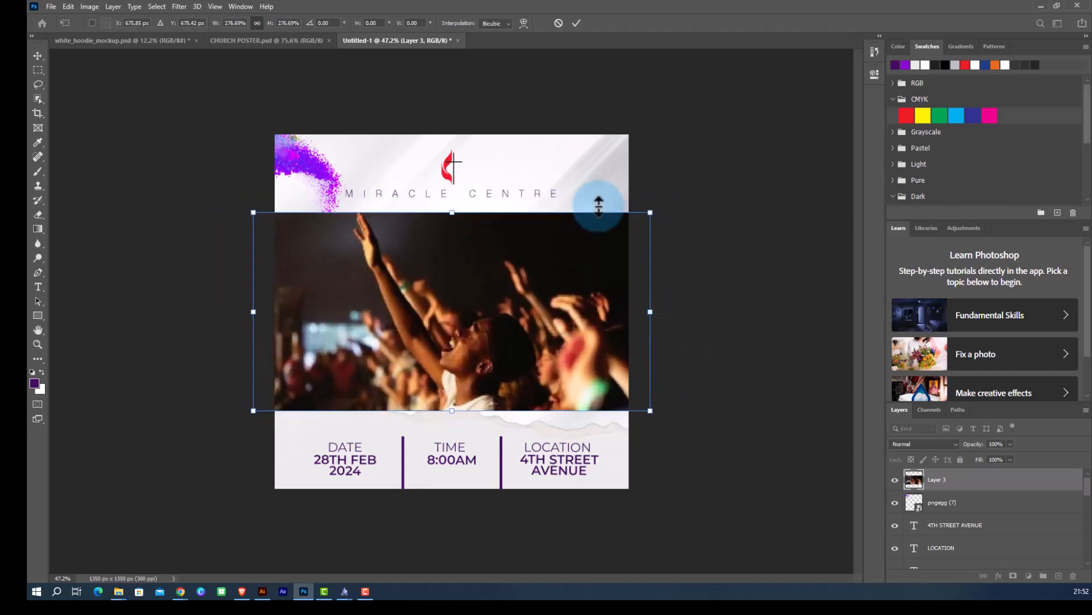
{"action": "left_click", "coordinate": [576, 22]}
Move the worship photo layer beneath the torn paper edge layer in the layer stack.
{"action": "left_click_drag", "start_coordinate": [489, 344], "coordinate": [500, 360]}
{"action": "left_click", "coordinate": [476, 484]}
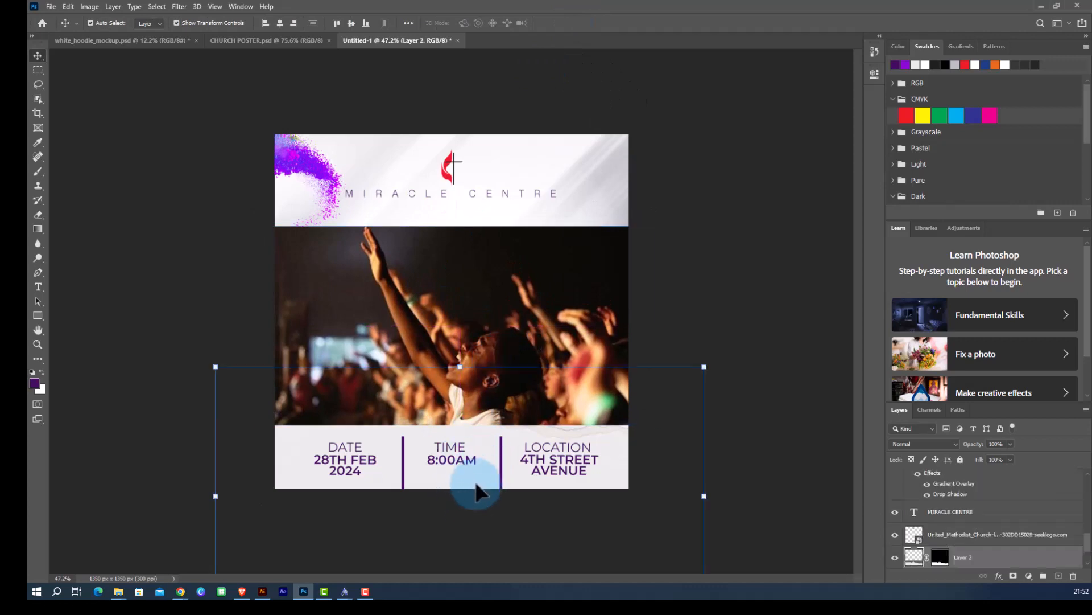
{"action": "left_click", "coordinate": [653, 330]}
{"action": "left_click", "coordinate": [572, 319]}
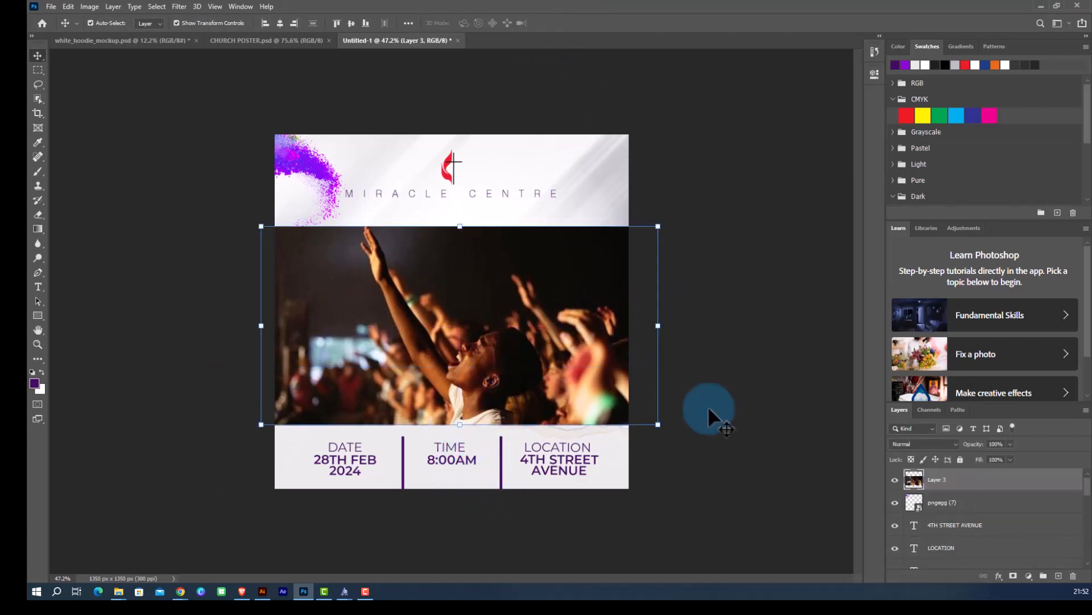
{"action": "mouse_move", "coordinate": [979, 490]}
{"action": "left_mouse_down"}
{"action": "mouse_move", "coordinate": [989, 594]}
{"action": "mouse_move", "coordinate": [975, 590]}
{"action": "mouse_move", "coordinate": [977, 498]}
{"action": "left_mouse_up"}
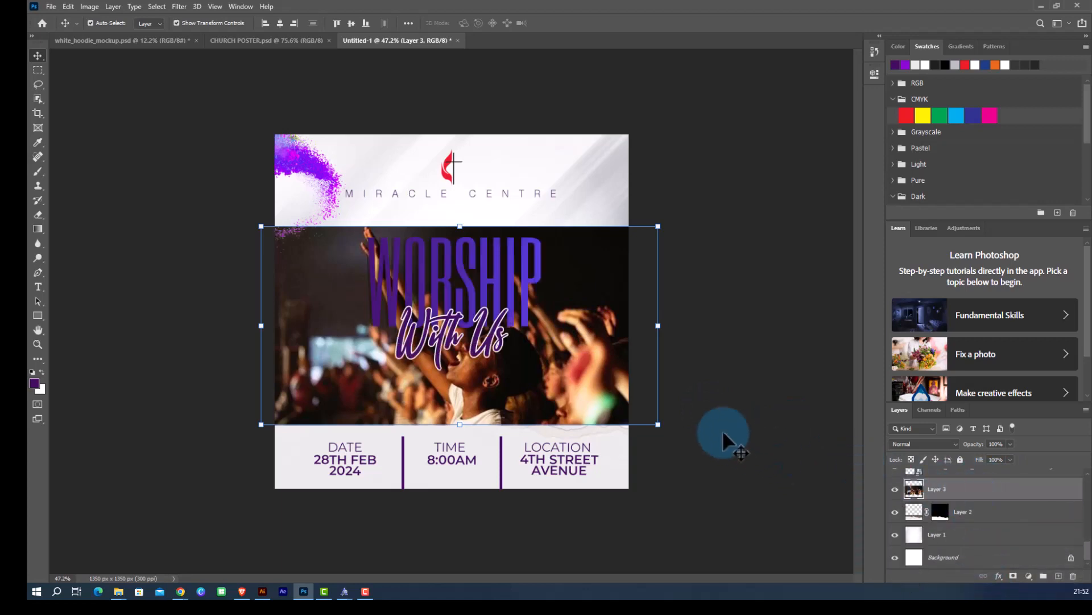
{"action": "mouse_move", "coordinate": [542, 424]}
{"action": "left_mouse_down"}
{"action": "mouse_move", "coordinate": [537, 391]}
{"action": "mouse_move", "coordinate": [547, 444]}
{"action": "mouse_move", "coordinate": [545, 418]}
{"action": "left_mouse_up"}
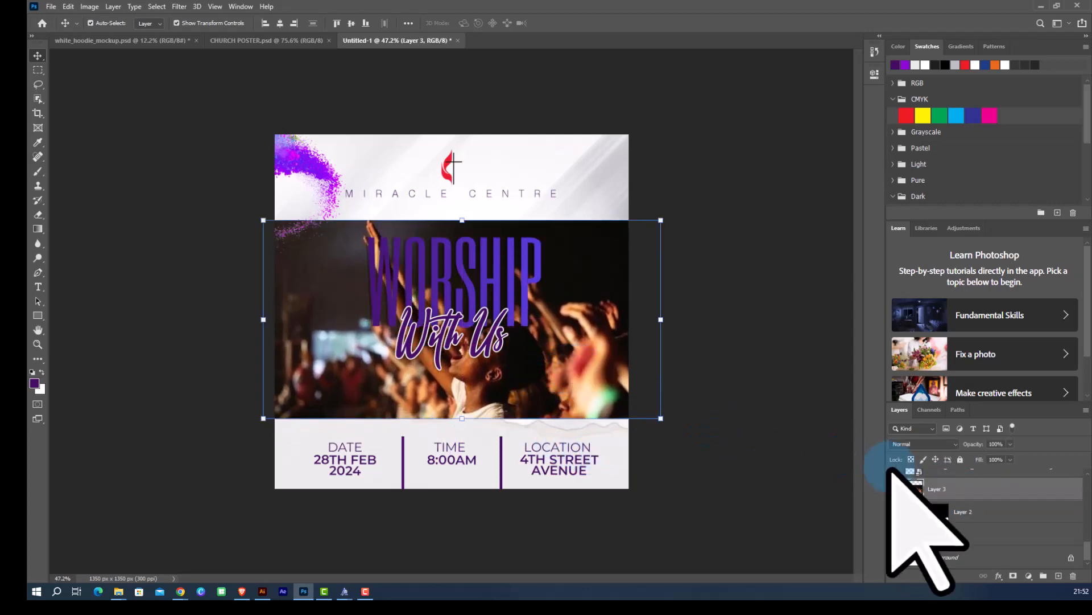
{"action": "left_click_drag", "start_coordinate": [975, 493], "coordinate": [966, 521]}
Reposition the photo and stretch its top edge up towards the church name, then commit the transform.
{"action": "mouse_move", "coordinate": [515, 367]}
{"action": "left_mouse_down"}
{"action": "mouse_move", "coordinate": [518, 392]}
{"action": "mouse_move", "coordinate": [512, 378]}
{"action": "left_mouse_up"}
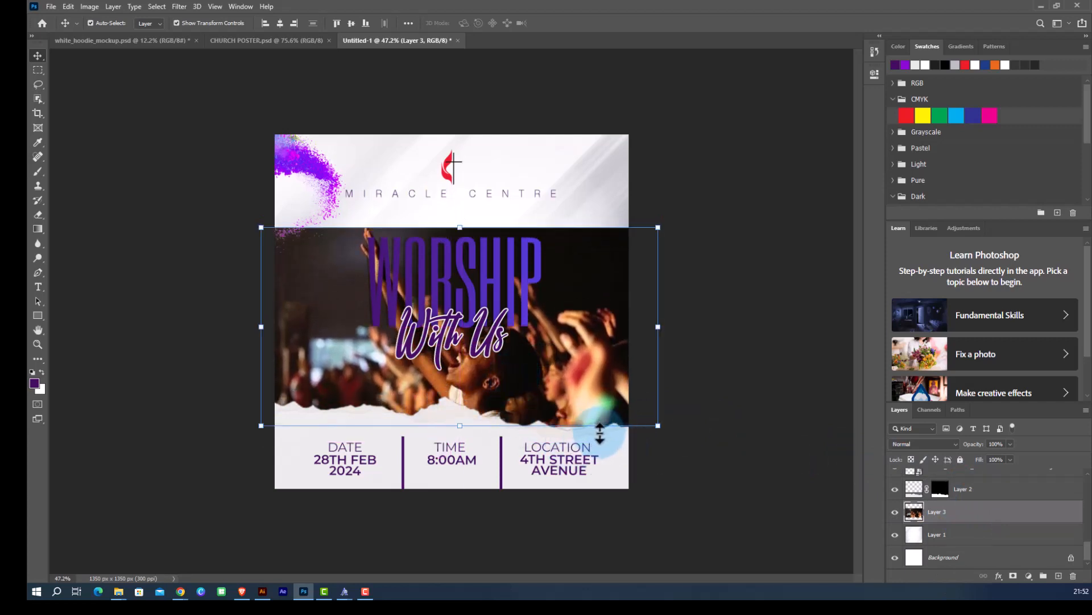
{"action": "left_click_drag", "start_coordinate": [587, 374], "coordinate": [587, 380]}
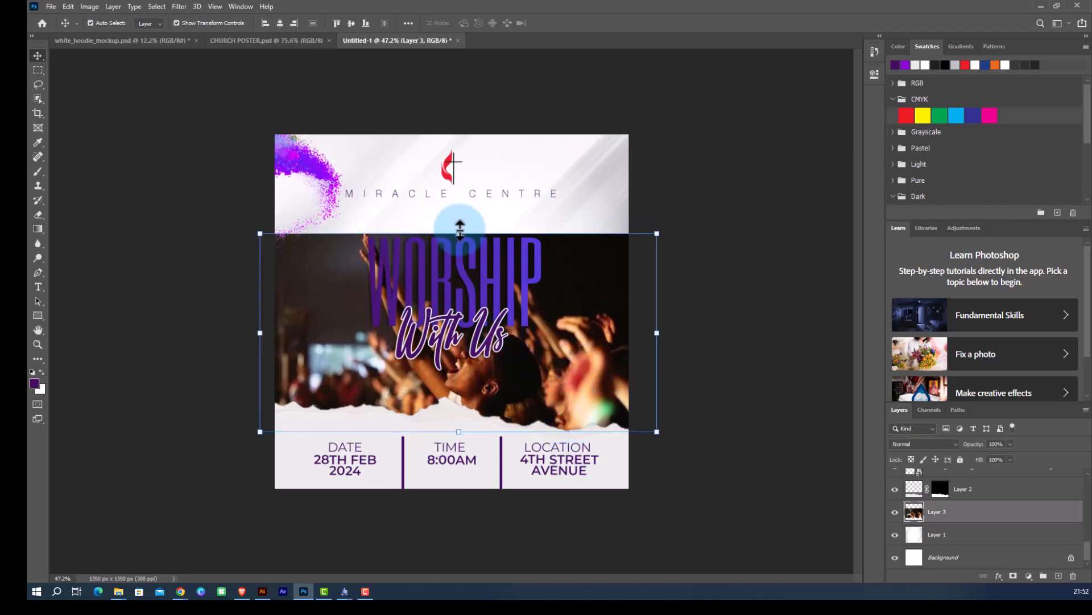
{"action": "left_click_drag", "start_coordinate": [460, 230], "coordinate": [462, 217]}
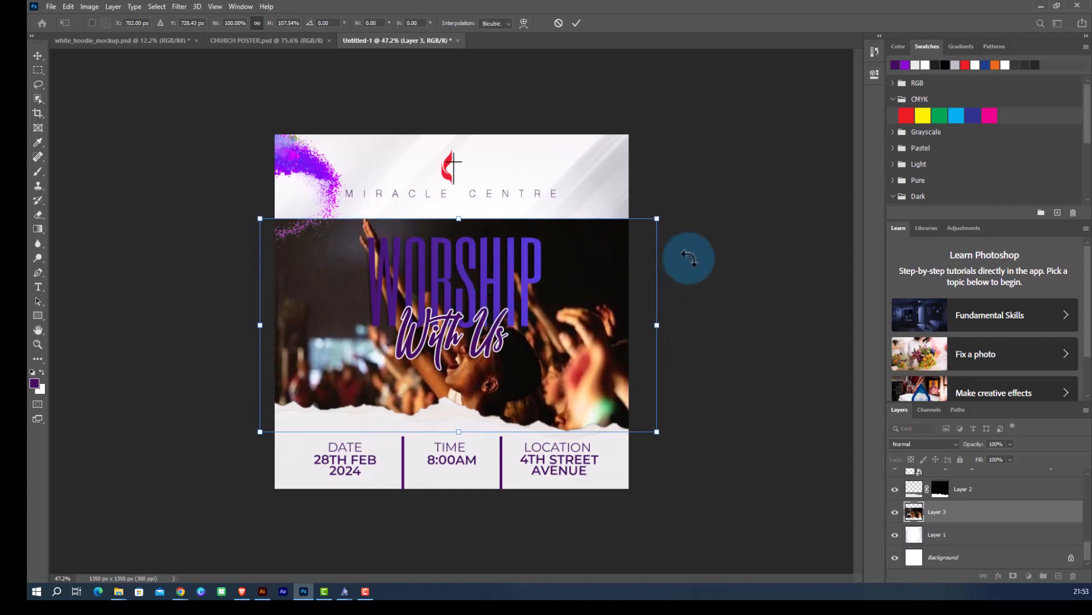
{"action": "left_click_drag", "start_coordinate": [689, 259], "coordinate": [689, 259]}
{"action": "left_click", "coordinate": [576, 24]}
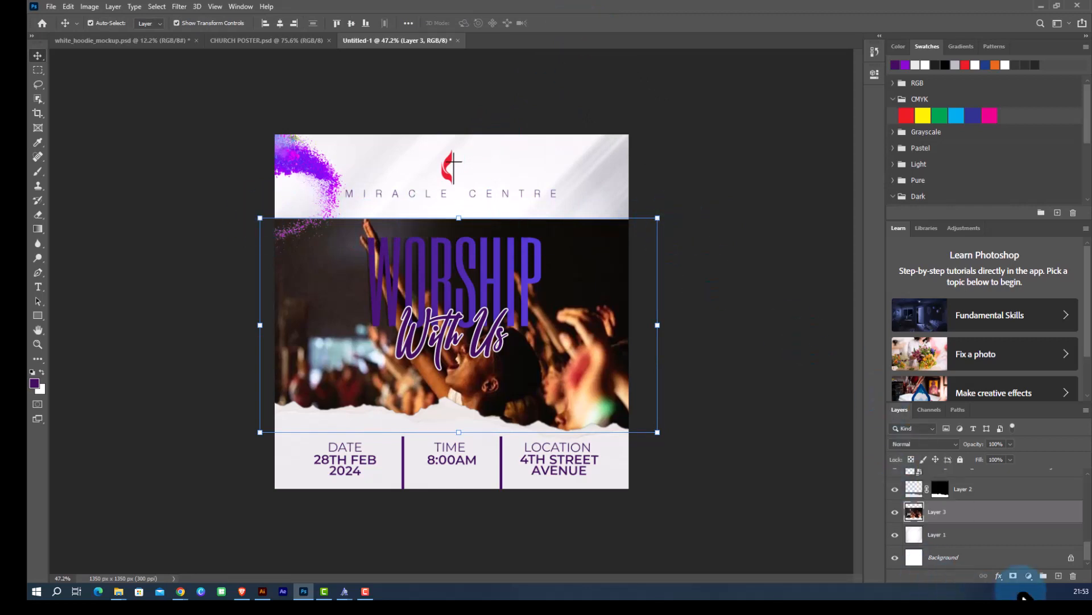
Add a layer mask to the photo and paint with a large soft black brush to fade its top edge.
{"action": "left_click", "coordinate": [1013, 576]}
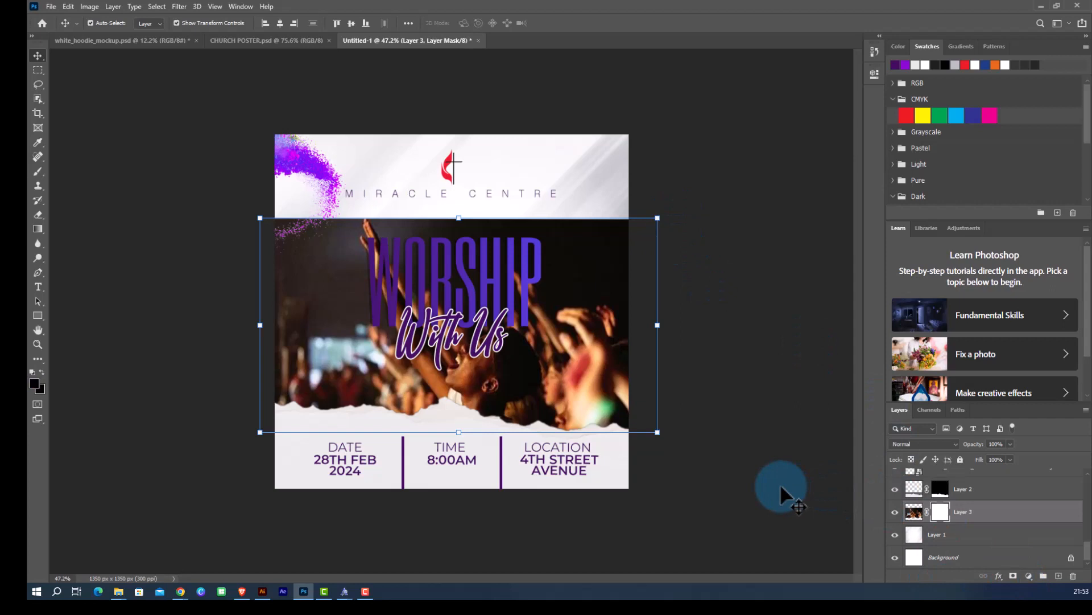
{"action": "key", "text": "b"}
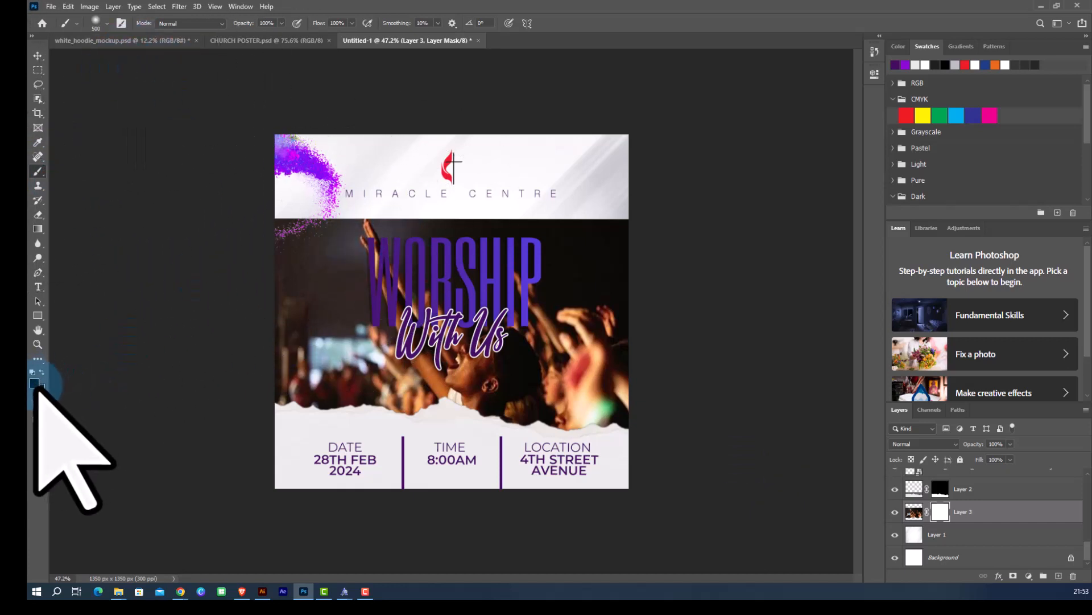
{"action": "left_click_drag", "start_coordinate": [237, 230], "coordinate": [682, 231]}
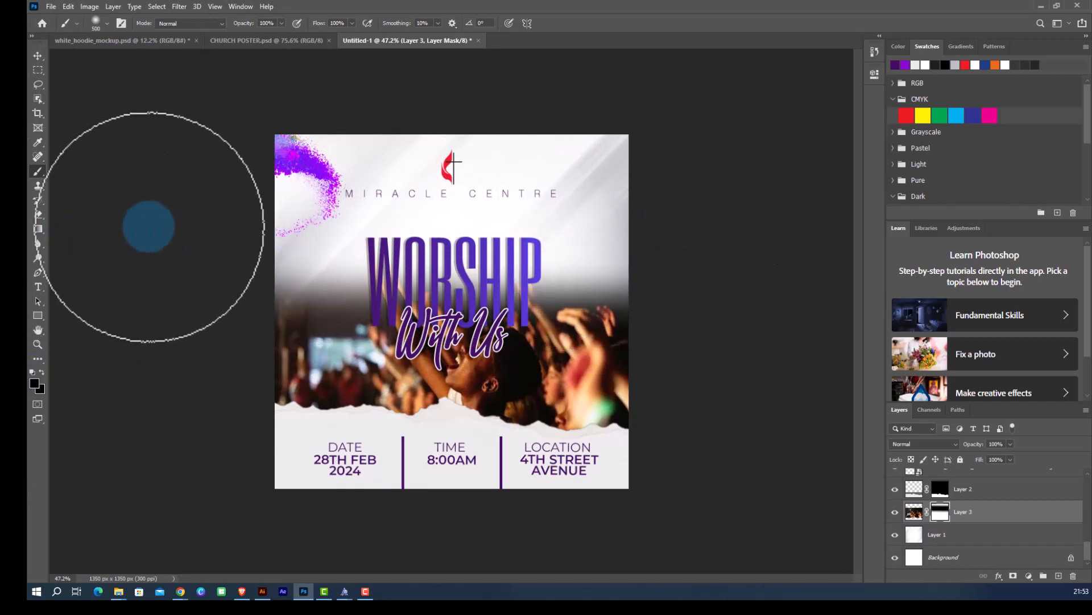
{"action": "key", "text": "ctrl+z"}
{"action": "left_click", "coordinate": [106, 23]}
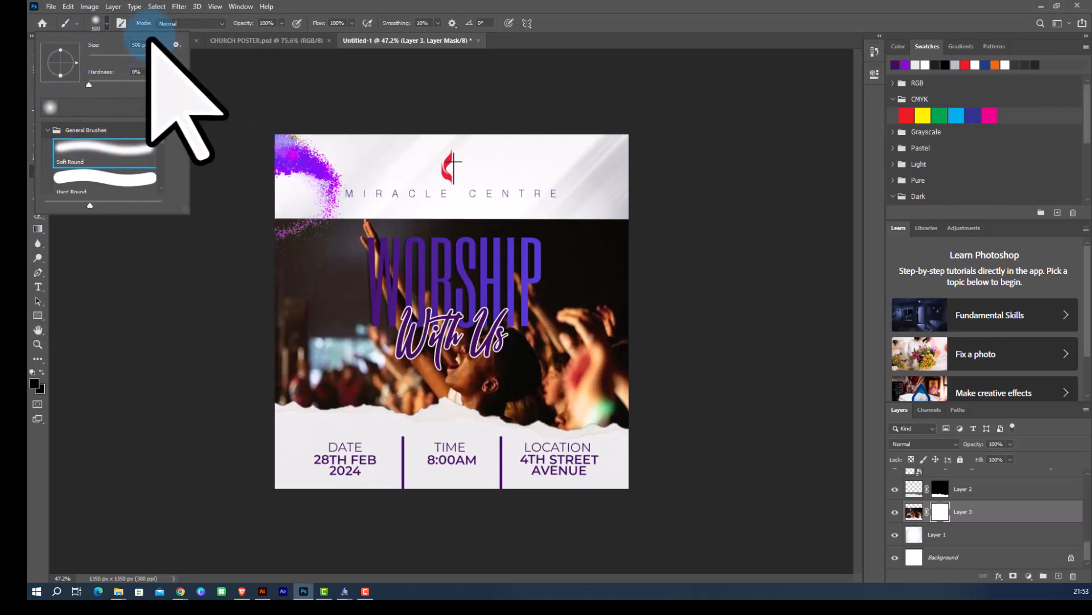
{"action": "mouse_move", "coordinate": [249, 214]}
{"action": "left_mouse_down"}
{"action": "mouse_move", "coordinate": [707, 183]}
{"action": "mouse_move", "coordinate": [391, 134]}
{"action": "mouse_move", "coordinate": [103, 190]}
{"action": "mouse_move", "coordinate": [122, 167]}
{"action": "left_mouse_up"}
{"action": "left_click", "coordinate": [38, 55]}
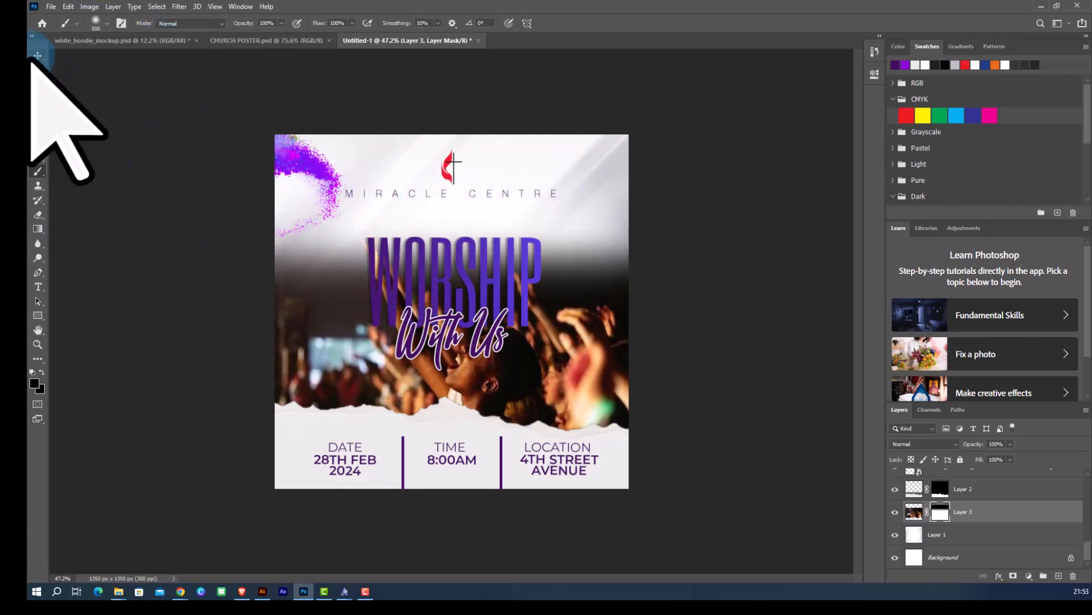
Set the worship photo layer's blend mode to Overlay.
{"action": "left_click", "coordinate": [914, 511]}
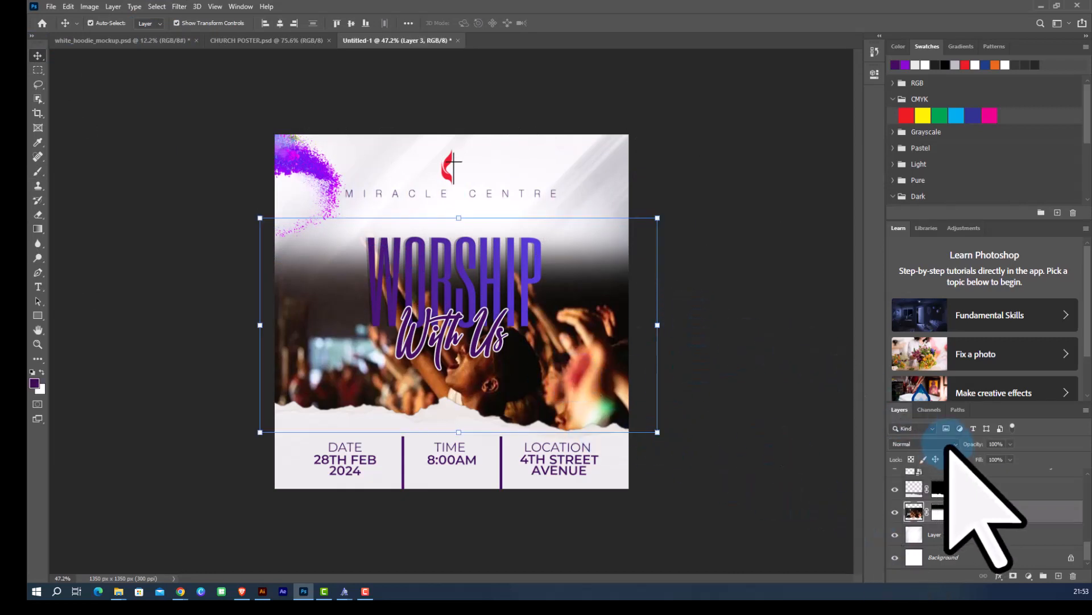
{"action": "left_click", "coordinate": [909, 445]}
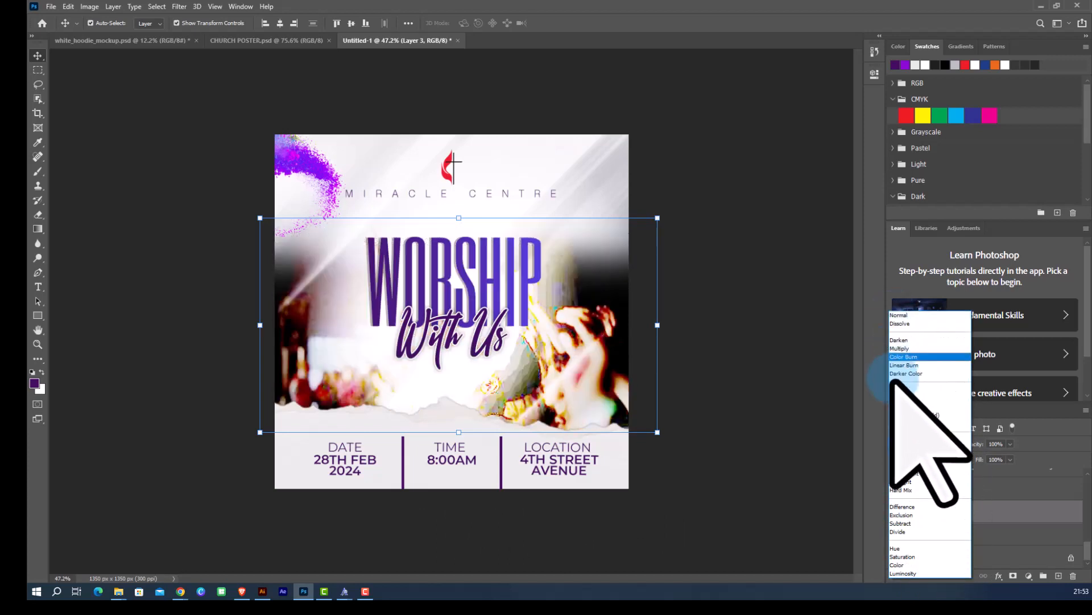
{"action": "left_click", "coordinate": [900, 441]}
{"action": "left_click", "coordinate": [756, 420]}
Zoom in and out to examine the poster with the blended crowd photo.
{"action": "scroll", "coordinate": [226, 200], "scroll_direction": "down", "scroll_amount": 2}
{"action": "scroll", "coordinate": [567, 344], "scroll_direction": "up", "scroll_amount": 1}
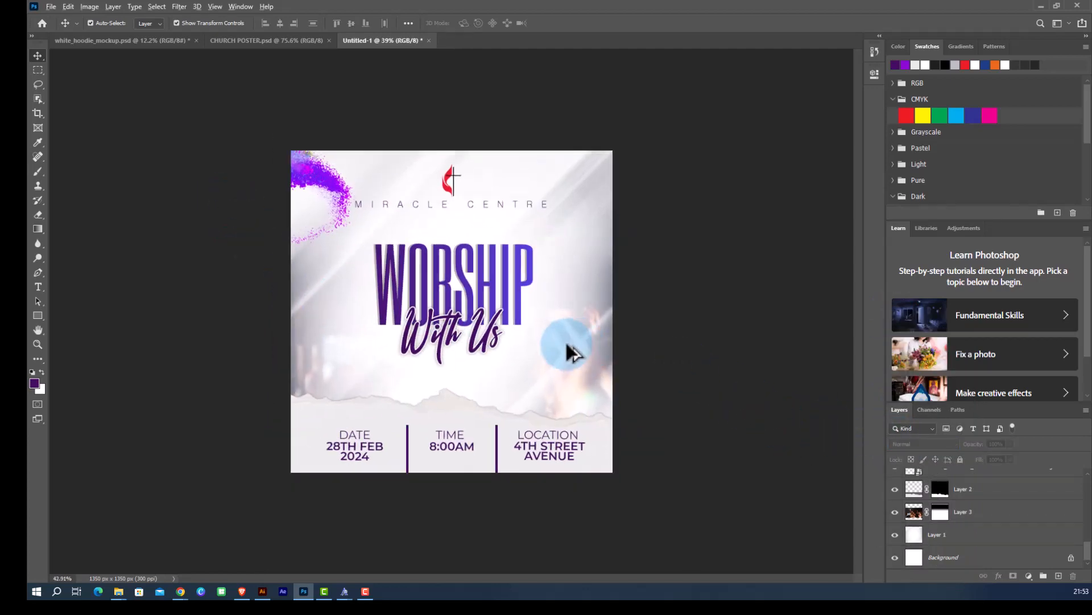
{"action": "scroll", "coordinate": [568, 378], "scroll_direction": "up", "scroll_amount": 2}
{"action": "scroll", "coordinate": [239, 249], "scroll_direction": "down", "scroll_amount": 1}
{"action": "scroll", "coordinate": [628, 392], "scroll_direction": "up", "scroll_amount": 1}
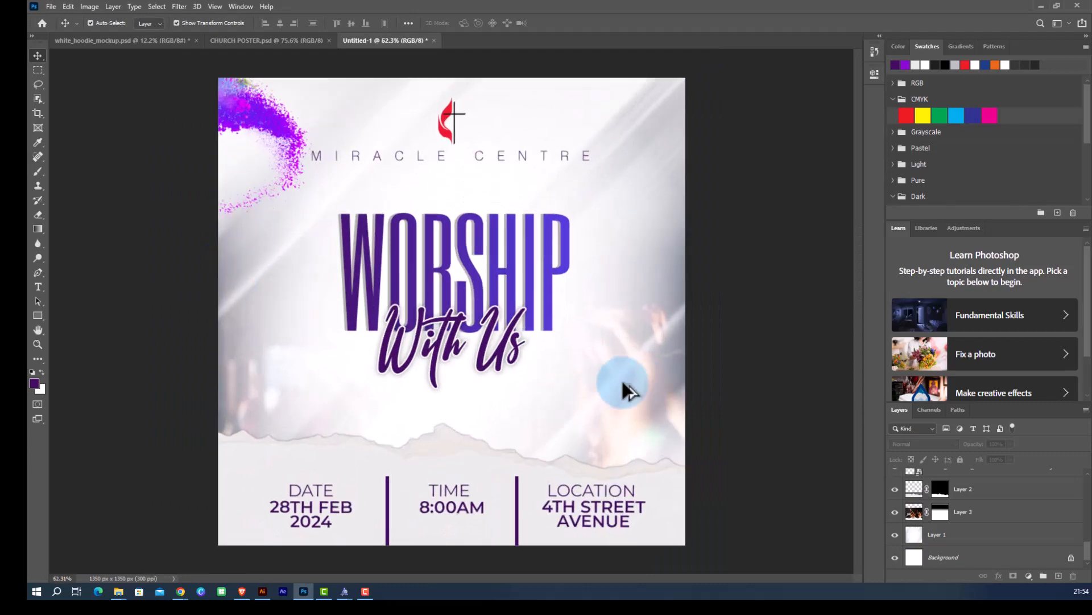
{"action": "scroll", "coordinate": [483, 373], "scroll_direction": "down", "scroll_amount": 1}
{"action": "scroll", "coordinate": [597, 409], "scroll_direction": "down", "scroll_amount": 2}
{"action": "scroll", "coordinate": [592, 398], "scroll_direction": "up", "scroll_amount": 2}
{"action": "scroll", "coordinate": [592, 398], "scroll_direction": "up", "scroll_amount": 1}
{"action": "scroll", "coordinate": [255, 219], "scroll_direction": "down", "scroll_amount": 3}
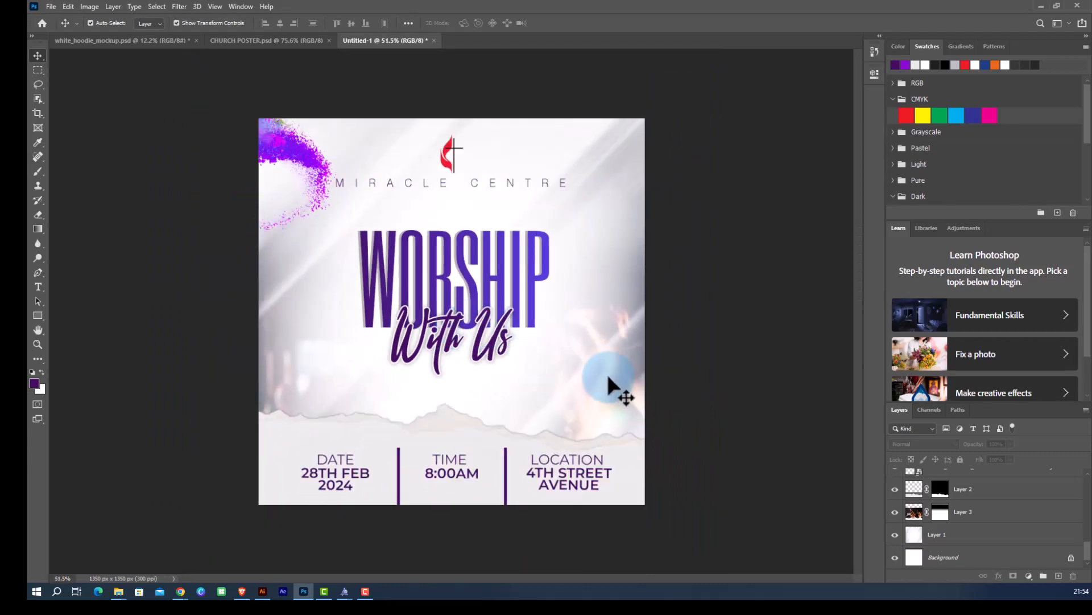
{"action": "left_click", "coordinate": [573, 366]}
{"action": "scroll", "coordinate": [225, 279], "scroll_direction": "down", "scroll_amount": 1}
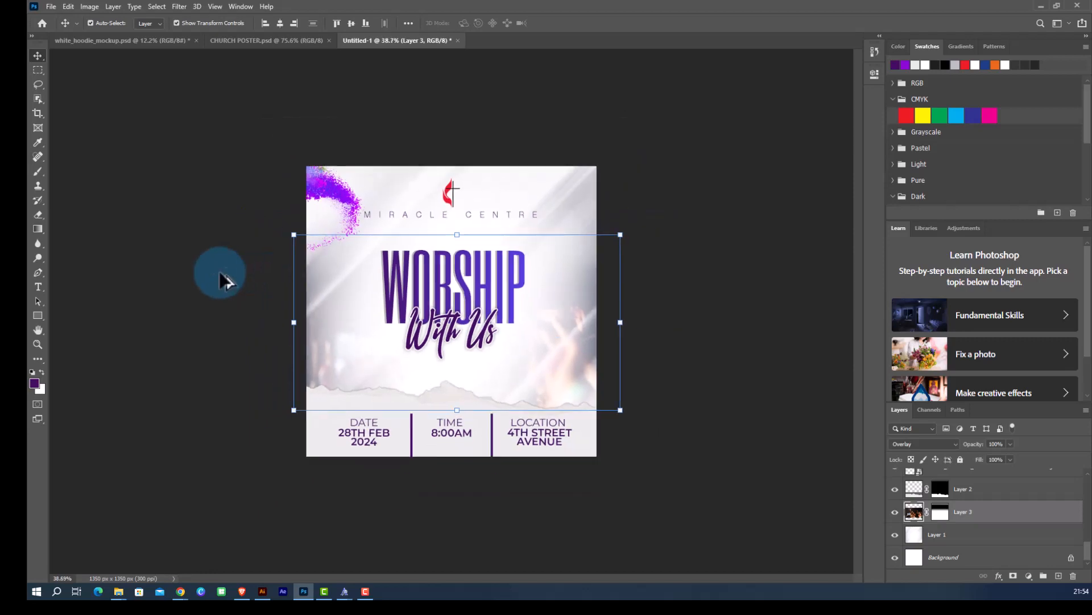
{"action": "left_click", "coordinate": [620, 426]}
{"action": "scroll", "coordinate": [578, 366], "scroll_direction": "up", "scroll_amount": 1}
{"action": "scroll", "coordinate": [556, 366], "scroll_direction": "up", "scroll_amount": 1}
{"action": "scroll", "coordinate": [391, 310], "scroll_direction": "down", "scroll_amount": 1}
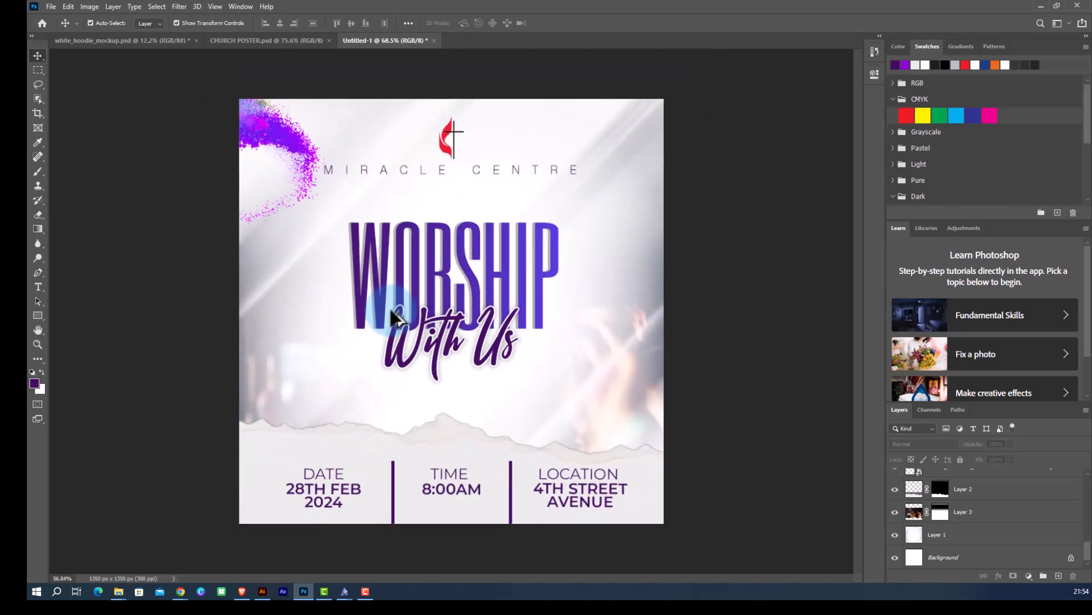
{"action": "scroll", "coordinate": [382, 320], "scroll_direction": "up", "scroll_amount": 1}
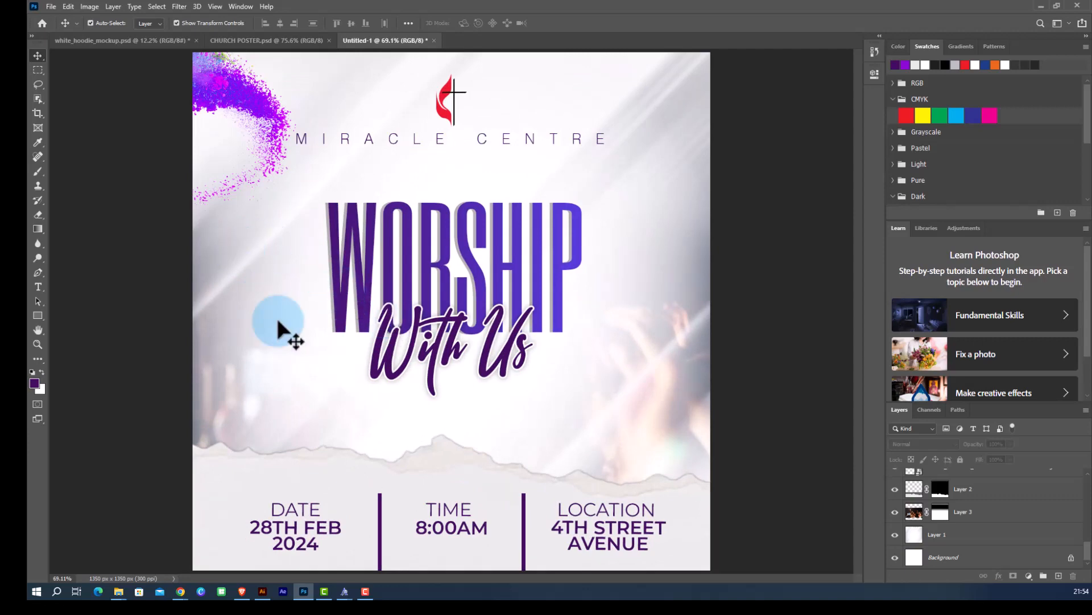
Switch to the browser and search Google Images for flares.
{"action": "mouse_move", "coordinate": [179, 592]}
{"action": "left_click", "coordinate": [170, 555]}
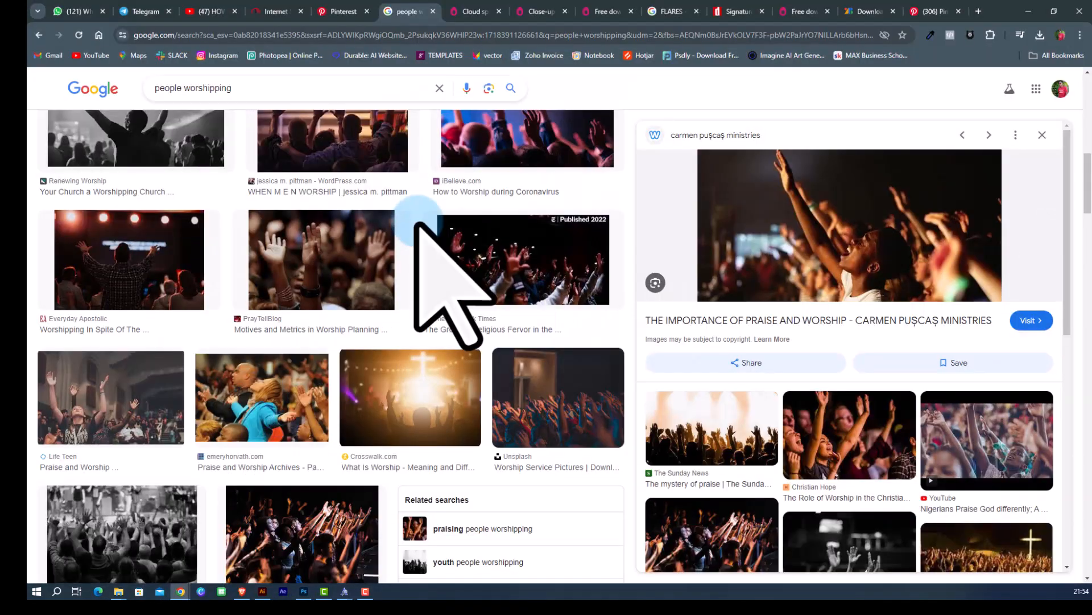
{"action": "left_click_drag", "start_coordinate": [241, 89], "coordinate": [28, 111]}
{"action": "type", "text": "flares"}
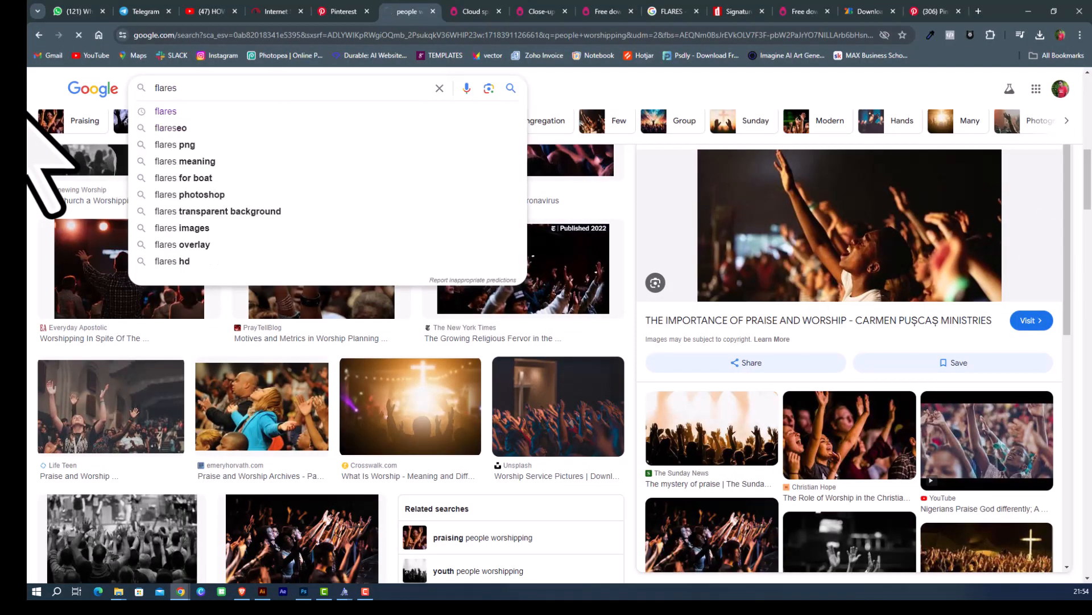
{"action": "key", "text": "Return"}
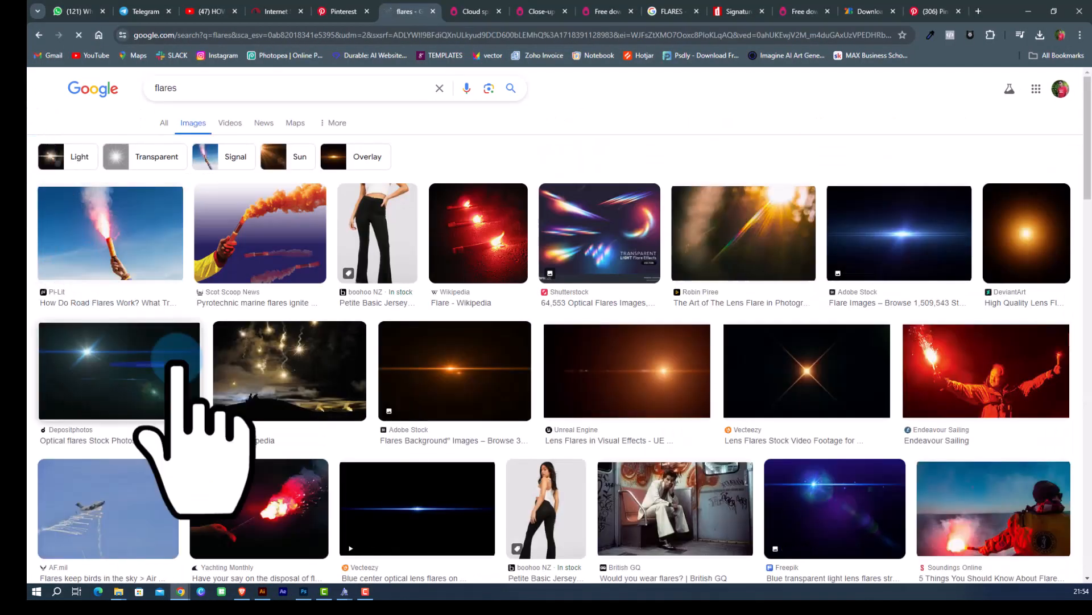
Preview a lens flare image on a black background, copy the image, and minimise the browser.
{"action": "scroll", "coordinate": [763, 245], "scroll_direction": "down", "scroll_amount": 2}
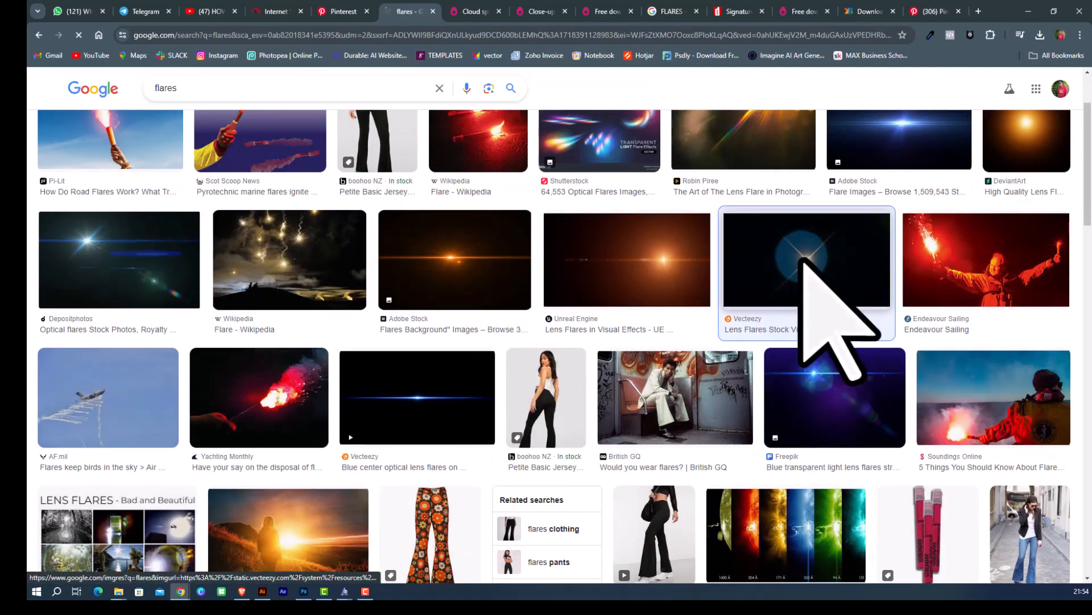
{"action": "left_click", "coordinate": [806, 266]}
{"action": "right_click", "coordinate": [840, 200]}
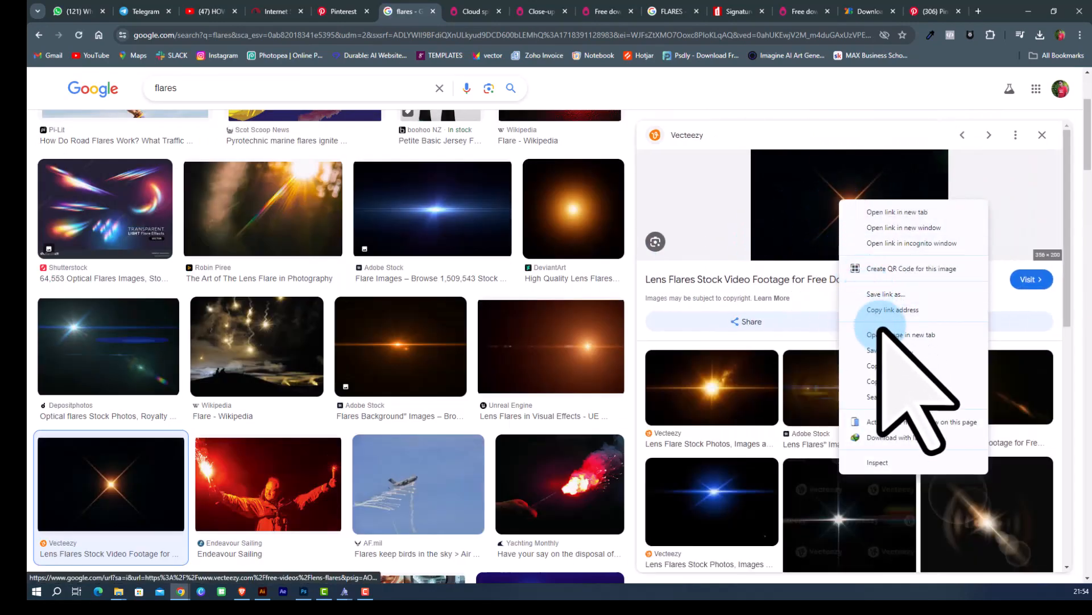
{"action": "left_click", "coordinate": [883, 365]}
{"action": "left_click", "coordinate": [1033, 16]}
Paste the lens flare image into the poster and move it over the WORSHIP title.
{"action": "left_click", "coordinate": [664, 282]}
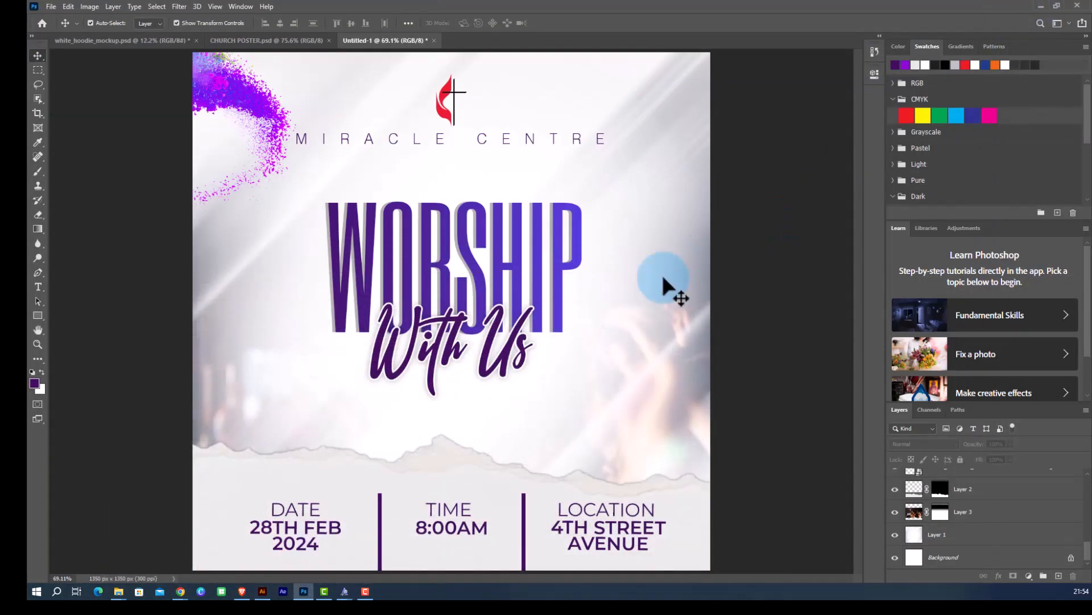
{"action": "key", "text": "ctrl+v"}
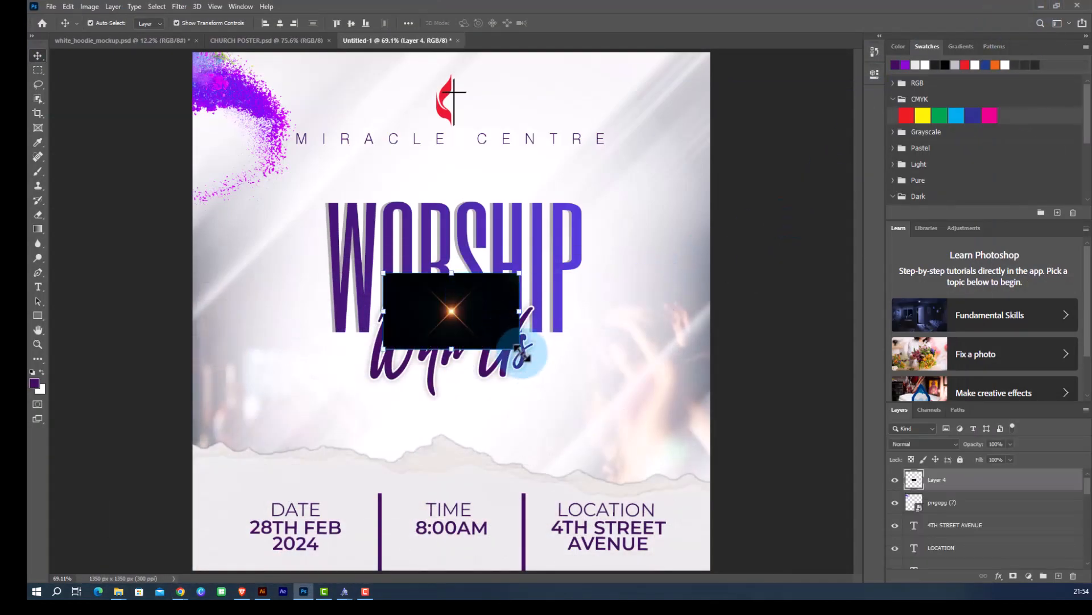
{"action": "left_click_drag", "start_coordinate": [473, 308], "coordinate": [467, 267]}
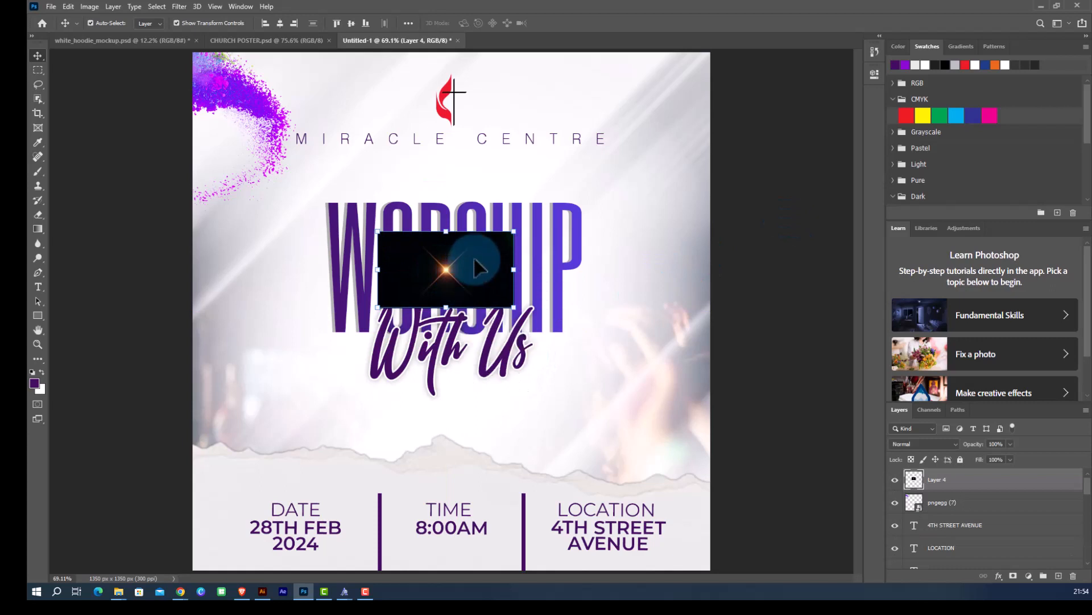
Set the flare layer's blend mode to Screen and move it onto the top of the W in WORSHIP.
{"action": "left_click", "coordinate": [923, 444]}
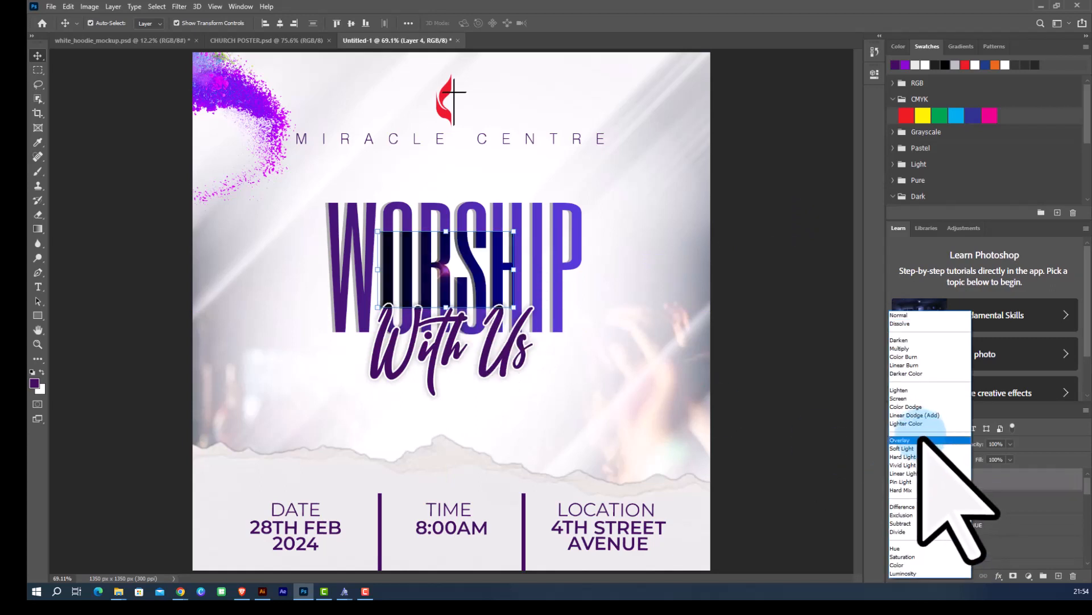
{"action": "left_click", "coordinate": [902, 398]}
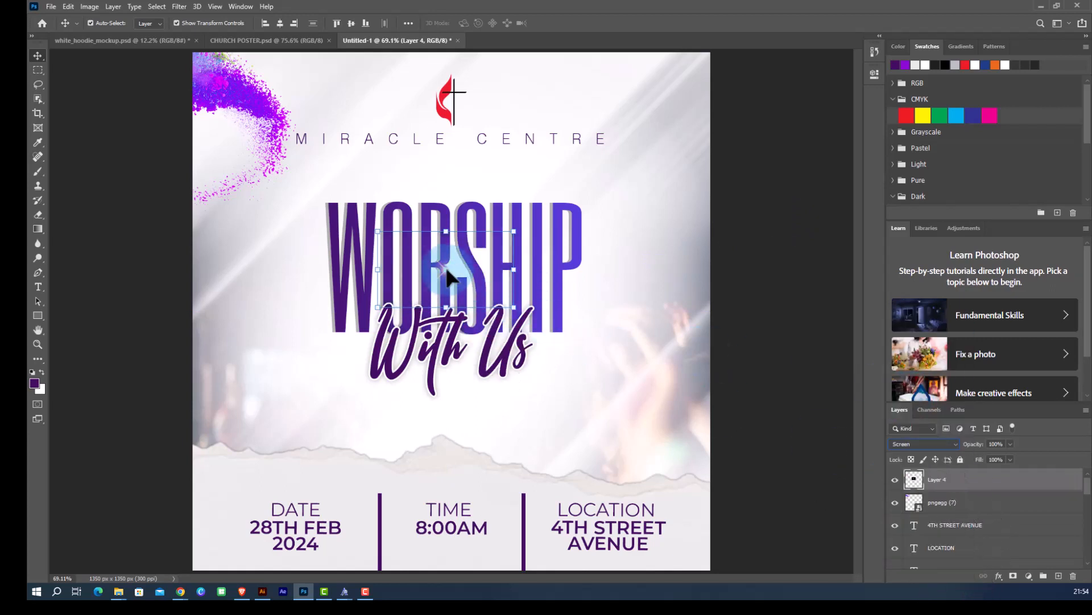
{"action": "left_click_drag", "start_coordinate": [448, 278], "coordinate": [390, 239]}
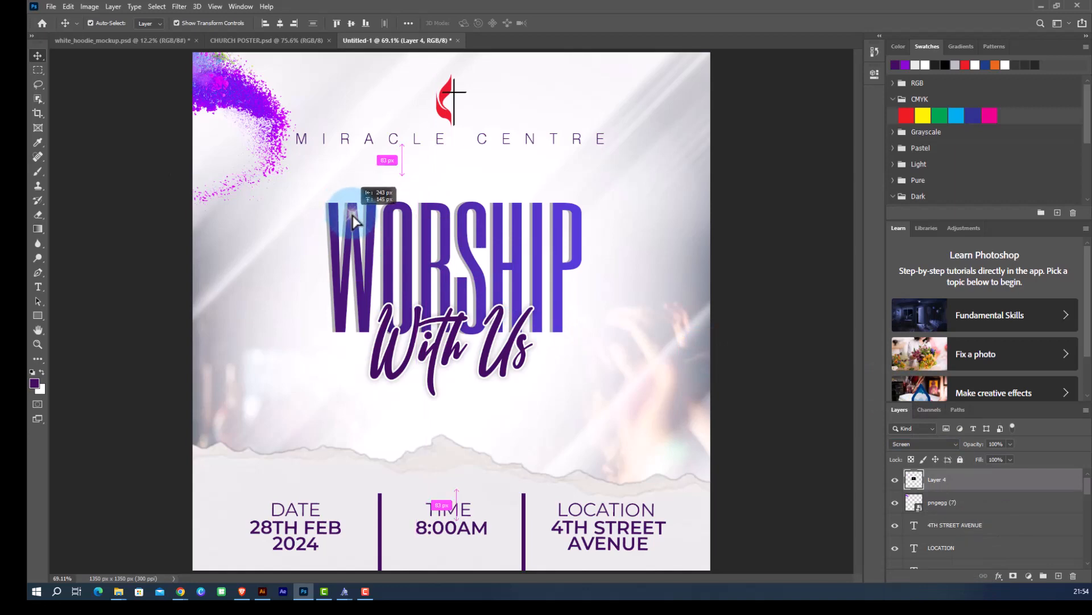
{"action": "scroll", "coordinate": [353, 221], "scroll_direction": "up", "scroll_amount": 3}
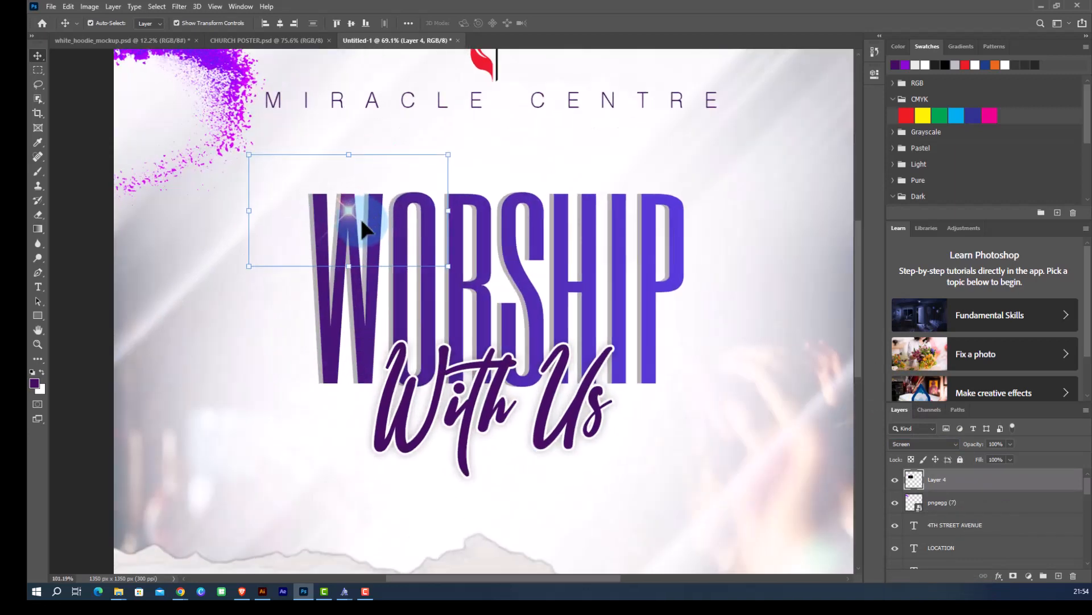
Duplicate the flare on the W, offsetting the copy slightly lower on the letter.
{"action": "scroll", "coordinate": [345, 208], "scroll_direction": "up", "scroll_amount": 1}
{"action": "left_click_drag", "start_coordinate": [346, 207], "coordinate": [346, 233]}
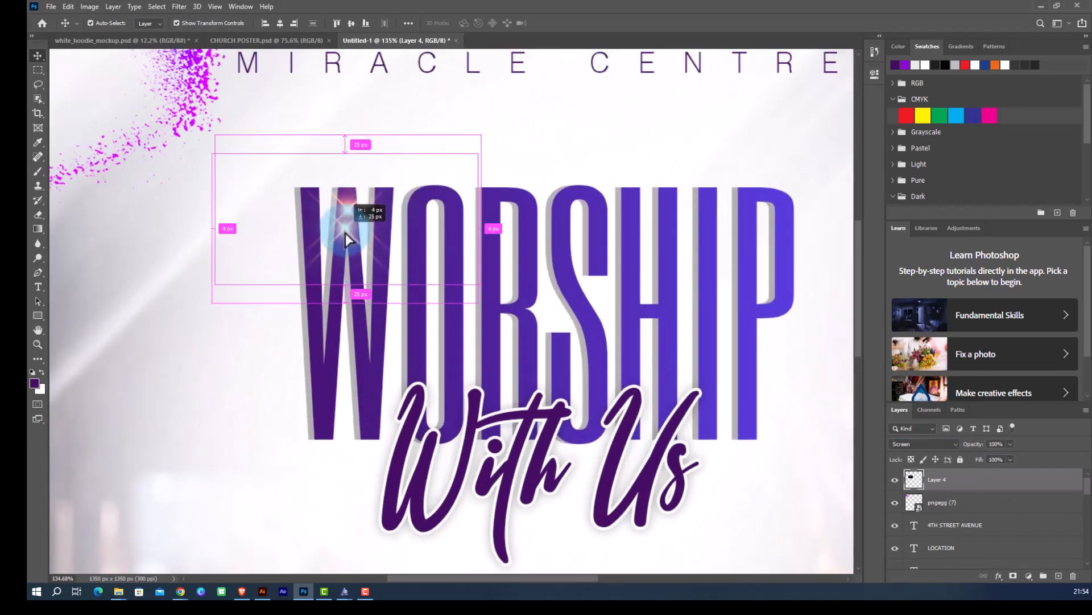
{"action": "scroll", "coordinate": [306, 227], "scroll_direction": "down", "scroll_amount": 6}
{"action": "left_click", "coordinate": [821, 370]}
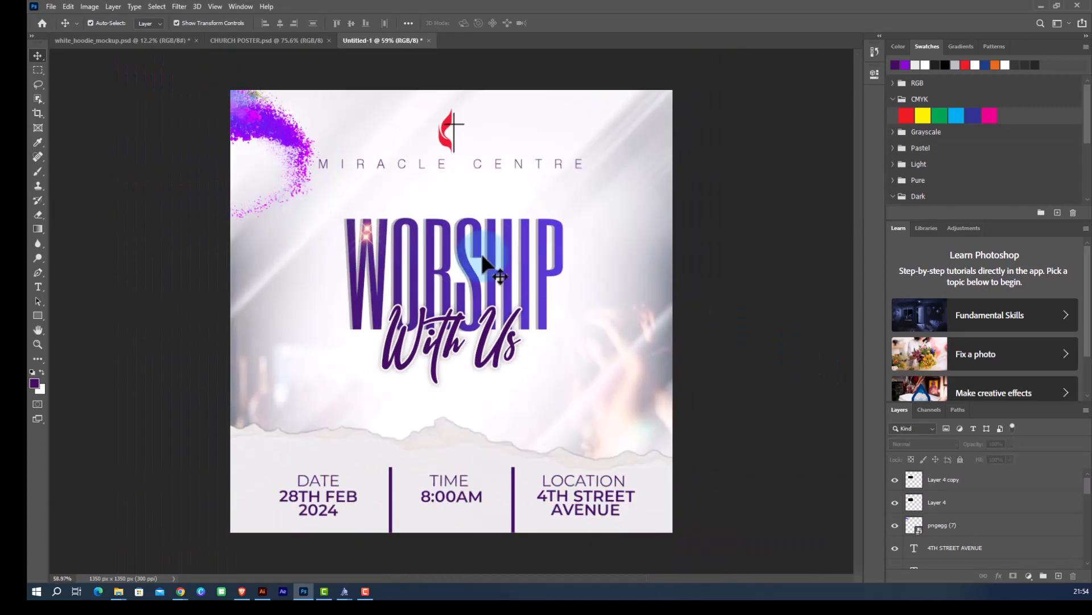
Duplicate another flare copy from the W onto the right end of With Us.
{"action": "scroll", "coordinate": [364, 226], "scroll_direction": "up", "scroll_amount": 2}
{"action": "left_click_drag", "start_coordinate": [357, 220], "coordinate": [520, 344]}
{"action": "scroll", "coordinate": [481, 317], "scroll_direction": "down", "scroll_amount": 3}
{"action": "left_click", "coordinate": [760, 294]}
{"action": "scroll", "coordinate": [484, 337], "scroll_direction": "up", "scroll_amount": 3}
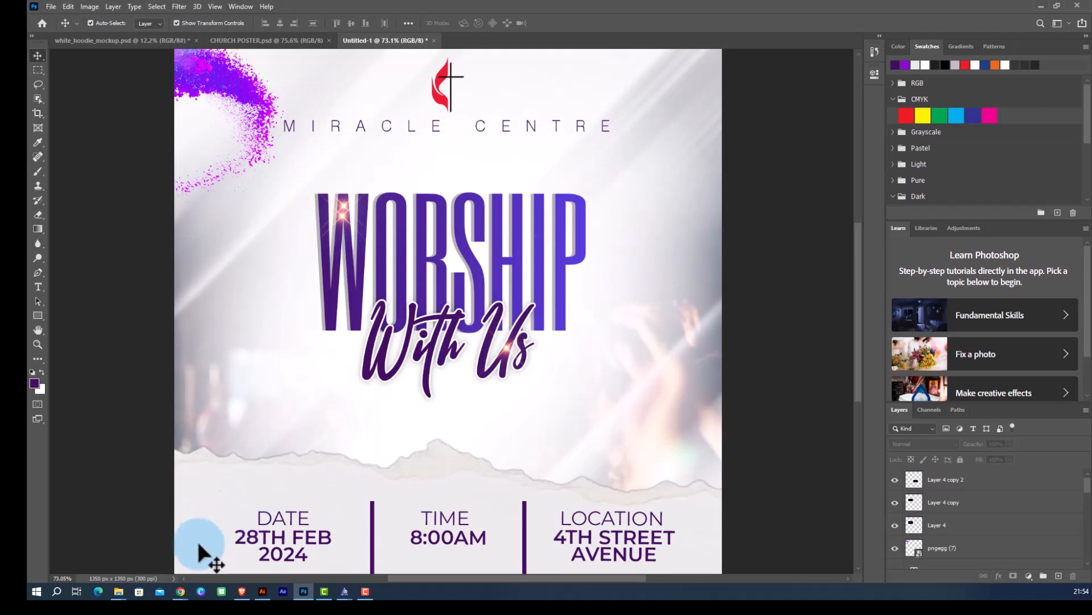
Switch to the browser, preview the horizontal orange lens flare image and copy it.
{"action": "mouse_move", "coordinate": [181, 591]}
{"action": "left_click", "coordinate": [245, 537]}
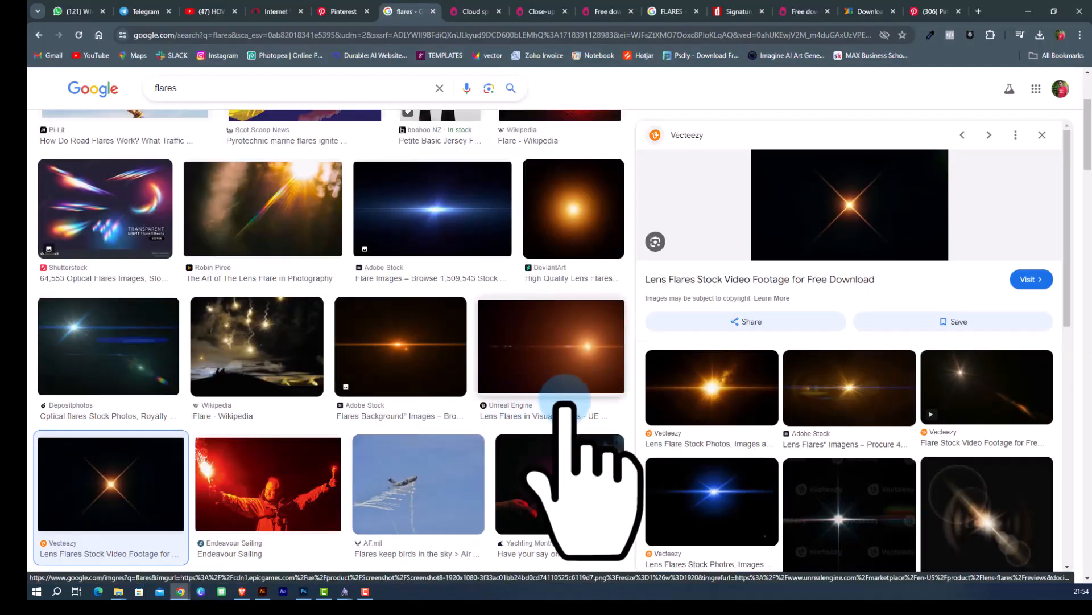
{"action": "left_click", "coordinate": [731, 382]}
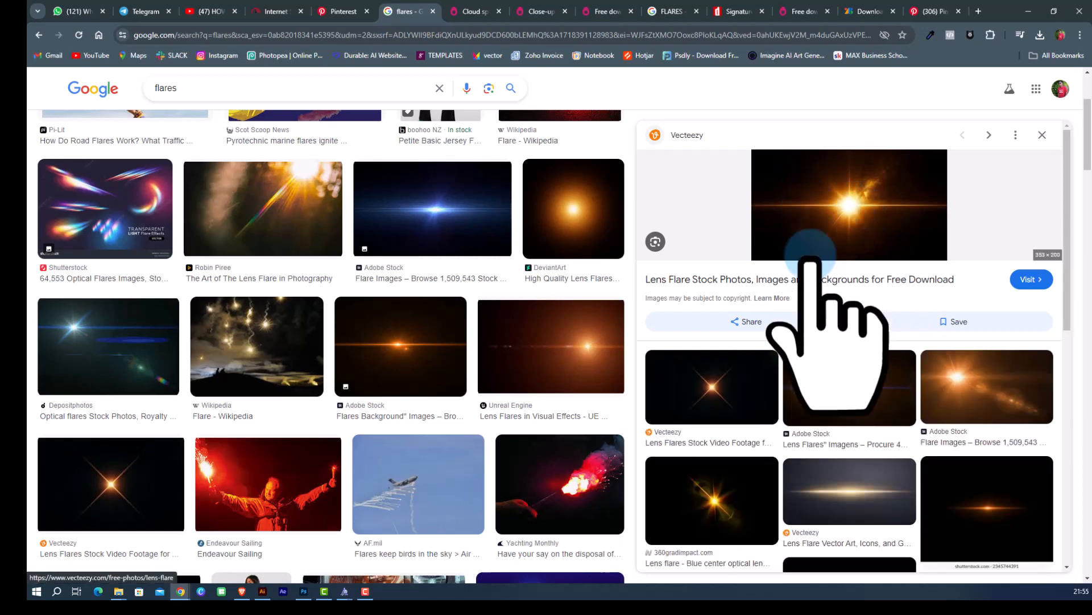
{"action": "left_click", "coordinate": [412, 321]}
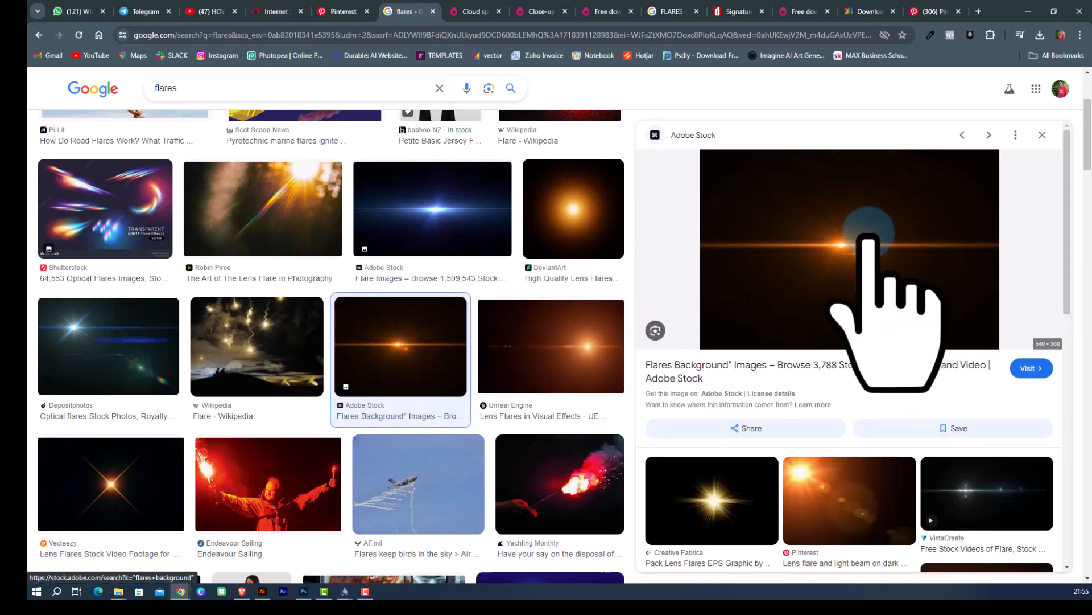
{"action": "right_click", "coordinate": [822, 215]}
{"action": "left_click", "coordinate": [863, 380]}
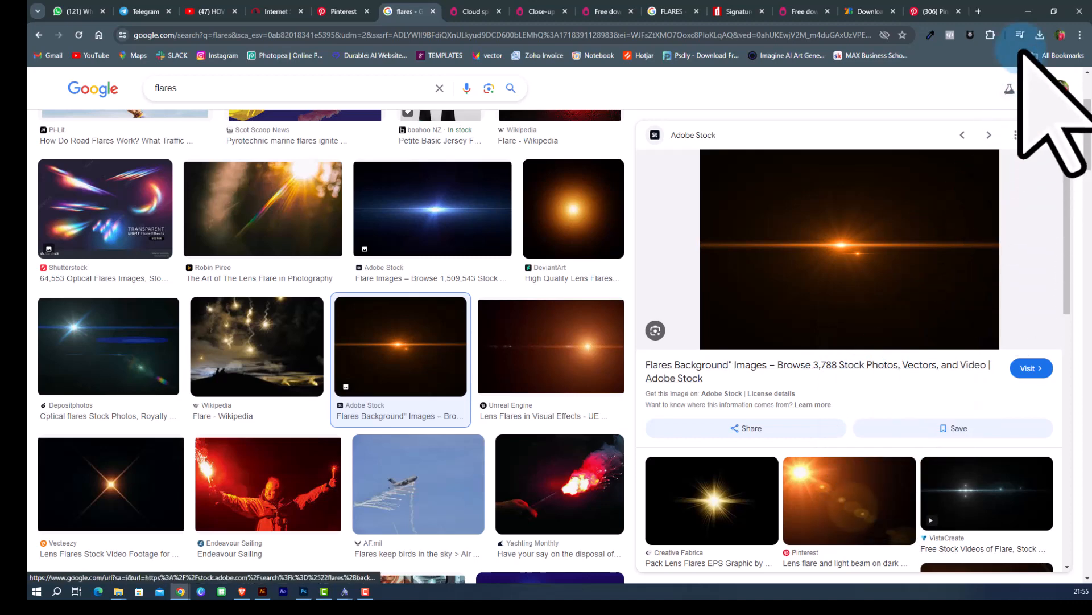
Minimise the browser, paste the horizontal flare into the poster and set its blend mode to Screen.
{"action": "left_click", "coordinate": [1029, 11]}
{"action": "key", "text": "ctrl+v"}
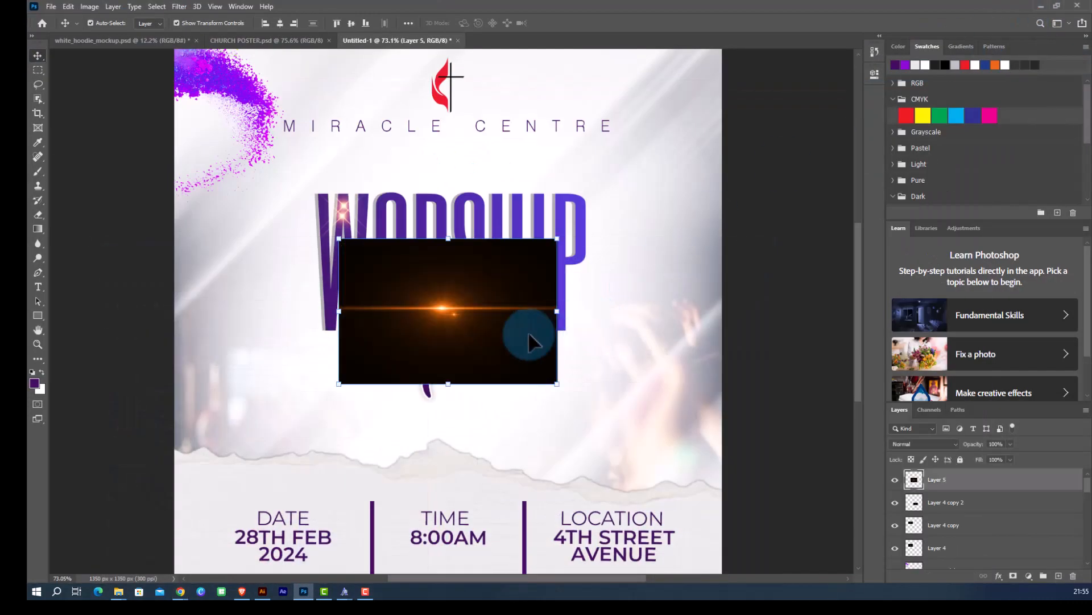
{"action": "left_click", "coordinate": [916, 444]}
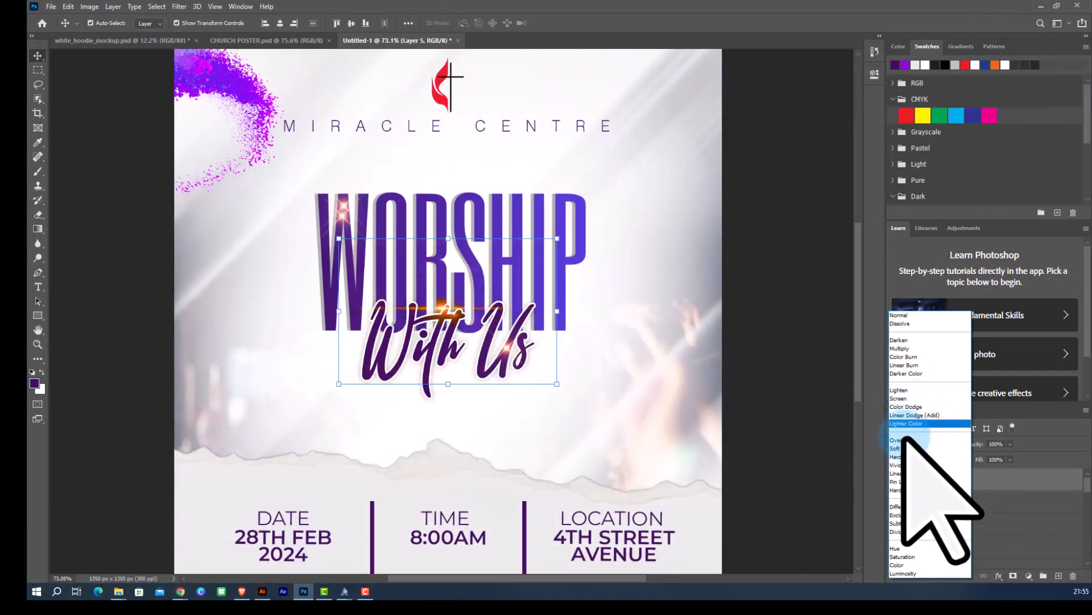
{"action": "left_click", "coordinate": [902, 398]}
Move the horizontal flare over WORSHIP and enlarge it to about 210% width and 172% height.
{"action": "left_click_drag", "start_coordinate": [501, 330], "coordinate": [468, 263]}
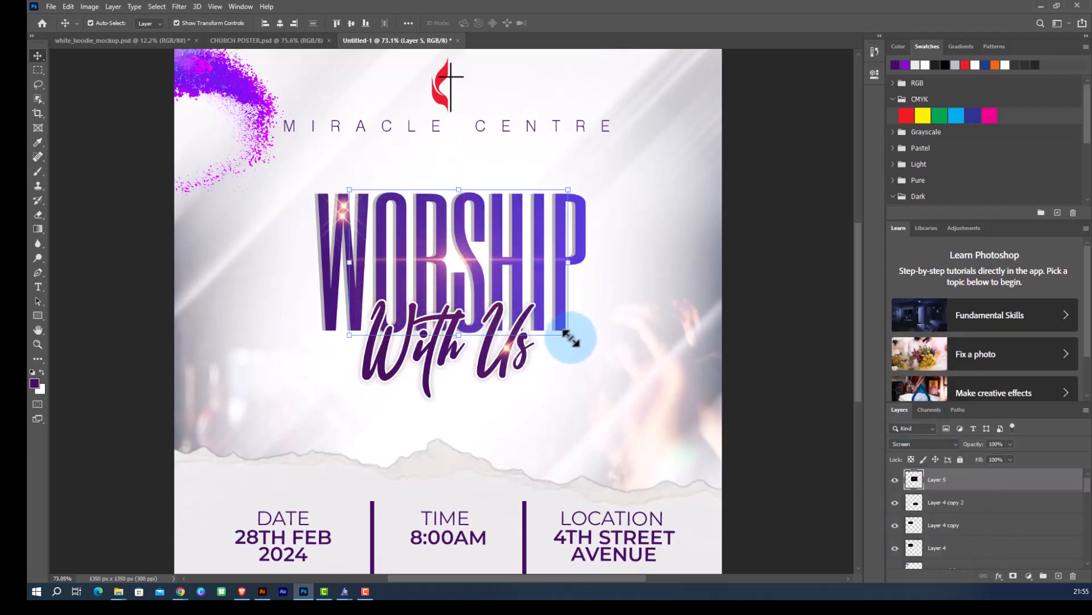
{"action": "left_click_drag", "start_coordinate": [569, 337], "coordinate": [692, 388]}
{"action": "left_click", "coordinate": [576, 24]}
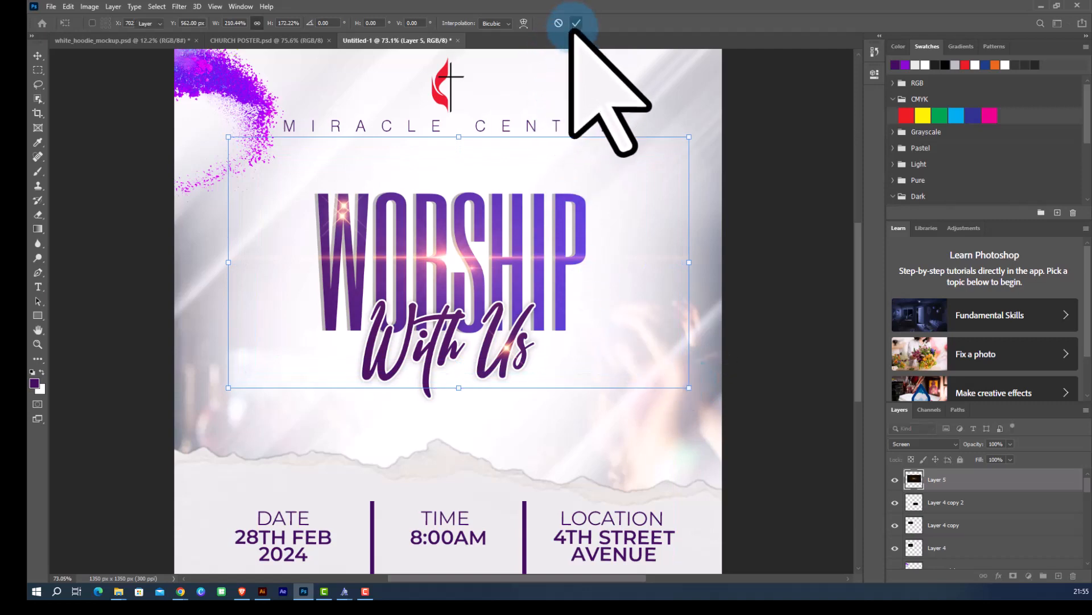
Try to move a flare on the W, then undo the move.
{"action": "scroll", "coordinate": [349, 242], "scroll_direction": "down", "scroll_amount": 4}
{"action": "left_click", "coordinate": [585, 282]}
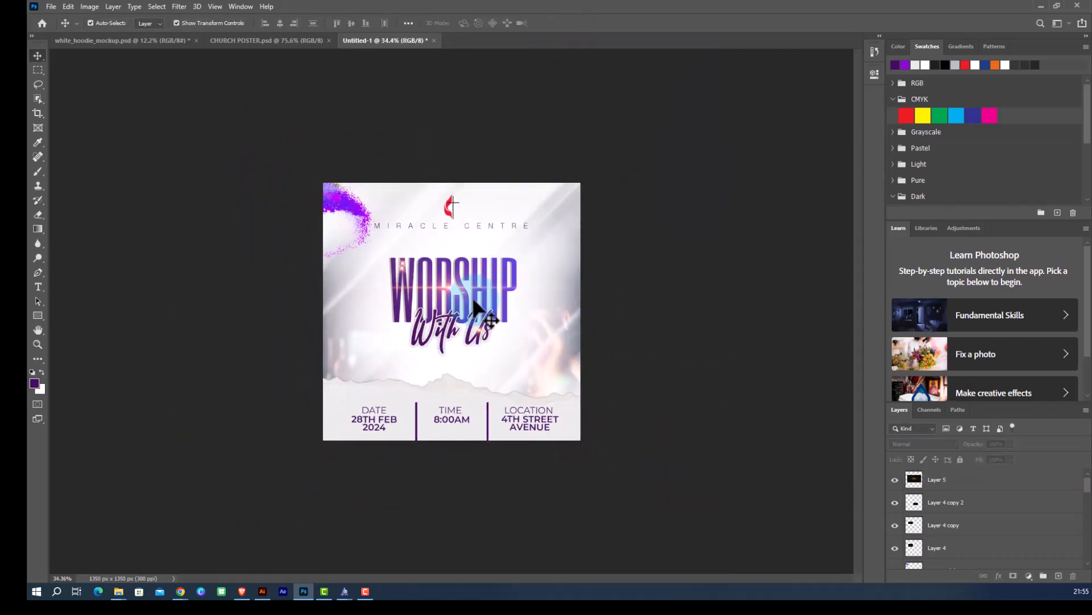
{"action": "scroll", "coordinate": [474, 301], "scroll_direction": "up", "scroll_amount": 4}
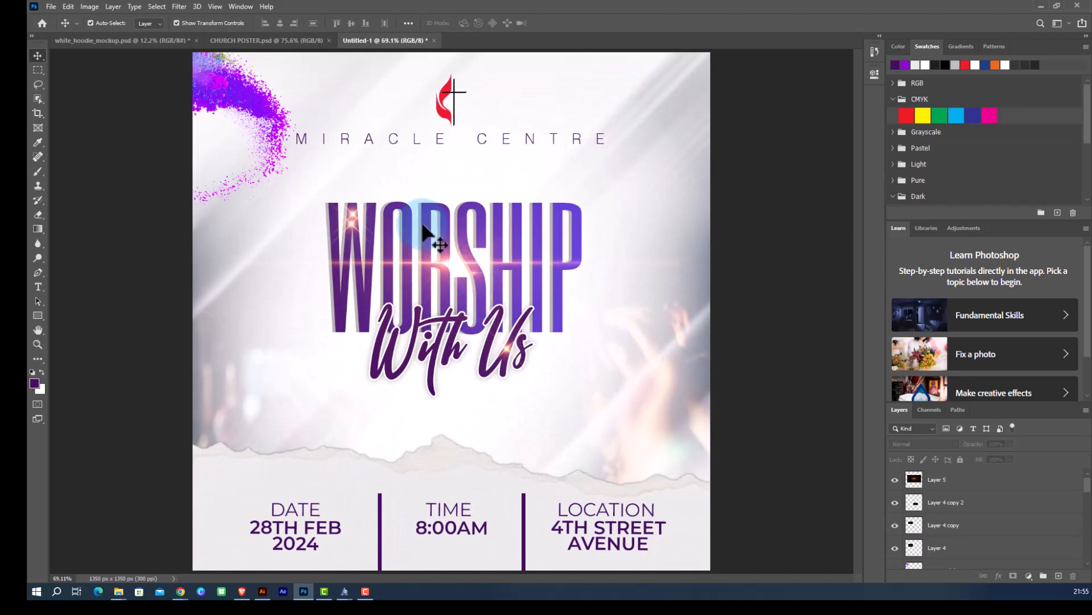
{"action": "scroll", "coordinate": [423, 226], "scroll_direction": "down", "scroll_amount": 1}
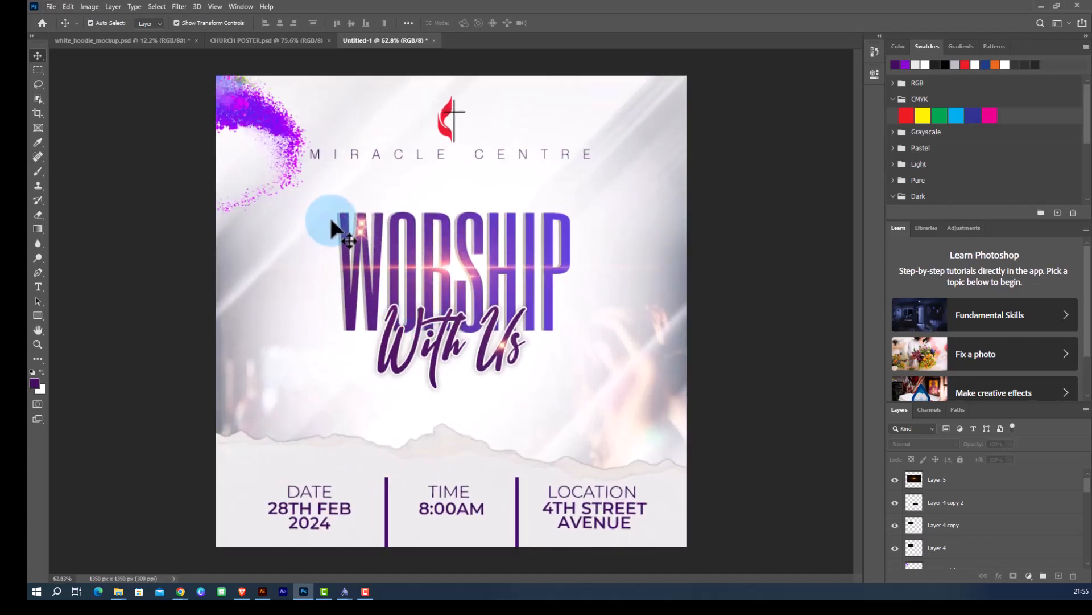
{"action": "scroll", "coordinate": [368, 263], "scroll_direction": "up", "scroll_amount": 1}
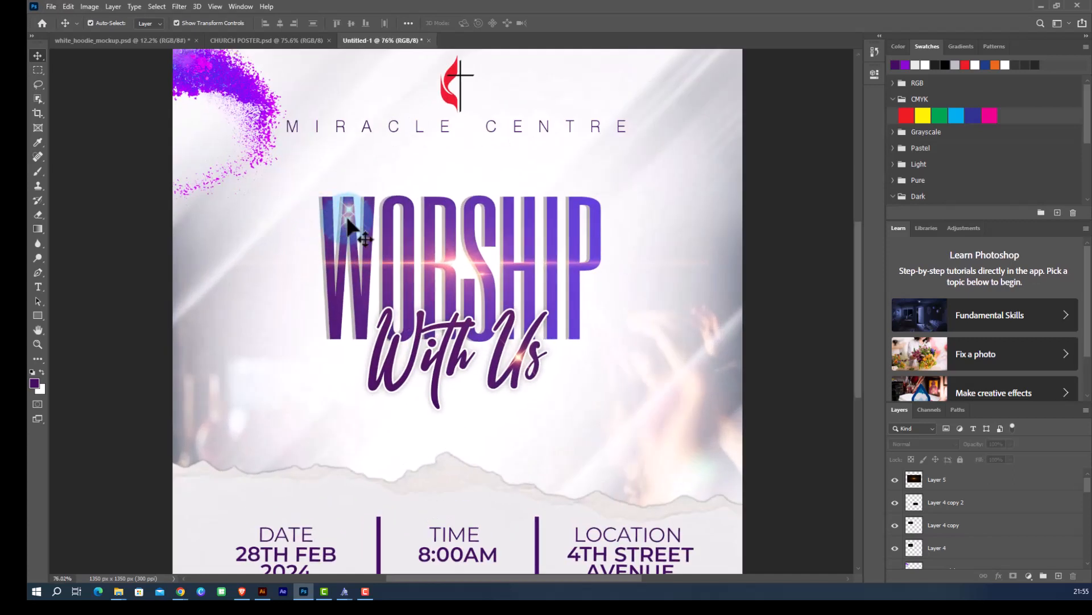
{"action": "left_click_drag", "start_coordinate": [346, 217], "coordinate": [467, 277]}
{"action": "key", "text": "ctrl+z"}
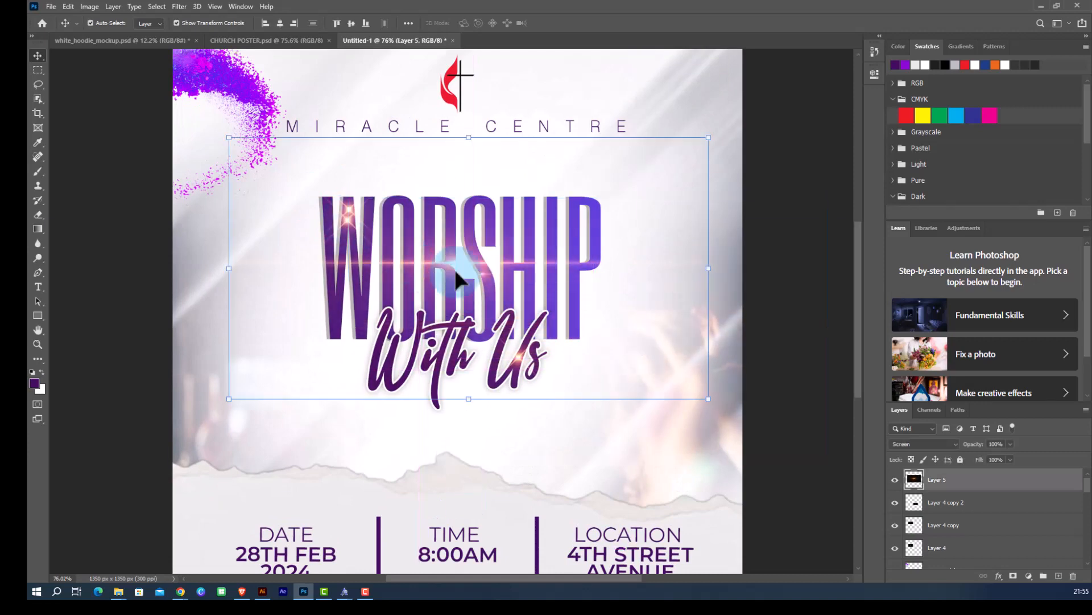
Lock the large flare layer and move a small flare copy from the W's top to the base of the P.
{"action": "left_click", "coordinate": [961, 460]}
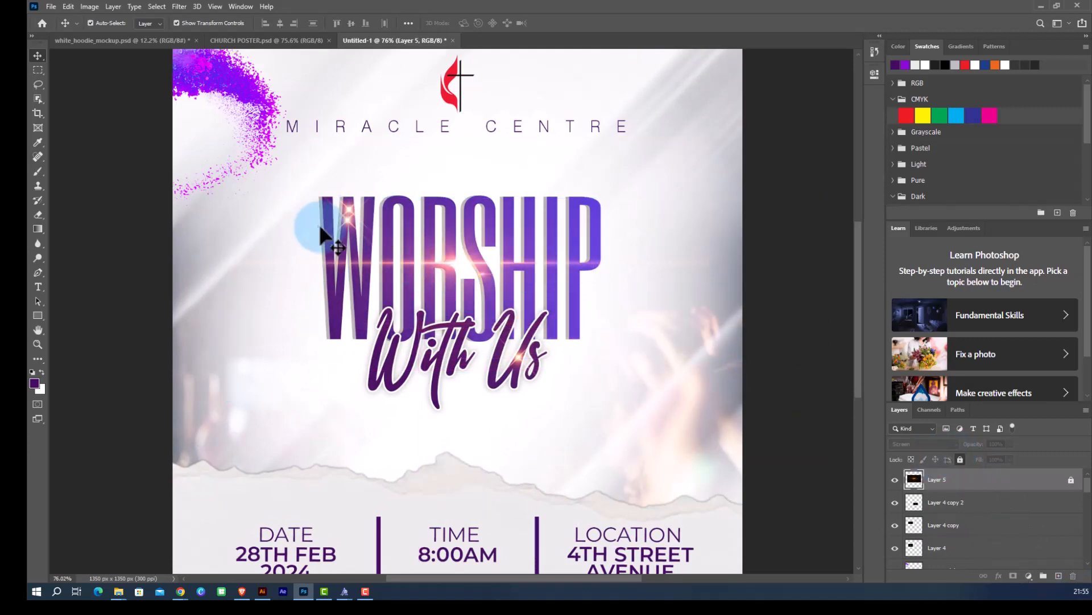
{"action": "left_click", "coordinate": [128, 244]}
{"action": "left_click_drag", "start_coordinate": [346, 219], "coordinate": [577, 329]}
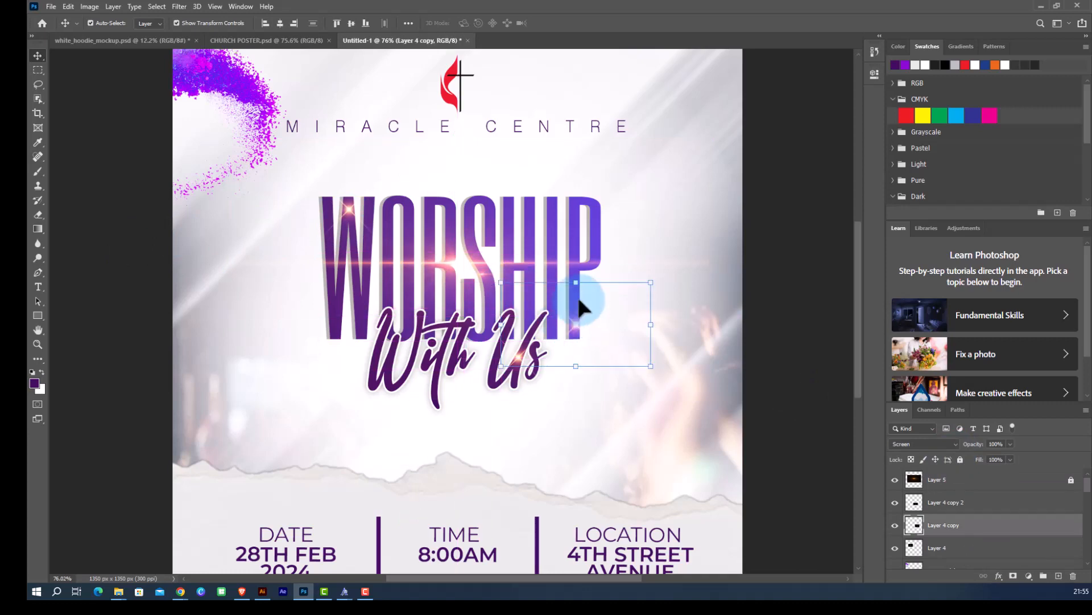
{"action": "scroll", "coordinate": [415, 247], "scroll_direction": "down", "scroll_amount": 3}
{"action": "left_click", "coordinate": [839, 311]}
{"action": "scroll", "coordinate": [472, 341], "scroll_direction": "up", "scroll_amount": 7}
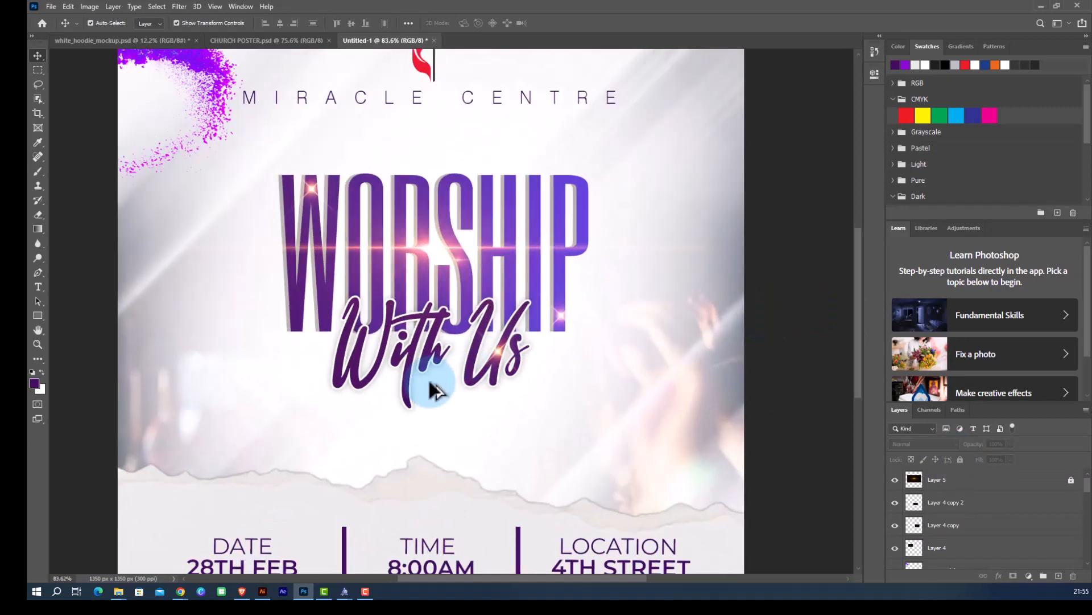
{"action": "scroll", "coordinate": [275, 297], "scroll_direction": "down", "scroll_amount": 3}
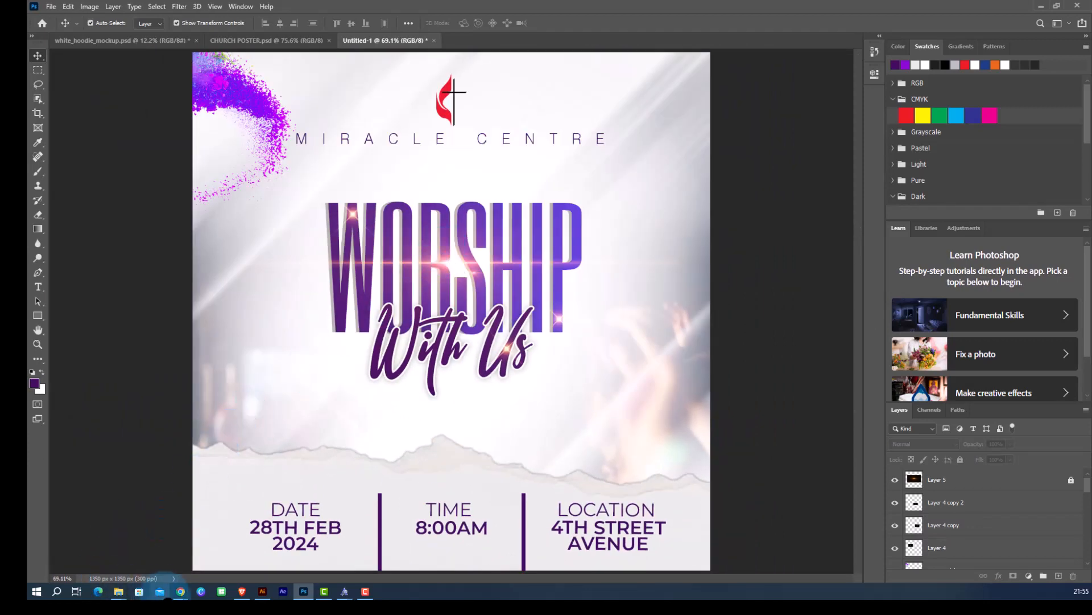
Switch to the browser, open the round orange flare image and copy it.
{"action": "mouse_move", "coordinate": [180, 587]}
{"action": "left_click", "coordinate": [171, 546]}
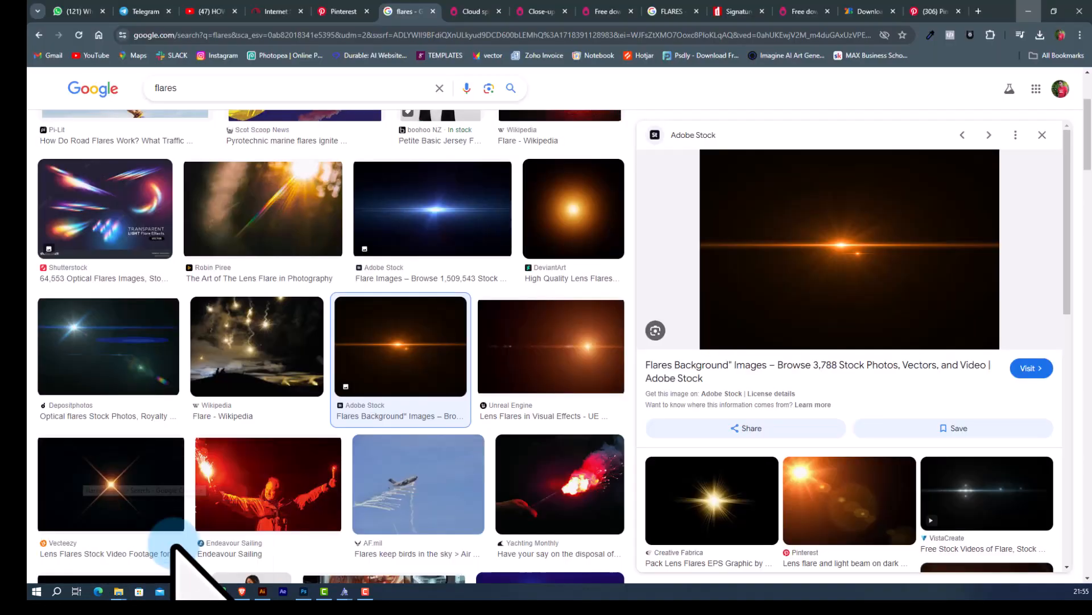
{"action": "scroll", "coordinate": [734, 341], "scroll_direction": "down", "scroll_amount": 5}
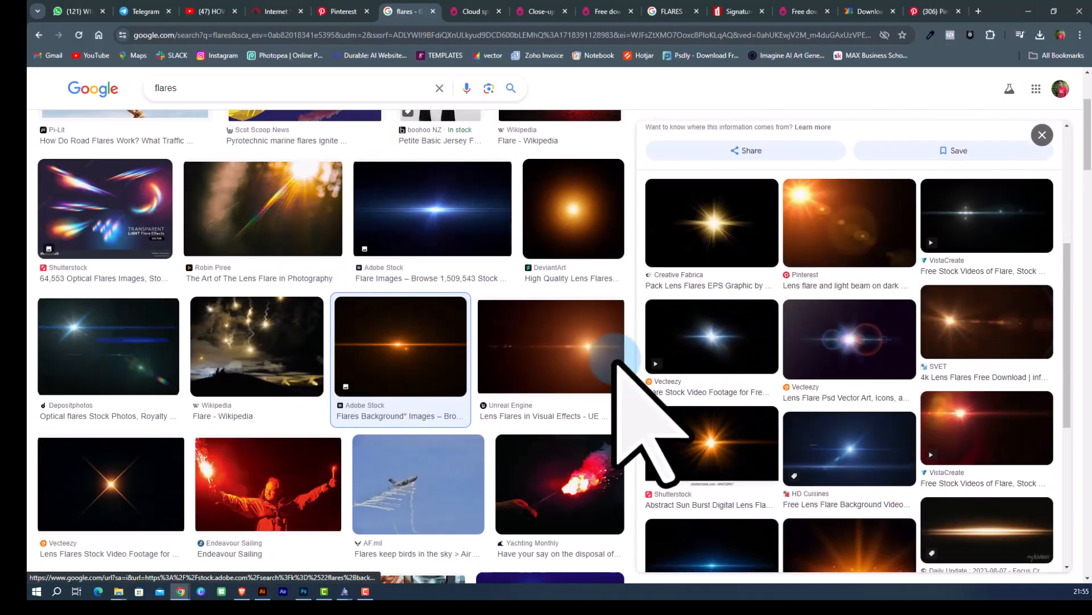
{"action": "left_click", "coordinate": [548, 185]}
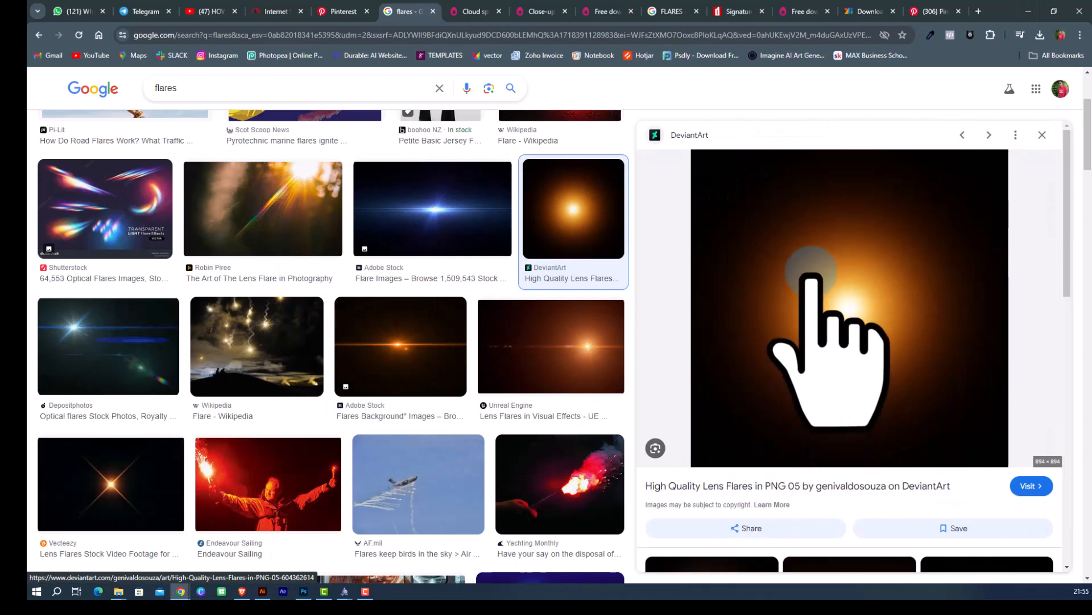
{"action": "right_click", "coordinate": [850, 291]}
{"action": "left_click", "coordinate": [863, 418]}
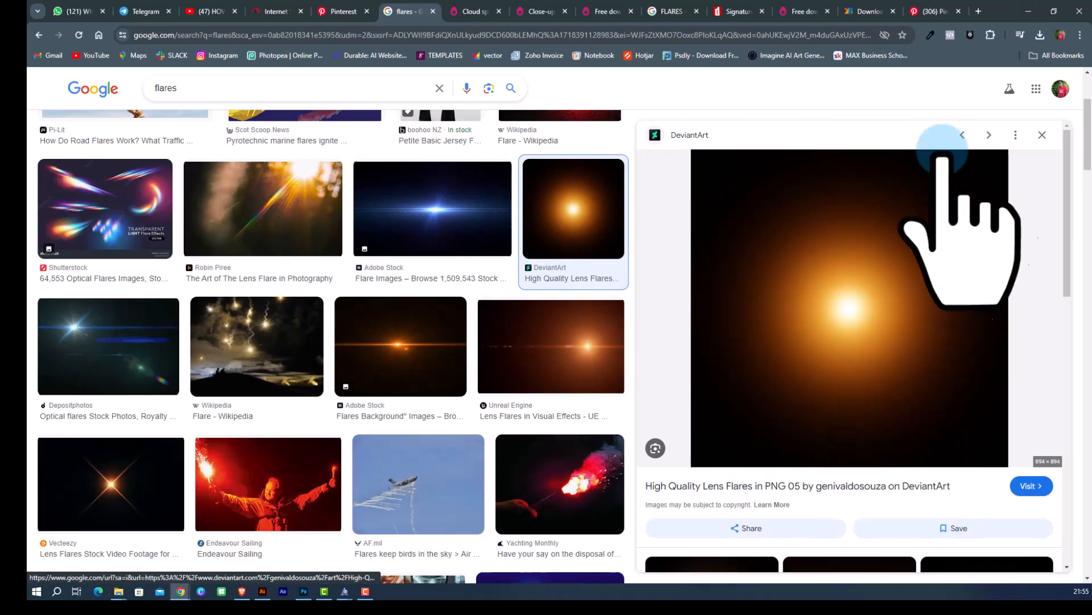
Minimise the browser, paste the round flare into the poster and set its blend mode to Screen.
{"action": "left_click", "coordinate": [1029, 10]}
{"action": "key", "text": "ctrl+v"}
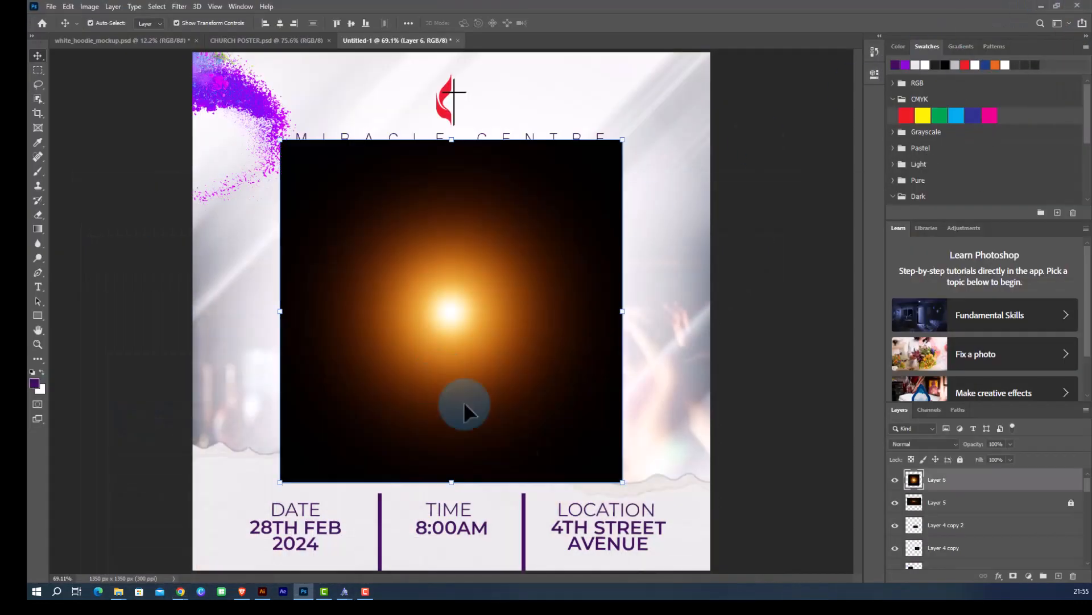
{"action": "left_click", "coordinate": [933, 443]}
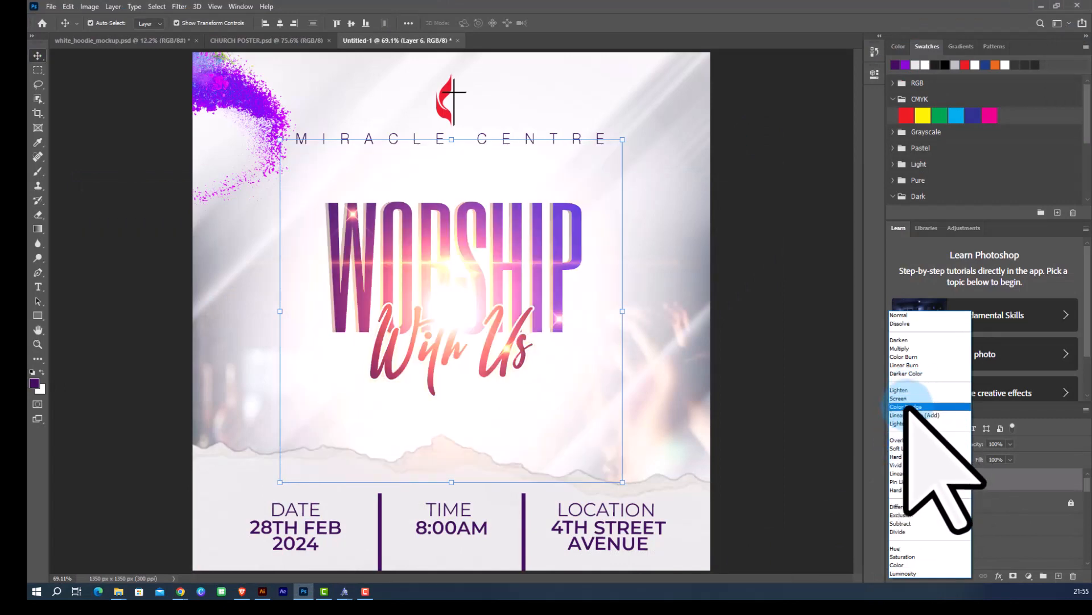
{"action": "left_click", "coordinate": [902, 398]}
Move the round flare up and right toward the end of CENTRE.
{"action": "left_click_drag", "start_coordinate": [500, 339], "coordinate": [589, 181]}
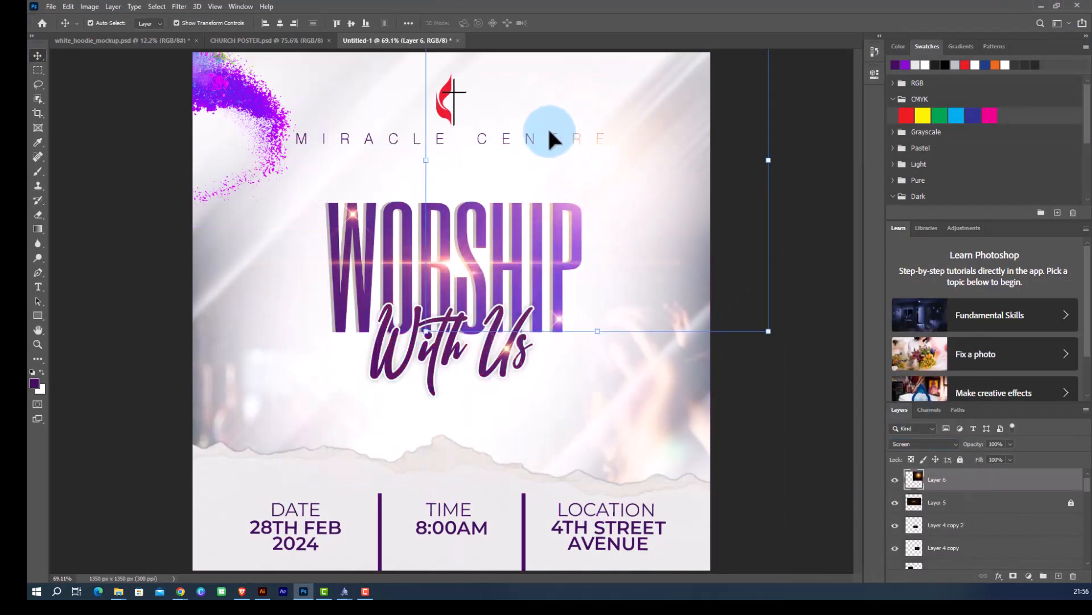
{"action": "scroll", "coordinate": [528, 137], "scroll_direction": "down", "scroll_amount": 2}
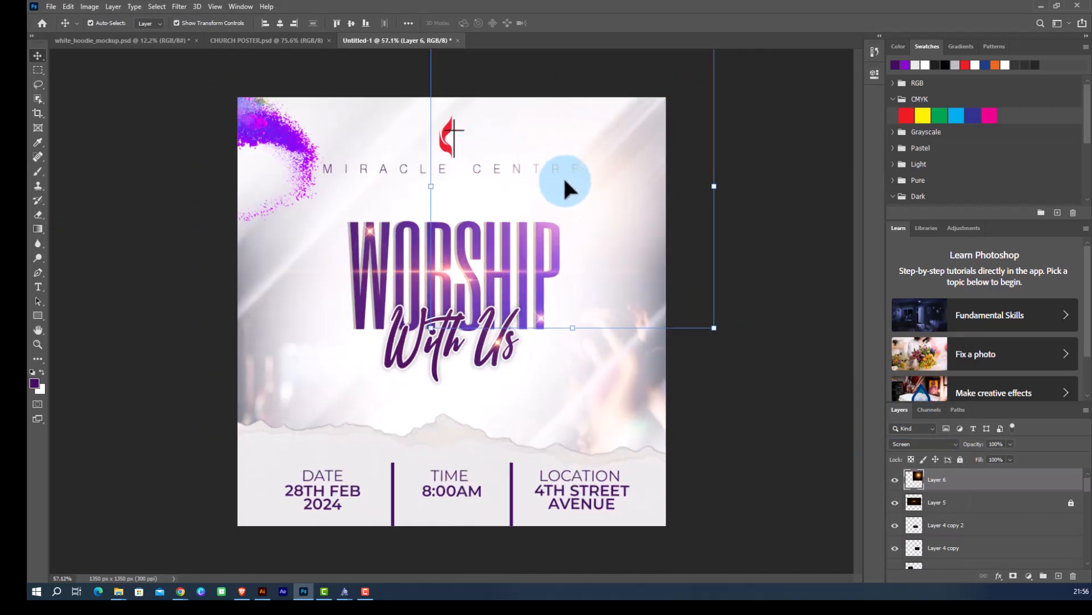
Duplicate the round flare onto the left side of WORSHIP and With Us.
{"action": "left_click_drag", "start_coordinate": [573, 180], "coordinate": [378, 350]}
{"action": "scroll", "coordinate": [441, 342], "scroll_direction": "up", "scroll_amount": 4}
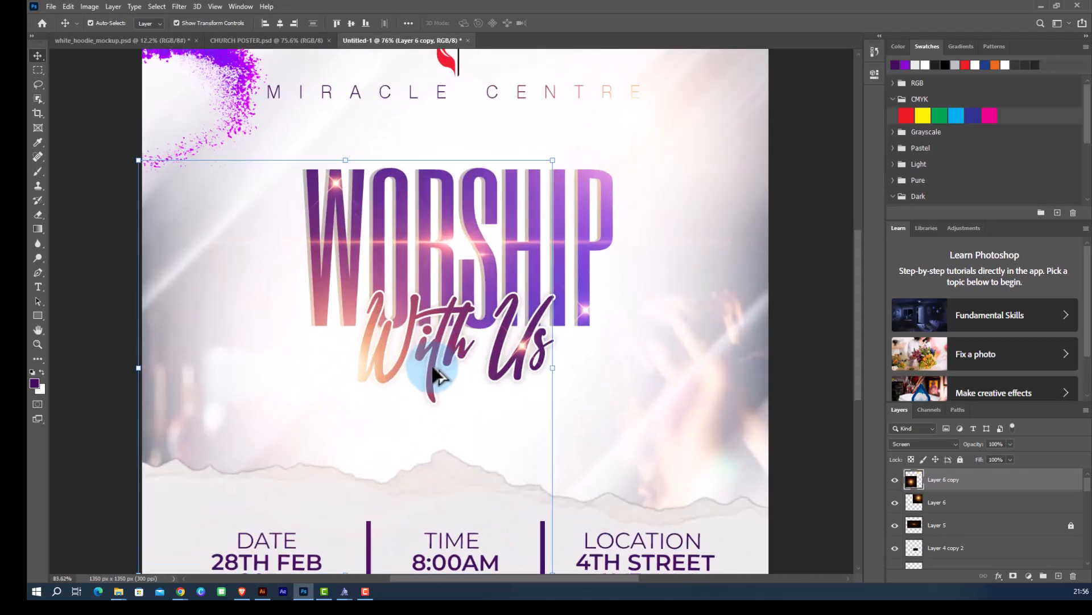
{"action": "scroll", "coordinate": [384, 312], "scroll_direction": "down", "scroll_amount": 3}
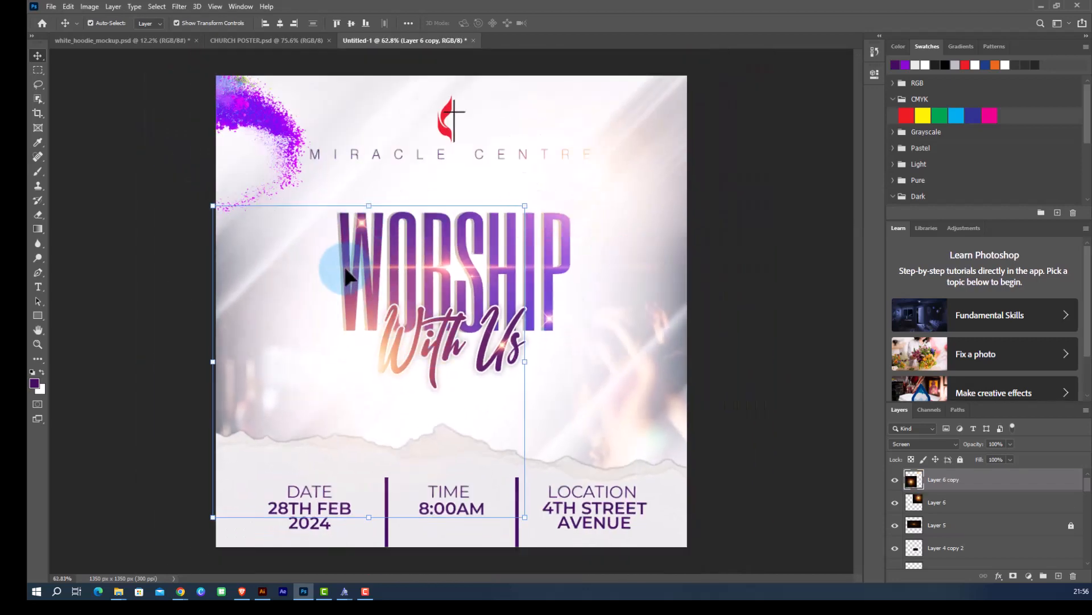
Duplicate another round flare copy down onto the 4TH STREET AVENUE location text.
{"action": "scroll", "coordinate": [359, 323], "scroll_direction": "down", "scroll_amount": 1}
{"action": "left_click_drag", "start_coordinate": [376, 347], "coordinate": [593, 469]}
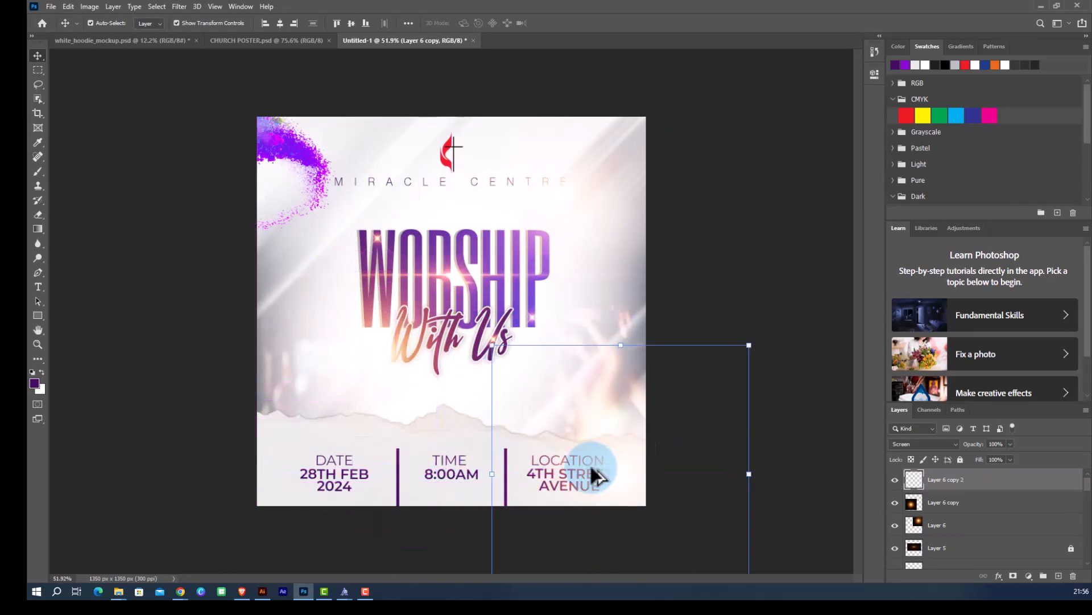
{"action": "left_click", "coordinate": [668, 288]}
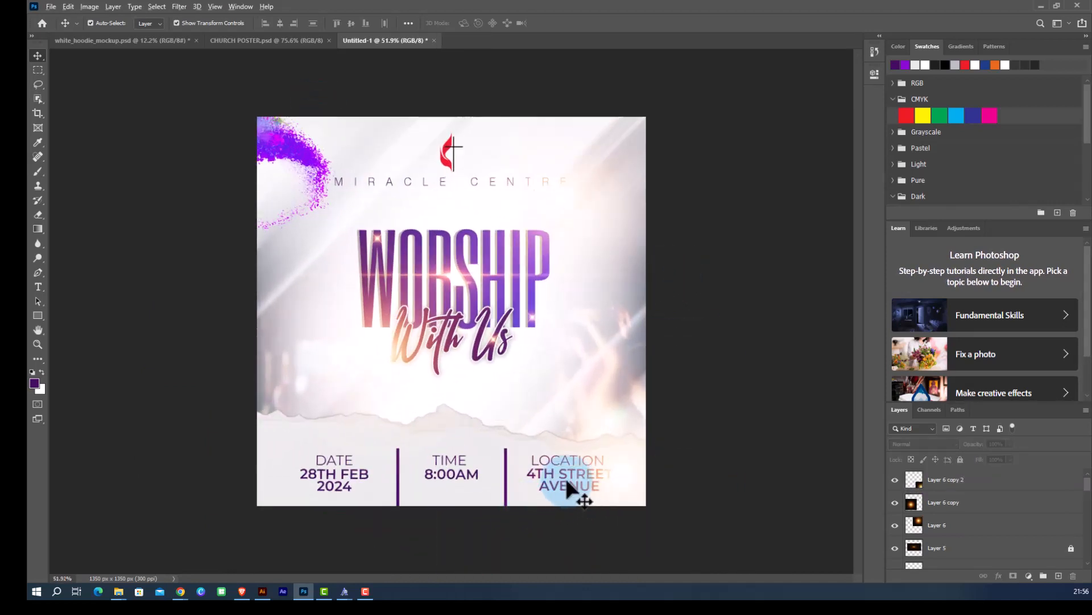
Select the round flare copies one by one to review their placement.
{"action": "scroll", "coordinate": [568, 479], "scroll_direction": "up", "scroll_amount": 4}
{"action": "scroll", "coordinate": [572, 468], "scroll_direction": "down", "scroll_amount": 1}
{"action": "left_click", "coordinate": [453, 188]}
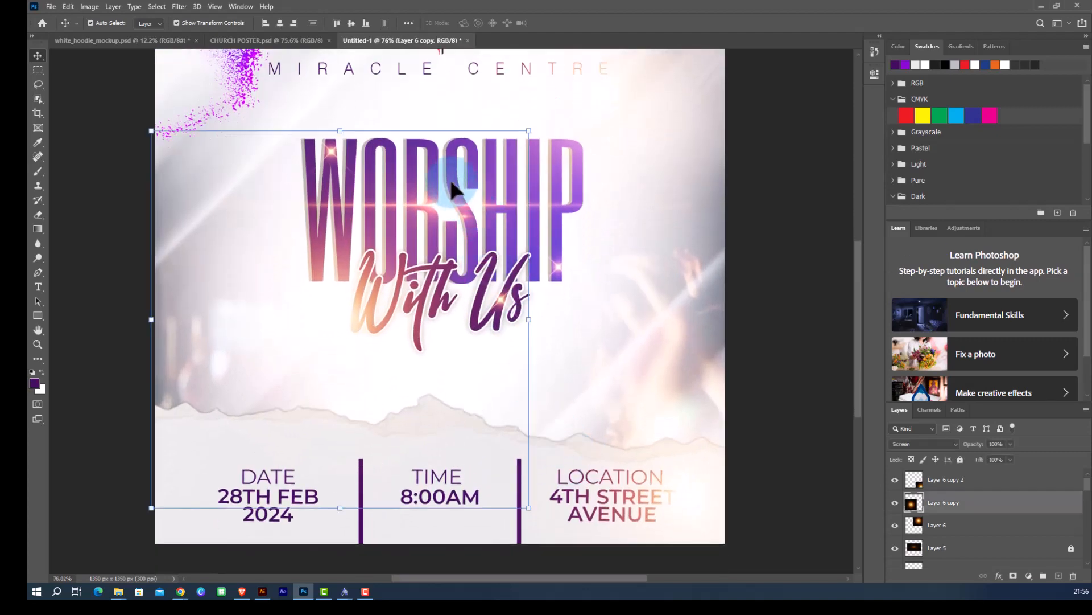
{"action": "left_click", "coordinate": [958, 480]}
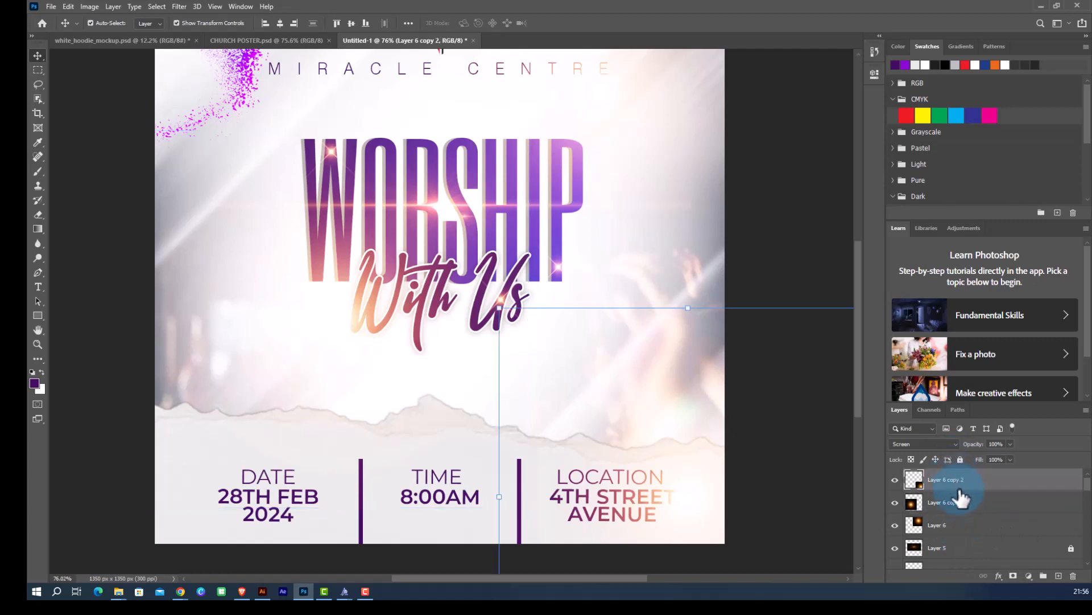
{"action": "left_click", "coordinate": [959, 526], "text": "shift"}
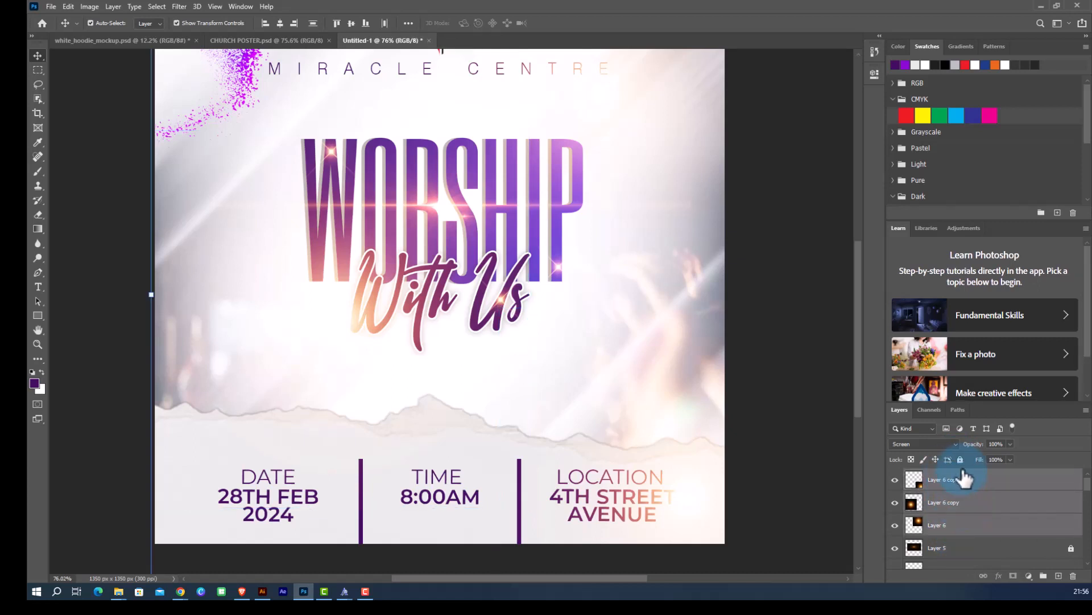
Stretch the WORSHIP title horizontally to about 141% width with Free Transform.
{"action": "left_click", "coordinate": [553, 283]}
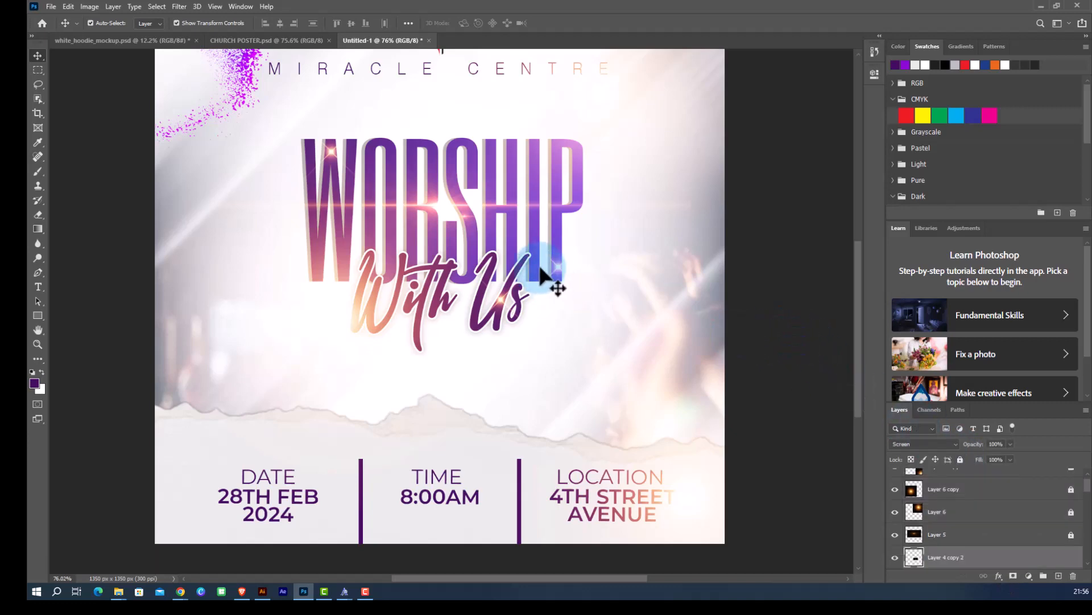
{"action": "left_click", "coordinate": [775, 421]}
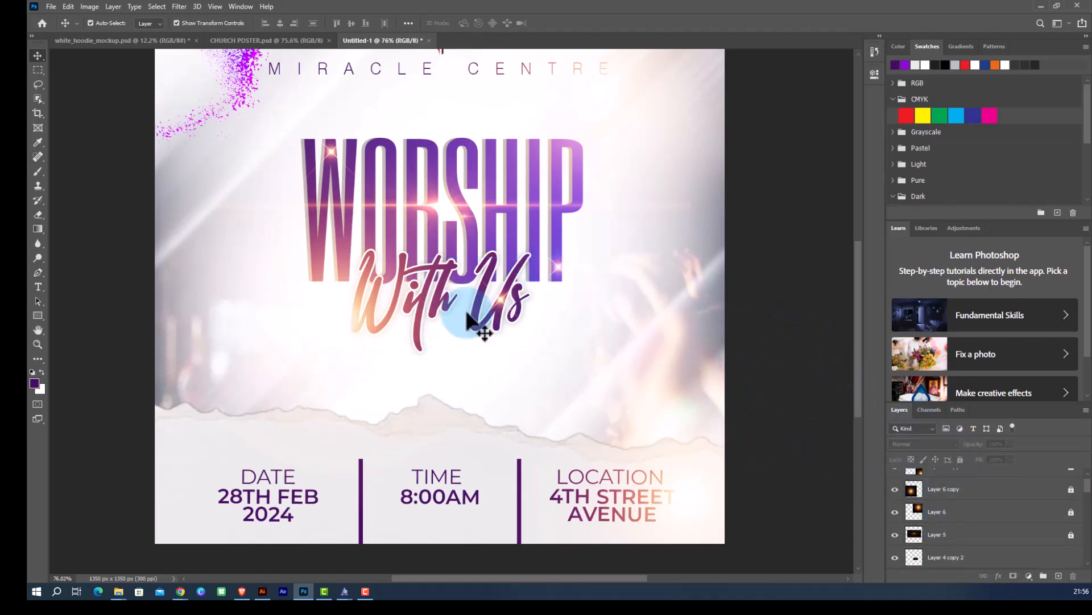
{"action": "scroll", "coordinate": [480, 317], "scroll_direction": "down", "scroll_amount": 3}
{"action": "scroll", "coordinate": [376, 358], "scroll_direction": "up", "scroll_amount": 2}
{"action": "scroll", "coordinate": [385, 392], "scroll_direction": "down", "scroll_amount": 1}
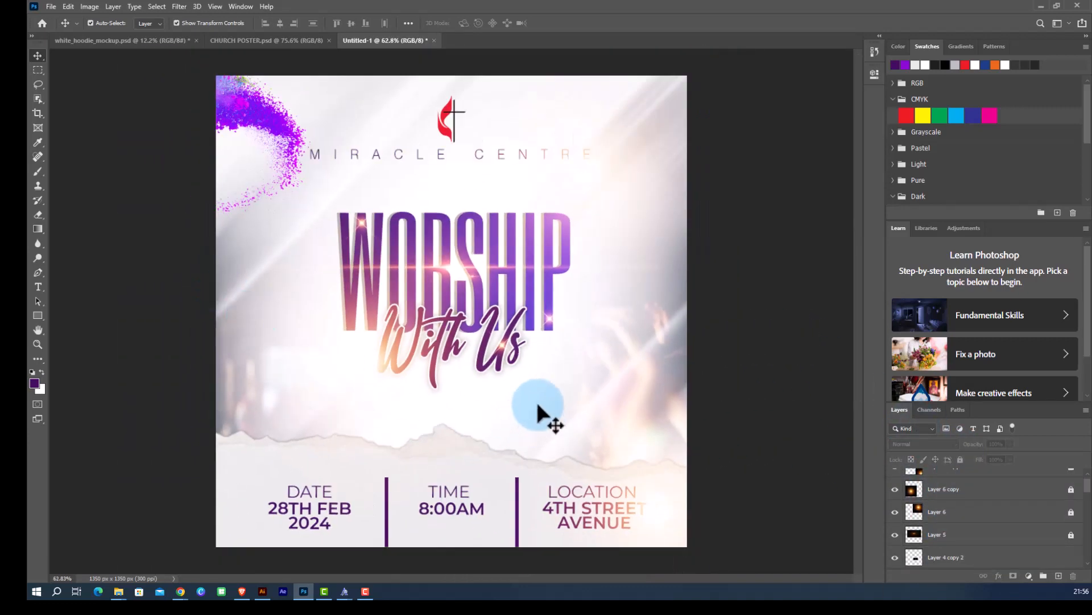
{"action": "left_click", "coordinate": [528, 288]}
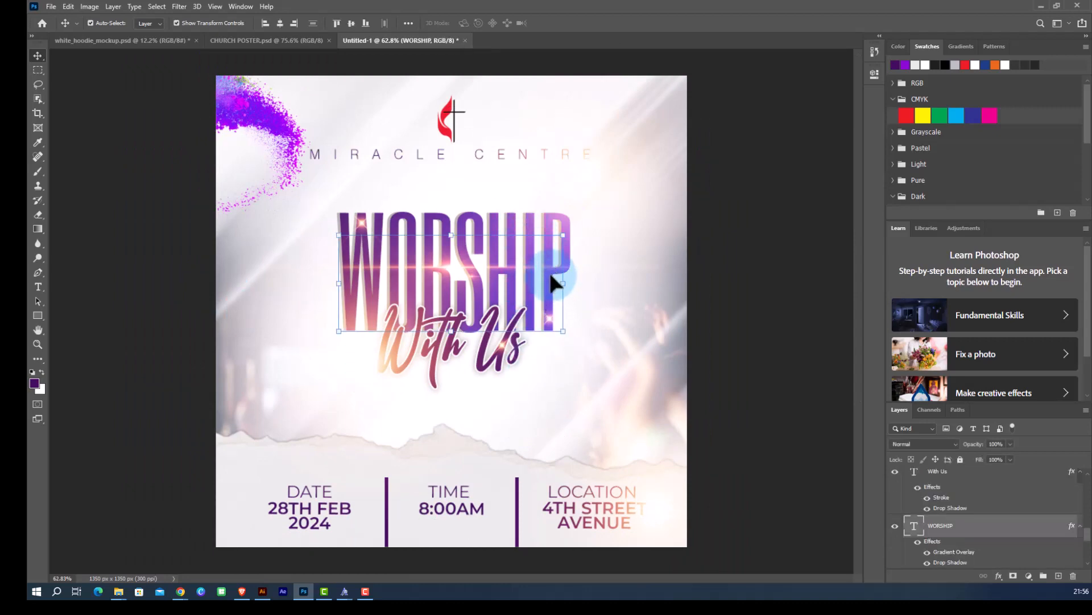
{"action": "left_click", "coordinate": [563, 285]}
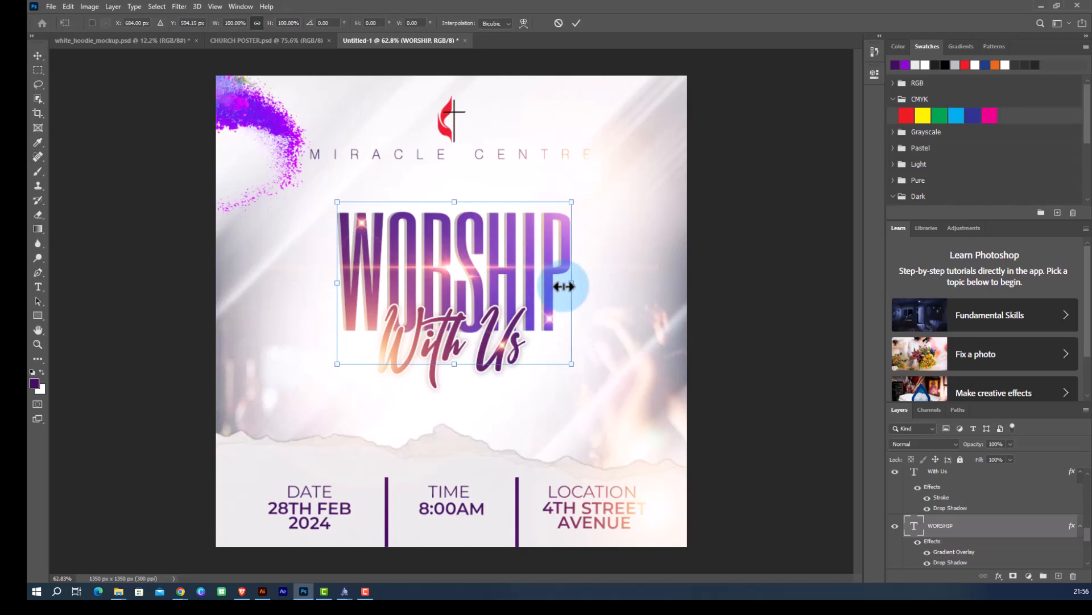
{"action": "left_click_drag", "start_coordinate": [570, 284], "coordinate": [618, 290]}
{"action": "left_click", "coordinate": [576, 23]}
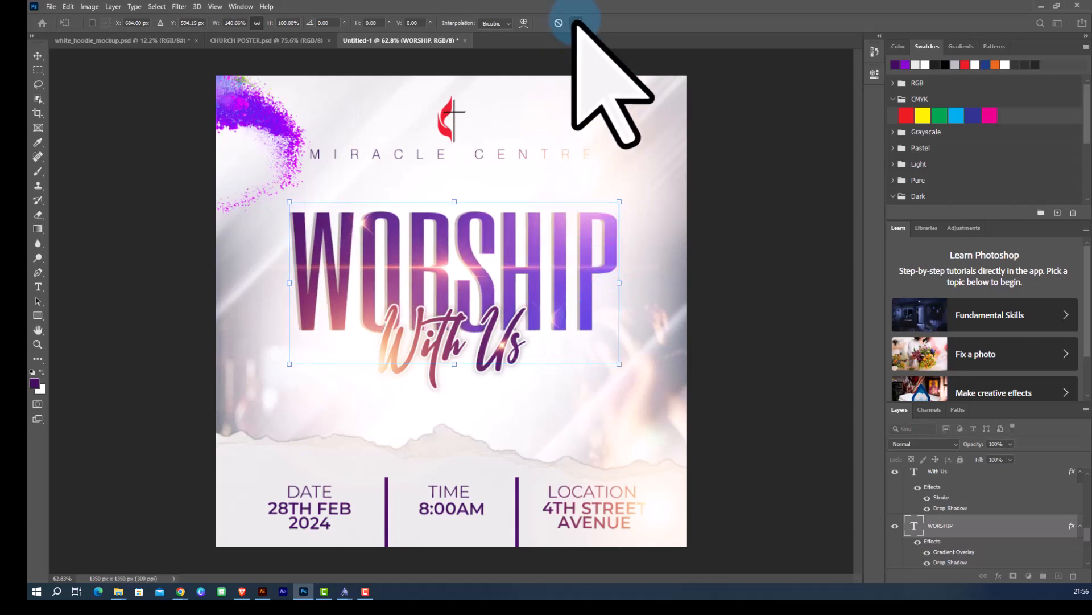
{"action": "left_click", "coordinate": [744, 252]}
{"action": "scroll", "coordinate": [335, 304], "scroll_direction": "down", "scroll_amount": 3}
{"action": "scroll", "coordinate": [462, 359], "scroll_direction": "up", "scroll_amount": 2}
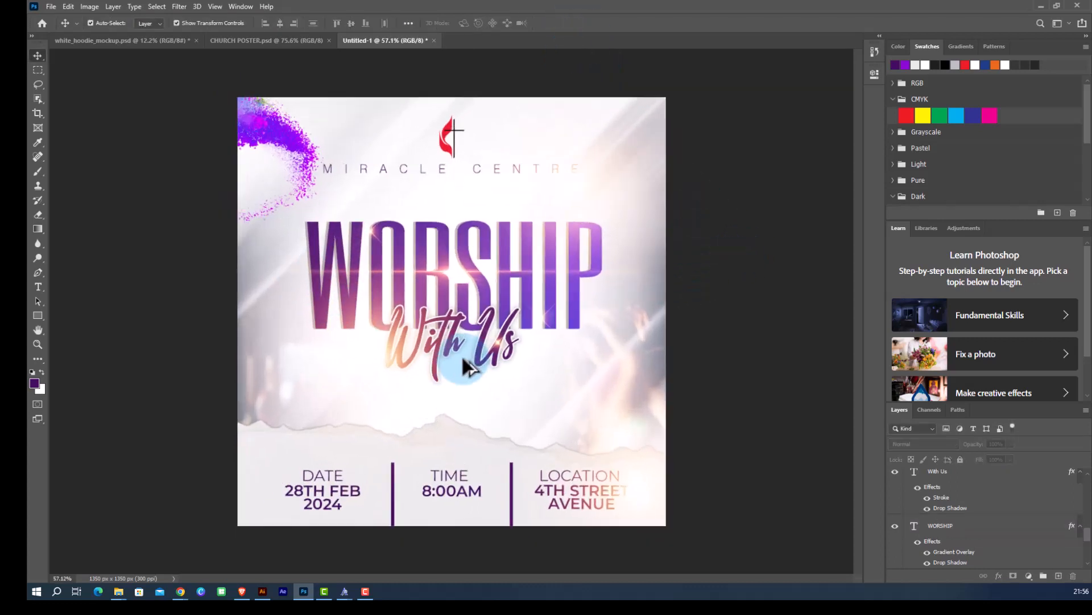
{"action": "scroll", "coordinate": [463, 359], "scroll_direction": "up", "scroll_amount": 2}
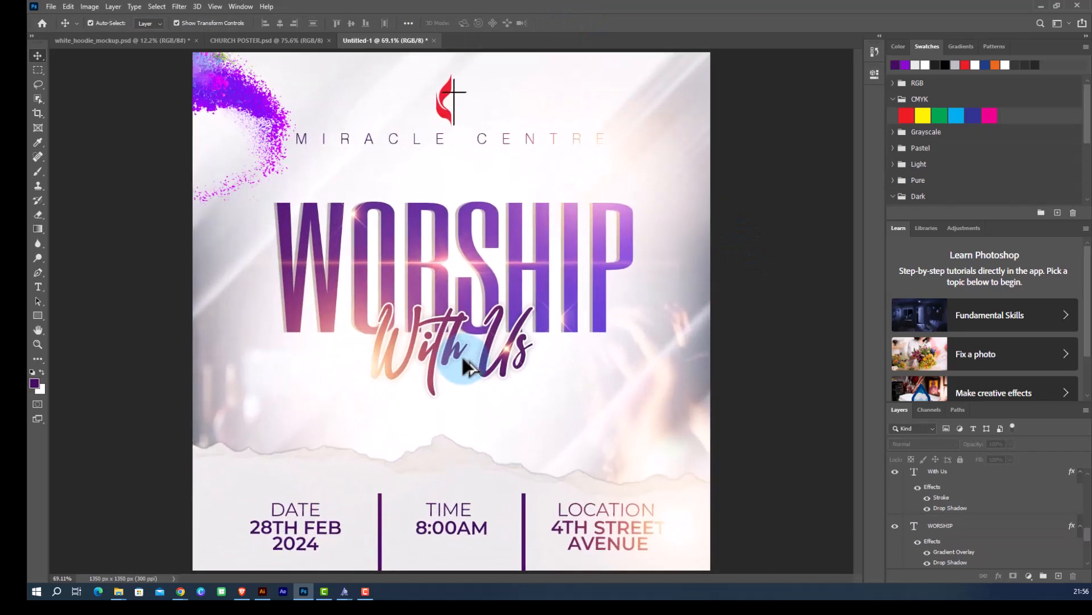